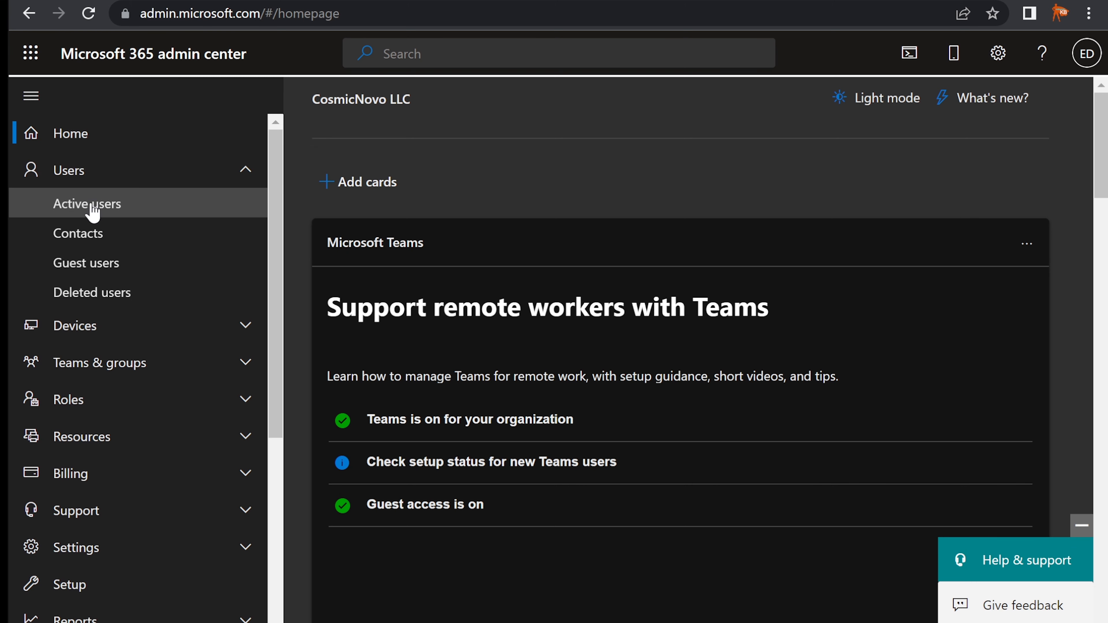
# Search Active users for the named user and open their Manage admin roles panel
pyautogui.click(89, 208)
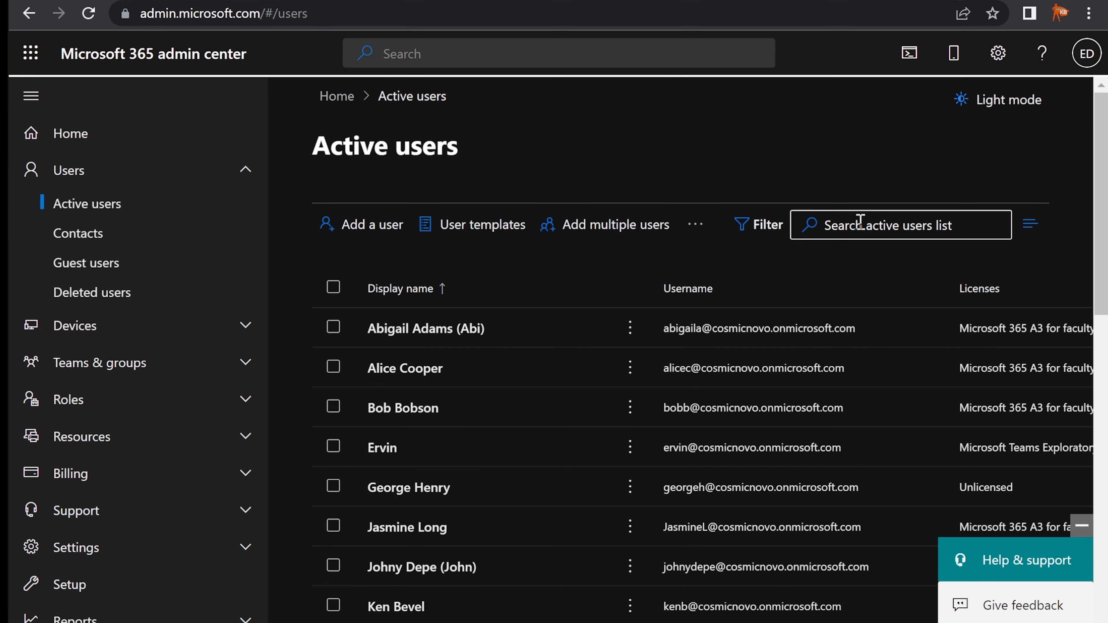
pyautogui.click(860, 222)
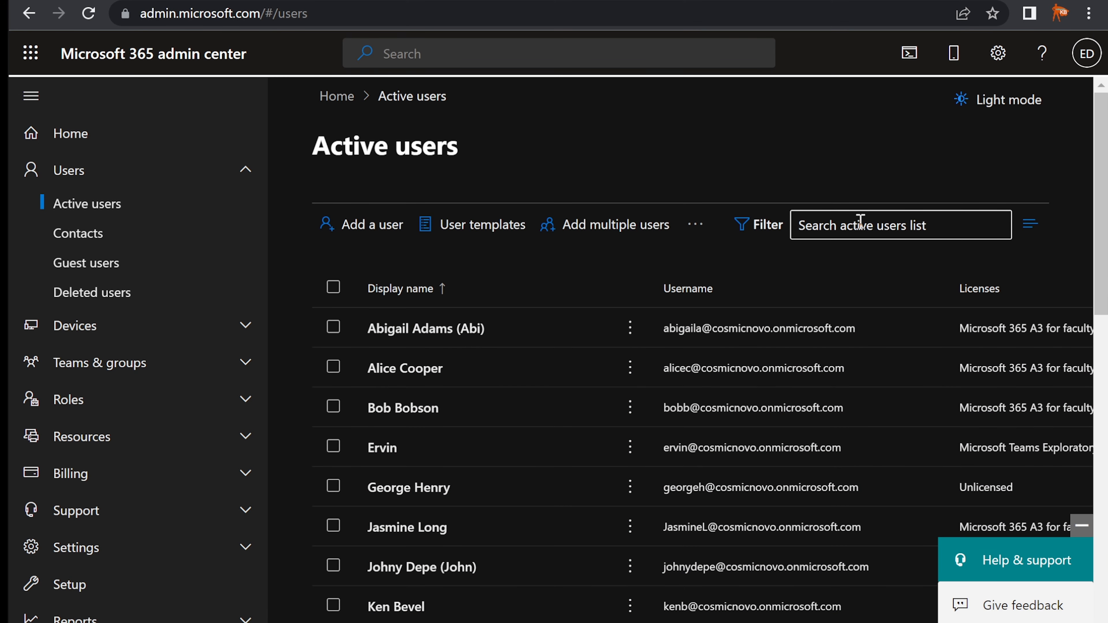
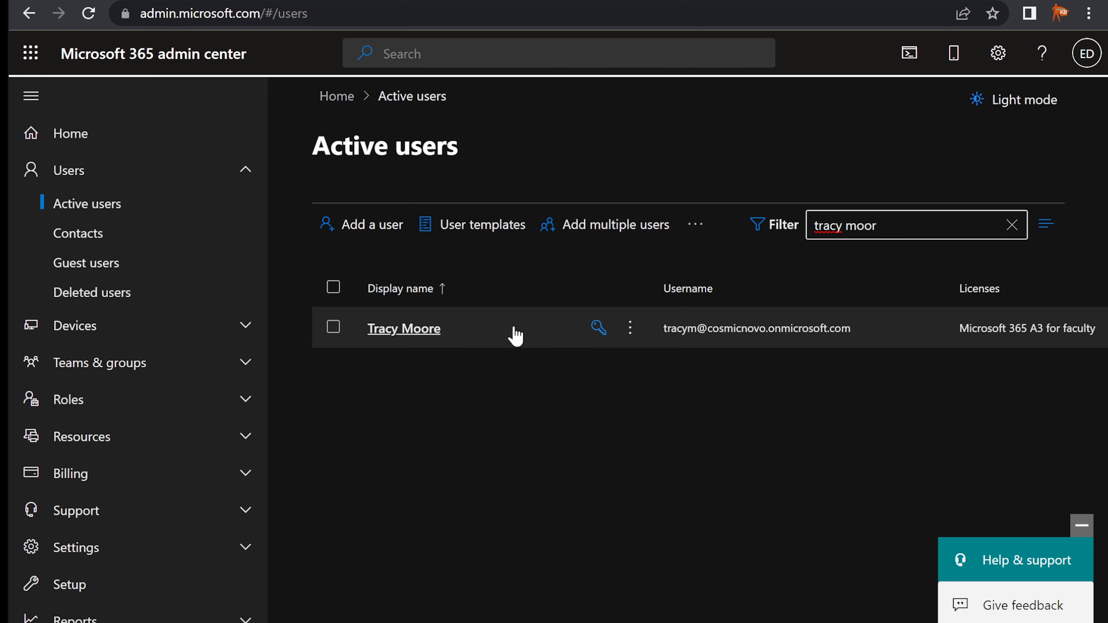
pyautogui.click(428, 332)
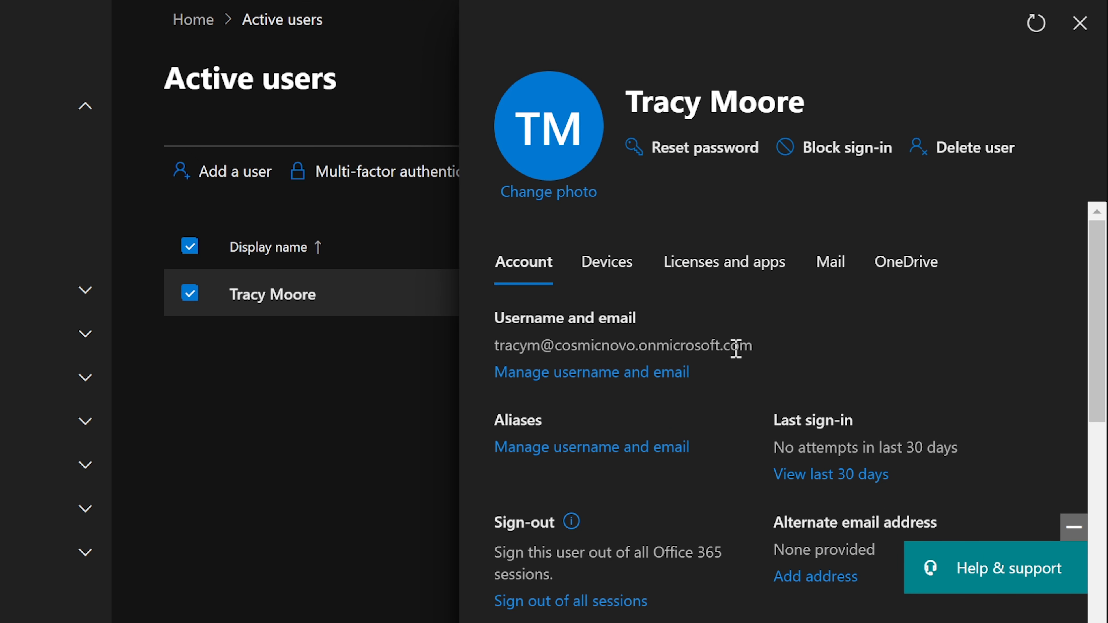
pyautogui.scroll(-6, 736, 349)
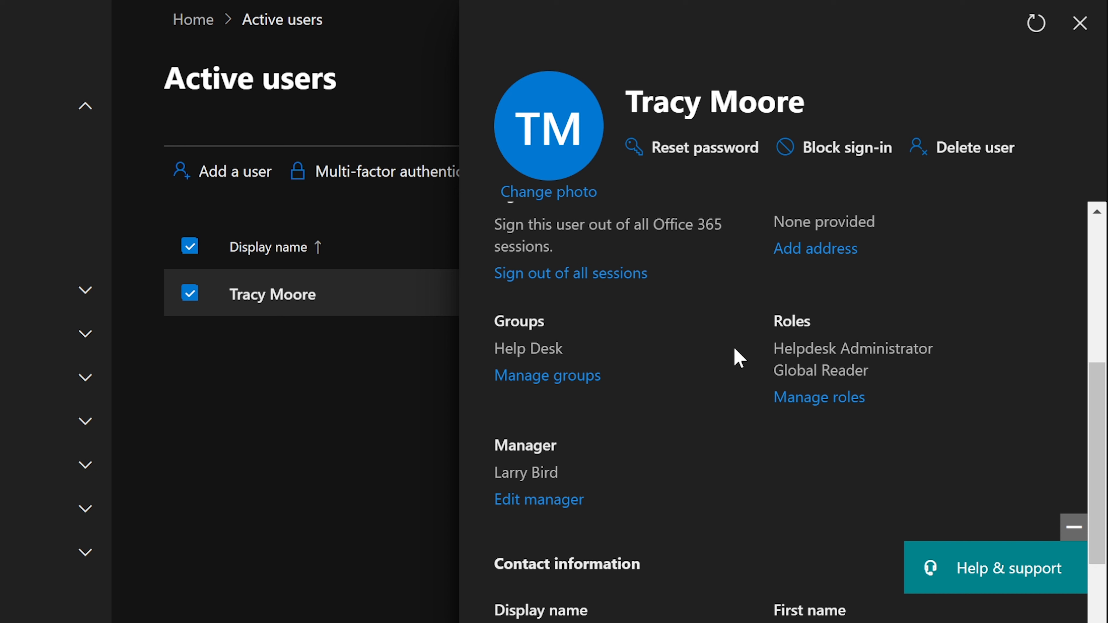
pyautogui.click(829, 400)
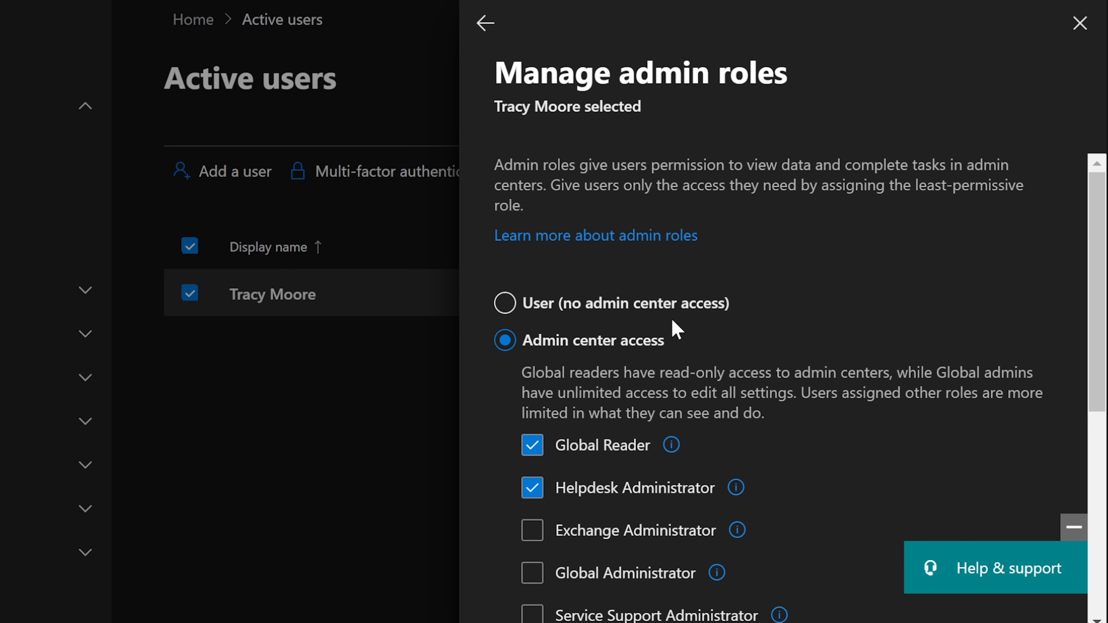
pyautogui.scroll(-3, 673, 320)
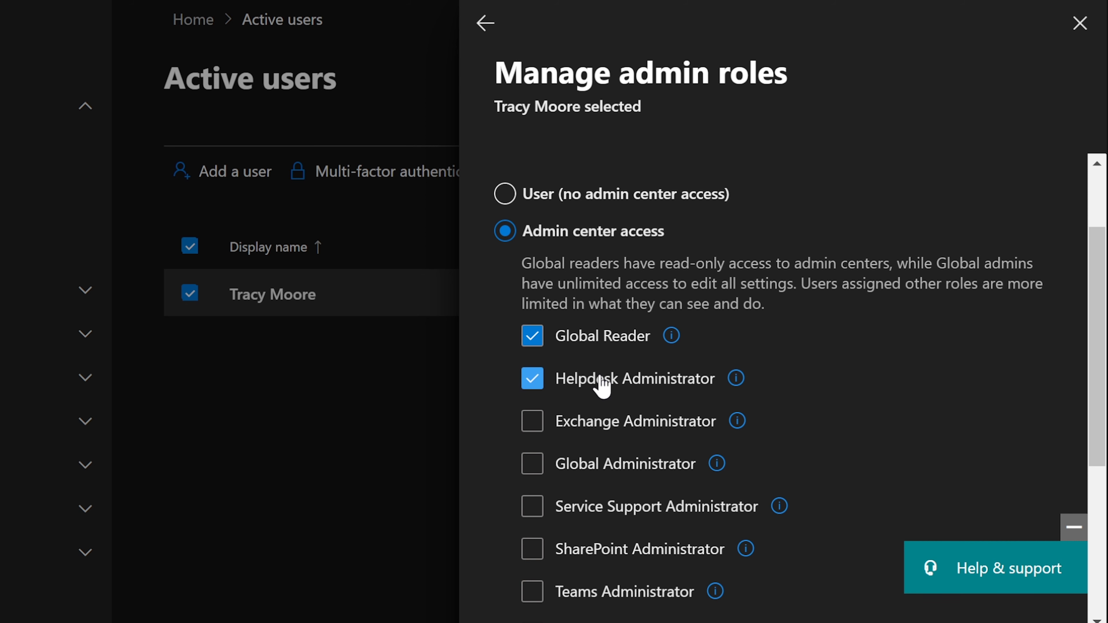
pyautogui.scroll(-7, 600, 378)
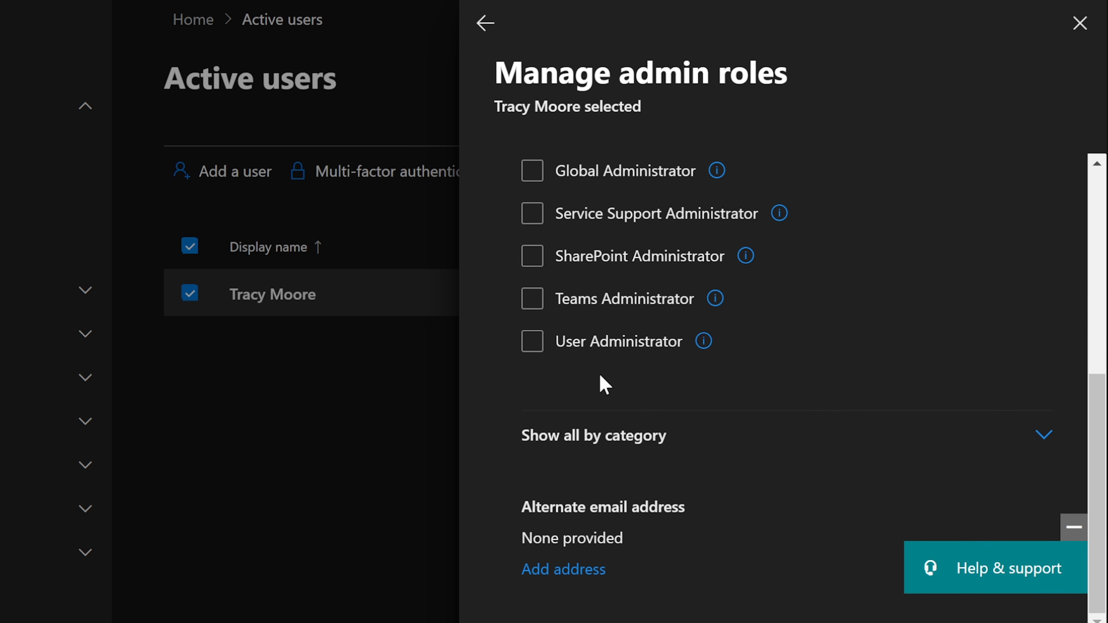
pyautogui.scroll(5, 848, 390)
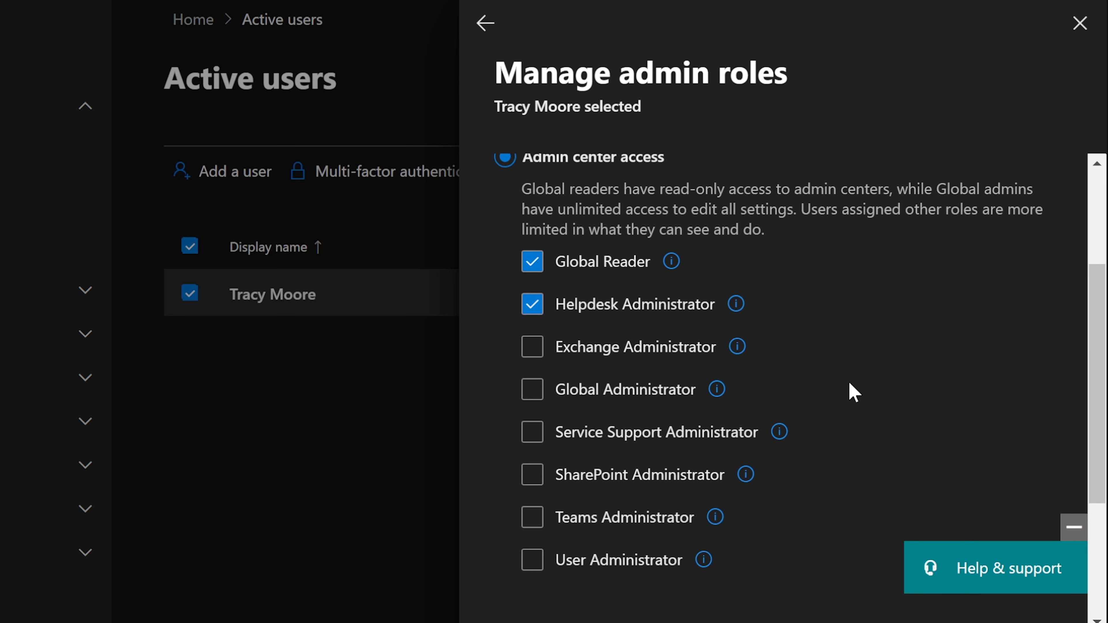
pyautogui.scroll(4, 853, 392)
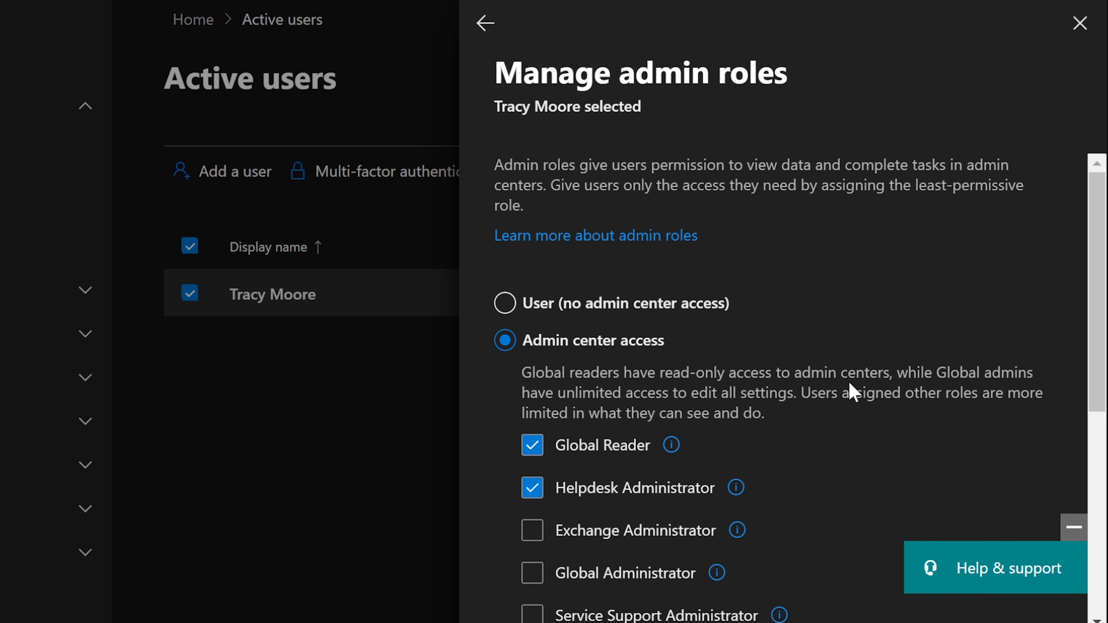
pyautogui.scroll(-5, 849, 383)
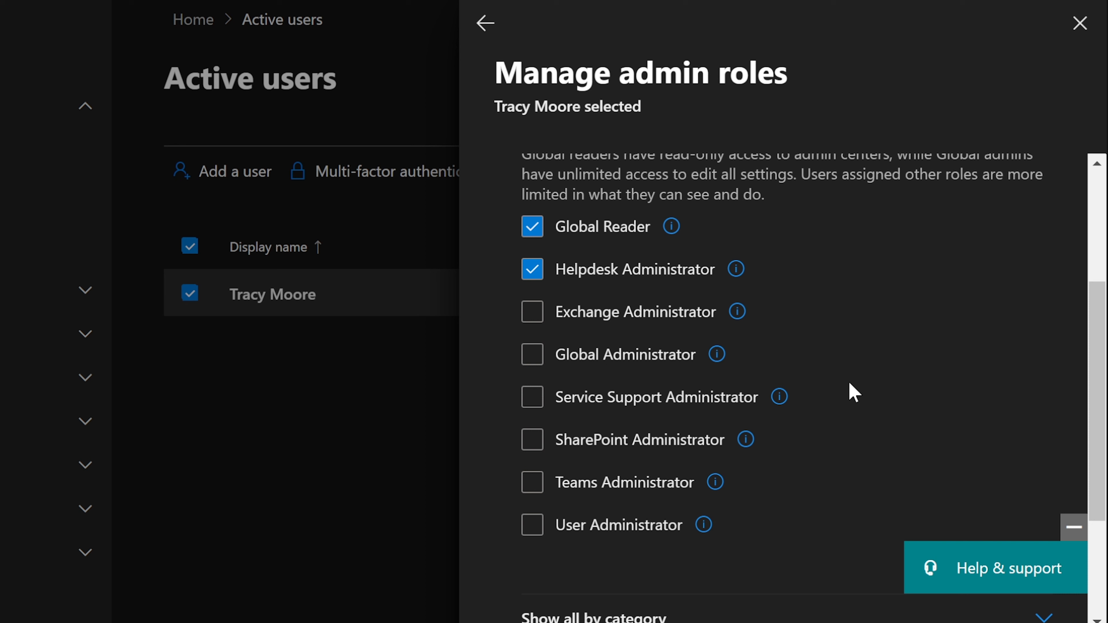
pyautogui.moveTo(737, 312)
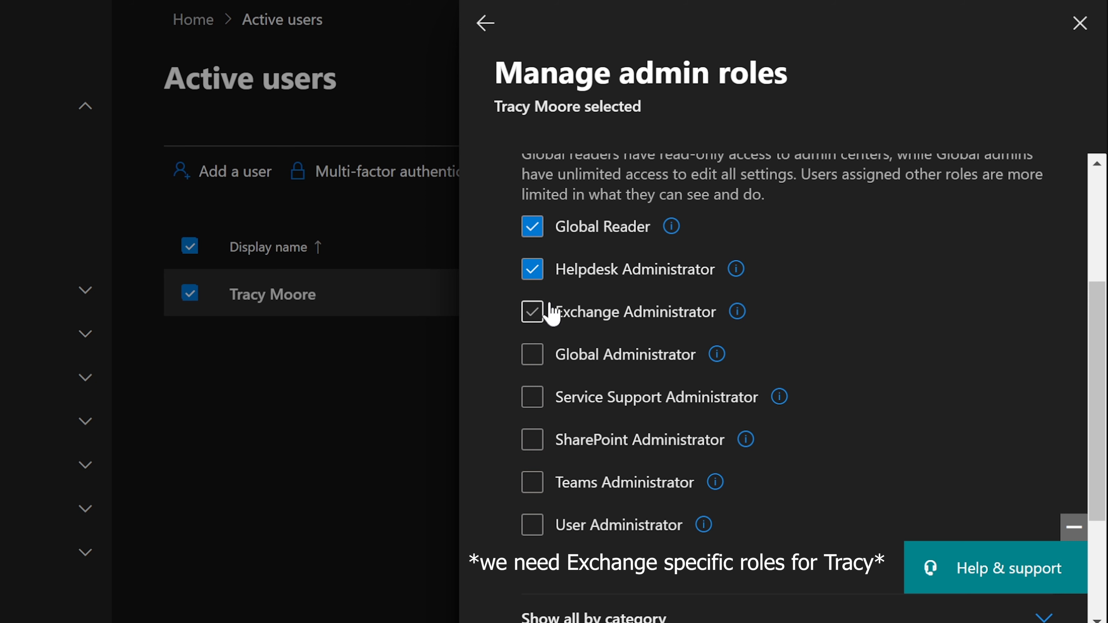
pyautogui.scroll(1, 746, 345)
pyautogui.scroll(4, 747, 346)
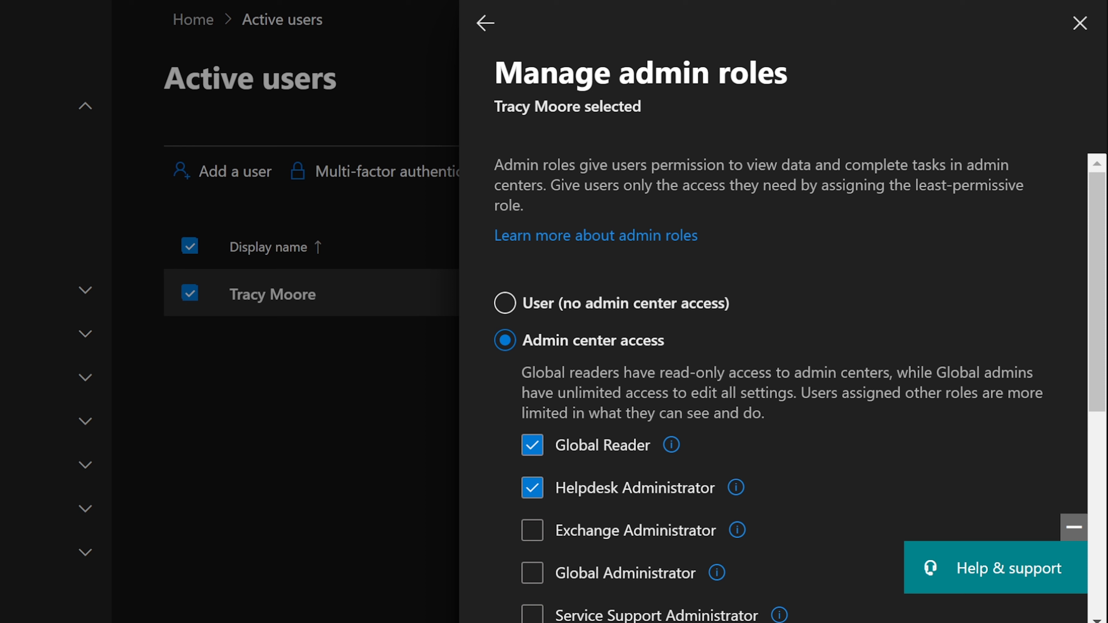
# Close the admin roles panel, clear the selection and start adding a new user
pyautogui.click(1079, 26)
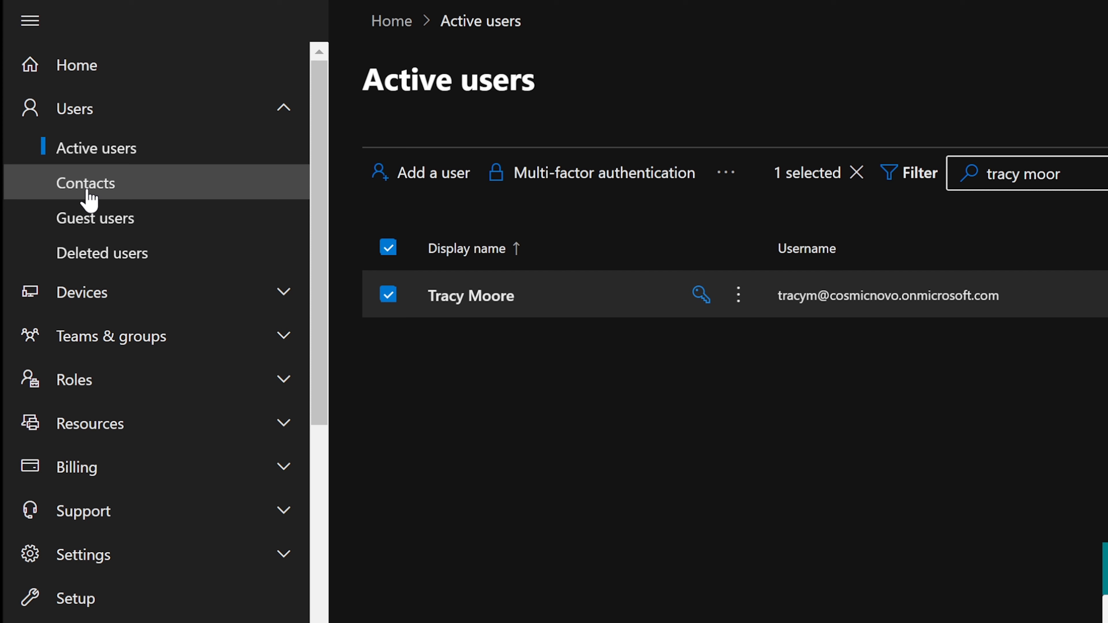
pyautogui.click(390, 251)
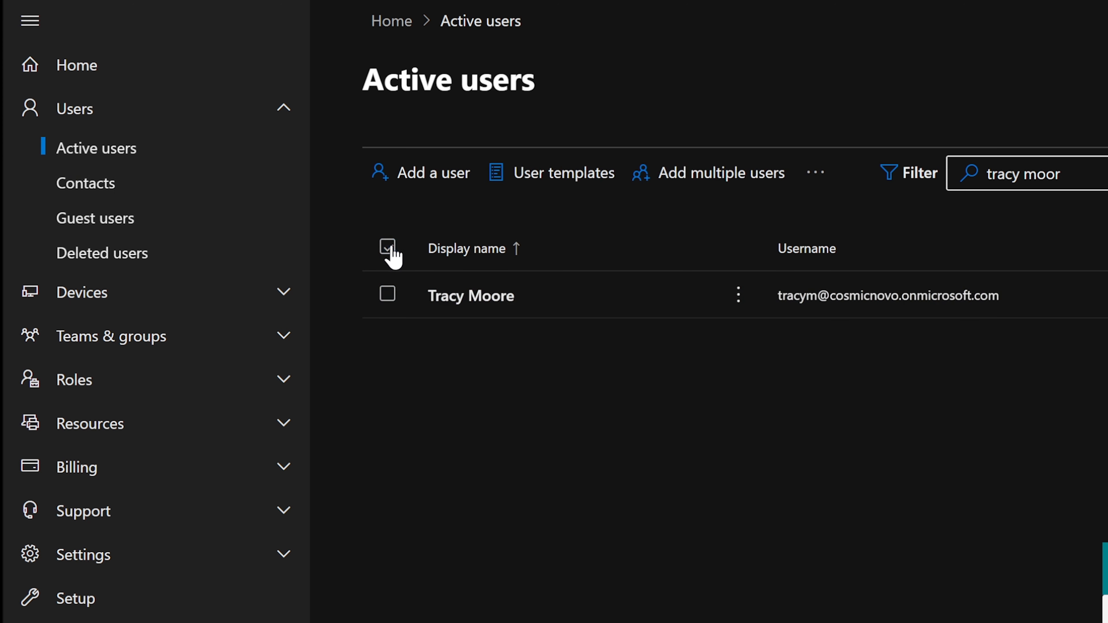
pyautogui.click(424, 173)
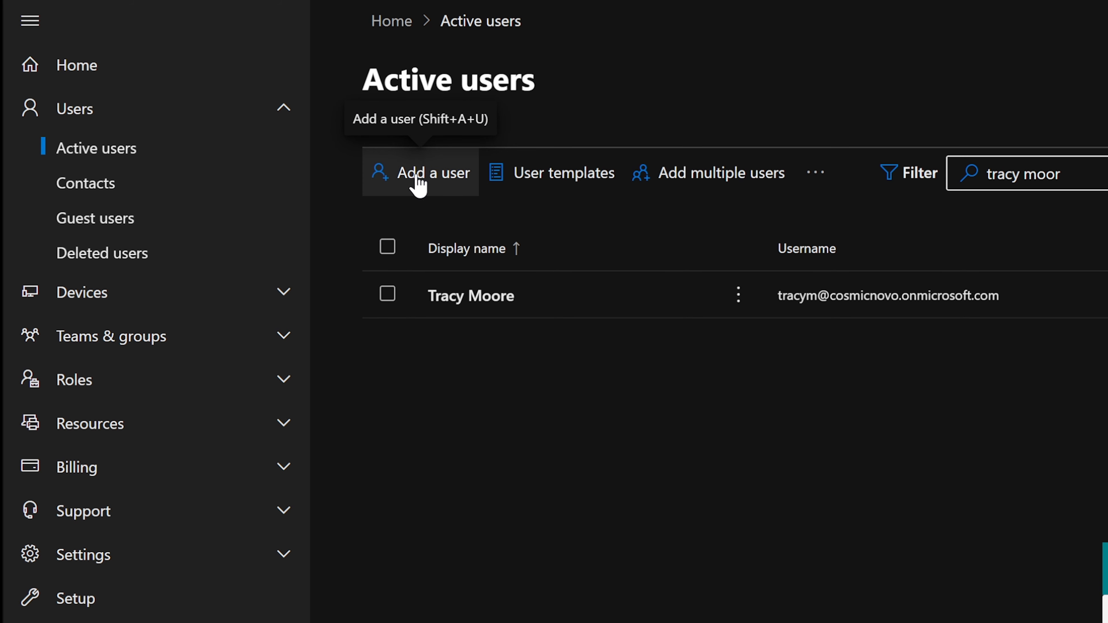
# Enter the new user's first name, last name and username
pyautogui.click(540, 286)
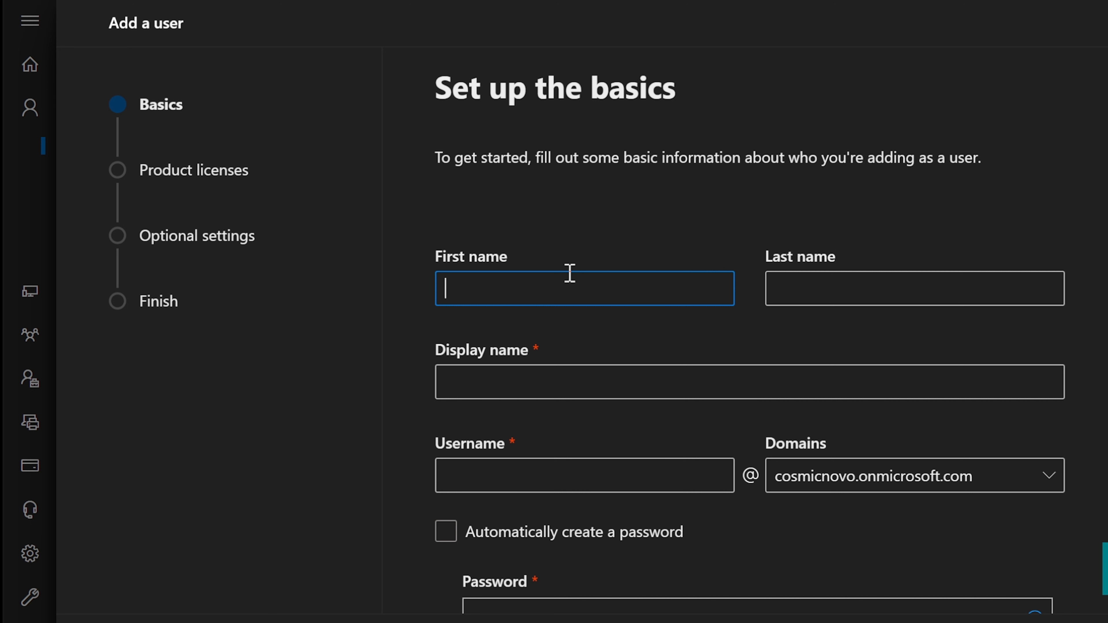
pyautogui.press('BackSpace')
pyautogui.press('BackSpace')
pyautogui.press('BackSpace')
pyautogui.press('Tab')
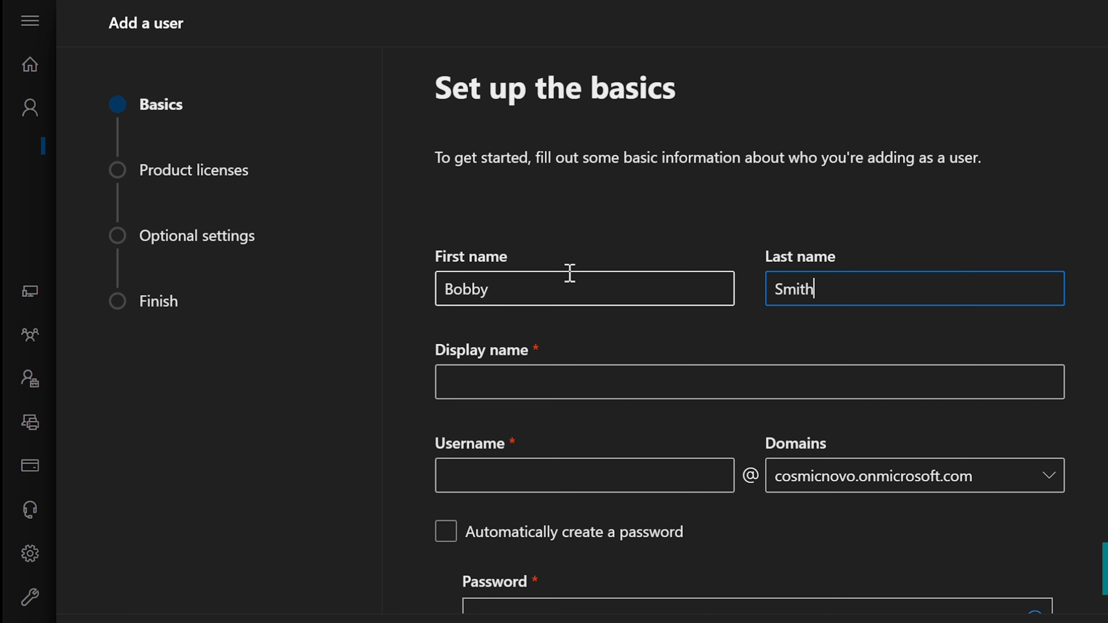
pyautogui.press('Tab')
pyautogui.press('Tab')
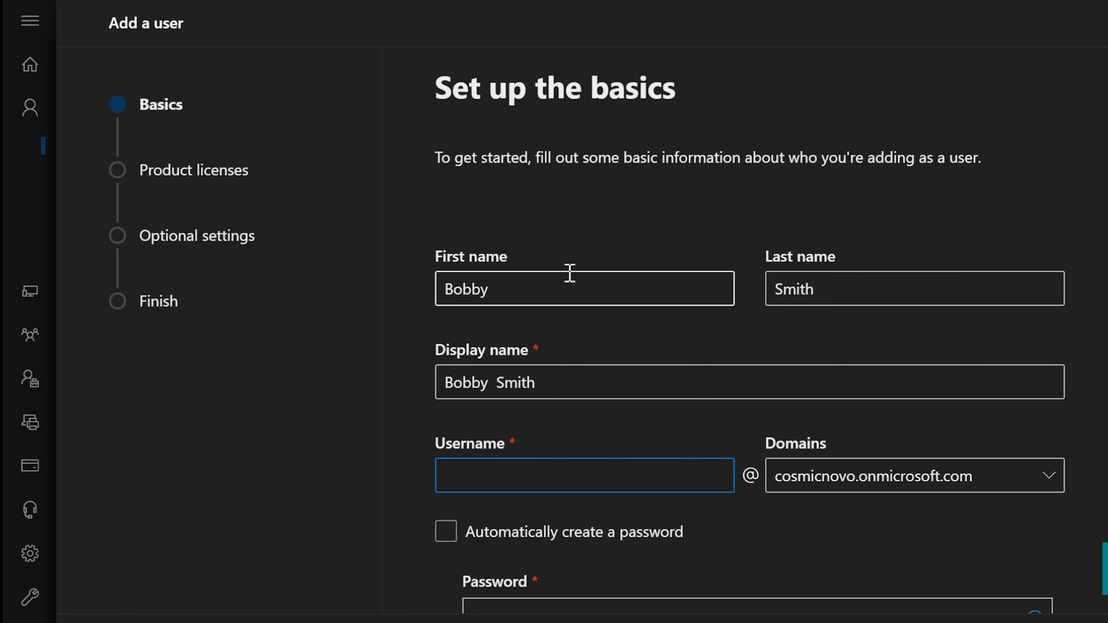
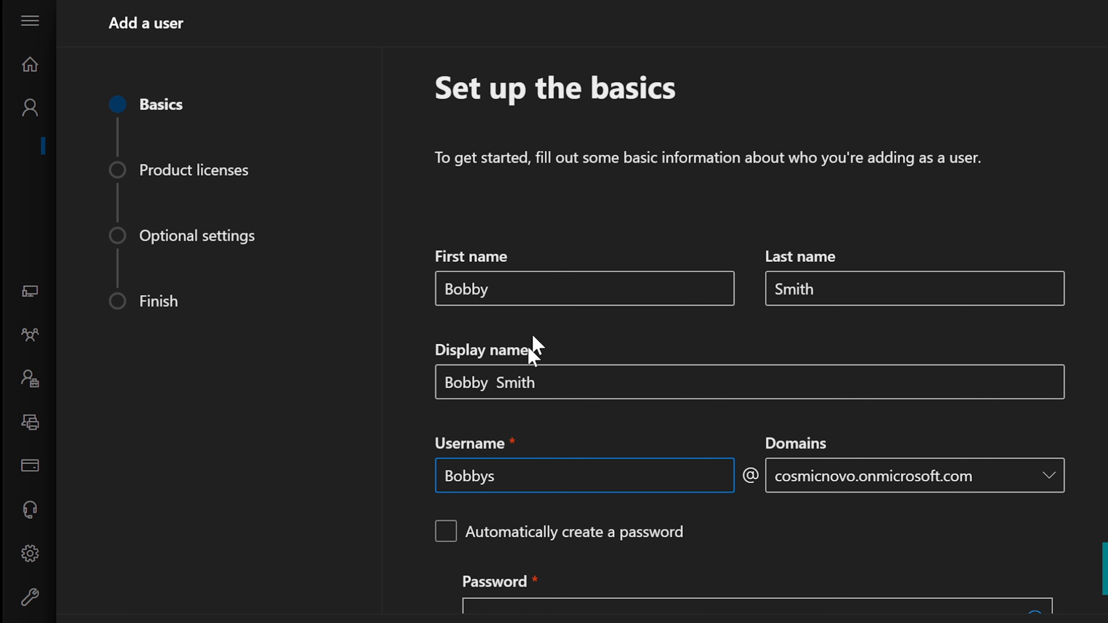
# Set the account password and continue to the product licenses step
pyautogui.scroll(-3, 543, 401)
pyautogui.click(703, 458)
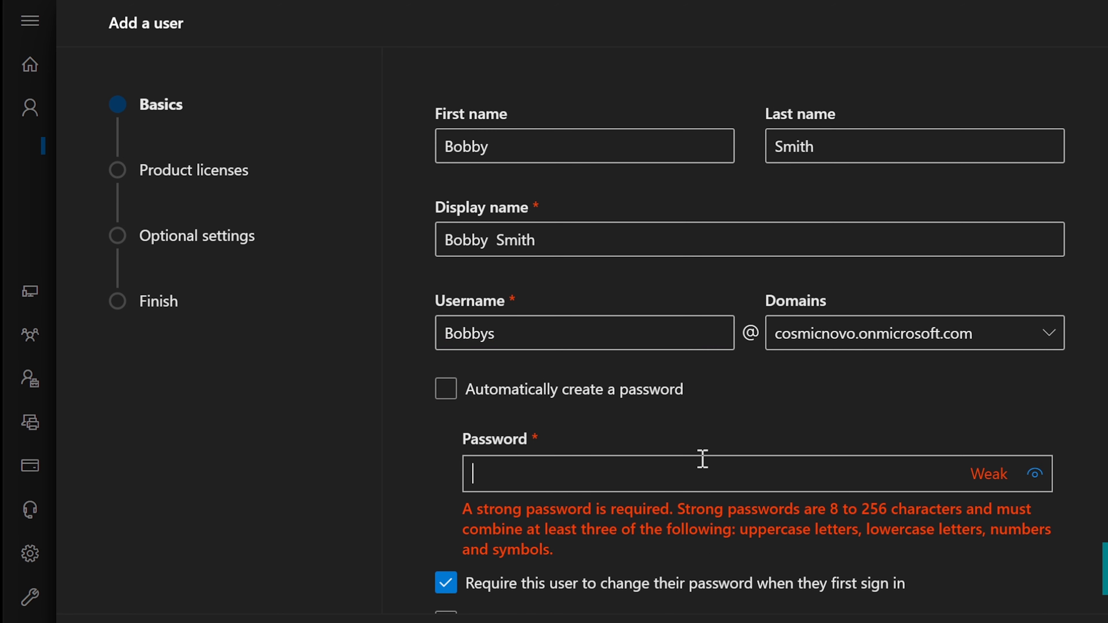
pyautogui.write('Pas•••••')
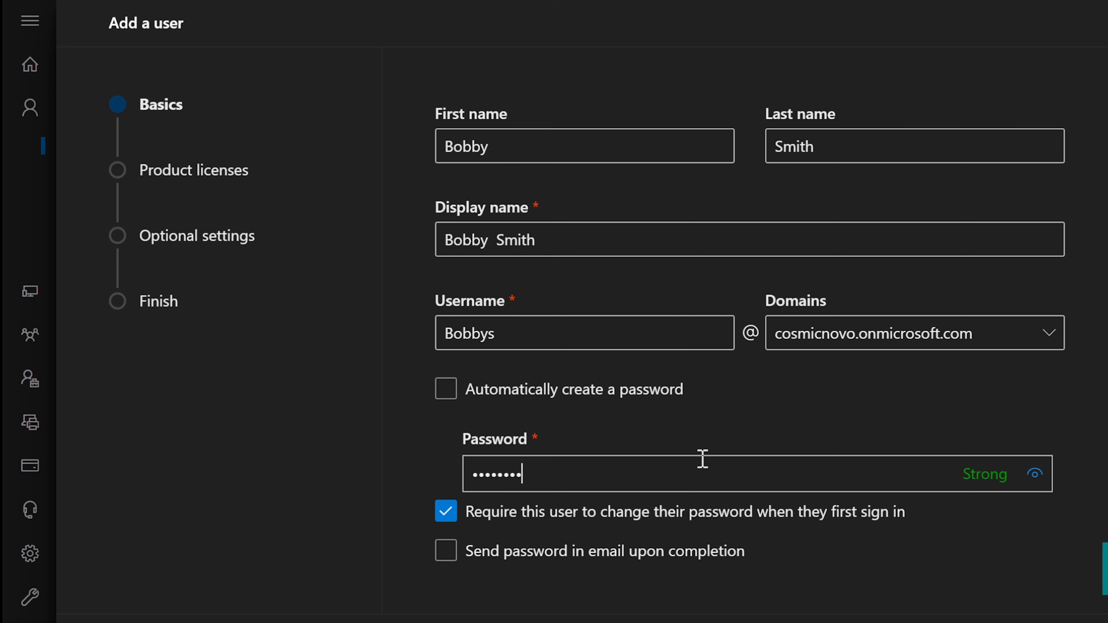
pyautogui.press('Return')
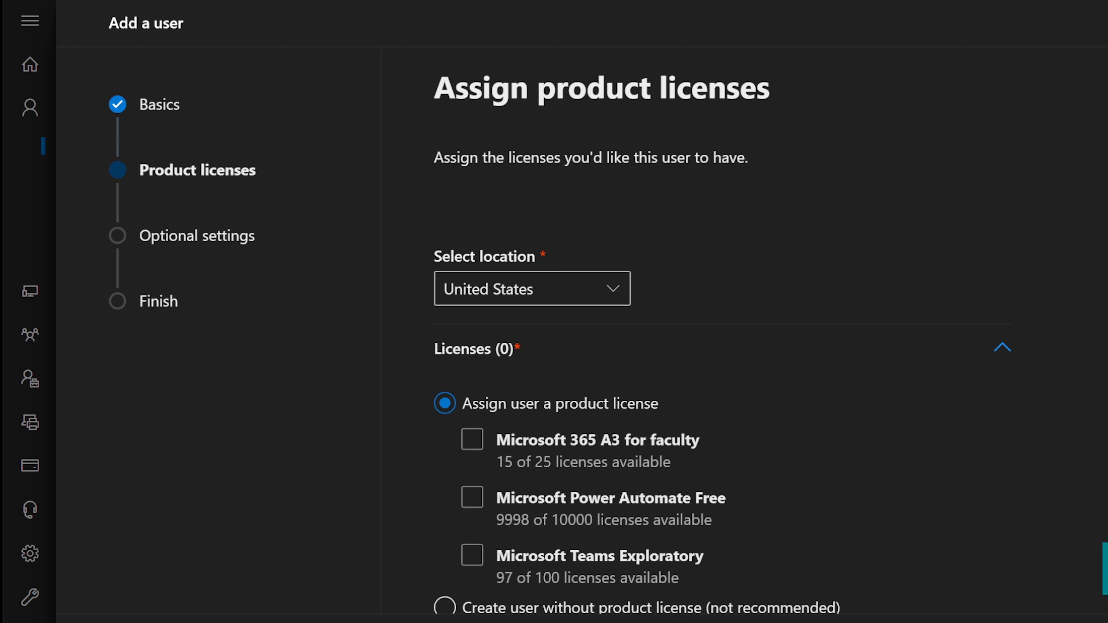
# Assign the Microsoft 365 A3 for faculty license and continue to Optional settings
pyautogui.scroll(-2, 671, 454)
pyautogui.click(672, 465)
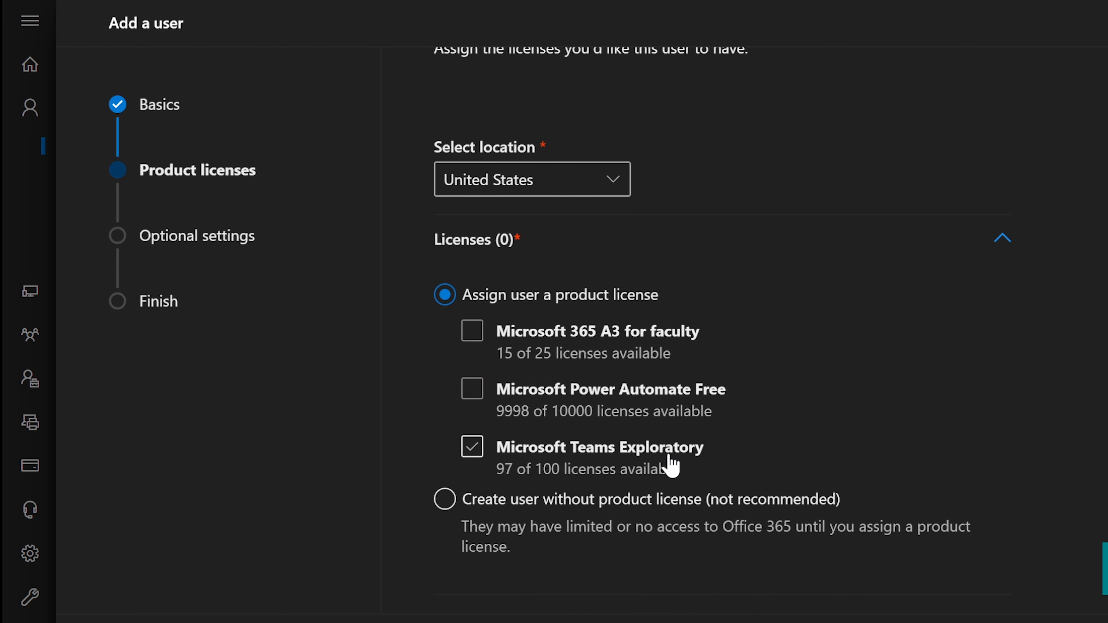
pyautogui.scroll(2, 670, 457)
pyautogui.scroll(-4, 611, 349)
pyautogui.click(472, 235)
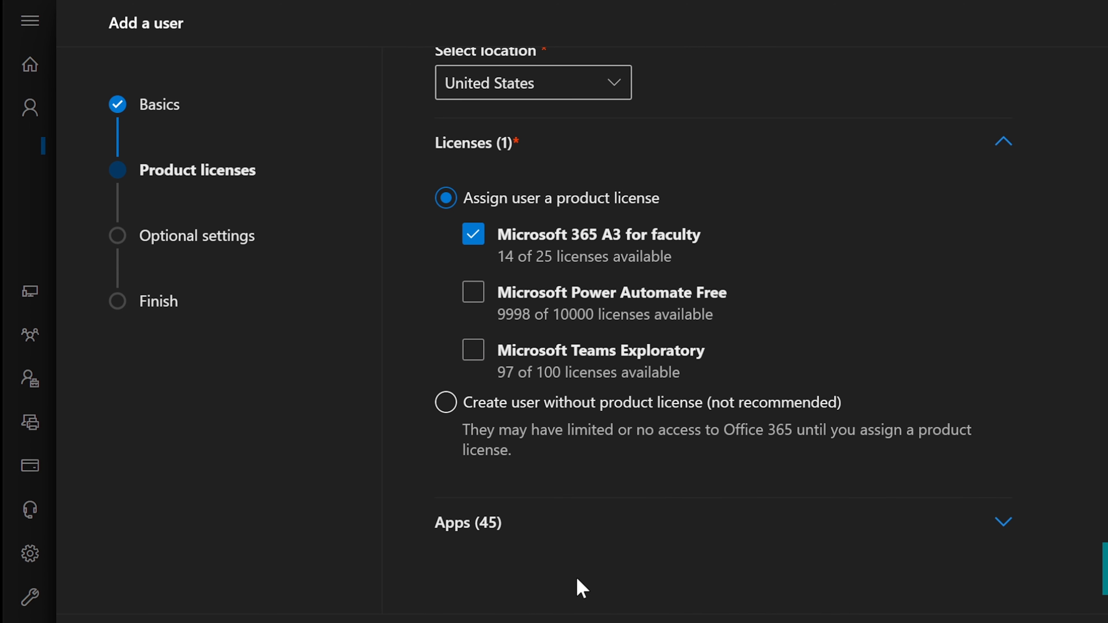
pyautogui.click(624, 621)
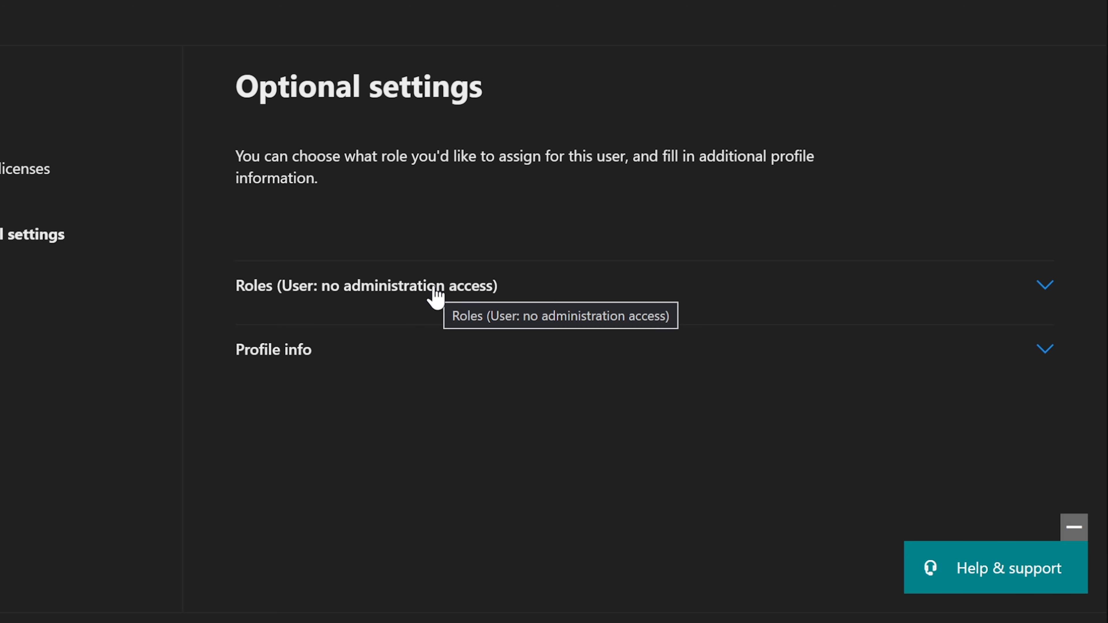
# Grant admin center access with the Exchange Administrator role, reaching Review and finish
pyautogui.click(417, 292)
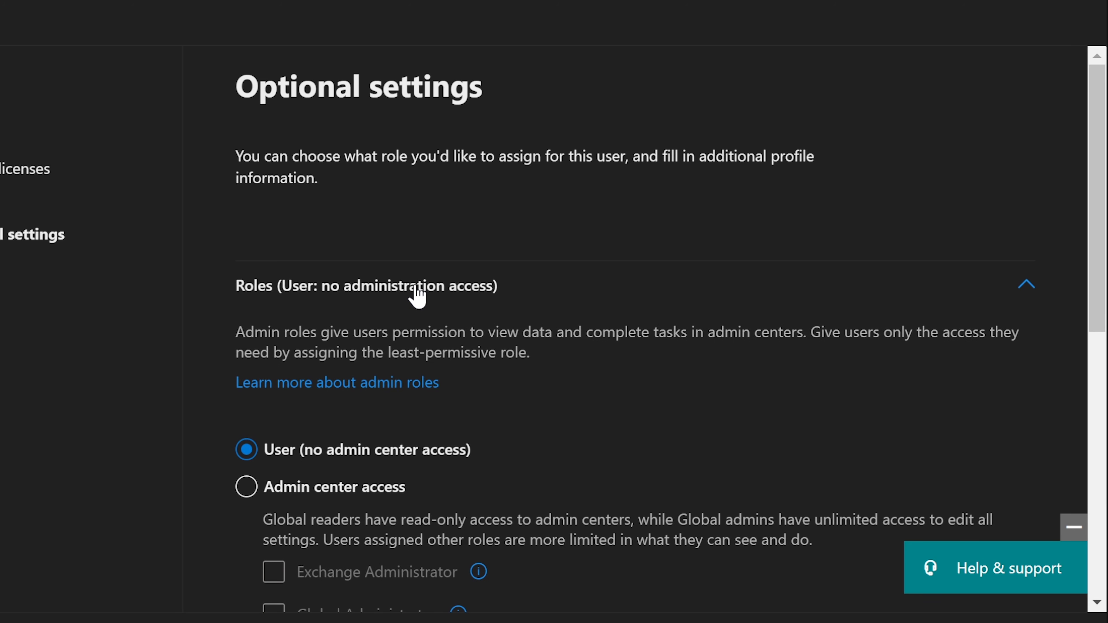
pyautogui.scroll(-2, 418, 296)
pyautogui.scroll(-3, 417, 292)
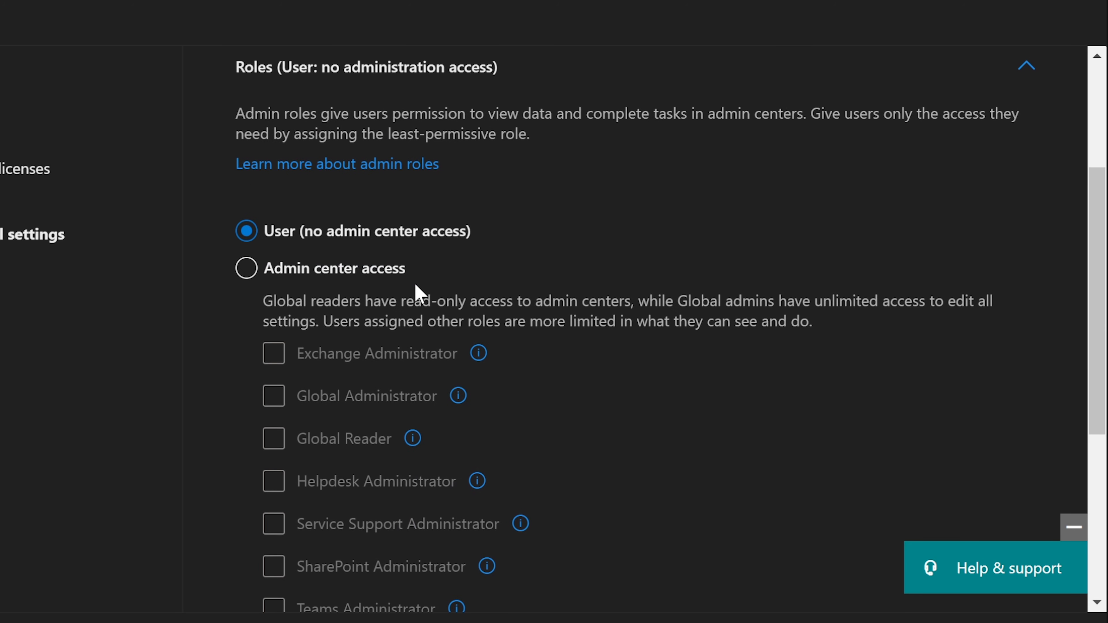
pyautogui.click(250, 272)
pyautogui.scroll(-5, 267, 280)
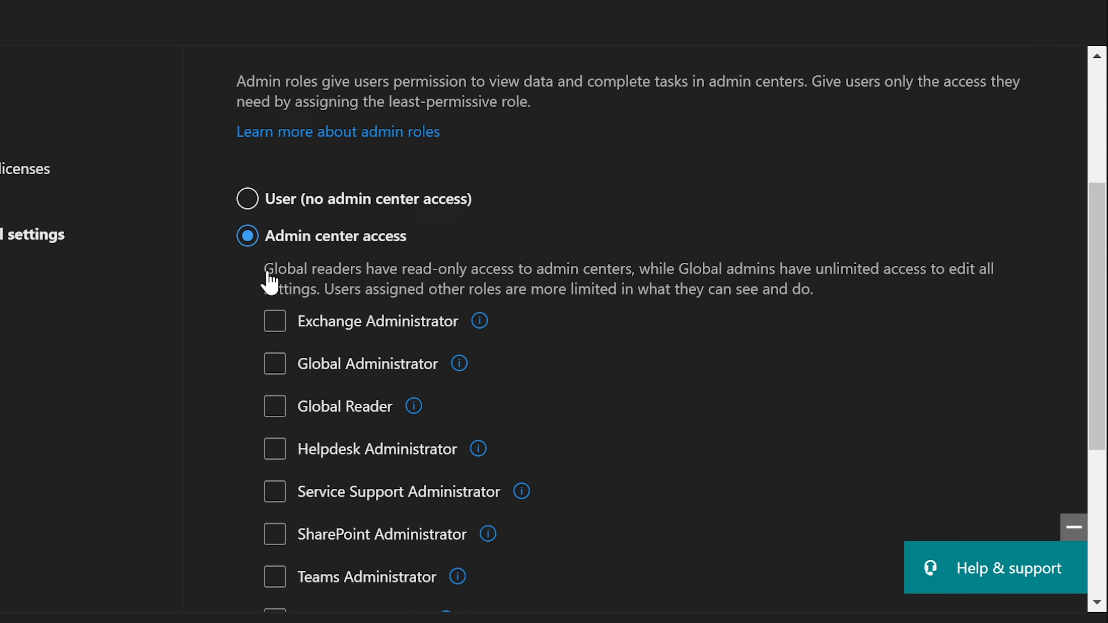
pyautogui.click(268, 274)
pyautogui.scroll(1, 267, 275)
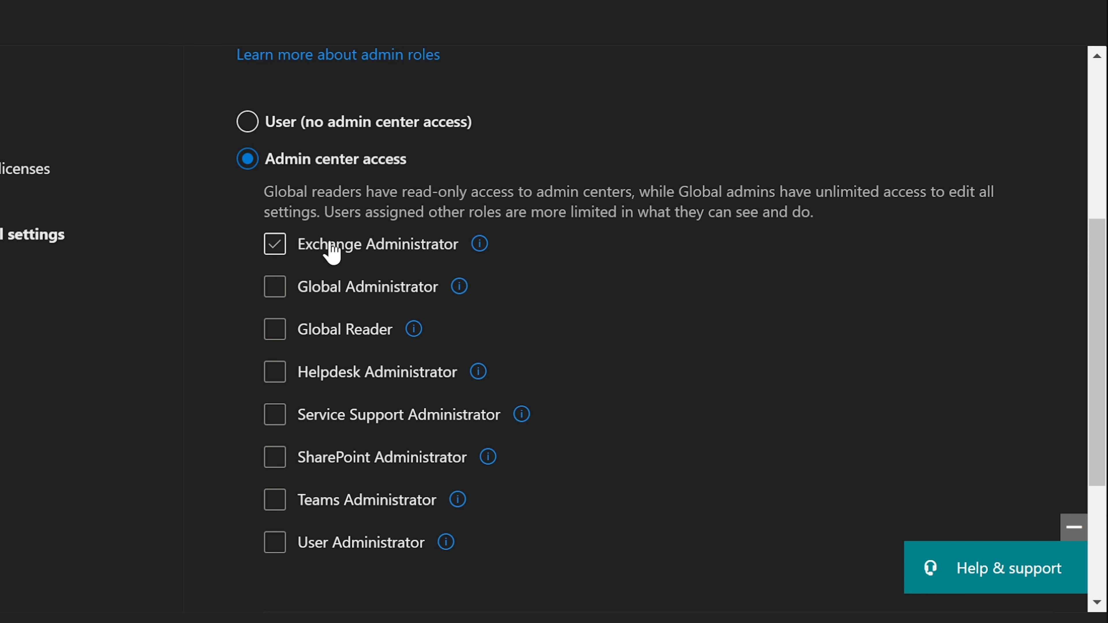
pyautogui.moveTo(492, 242)
pyautogui.scroll(5, 285, 251)
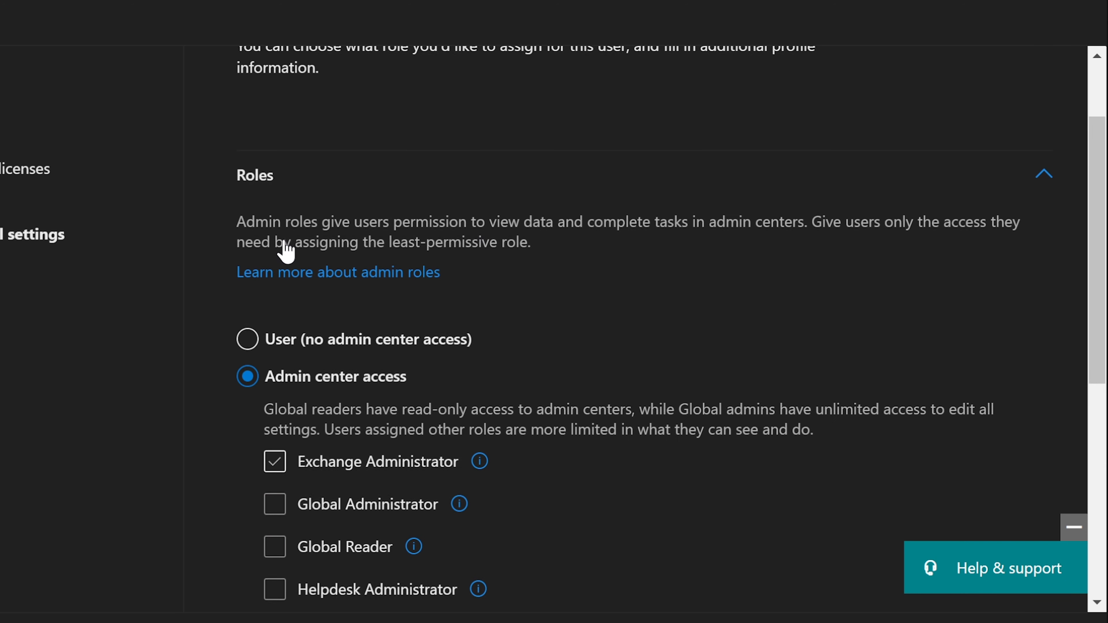
pyautogui.scroll(-3, 288, 252)
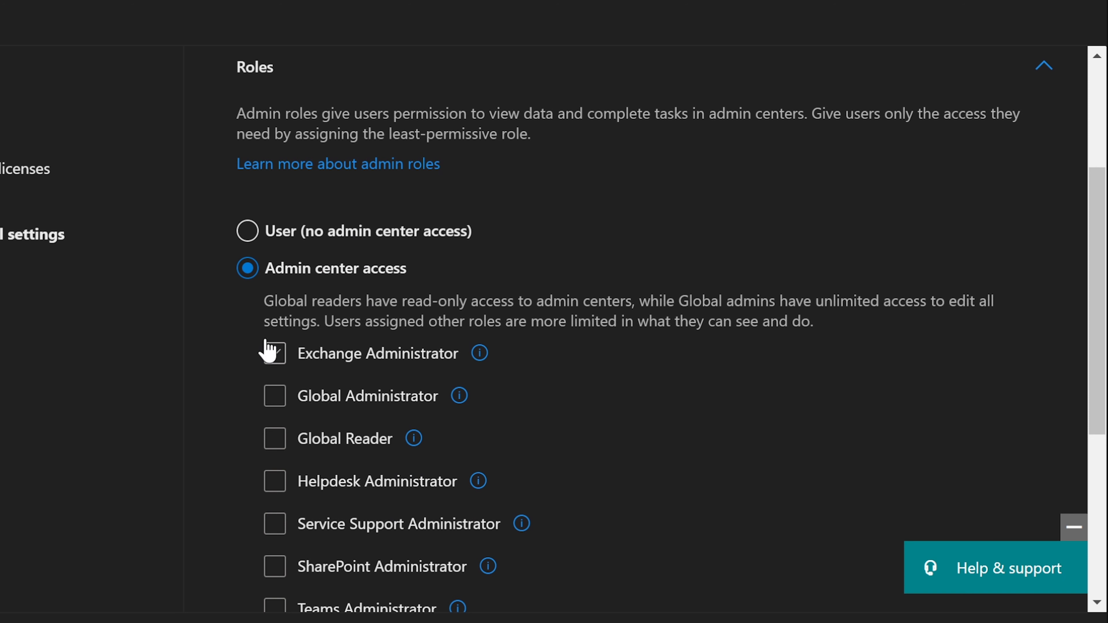
pyautogui.click(281, 357)
pyautogui.scroll(-5, 434, 321)
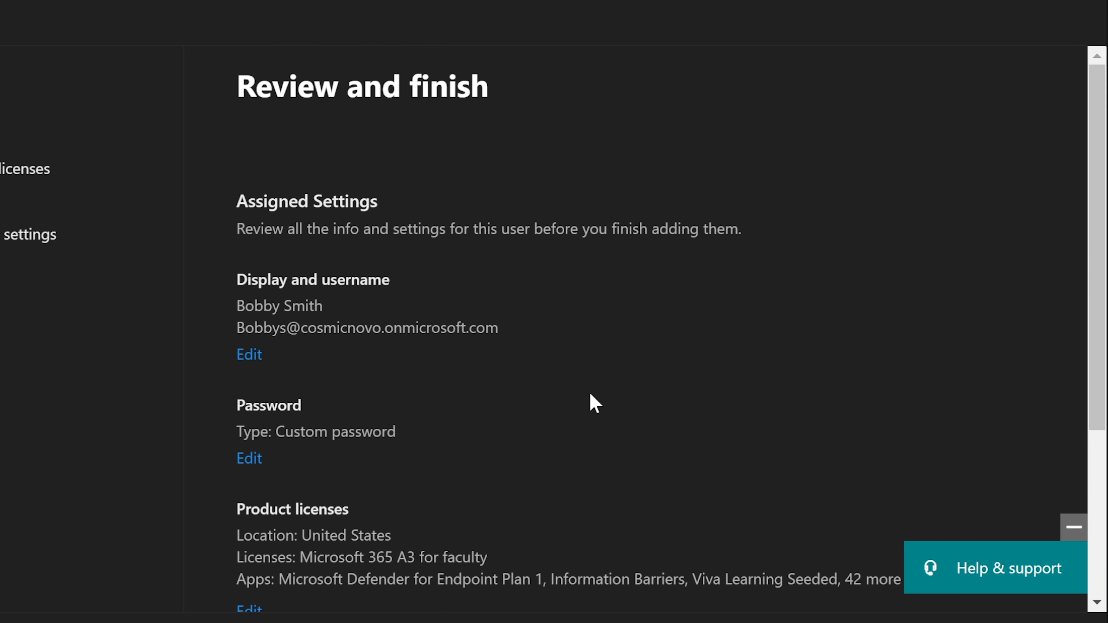
# Finish adding the user and review the confirmation showing Microsoft 365 A3 for faculty
pyautogui.scroll(-5, 590, 402)
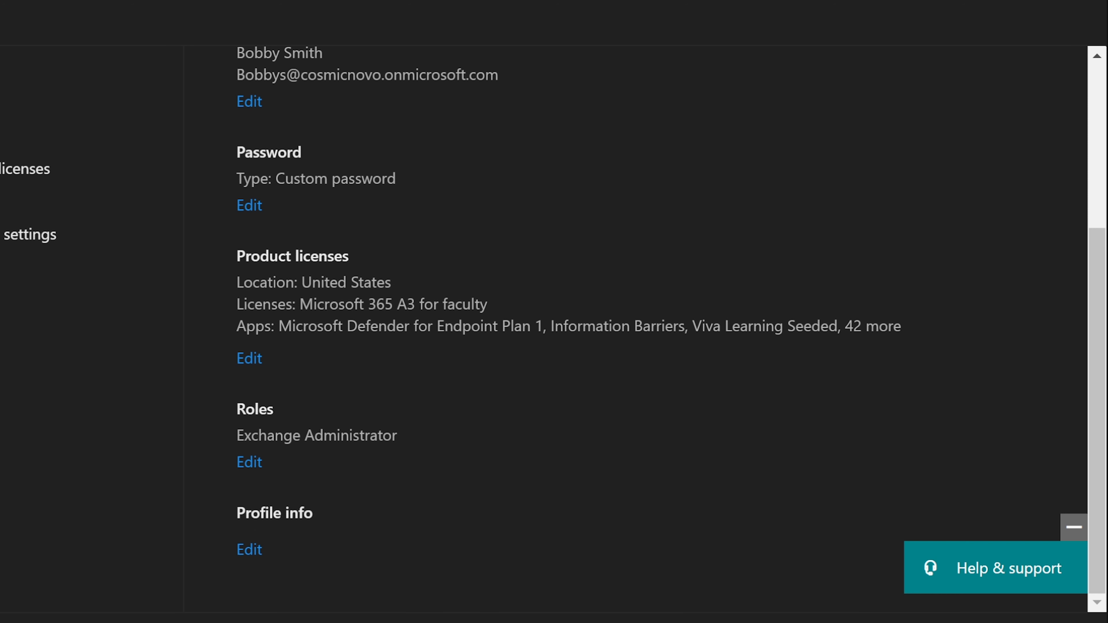
pyautogui.click(349, 622)
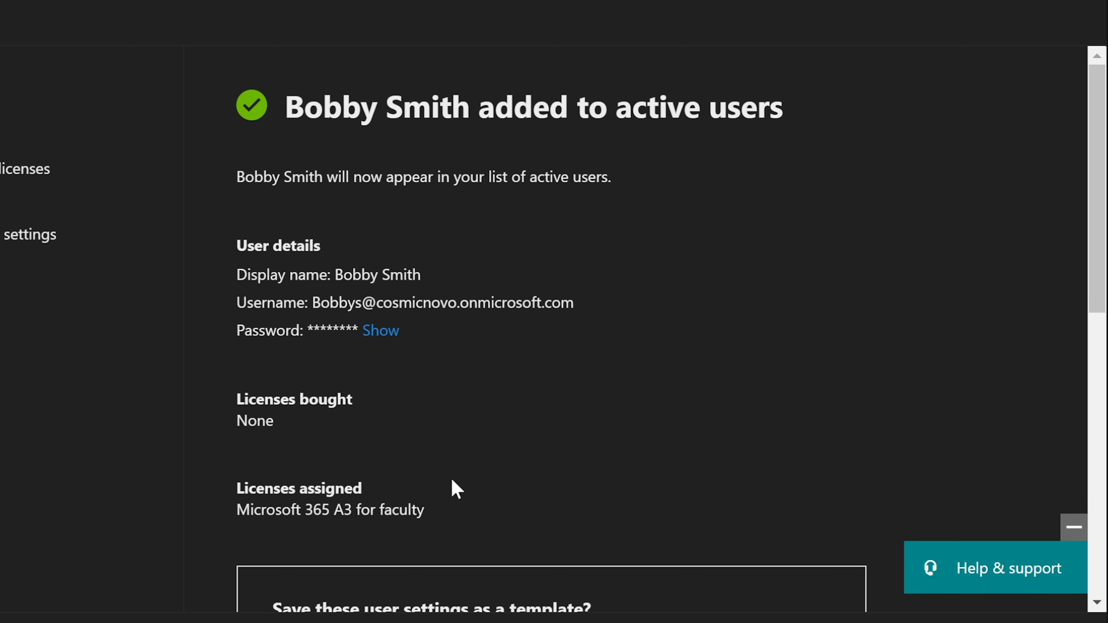
pyautogui.scroll(-10, 451, 478)
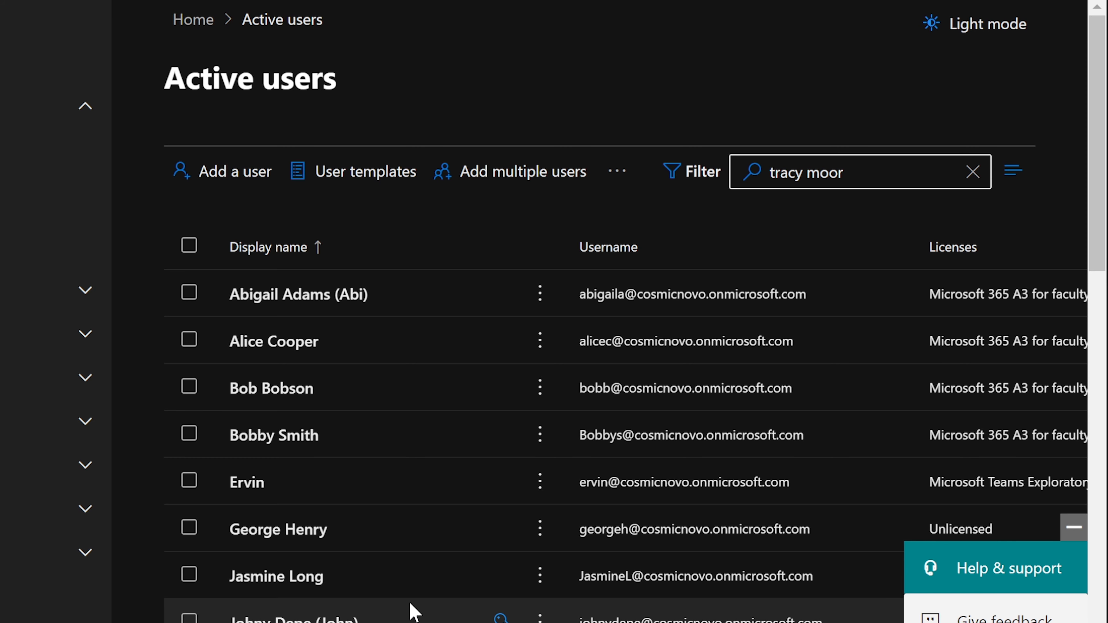
# Search Active users for the new user and open their details down to Contact information
pyautogui.click(862, 181)
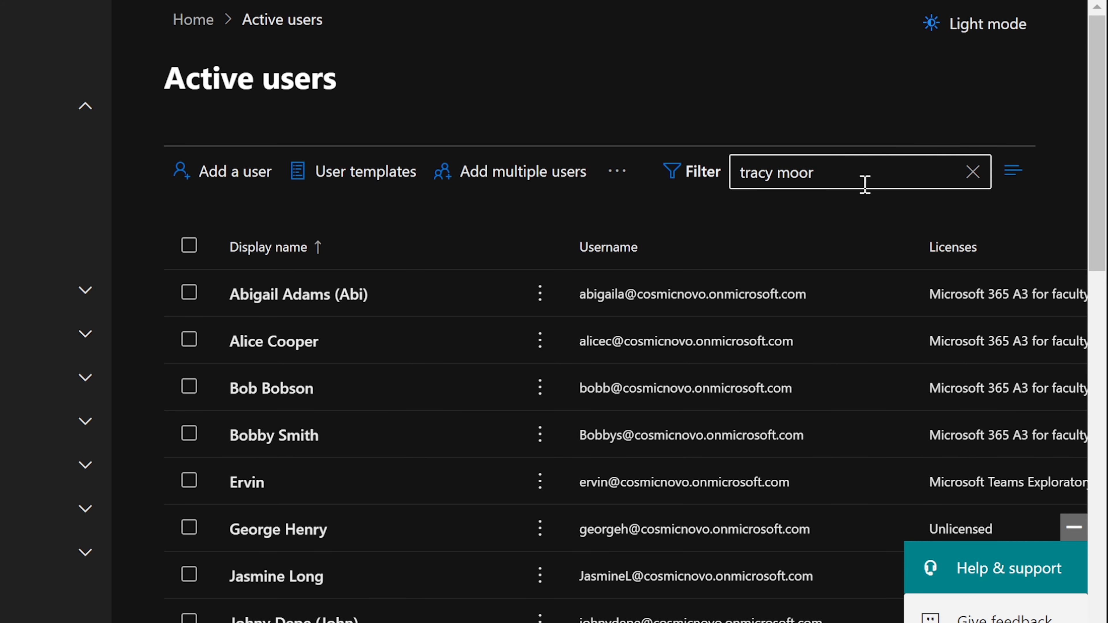
pyautogui.moveTo(848, 175); pyautogui.dragTo(660, 176)
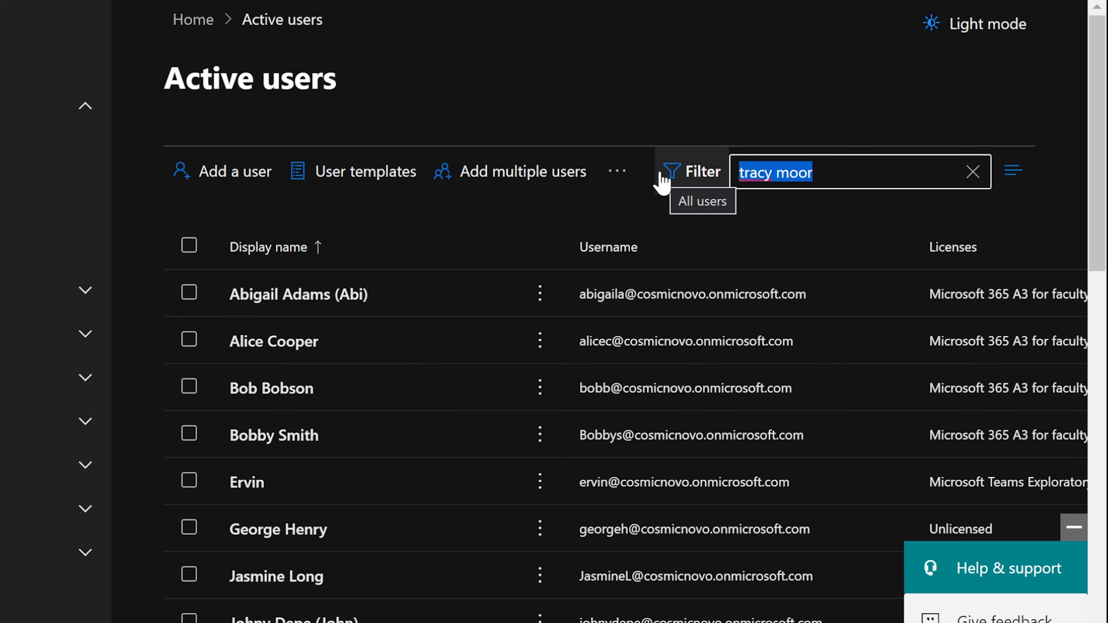
pyautogui.write('bobby')
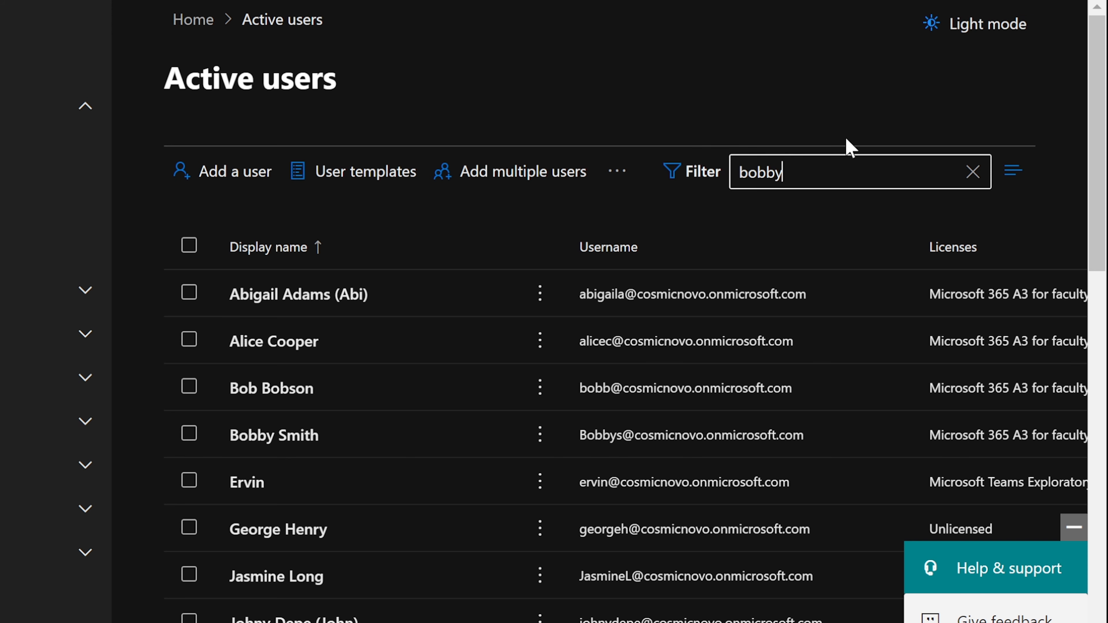
pyautogui.press('Return')
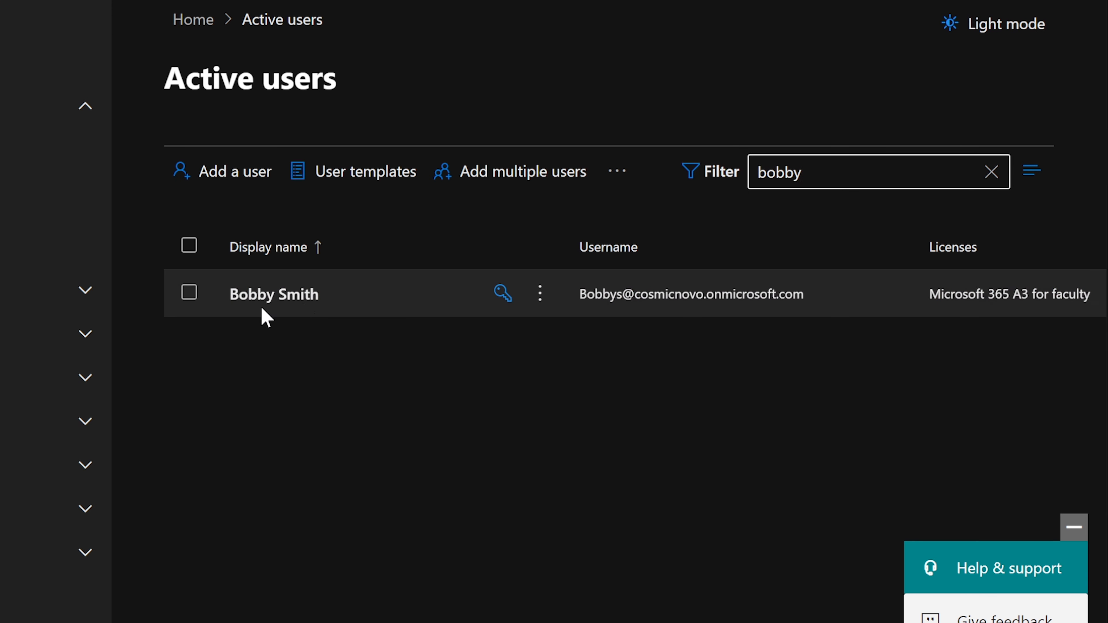
pyautogui.click(262, 296)
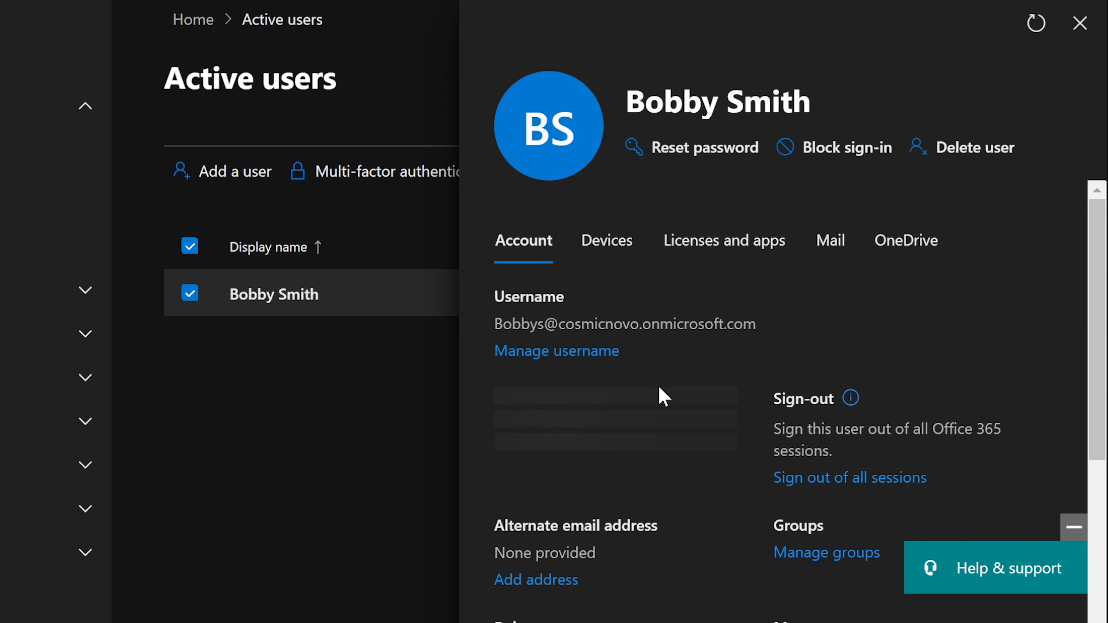
pyautogui.scroll(-5, 663, 393)
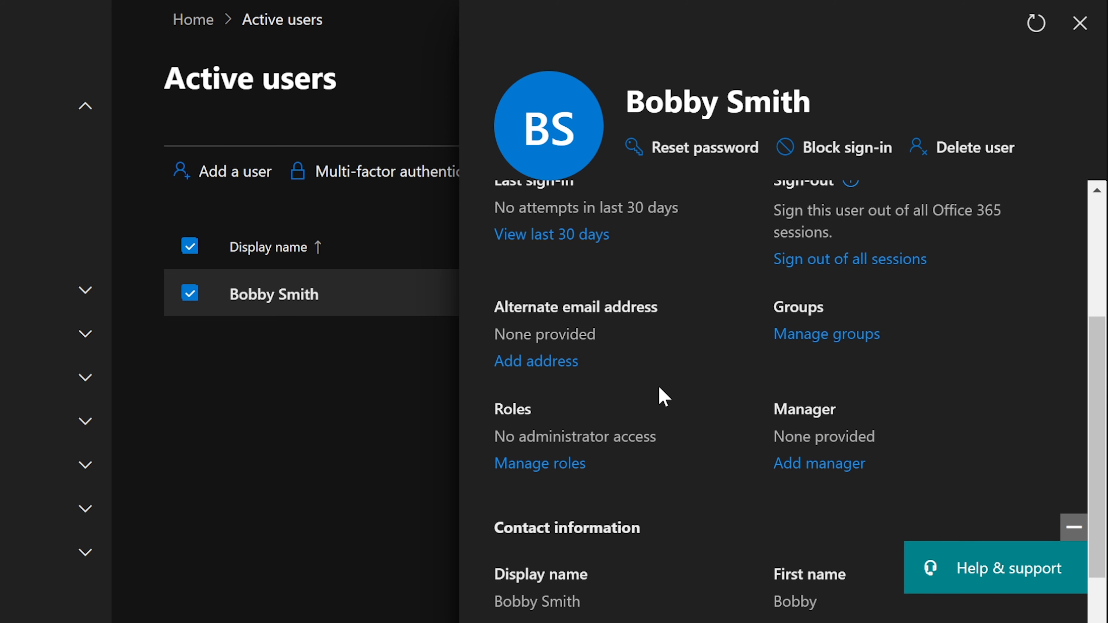
pyautogui.scroll(-3, 663, 395)
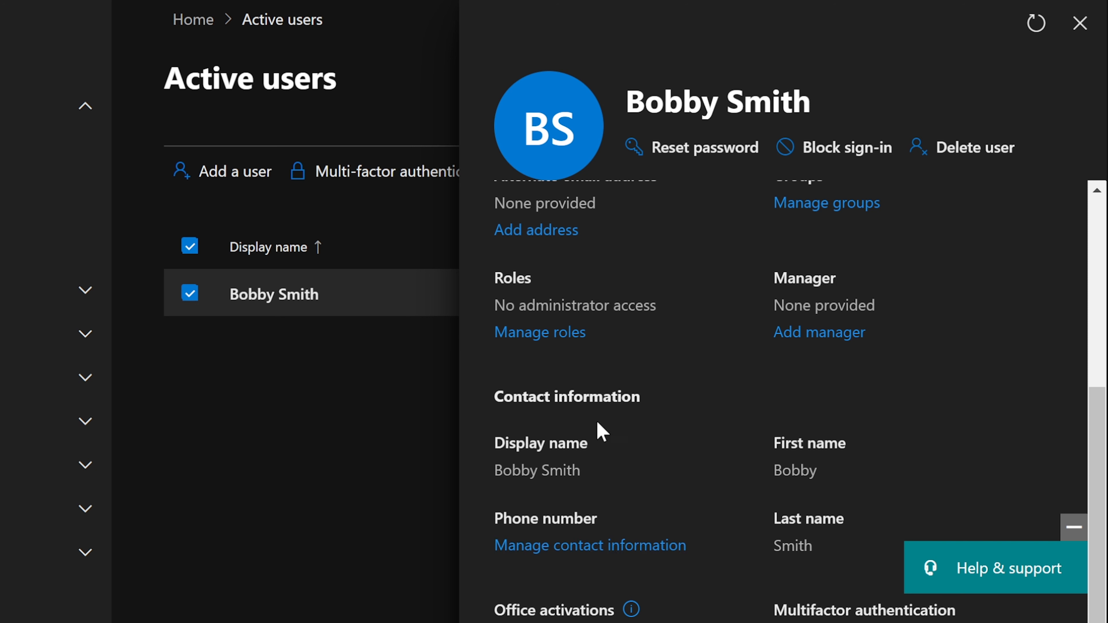
# Enter the job title Exchange Administrator, correcting the typos
pyautogui.click(539, 548)
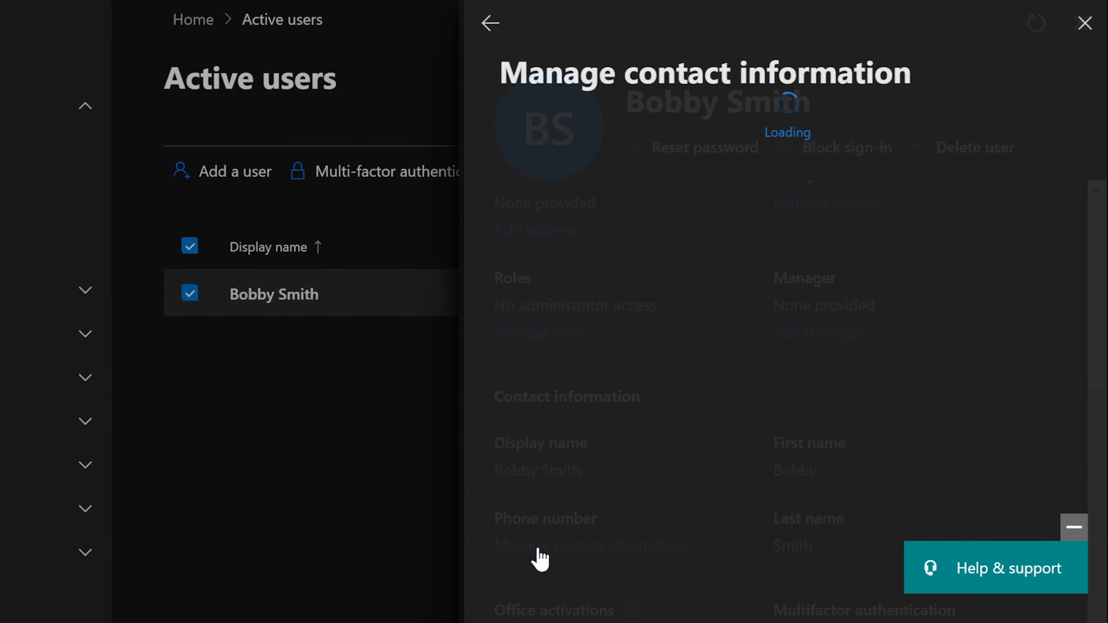
pyautogui.click(582, 431)
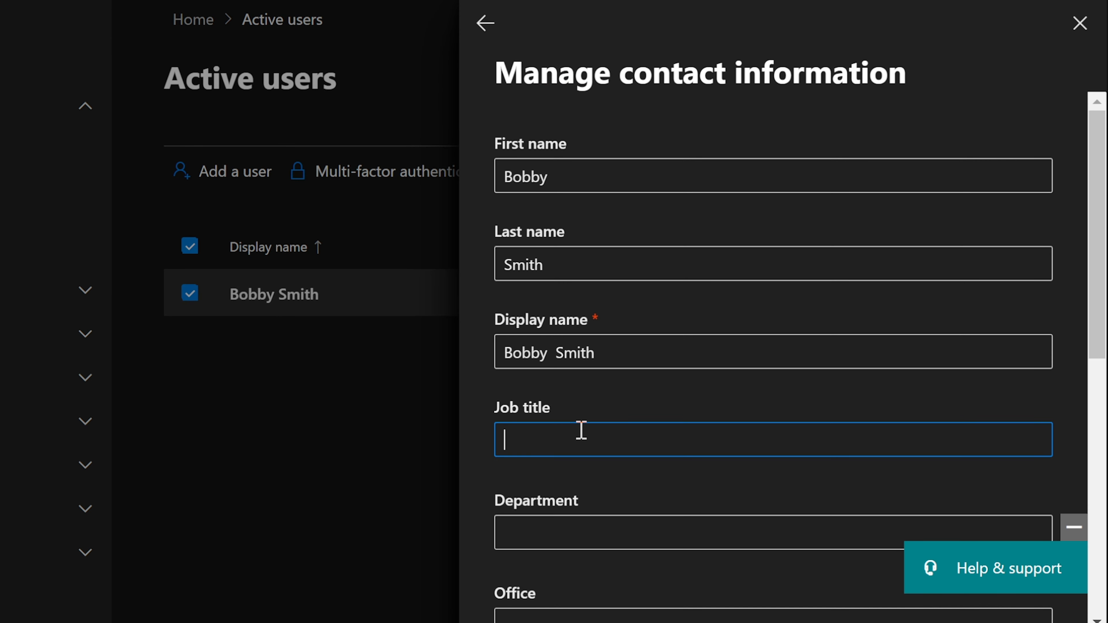
pyautogui.write('Exchange Admin')
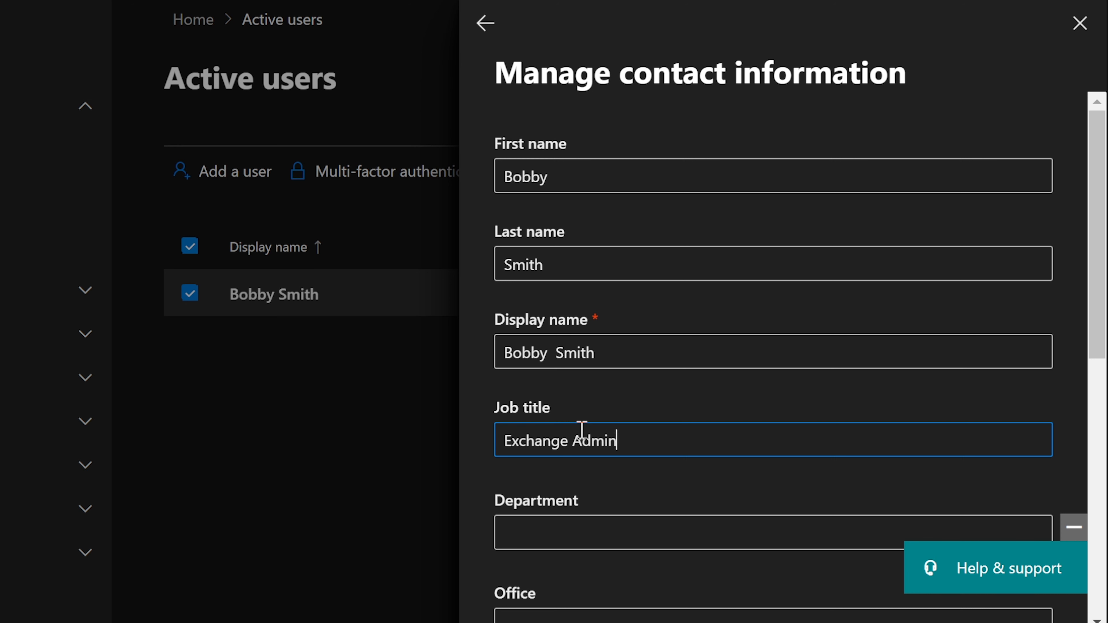
pyautogui.write('istrao')
pyautogui.press('BackSpace')
pyautogui.press('BackSpace')
pyautogui.write('or')
pyautogui.rightClick(585, 437)
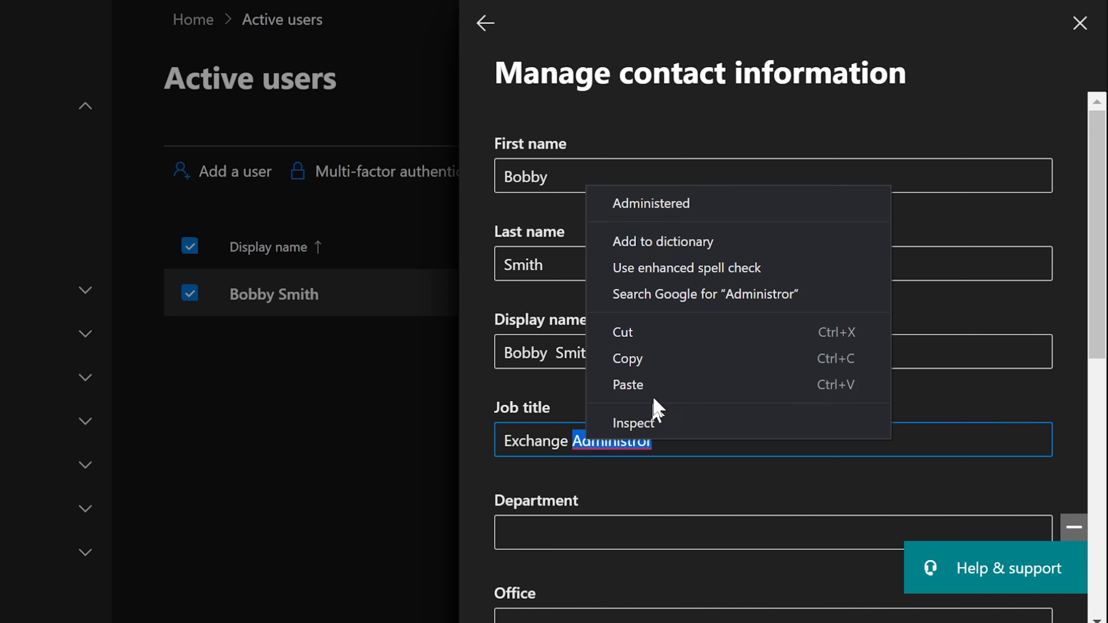
pyautogui.click(694, 202)
pyautogui.moveTo(664, 441); pyautogui.dragTo(651, 442)
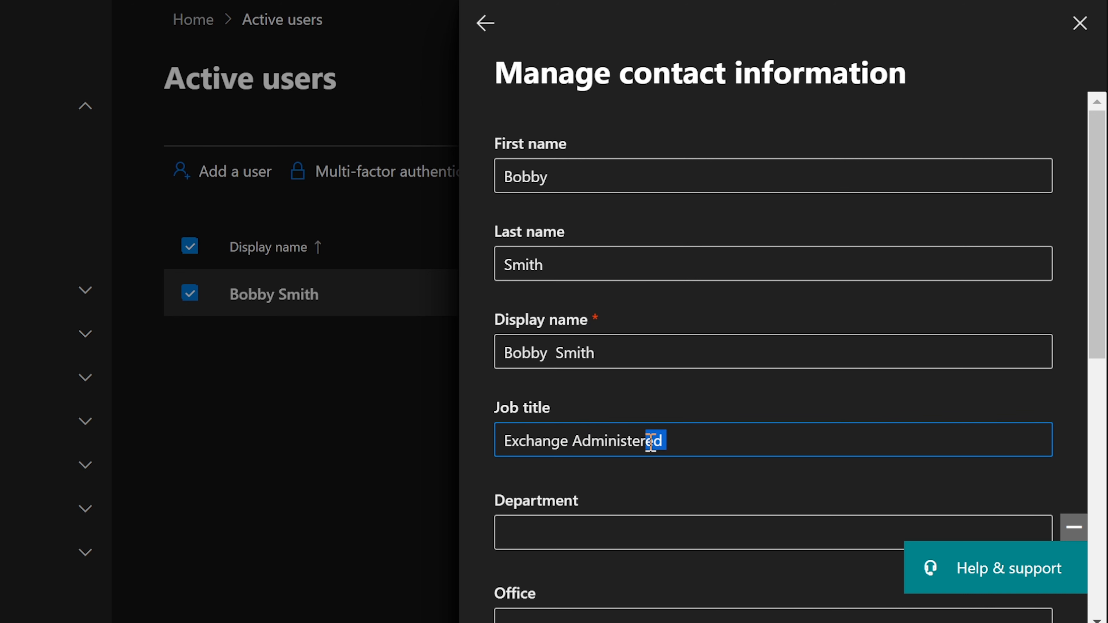
pyautogui.press('BackSpace')
pyautogui.press('BackSpace')
# Set the department to IT and save the contact information
pyautogui.click(616, 536)
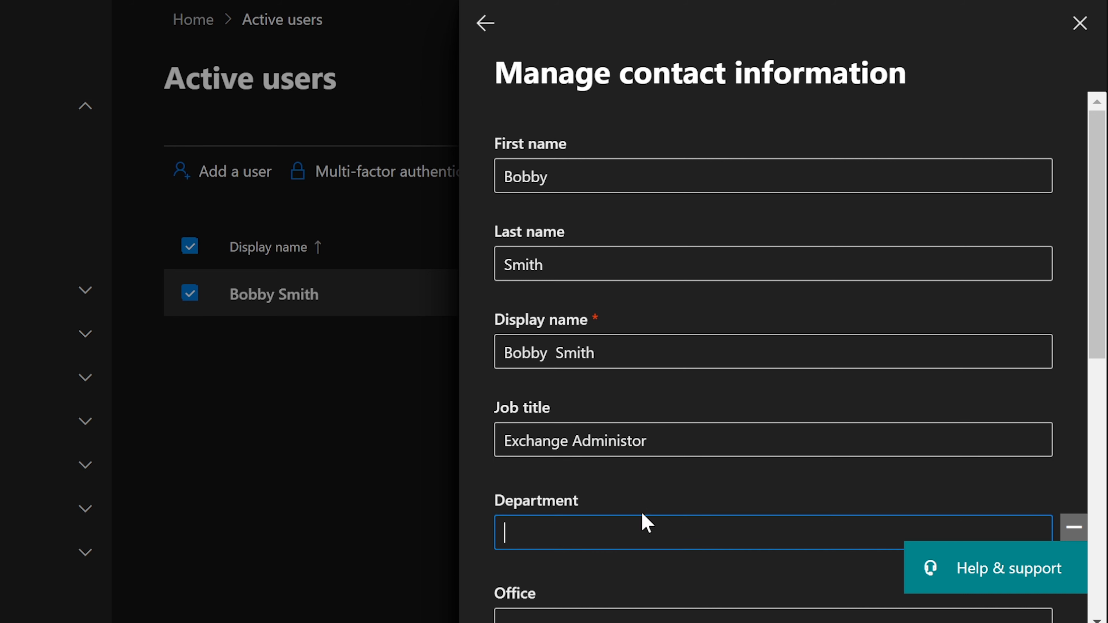
pyautogui.scroll(-5, 653, 511)
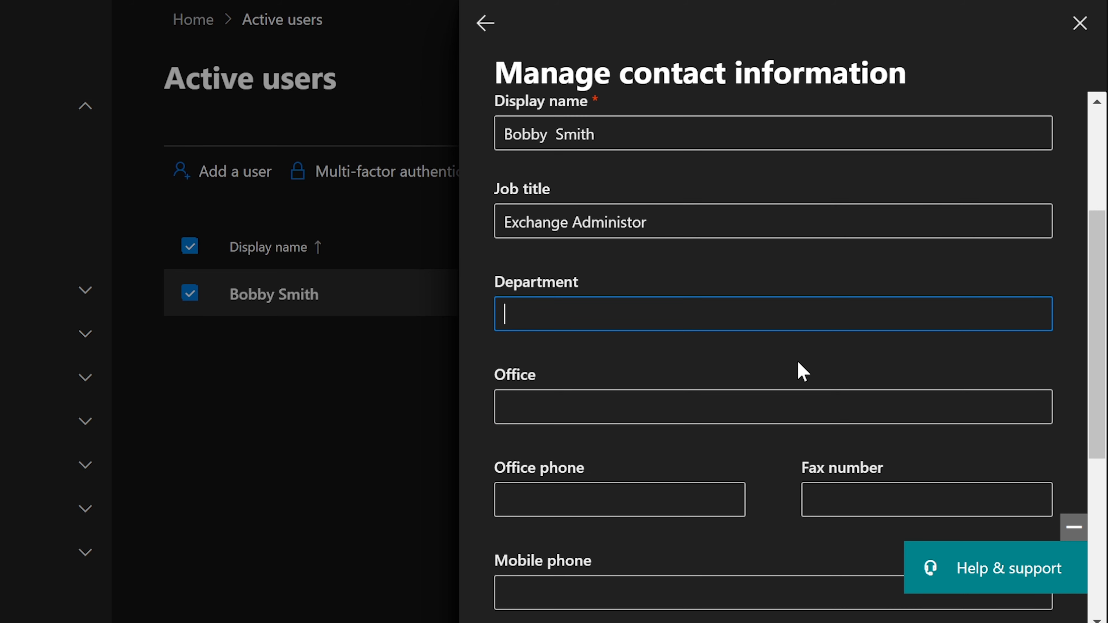
pyautogui.write('IT')
pyautogui.scroll(-2, 785, 368)
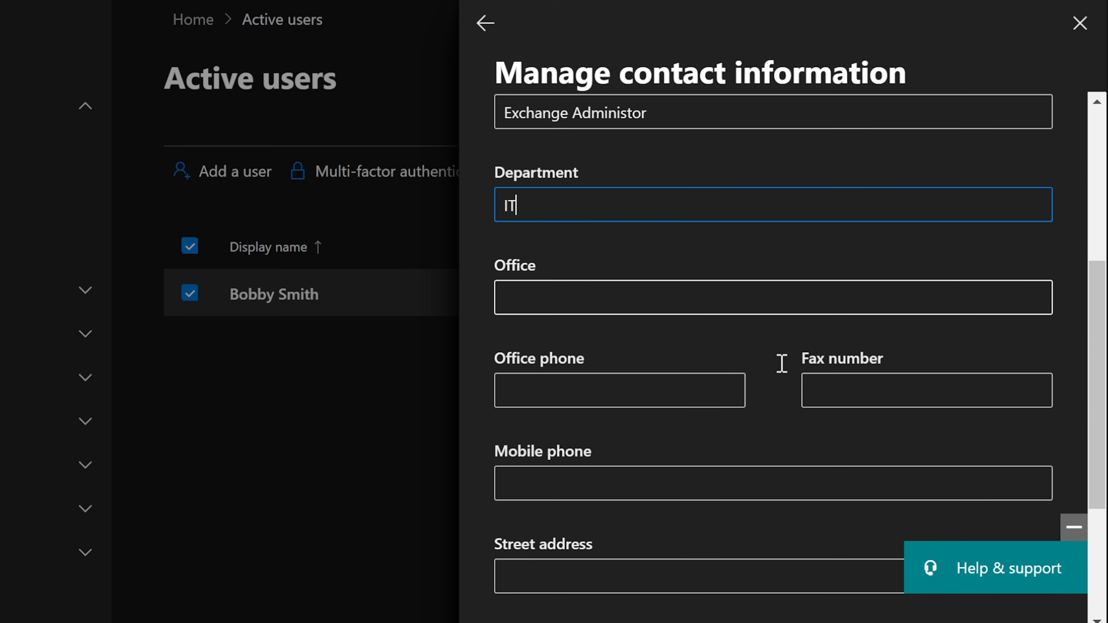
pyautogui.scroll(-4, 596, 375)
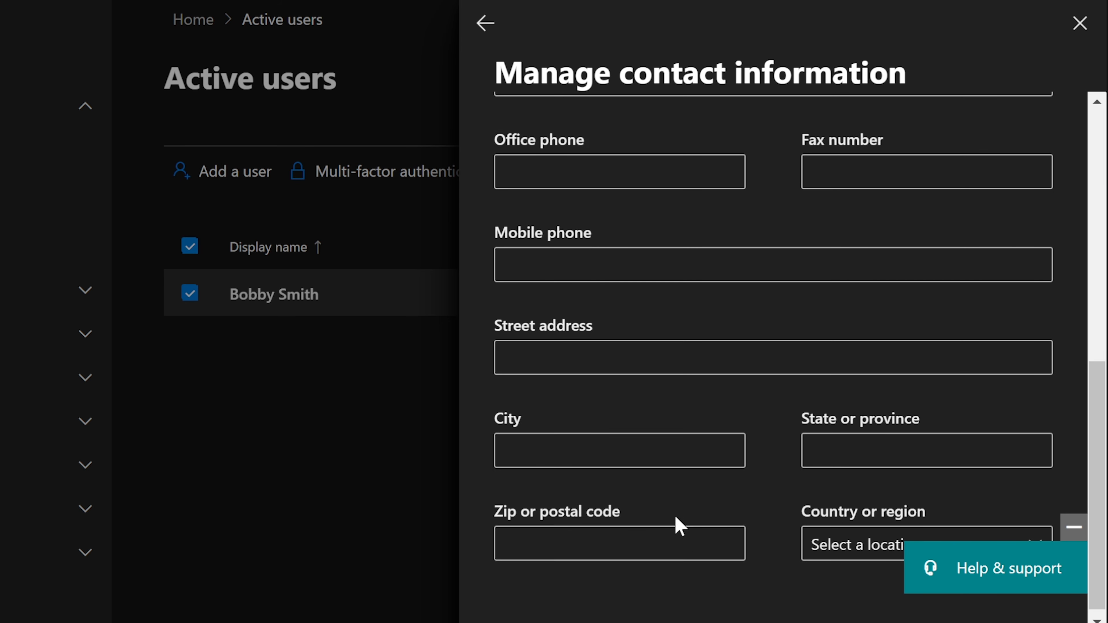
pyautogui.scroll(-1, 675, 525)
pyautogui.click(537, 622)
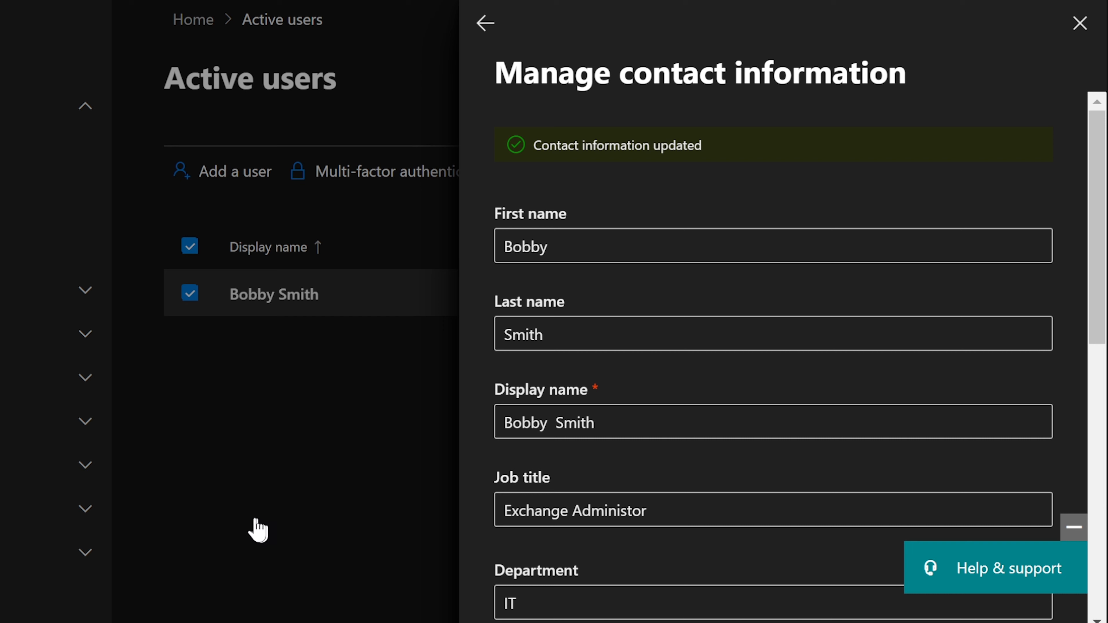
# Confirm the Exchange Administrator role in the user's details, then close the details pane
pyautogui.click(1079, 24)
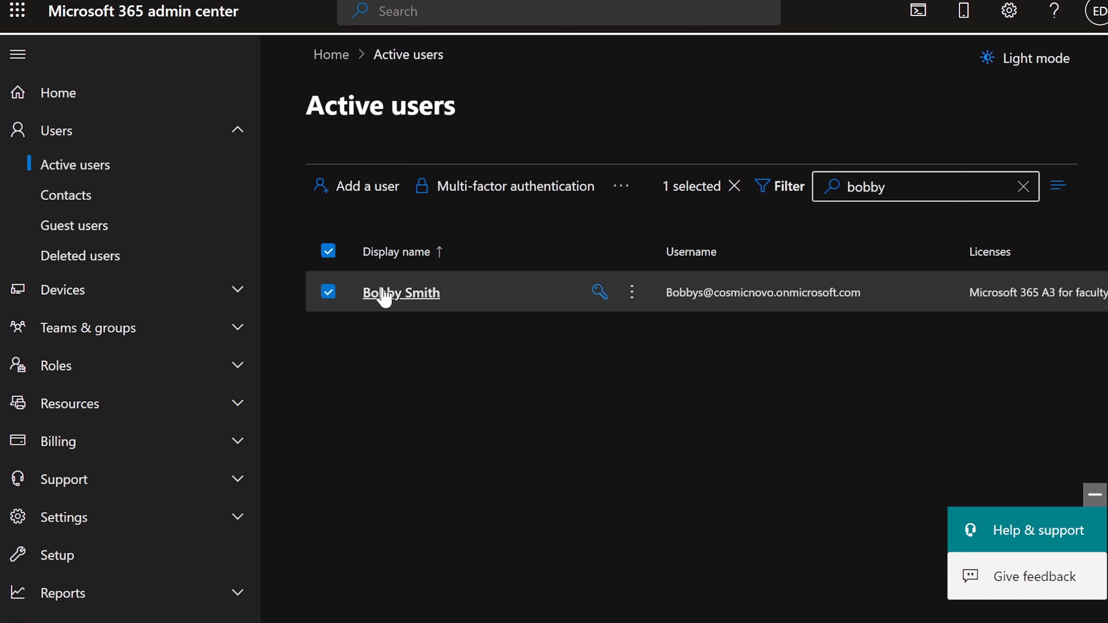
pyautogui.click(392, 306)
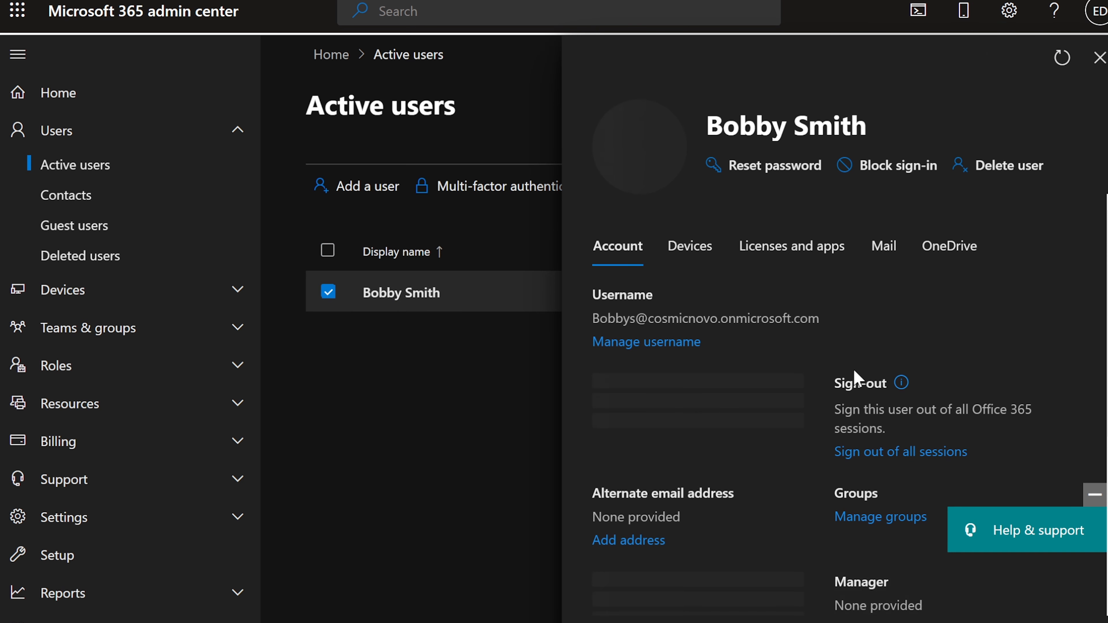
pyautogui.scroll(-2, 855, 371)
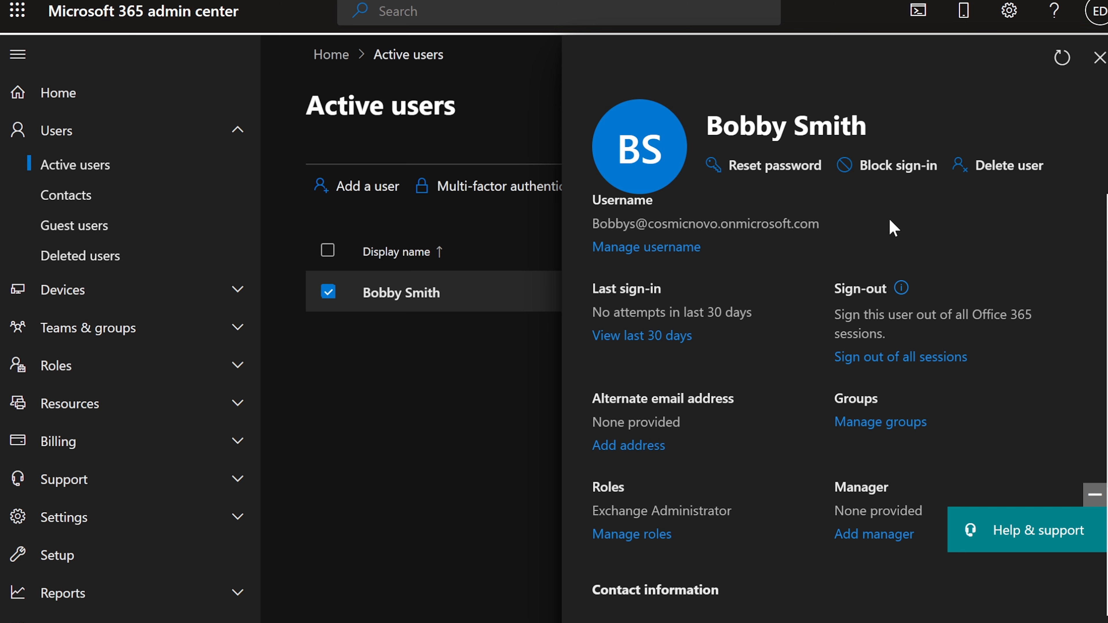
pyautogui.click(1098, 57)
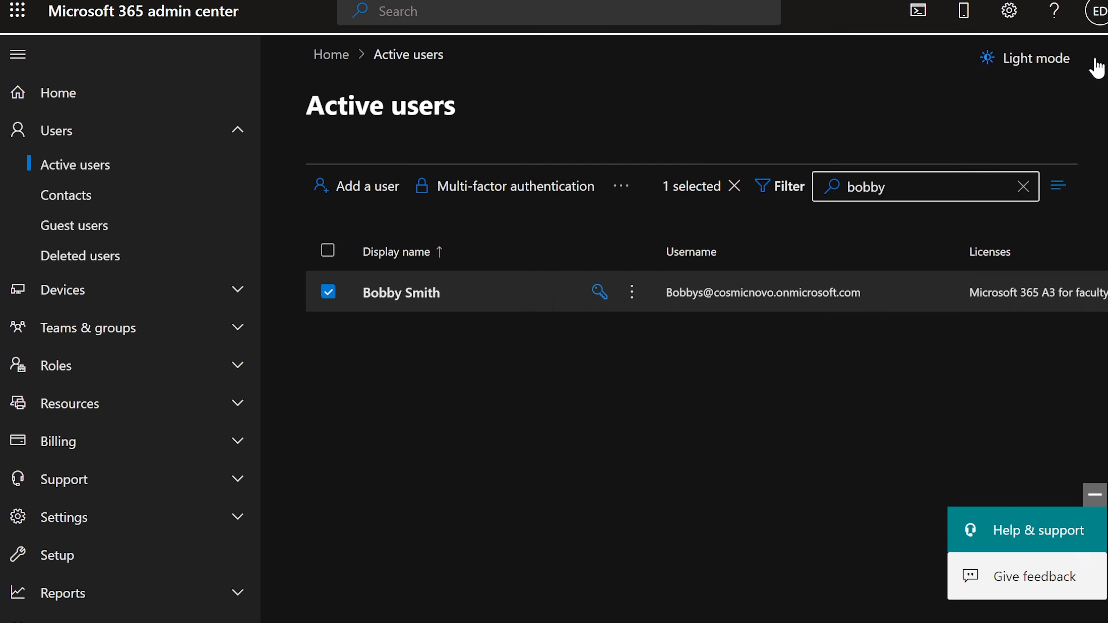
# Go to Role assignments and open the Exchange Administrator Azure AD role's details
pyautogui.scroll(-2, 109, 288)
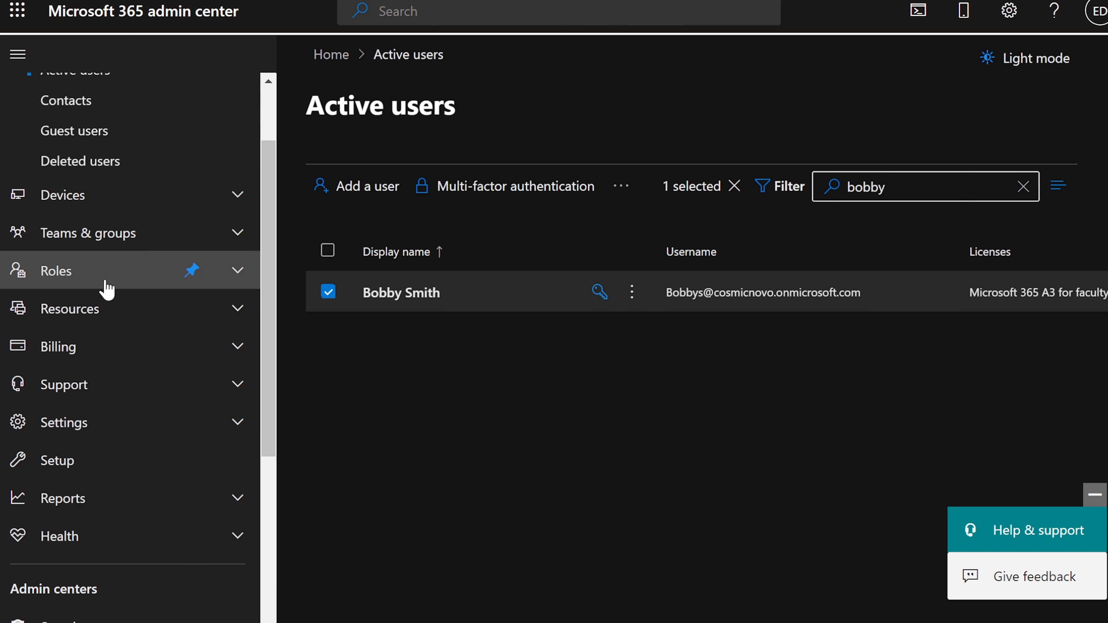
pyautogui.click(78, 278)
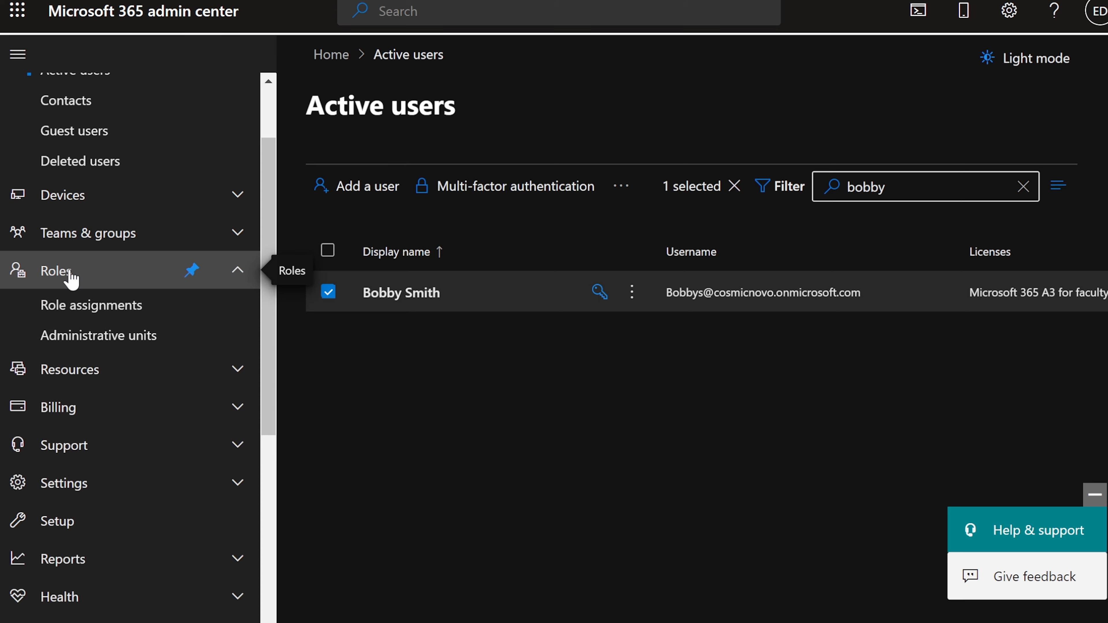
pyautogui.click(105, 307)
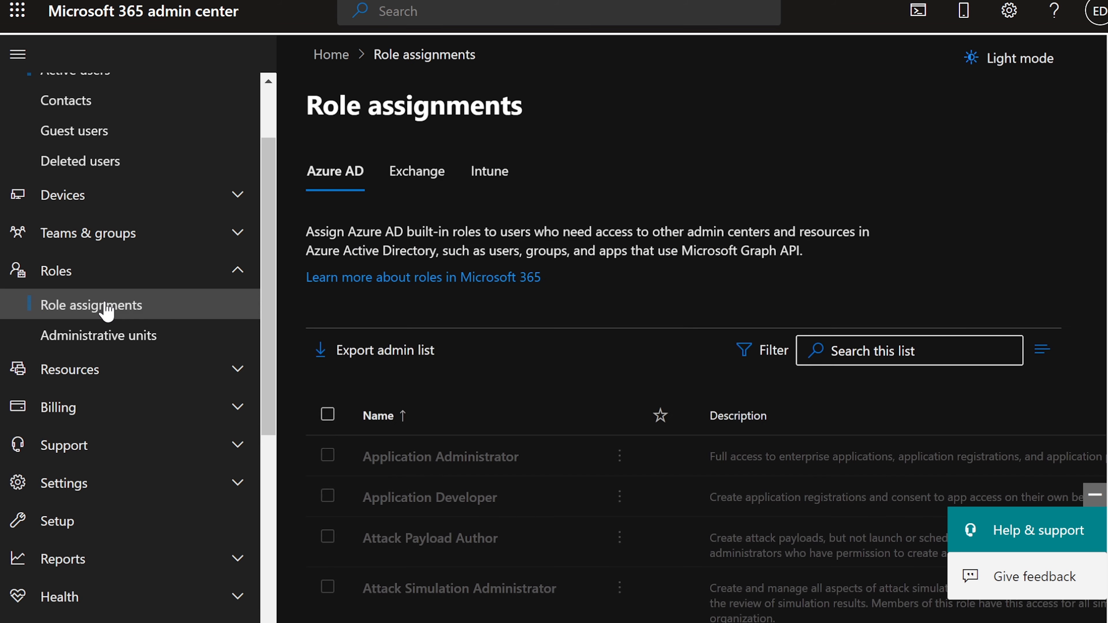
pyautogui.scroll(-2, 521, 329)
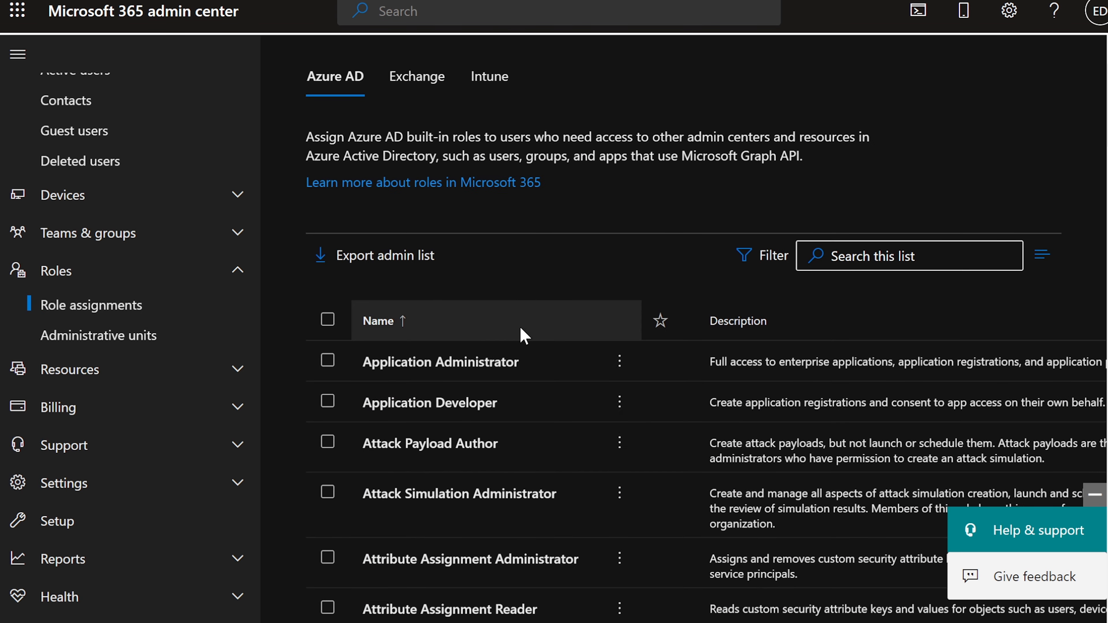
pyautogui.scroll(2, 521, 330)
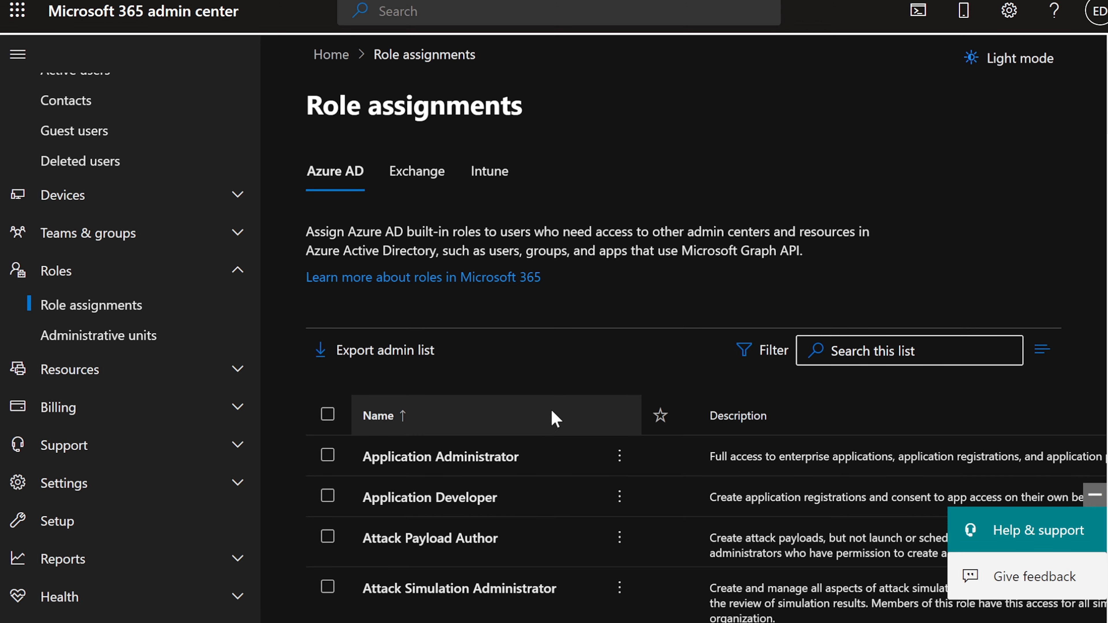
pyautogui.scroll(-6, 551, 413)
pyautogui.scroll(-14, 551, 412)
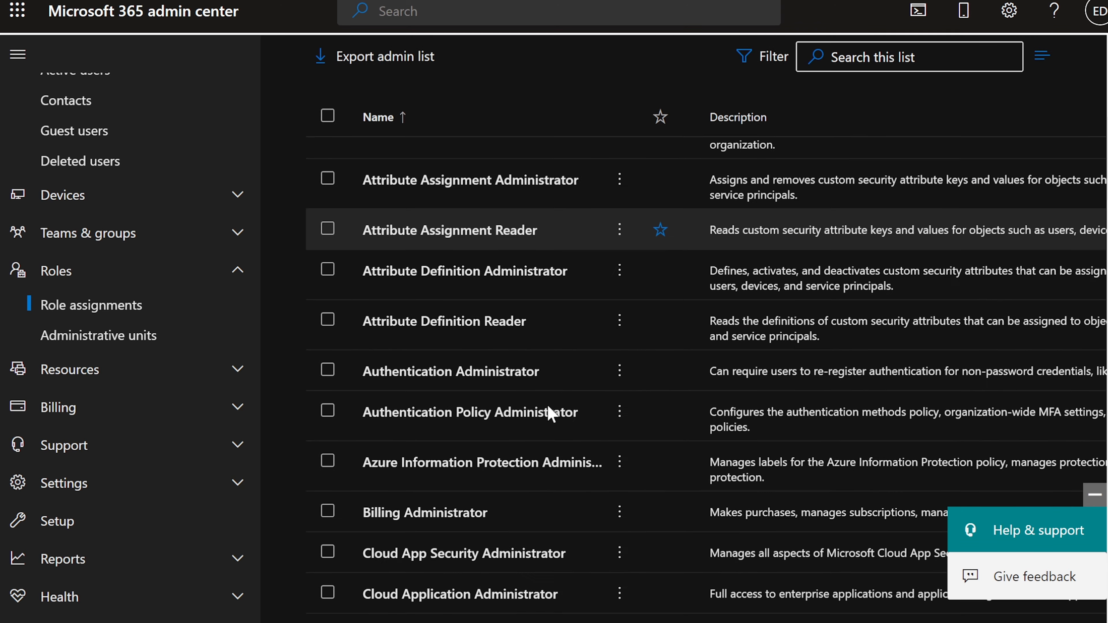
pyautogui.scroll(-6, 551, 413)
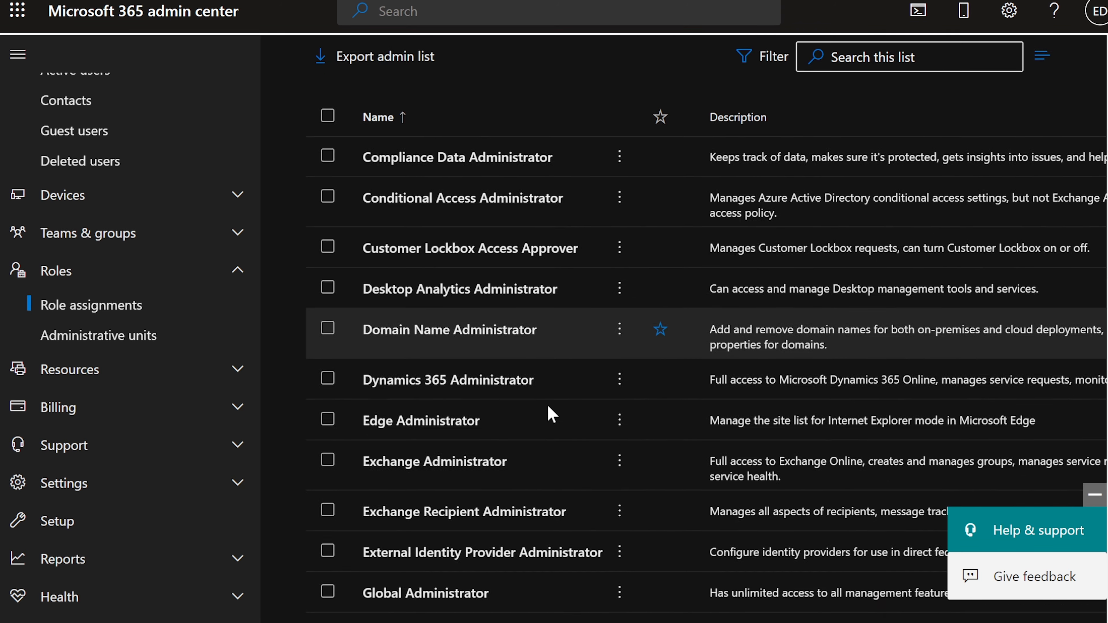
pyautogui.scroll(-1, 550, 412)
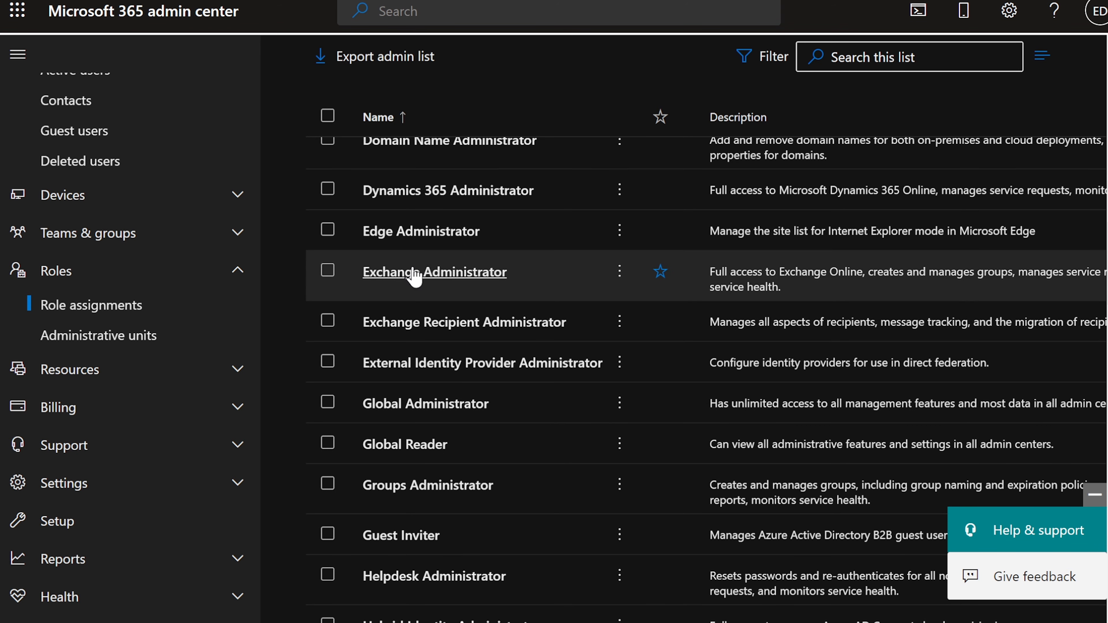
pyautogui.click(408, 280)
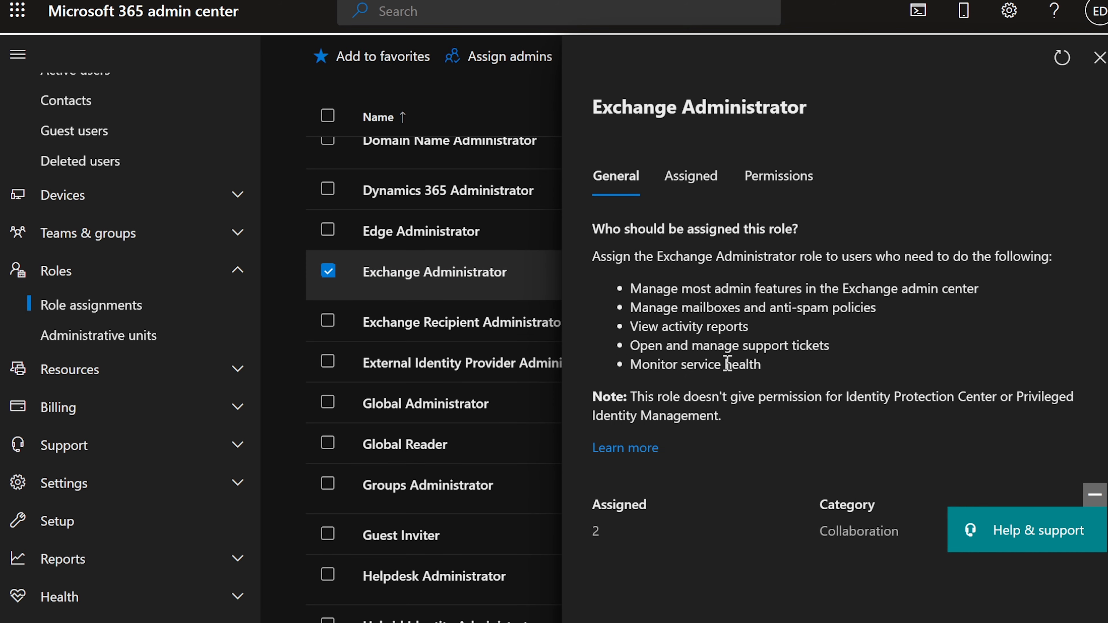
# Check the Assigned tab listing the two Exchange Administrator users
pyautogui.click(1089, 494)
pyautogui.moveTo(602, 532); pyautogui.dragTo(590, 535)
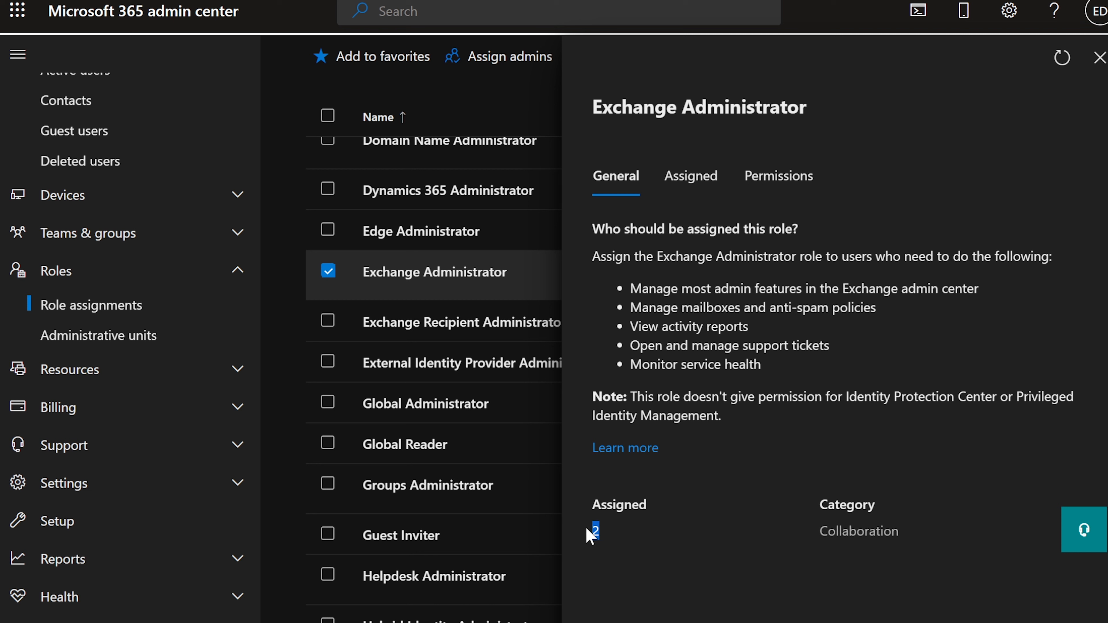
pyautogui.click(613, 538)
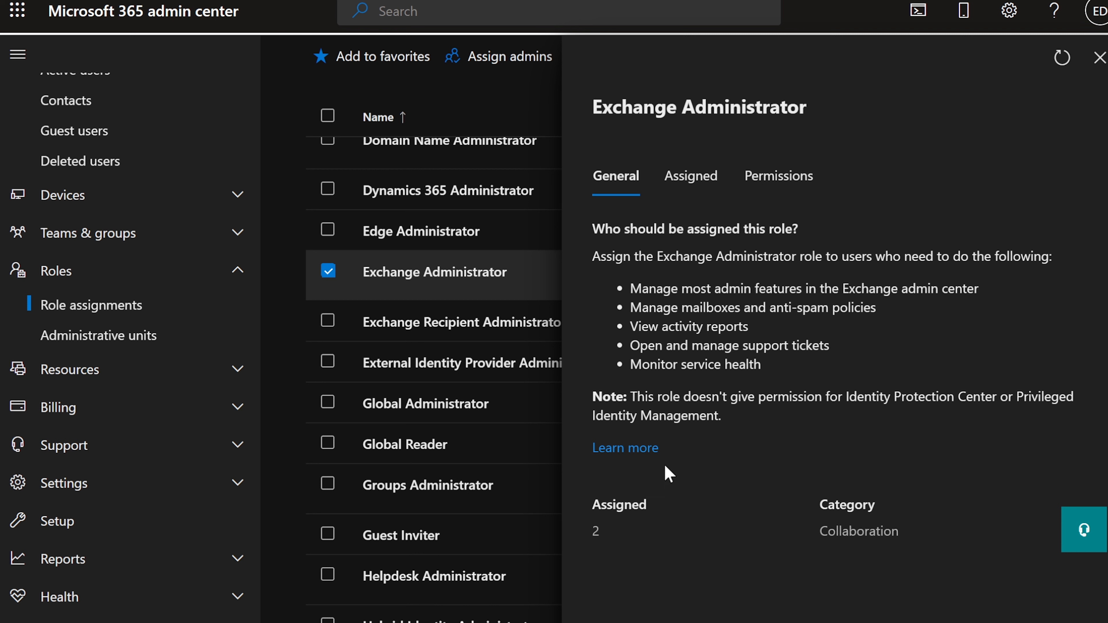
pyautogui.click(693, 182)
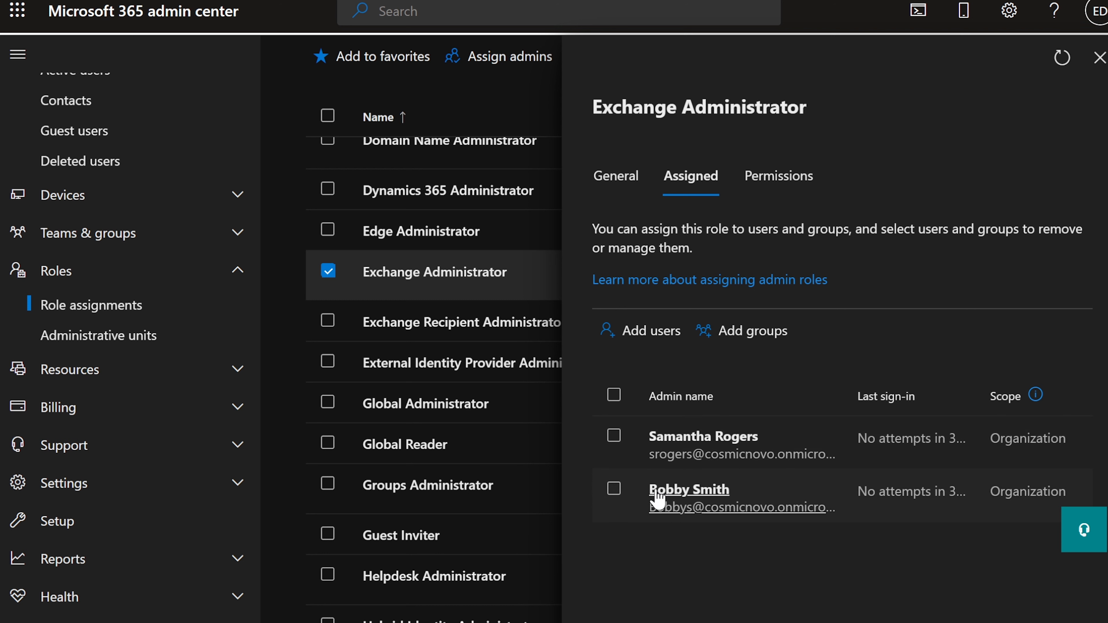
# Cancel out of Add users and close the Exchange Administrator role panel
pyautogui.click(628, 339)
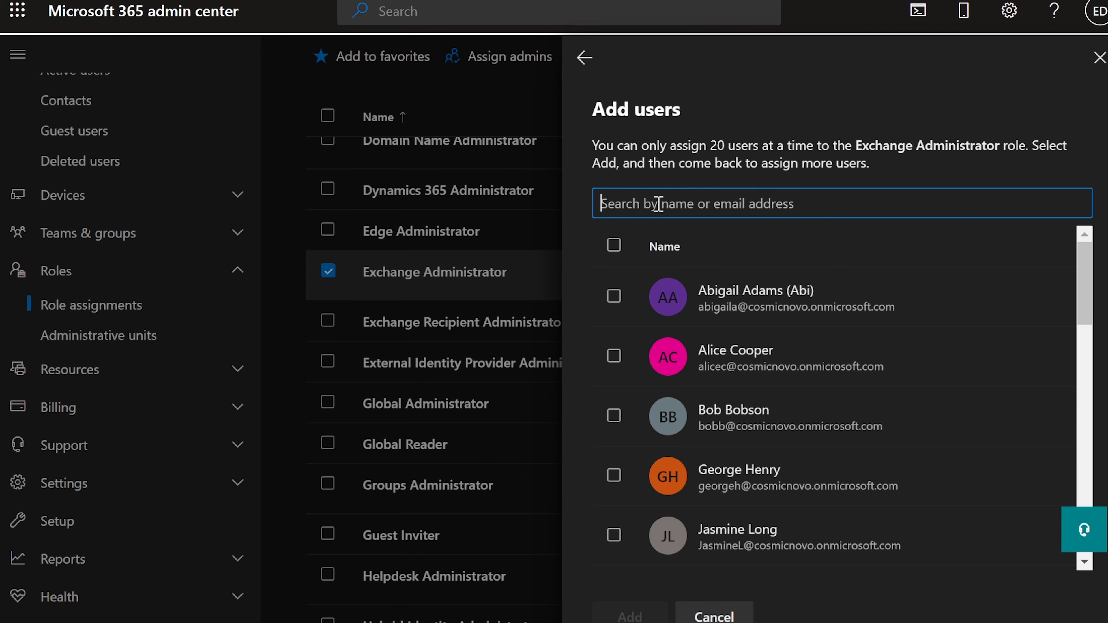
pyautogui.click(714, 615)
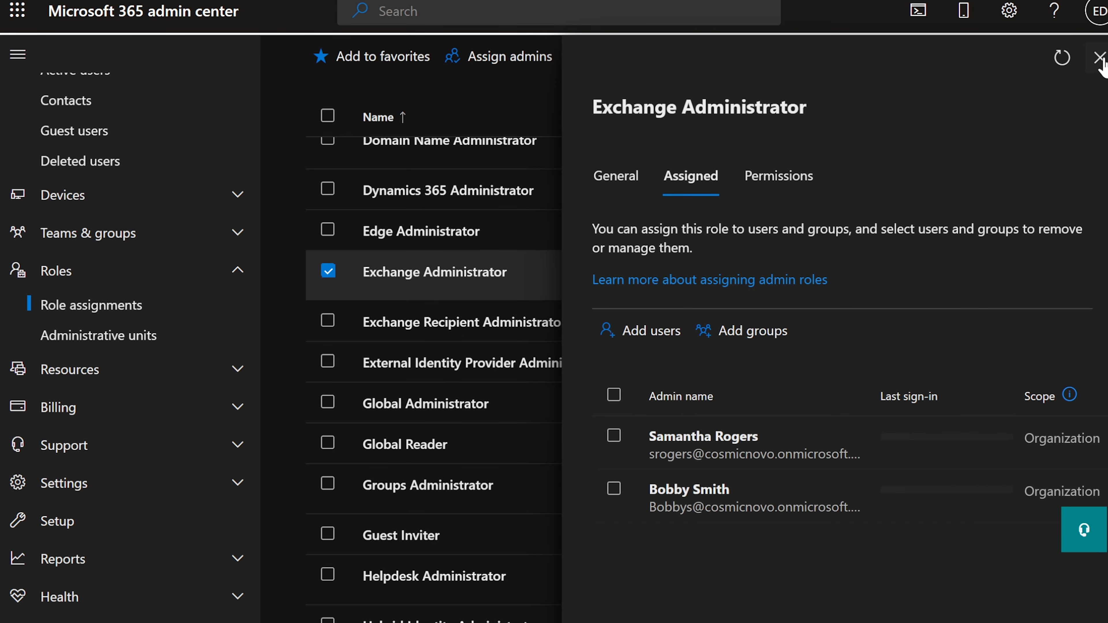
pyautogui.click(1100, 58)
pyautogui.scroll(20, 533, 339)
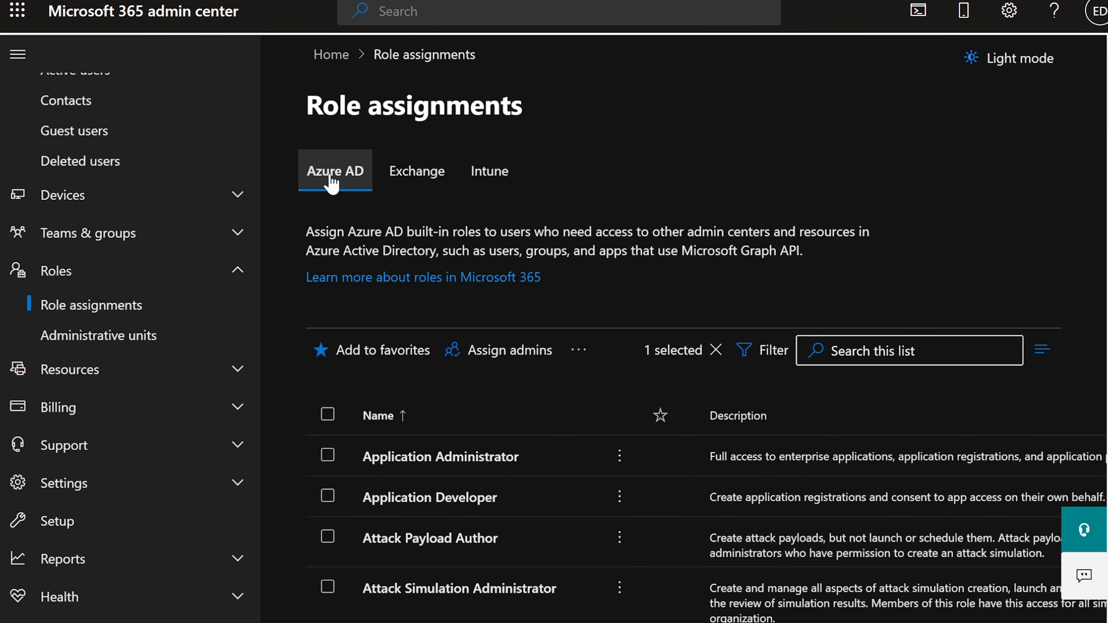
# Show the Exchange tab on Role assignments, listing its 16 role groups such as Help Desk
pyautogui.moveTo(306, 107); pyautogui.dragTo(531, 111)
pyautogui.click(508, 123)
pyautogui.click(416, 186)
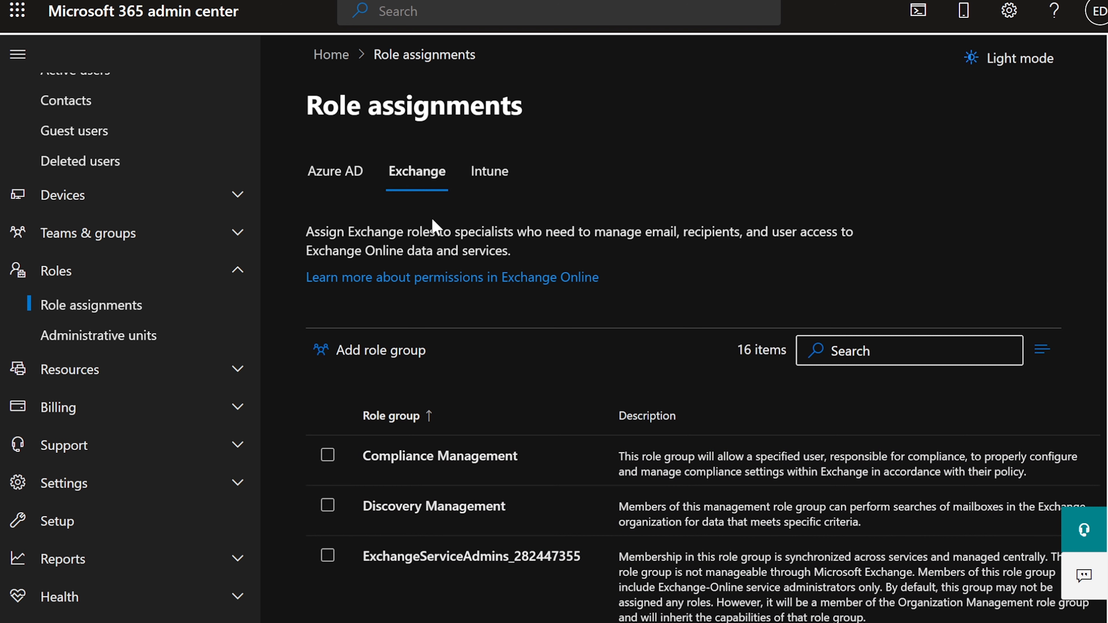
pyautogui.click(358, 177)
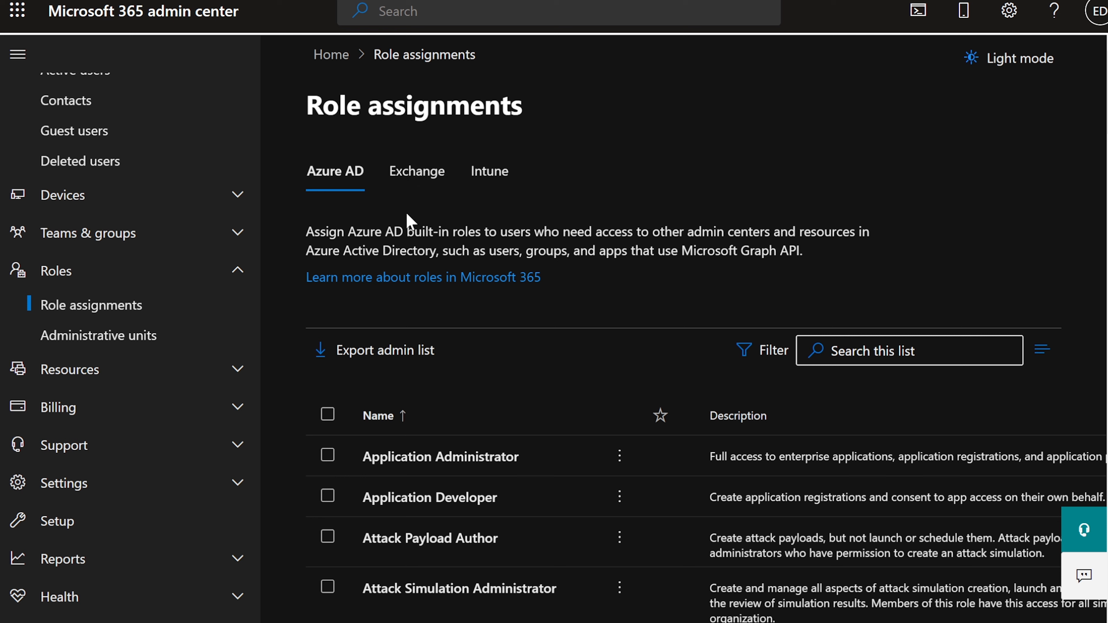
pyautogui.click(415, 183)
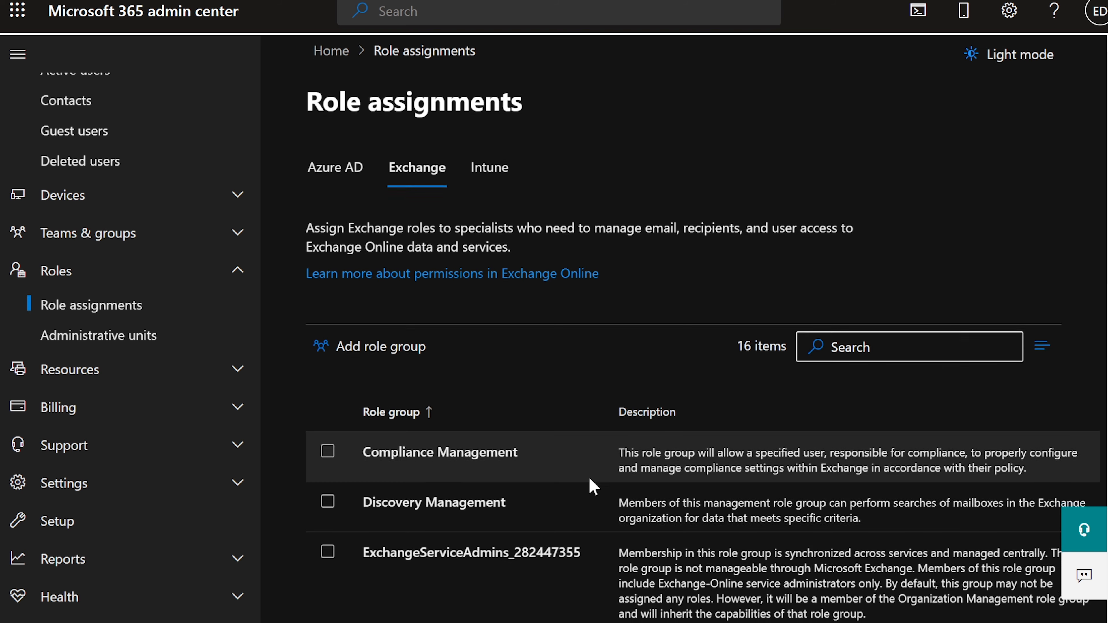
pyautogui.scroll(-2, 589, 478)
pyautogui.scroll(-6, 589, 477)
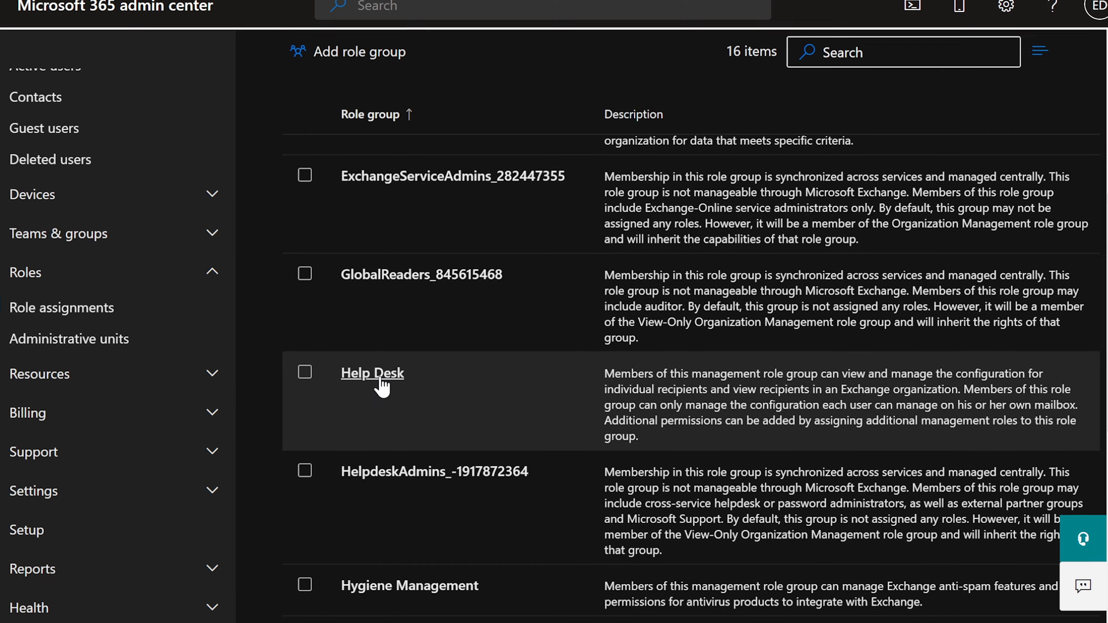
# Open Help Desk's General details, showing its description and Organization Management as manager
pyautogui.scroll(-2, 402, 380)
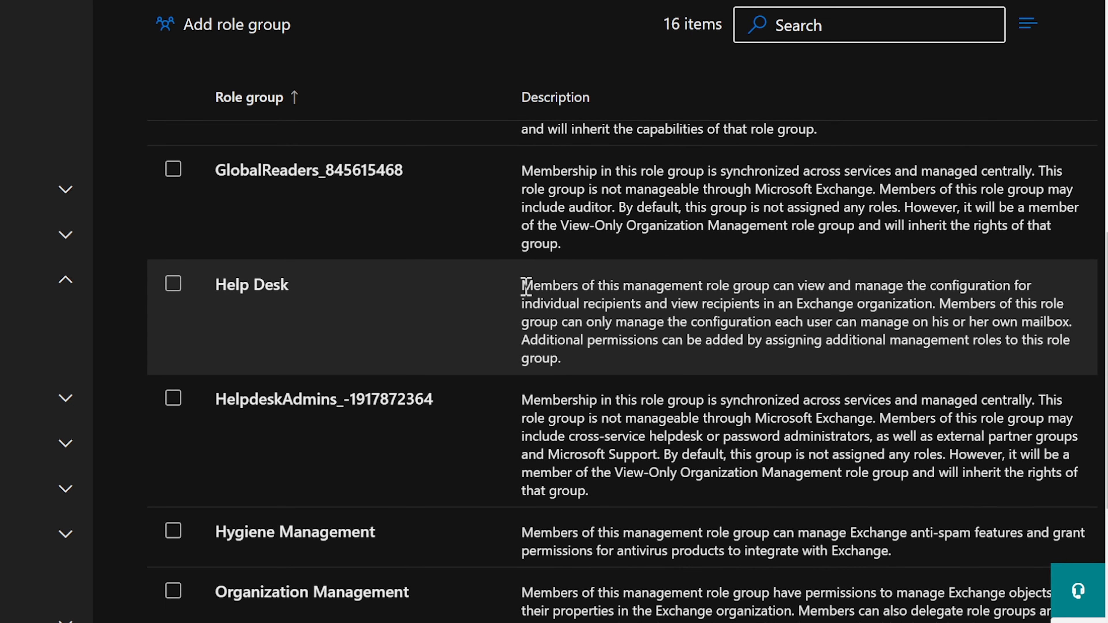
pyautogui.moveTo(526, 287); pyautogui.dragTo(933, 306)
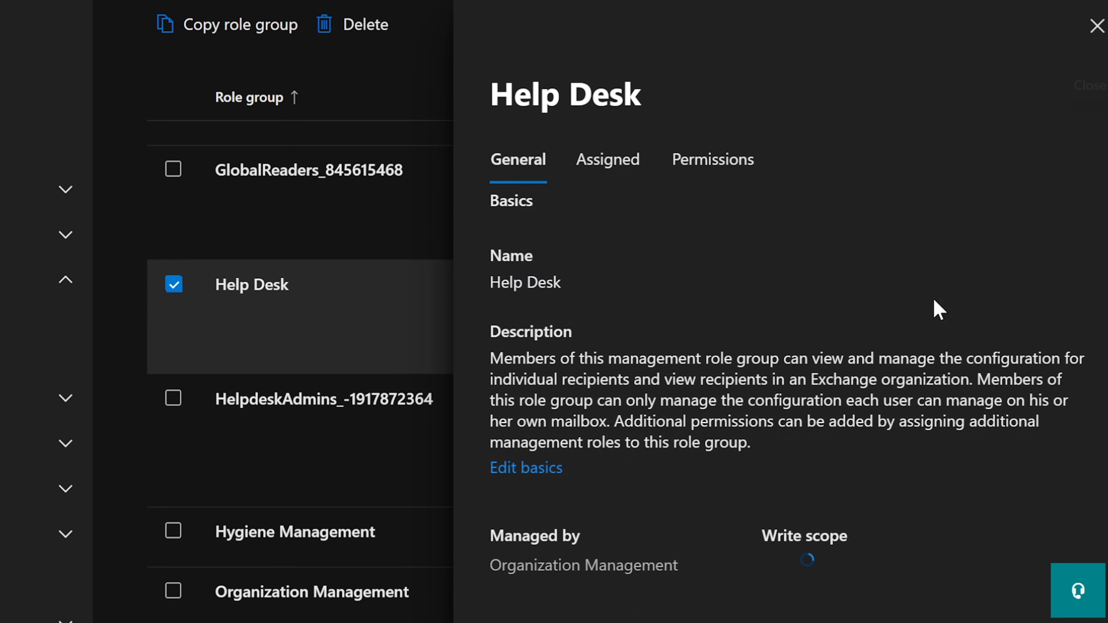
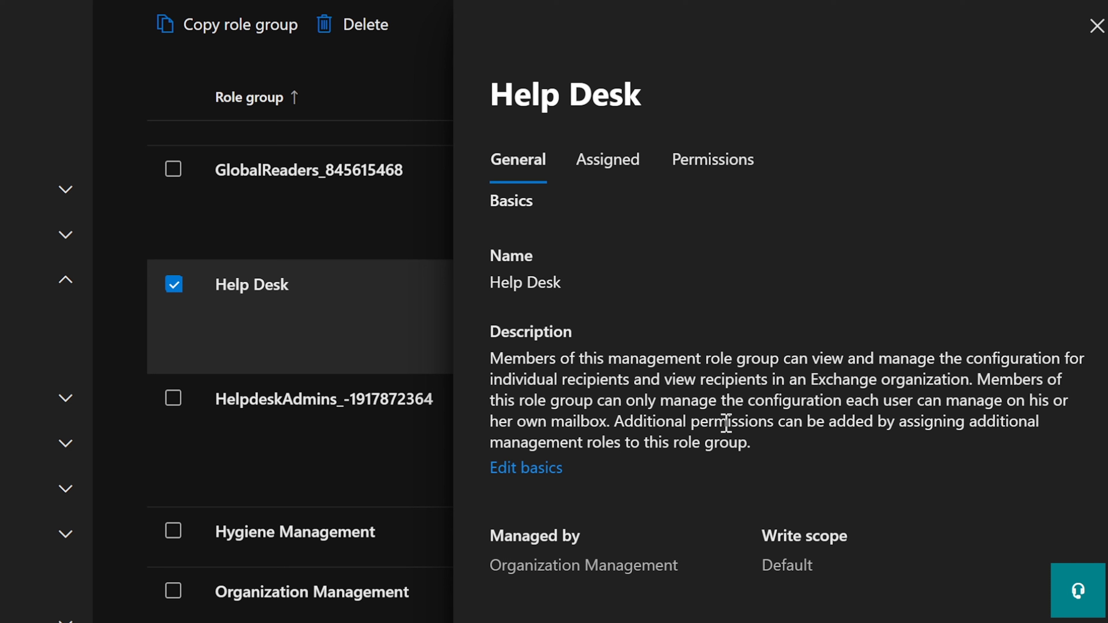
# Reopen the Help Desk role group and show its Assigned tab, which lists no admins
pyautogui.click(594, 171)
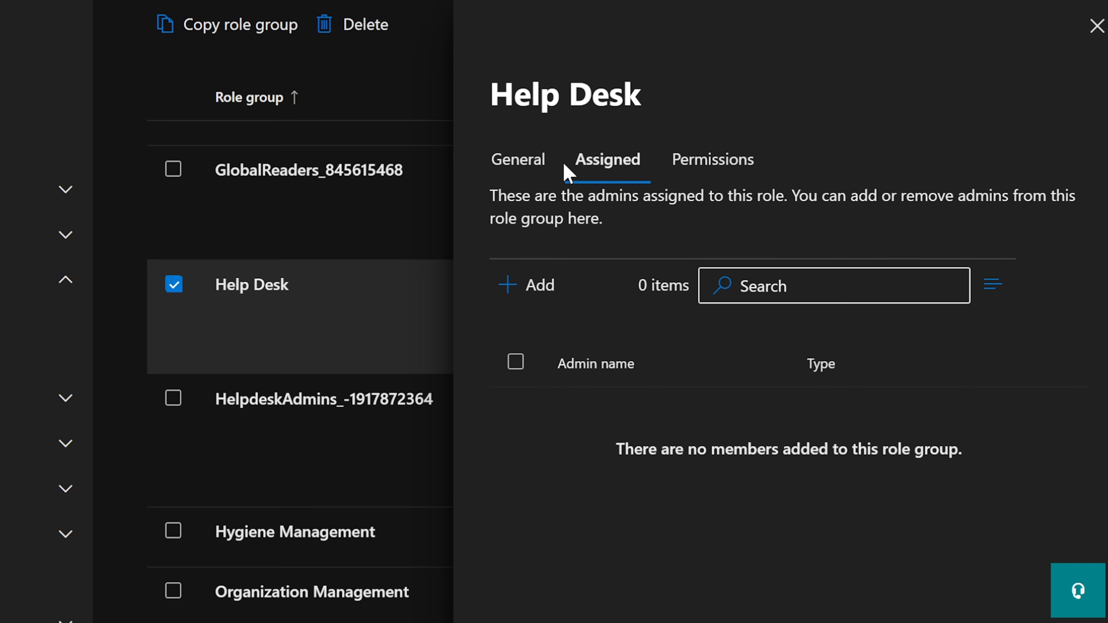
pyautogui.click(1097, 26)
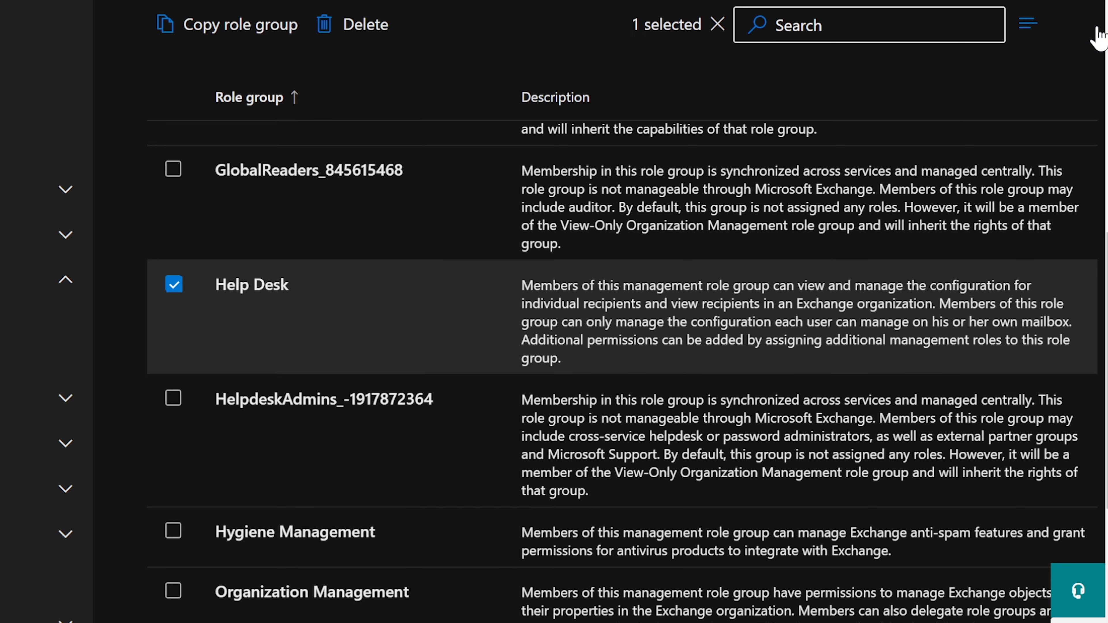
pyautogui.click(260, 291)
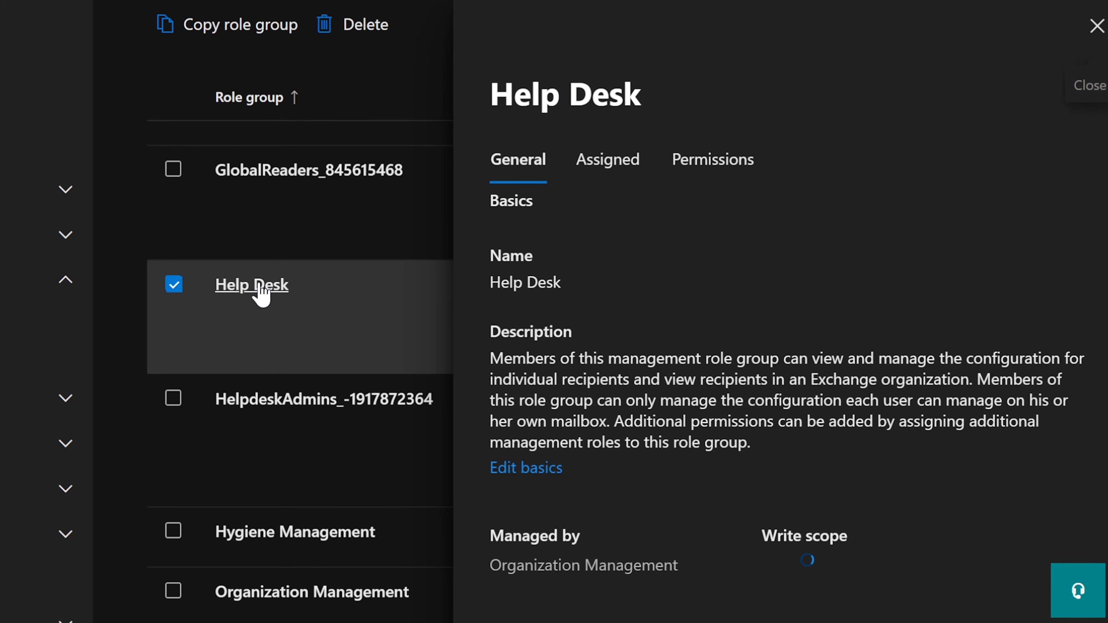
pyautogui.click(599, 171)
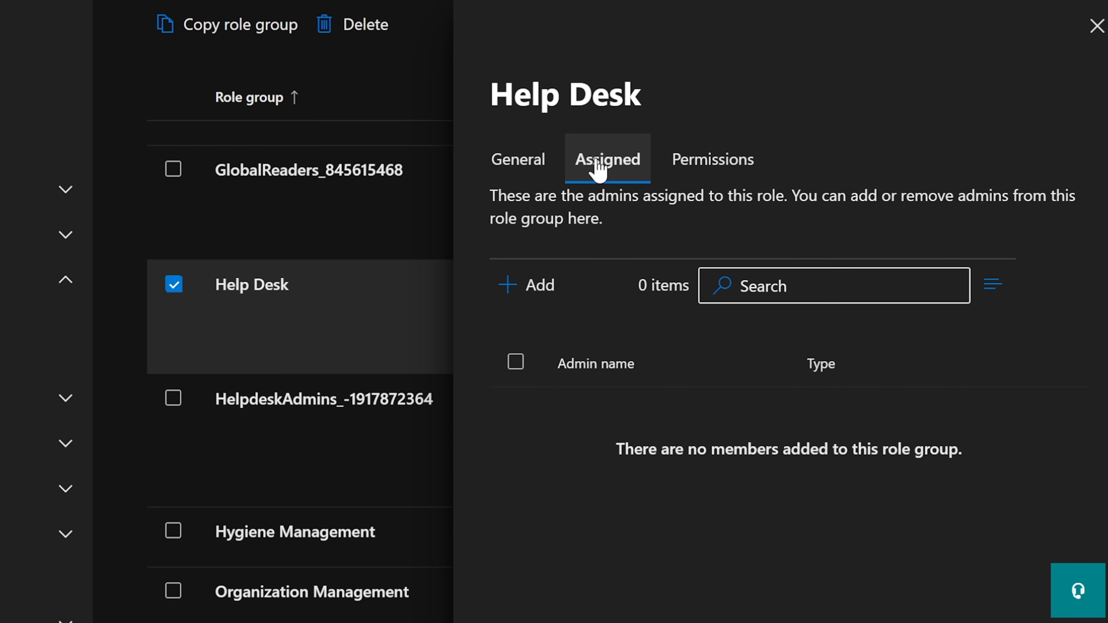
# Search for a user by name and add them as a Help Desk admin
pyautogui.click(523, 288)
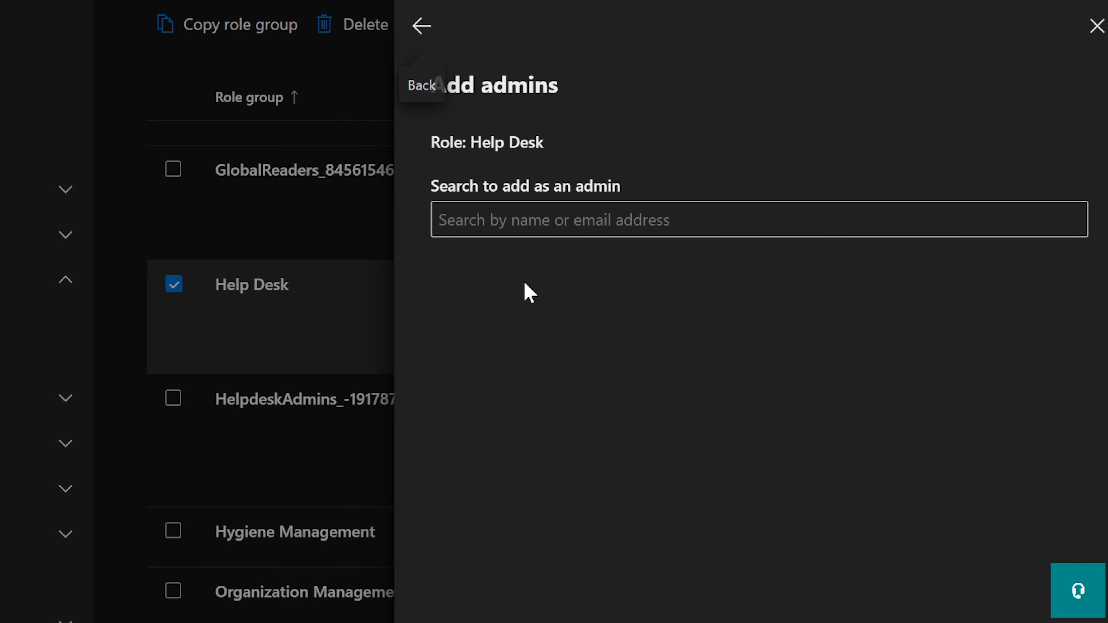
pyautogui.click(568, 218)
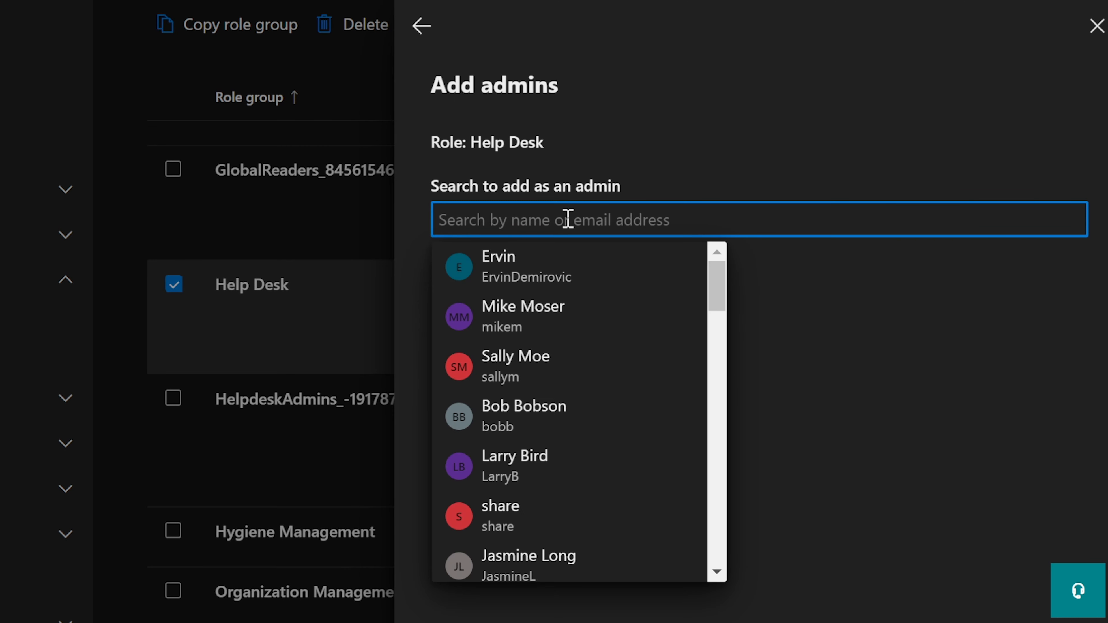
pyautogui.write('tracy')
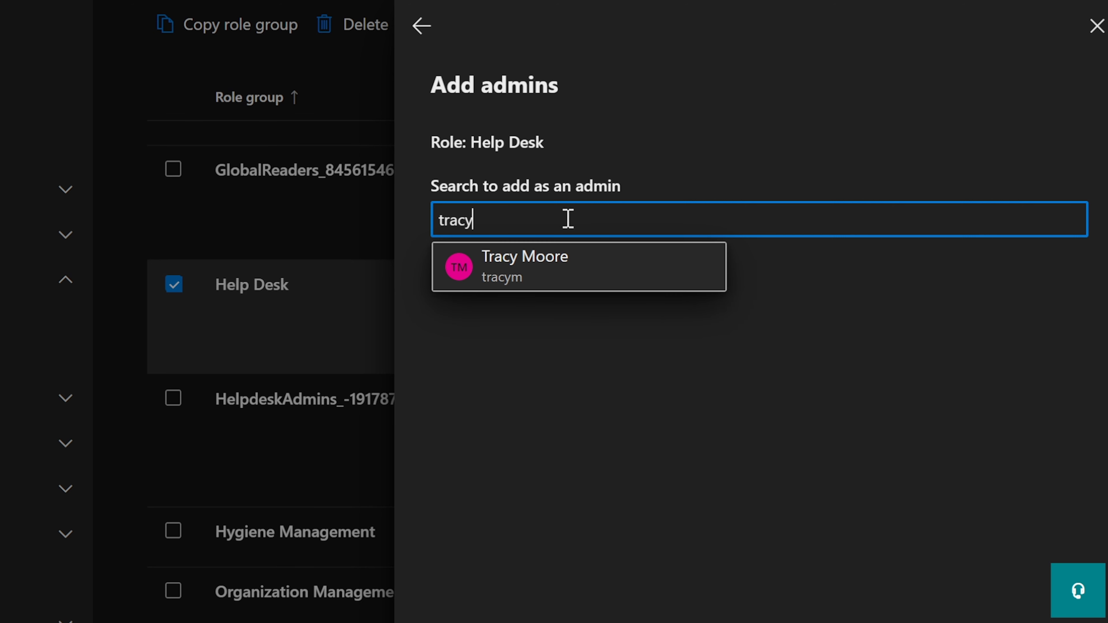
pyautogui.click(544, 271)
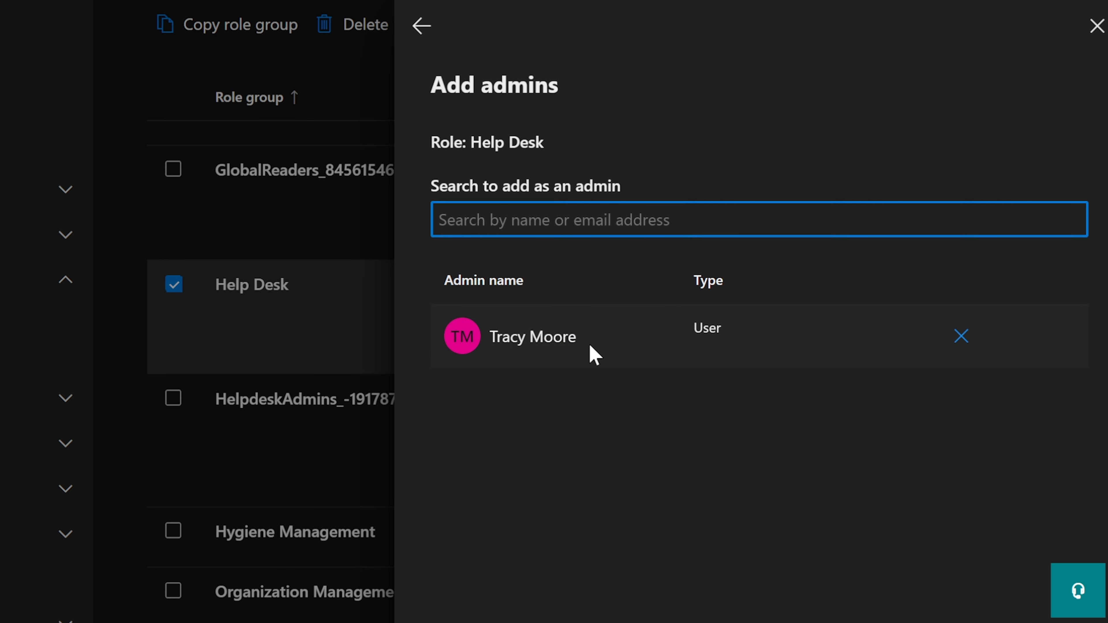
# Scroll the user suggestions and add a second user as a Help Desk admin
pyautogui.click(534, 221)
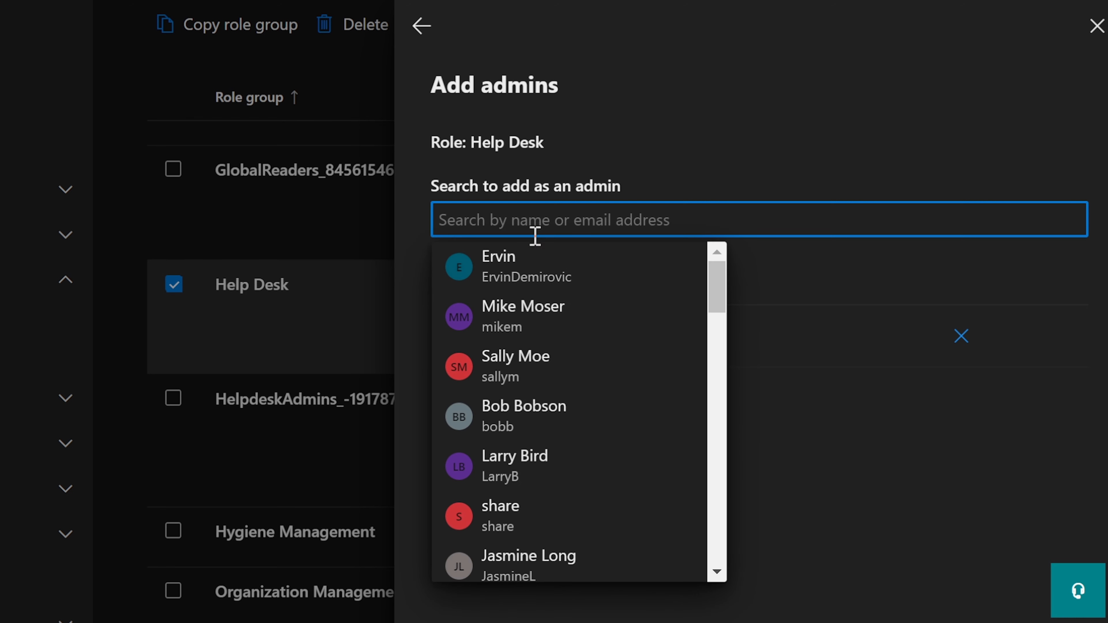
pyautogui.scroll(-2, 613, 363)
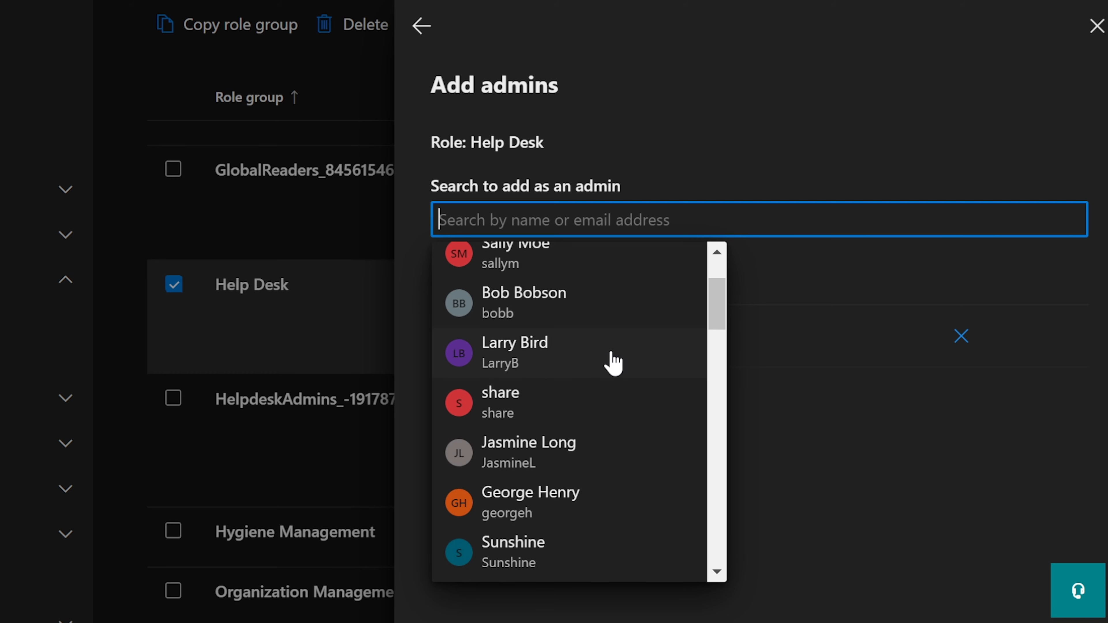
pyautogui.scroll(-2, 613, 363)
pyautogui.scroll(-5, 613, 363)
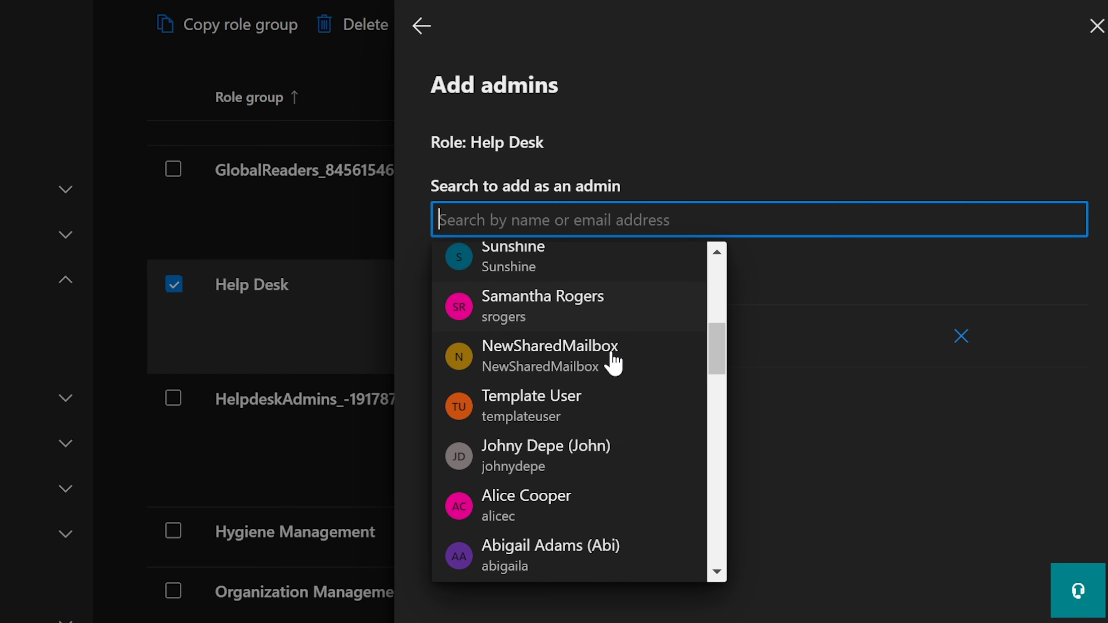
pyautogui.scroll(-6, 612, 363)
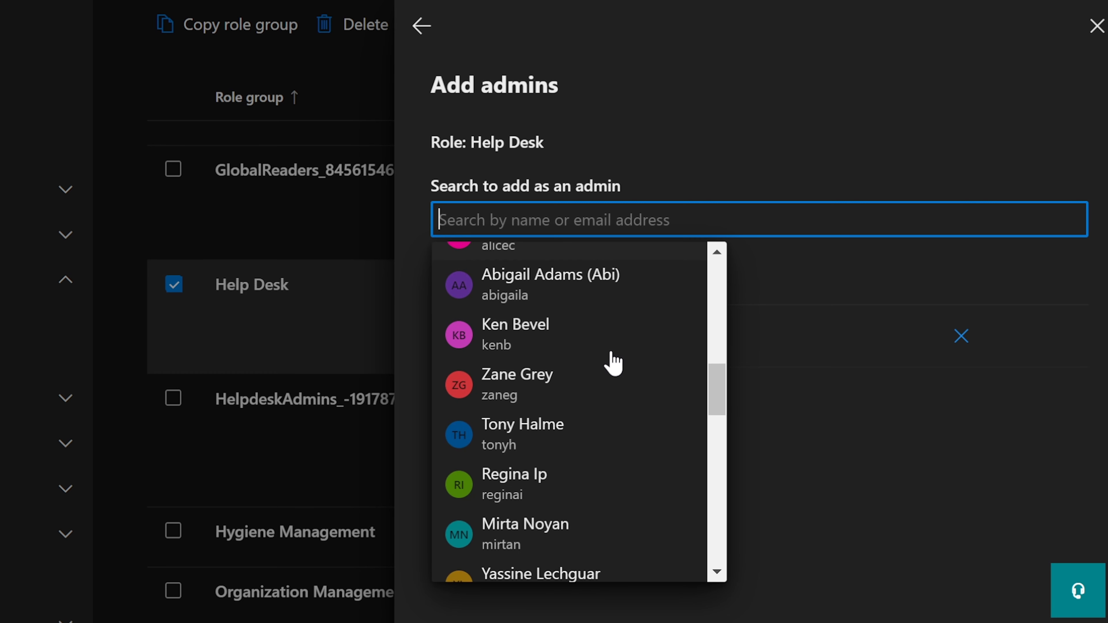
pyautogui.scroll(-2, 613, 363)
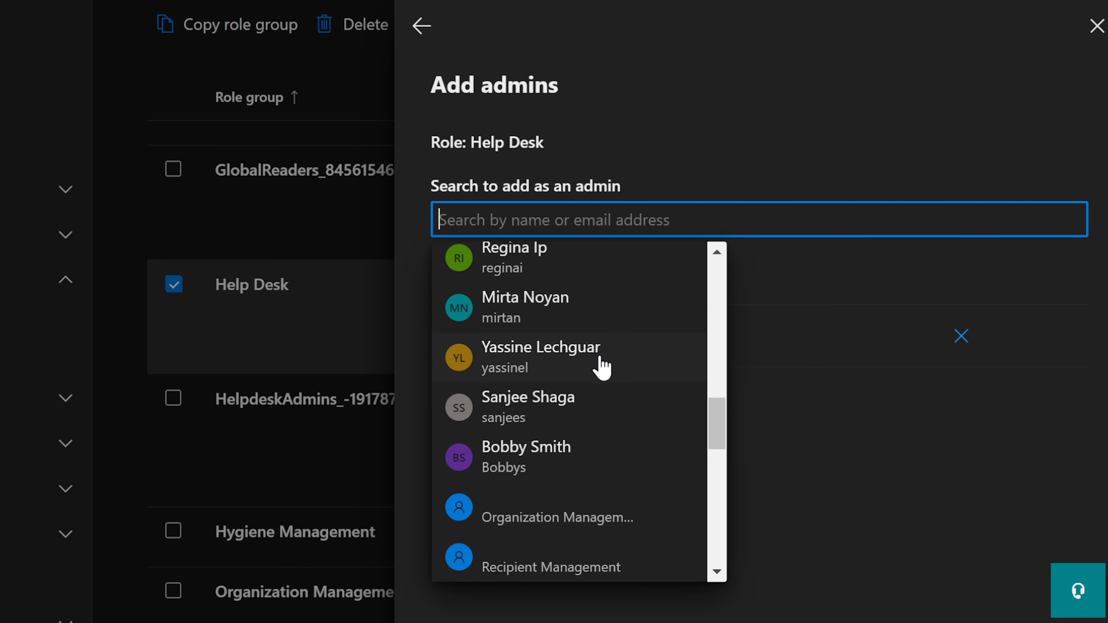
pyautogui.click(521, 315)
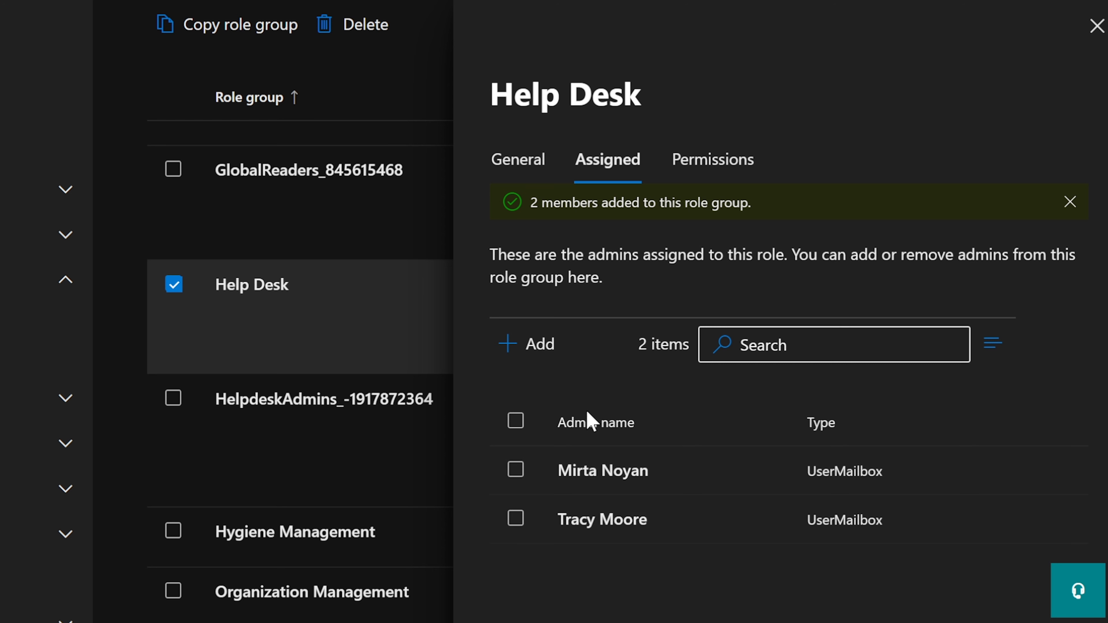
# Review Help Desk's Permissions tab and its role description, then close the panel
pyautogui.click(703, 160)
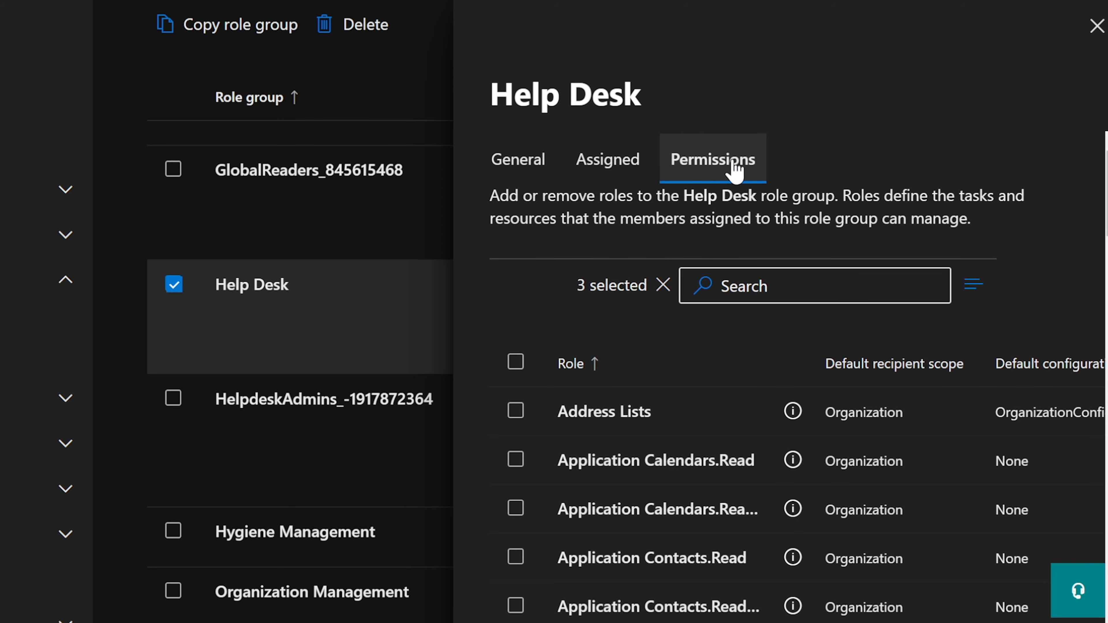
pyautogui.scroll(-3, 733, 425)
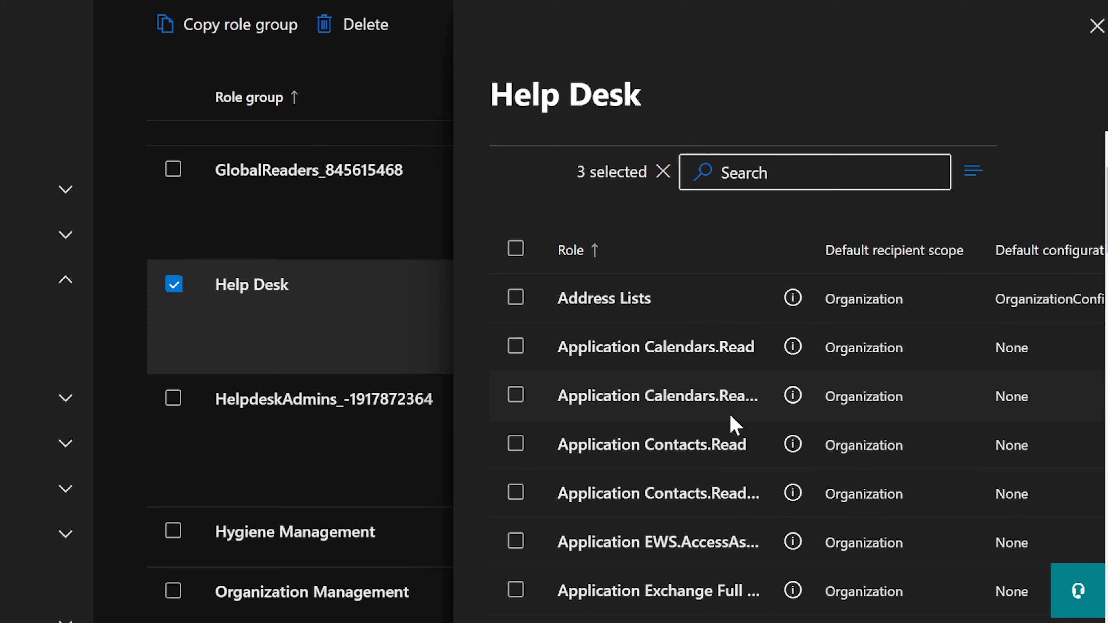
pyautogui.scroll(3, 735, 424)
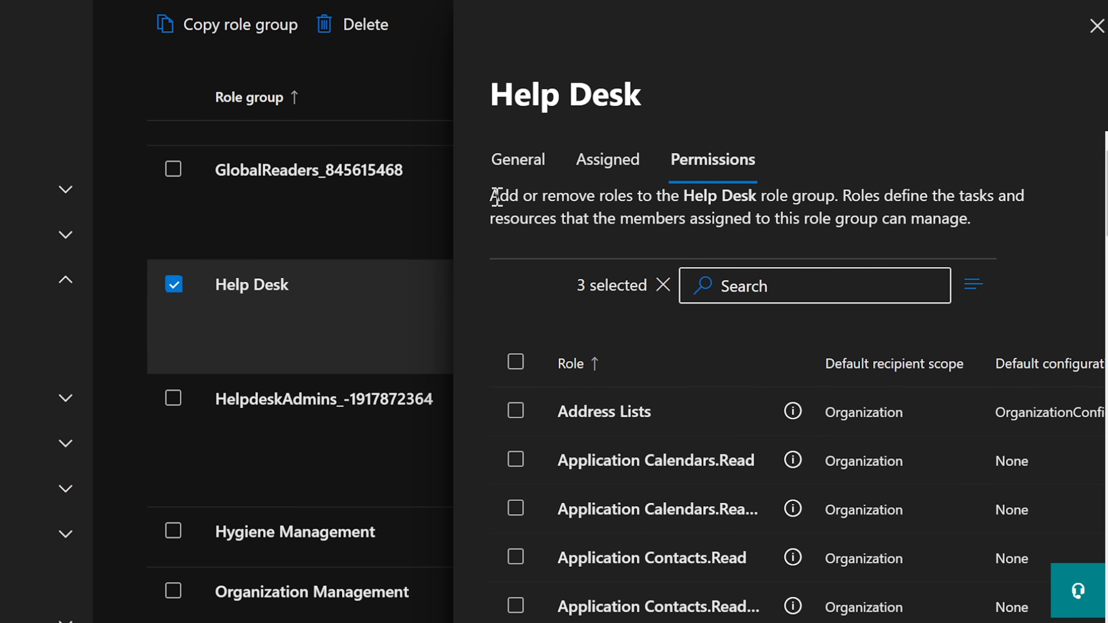
pyautogui.moveTo(497, 196); pyautogui.dragTo(771, 200)
pyautogui.click(772, 200)
pyautogui.moveTo(843, 195); pyautogui.dragTo(1012, 225)
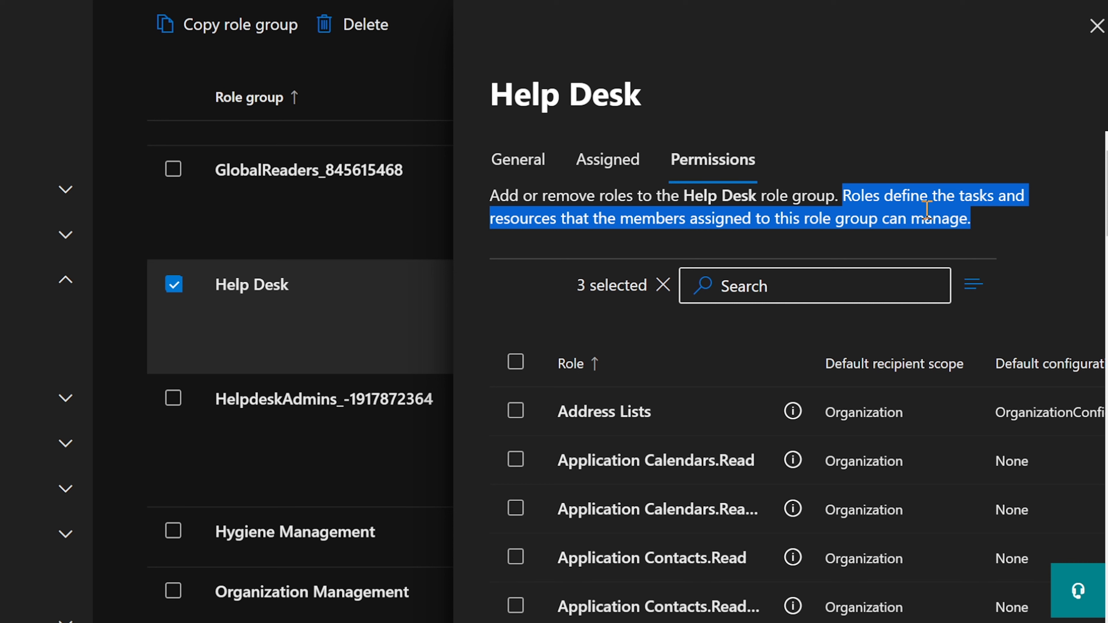
pyautogui.click(921, 203)
pyautogui.scroll(-3, 747, 428)
pyautogui.scroll(-2, 747, 430)
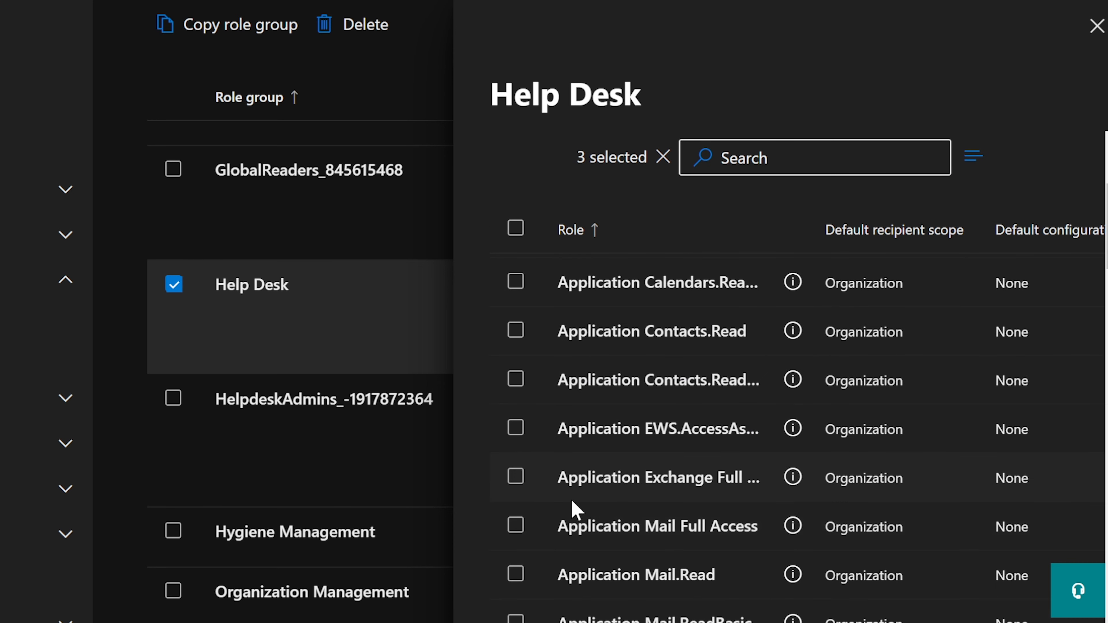
pyautogui.scroll(-8, 580, 508)
pyautogui.scroll(-7, 661, 471)
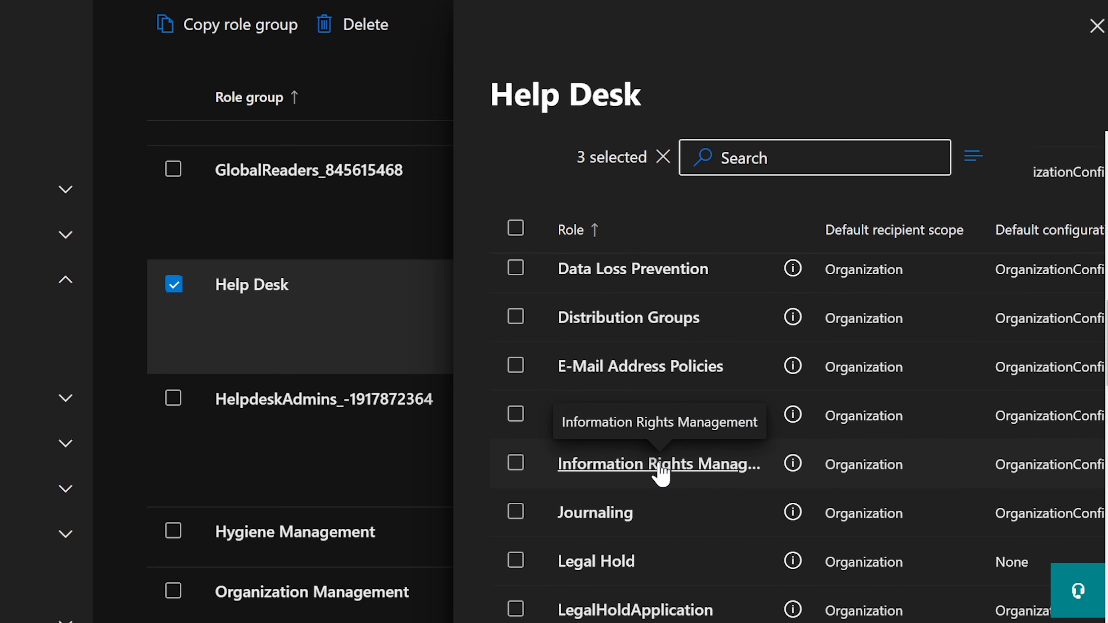
pyautogui.scroll(10, 659, 469)
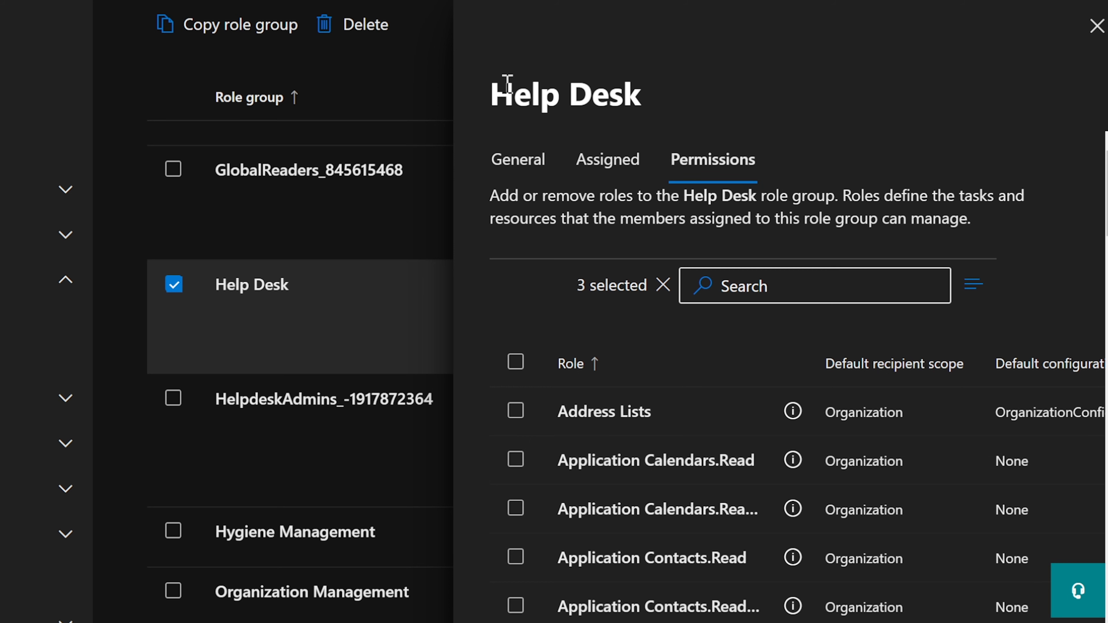
pyautogui.moveTo(493, 94); pyautogui.dragTo(658, 96)
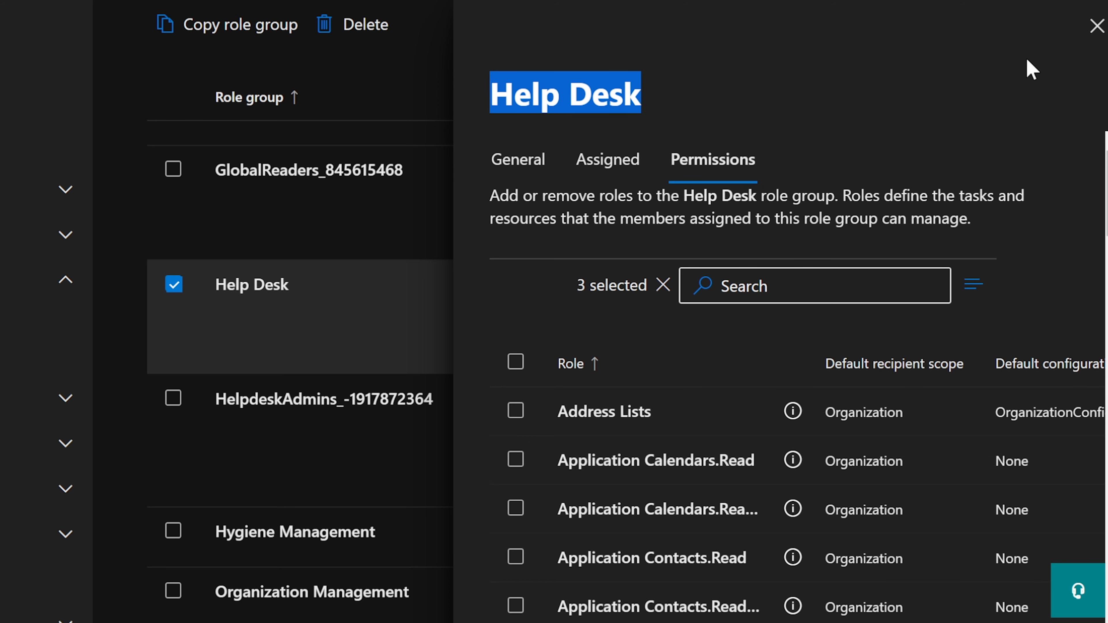
pyautogui.click(1096, 25)
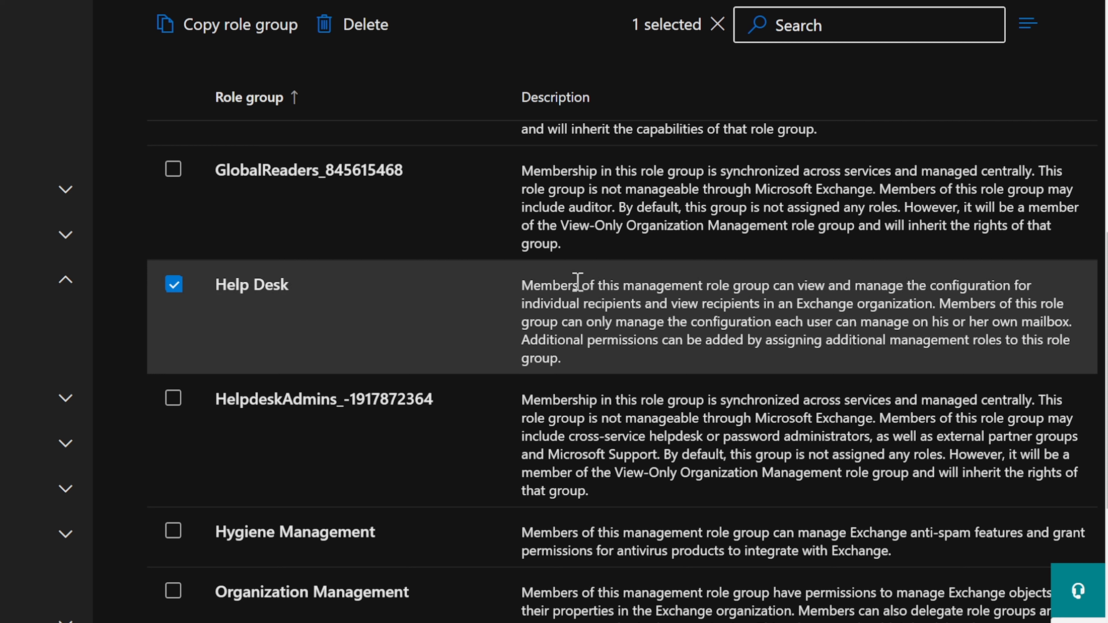
# Reopen Help Desk's permissions, scroll through its roles, and close the details
pyautogui.moveTo(939, 304); pyautogui.dragTo(1081, 332)
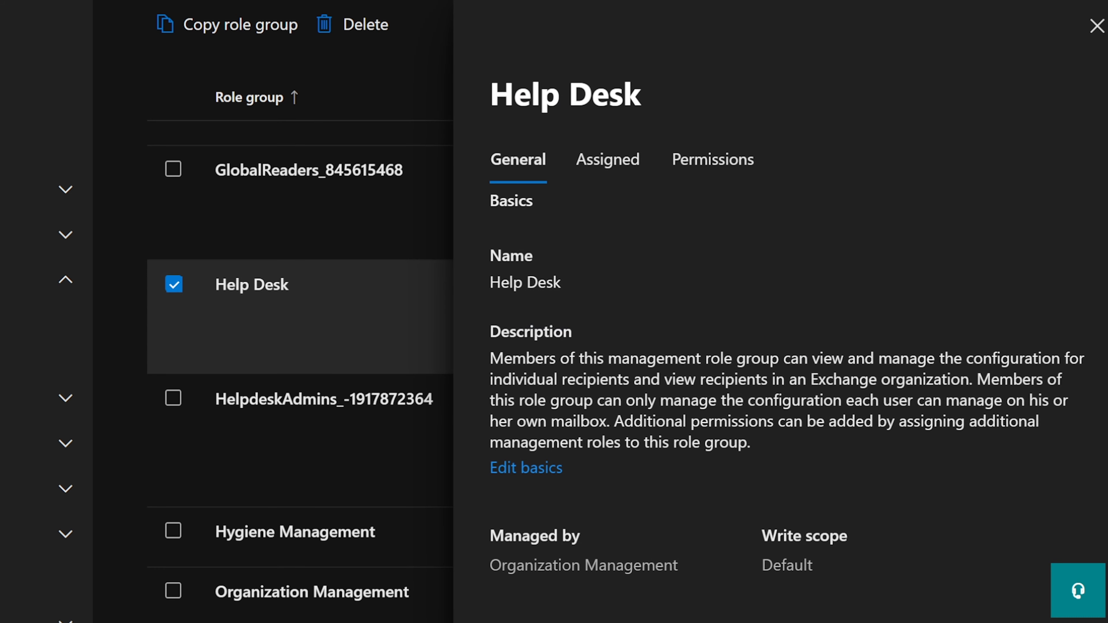
pyautogui.click(696, 158)
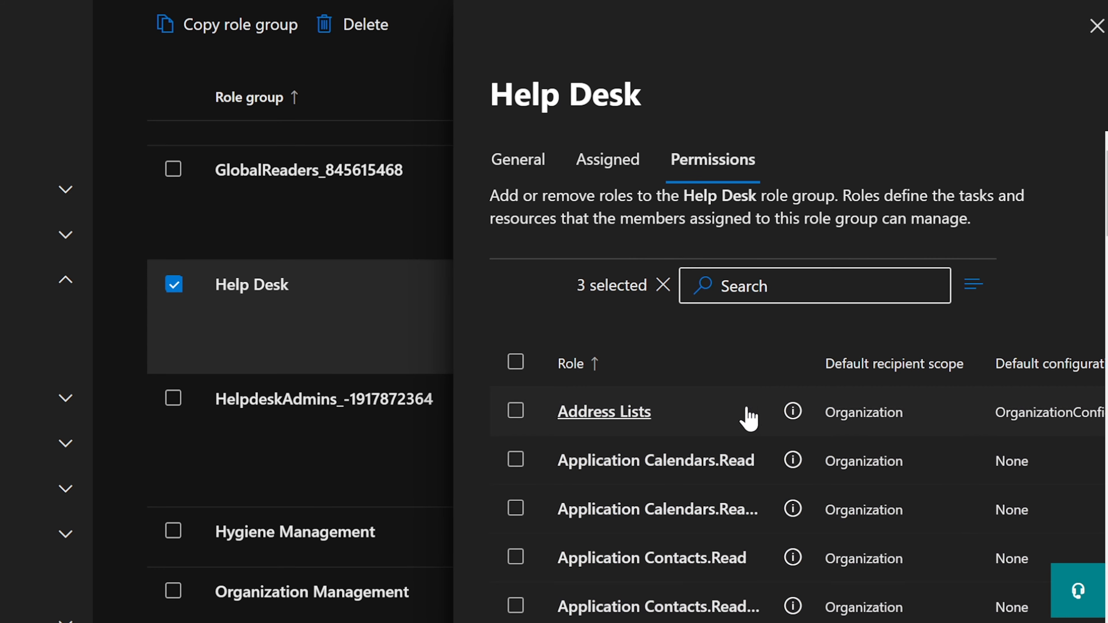
pyautogui.moveTo(491, 94); pyautogui.dragTo(655, 104)
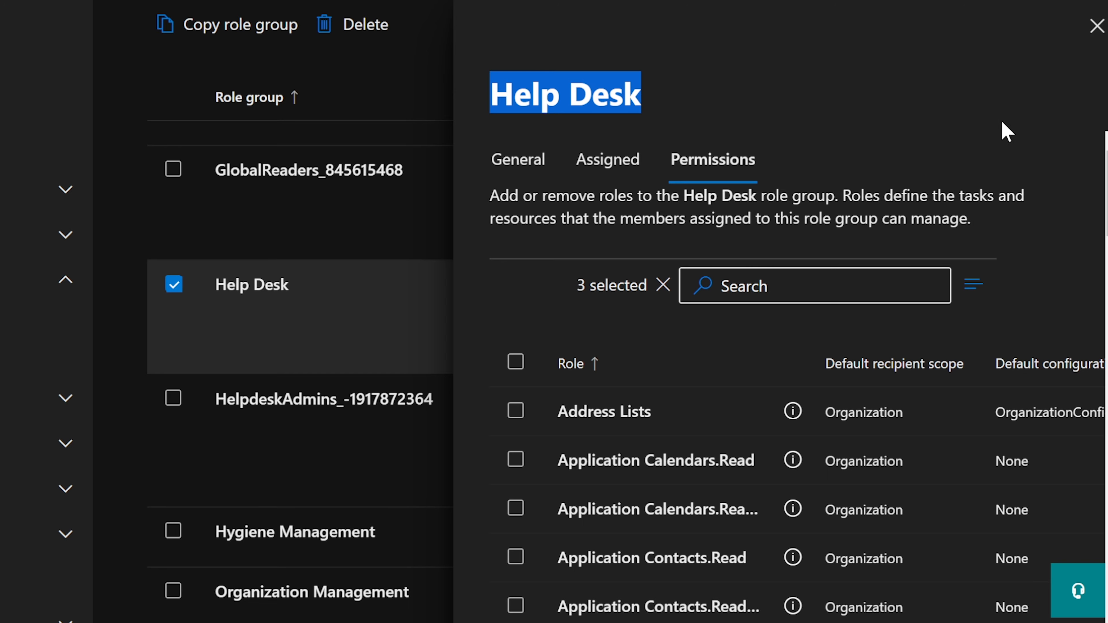
pyautogui.scroll(-10, 915, 423)
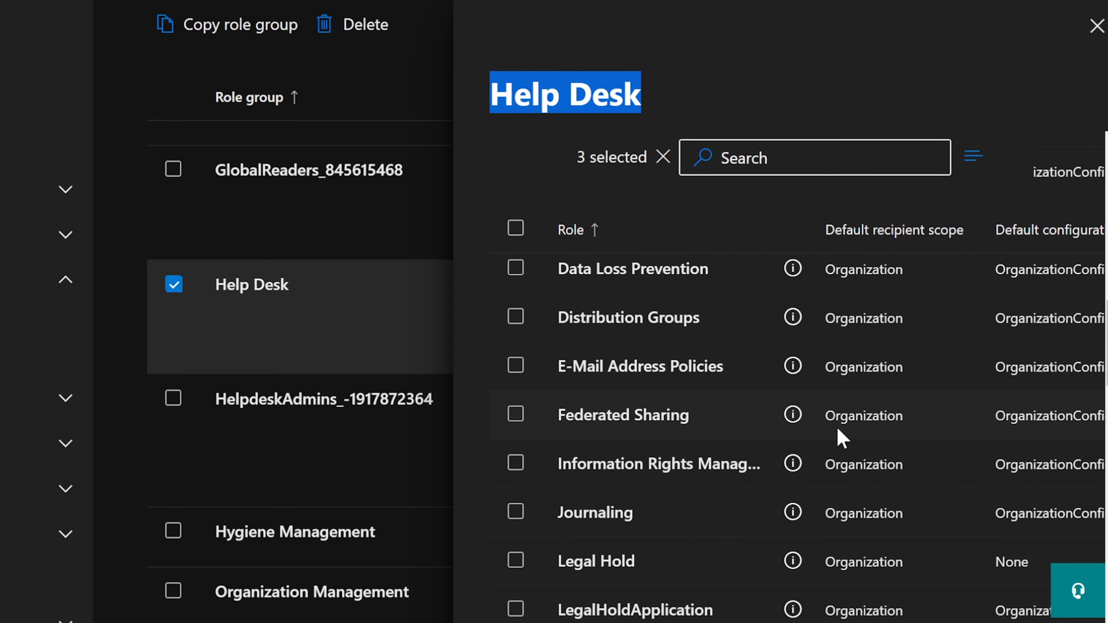
pyautogui.scroll(-15, 840, 432)
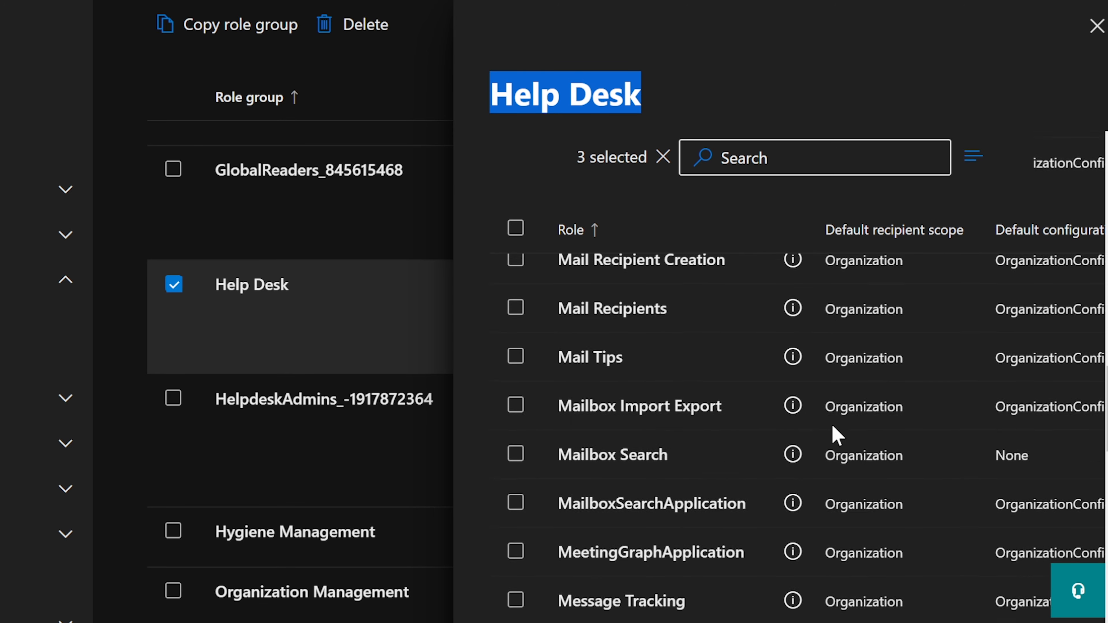
pyautogui.click(1096, 27)
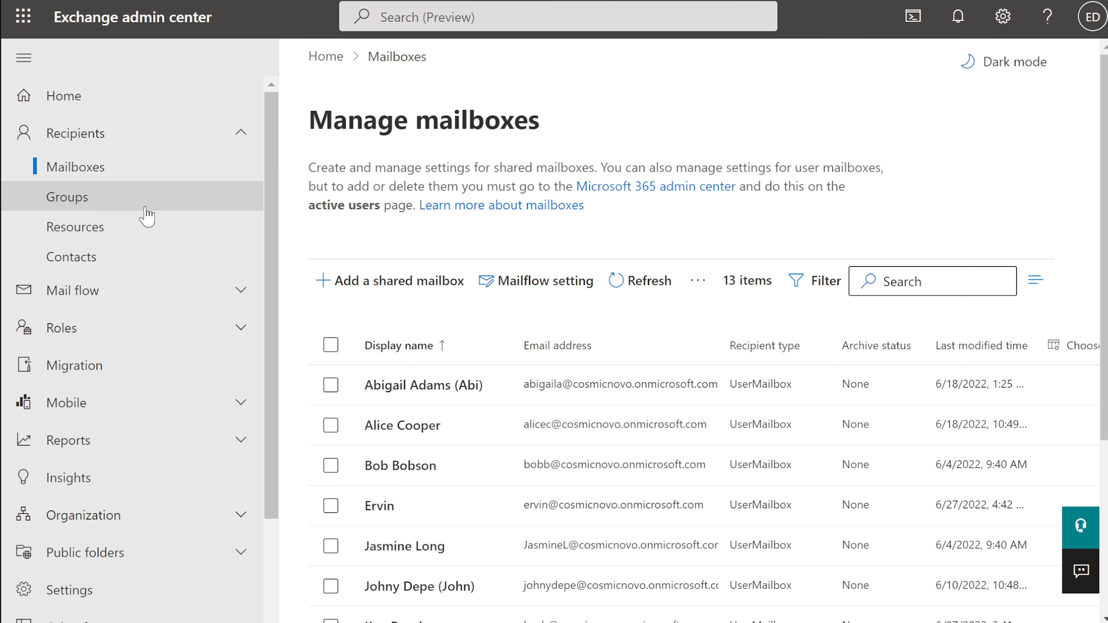
# Open Roles > Admin roles in Exchange admin center and scroll through the 16 role groups
pyautogui.scroll(-2, 144, 216)
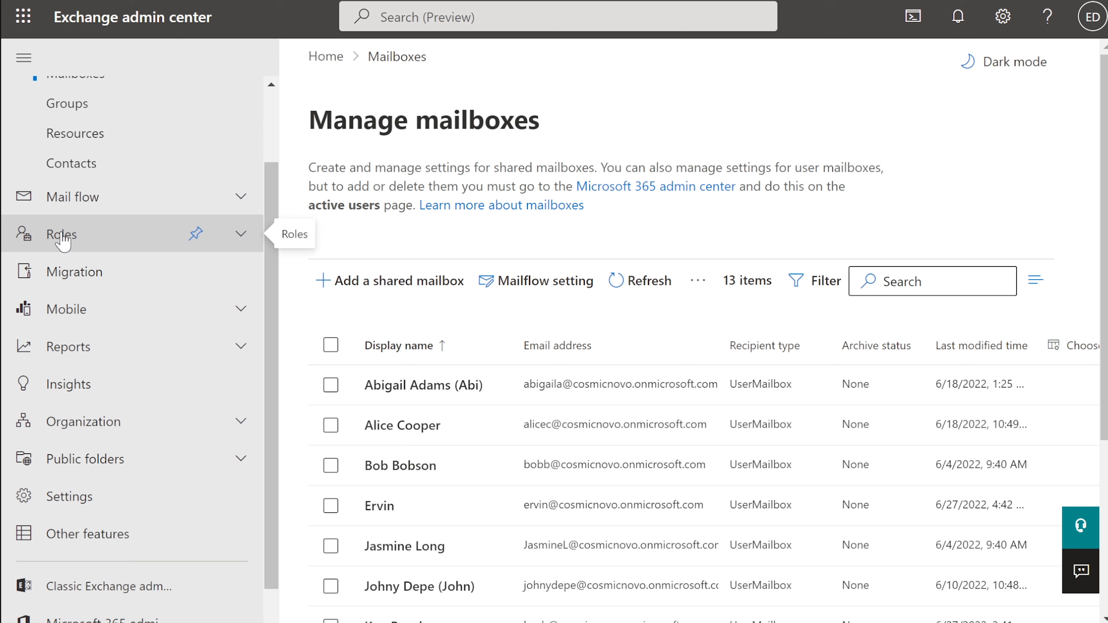
pyautogui.click(63, 242)
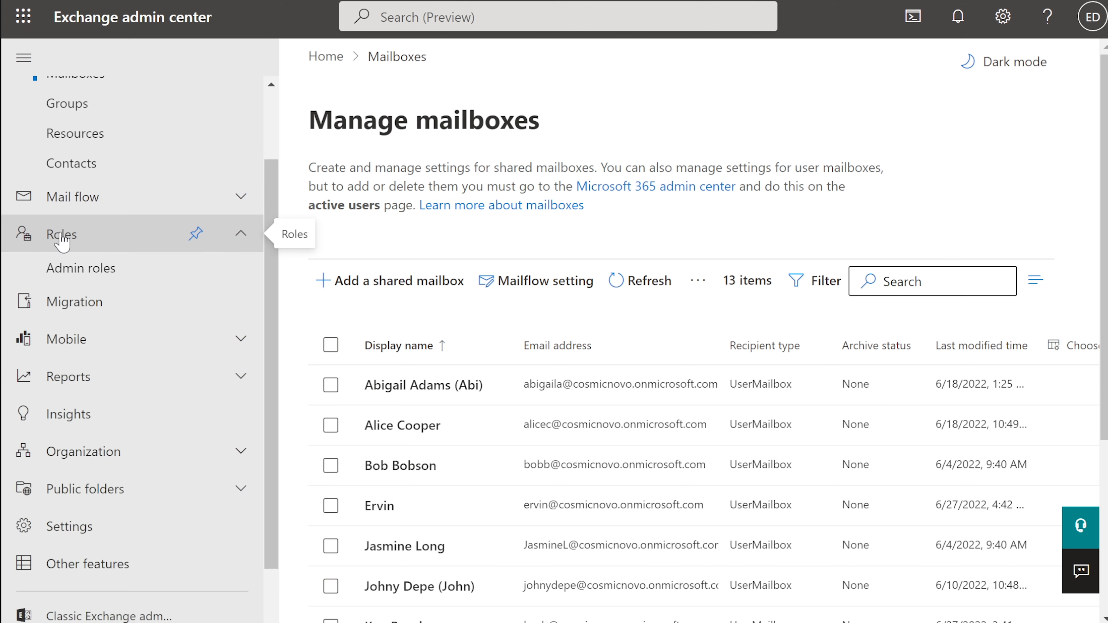
pyautogui.click(67, 273)
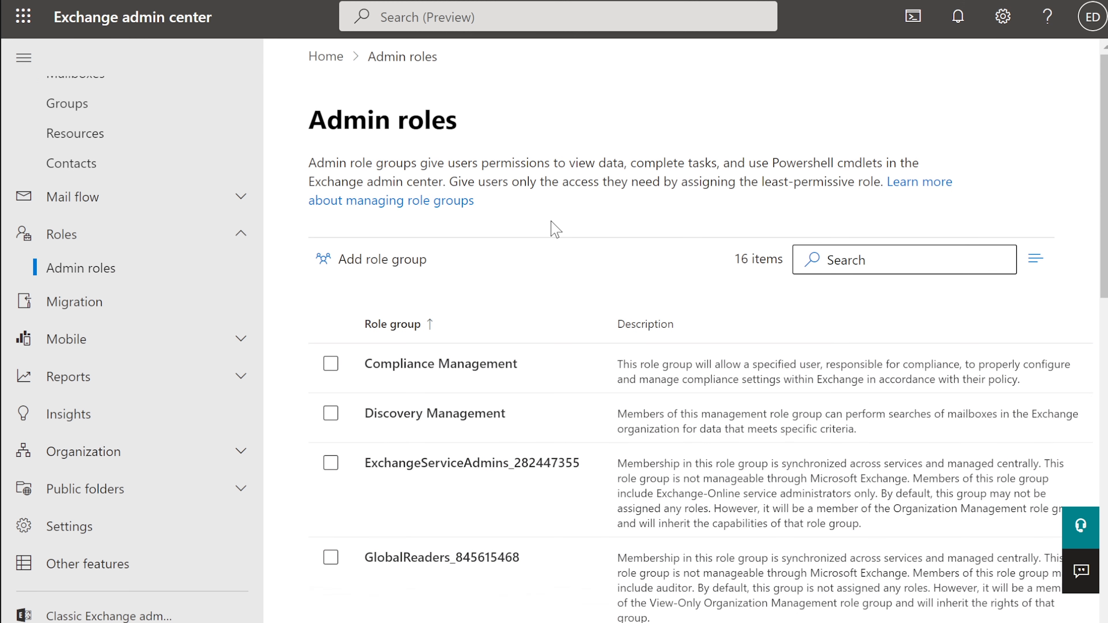
pyautogui.scroll(-8, 554, 230)
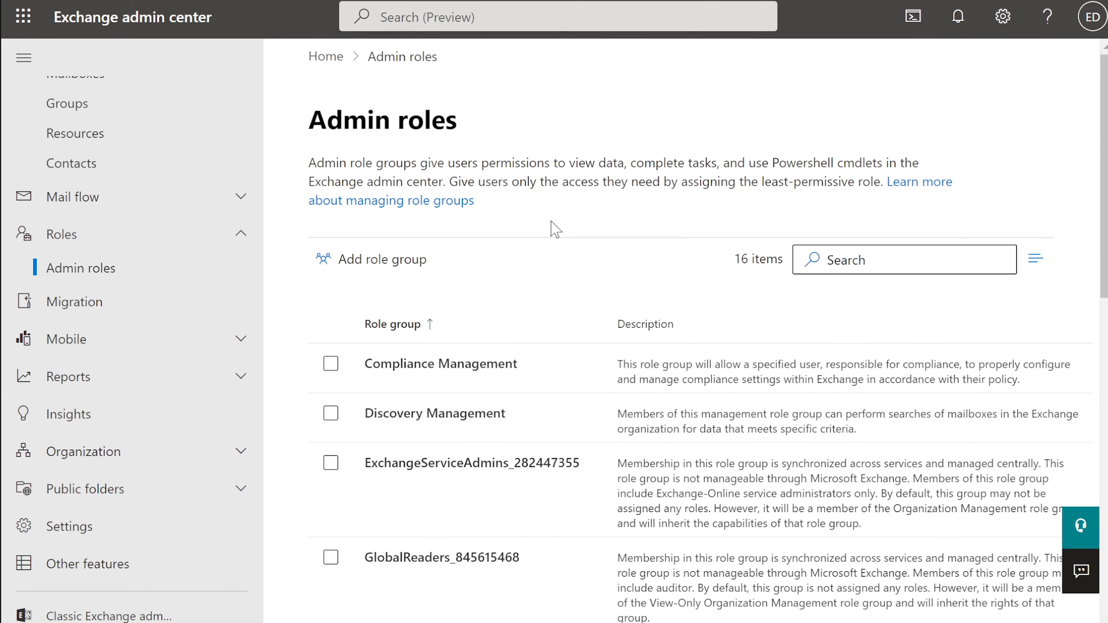
pyautogui.scroll(-2, 555, 229)
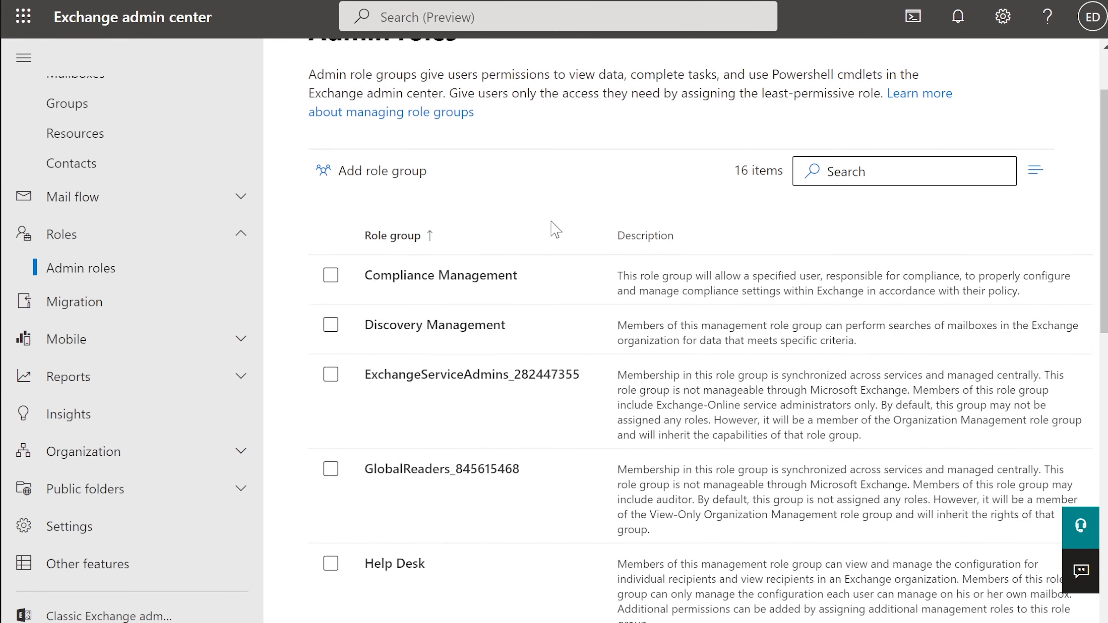
pyautogui.scroll(-2, 393, 550)
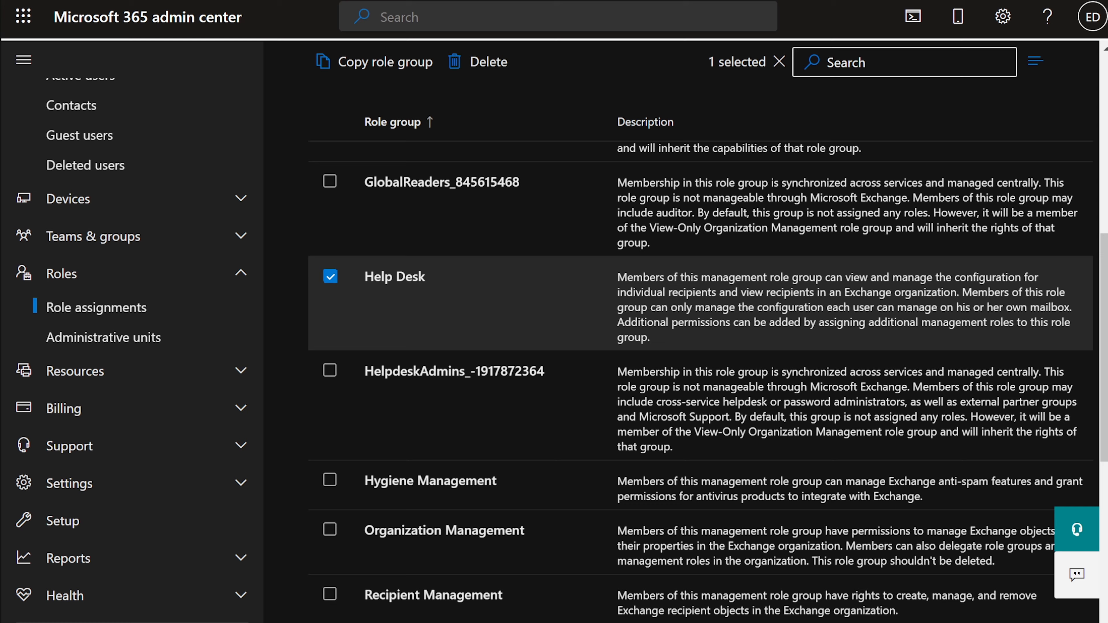
pyautogui.scroll(8, 566, 203)
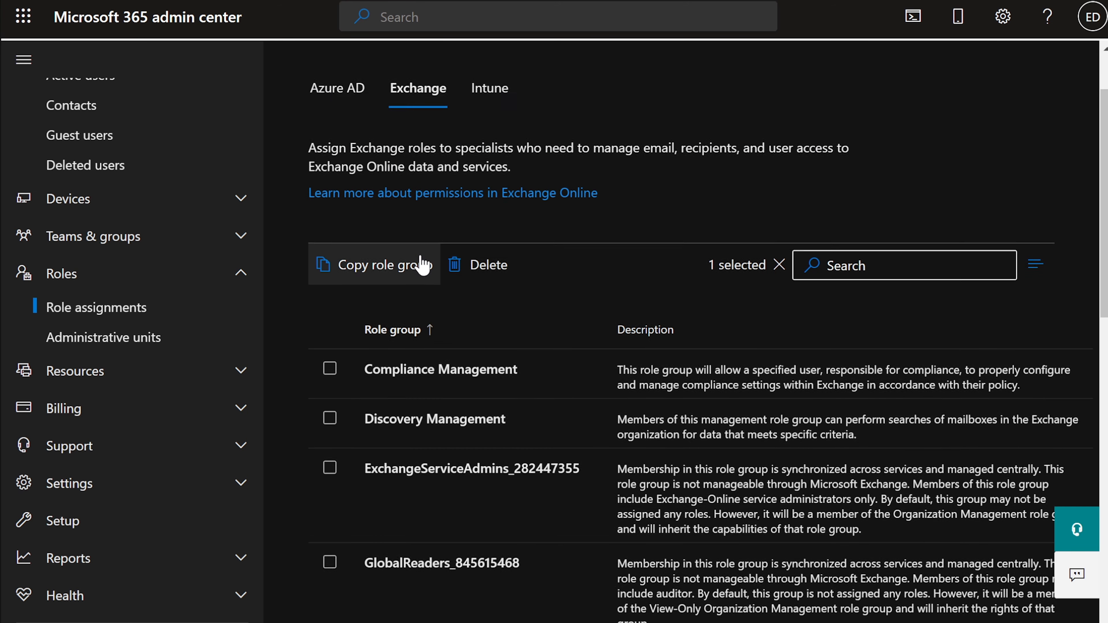
# Reload Role assignments and show the Exchange tab's 16 role groups
pyautogui.scroll(2, 349, 205)
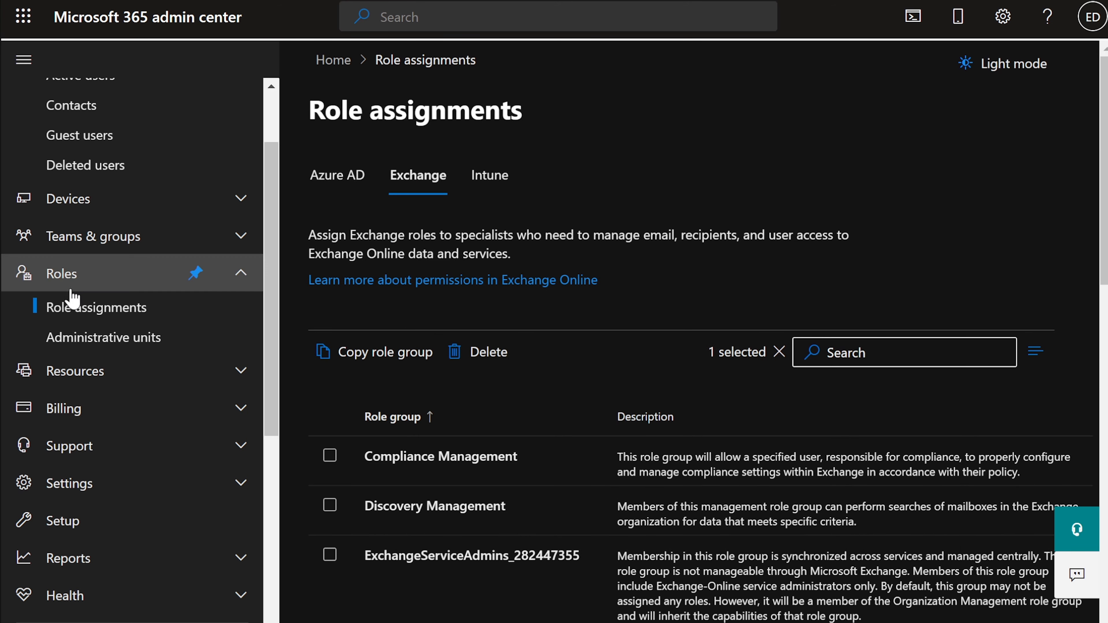
pyautogui.click(74, 279)
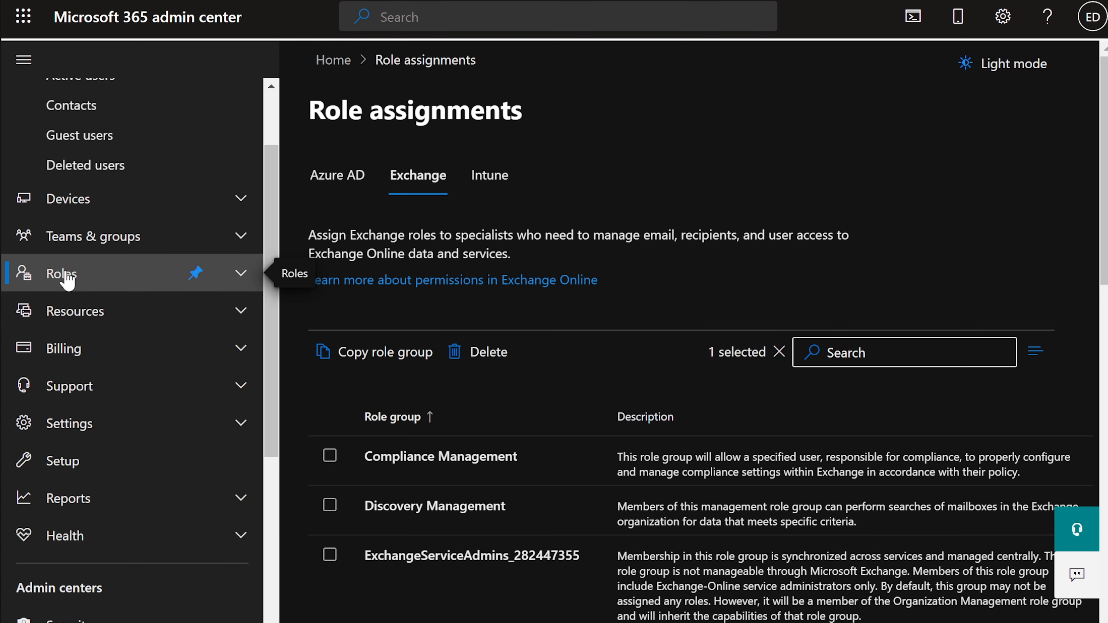
pyautogui.click(68, 282)
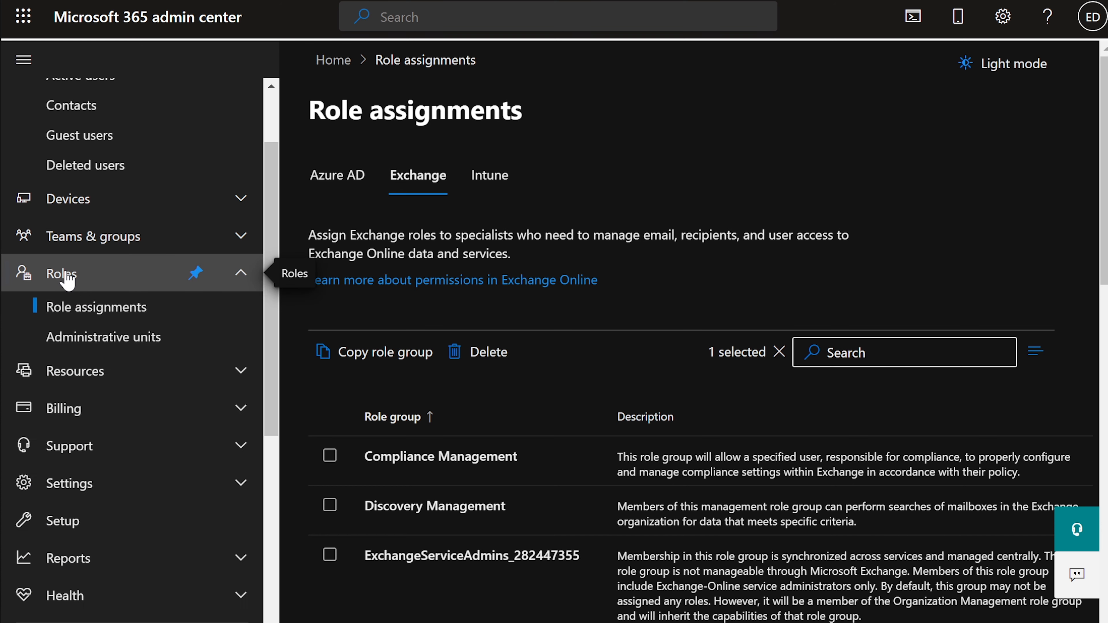
pyautogui.click(78, 311)
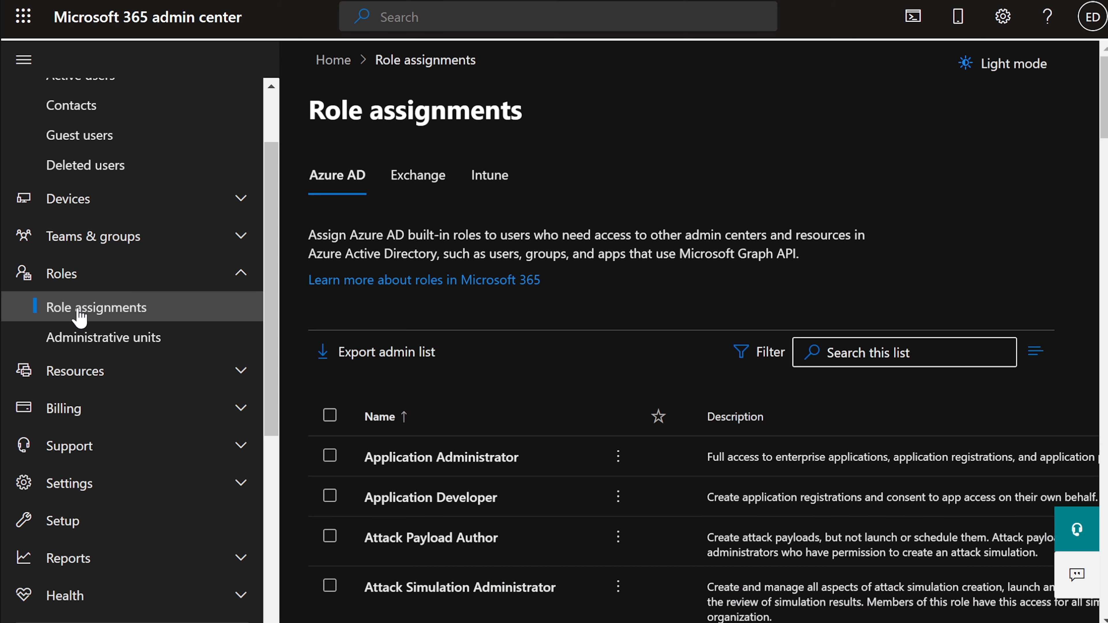
pyautogui.click(422, 181)
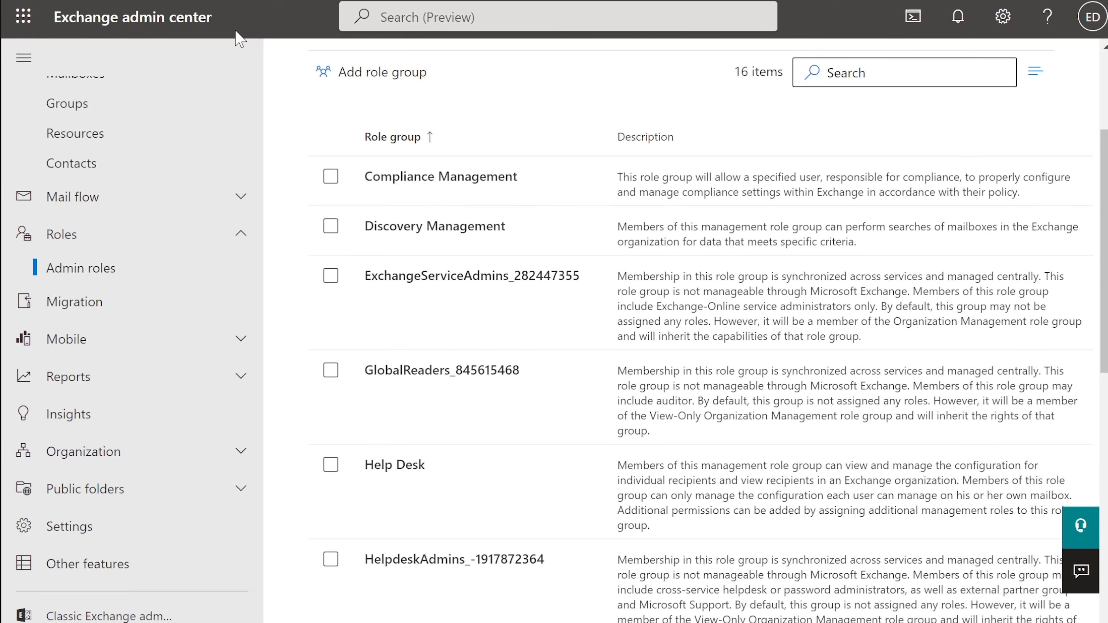
pyautogui.click(64, 236)
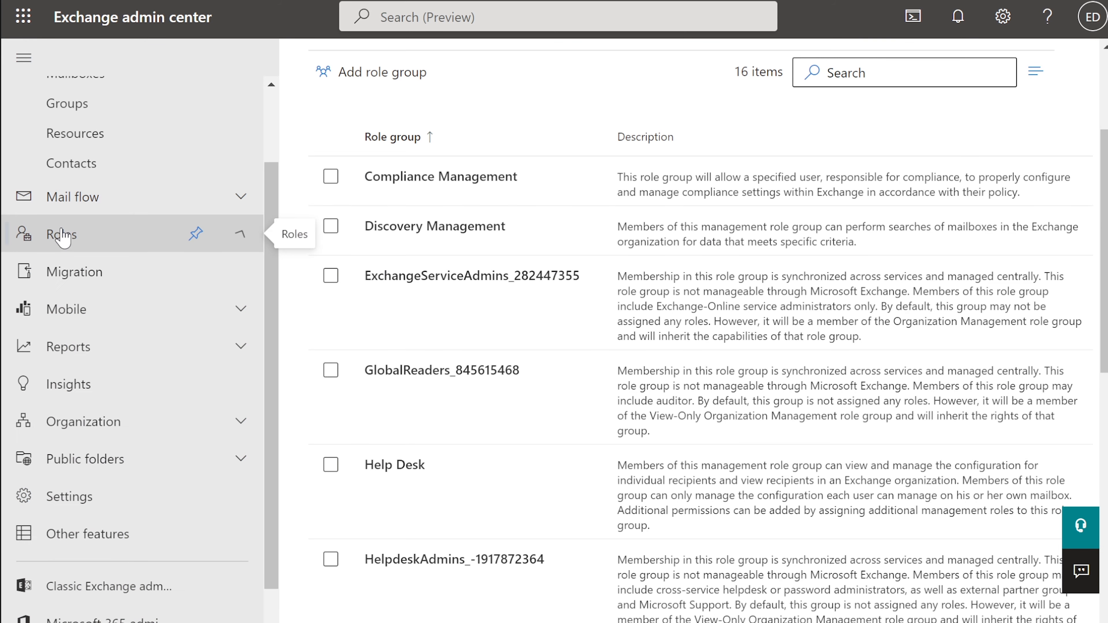
pyautogui.click(63, 236)
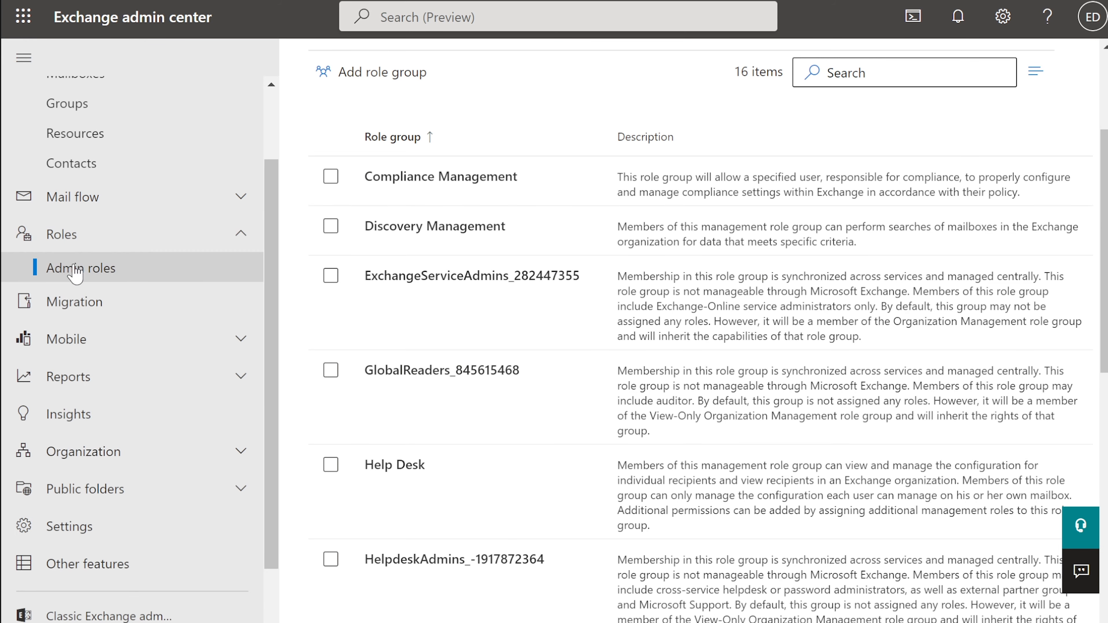
pyautogui.scroll(4, 685, 361)
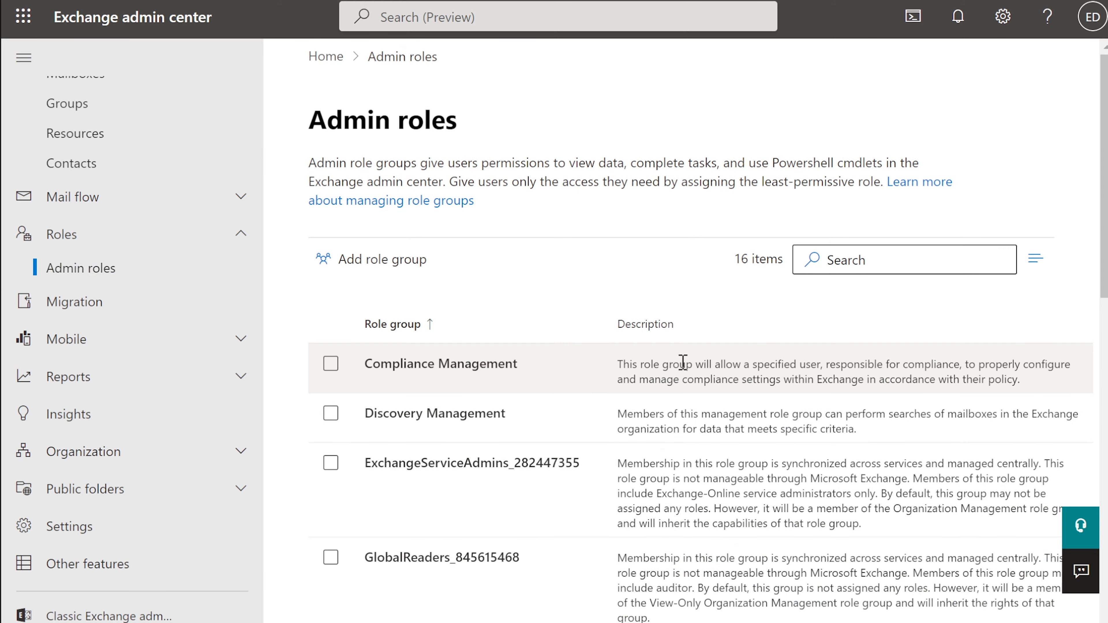
pyautogui.scroll(-2, 681, 364)
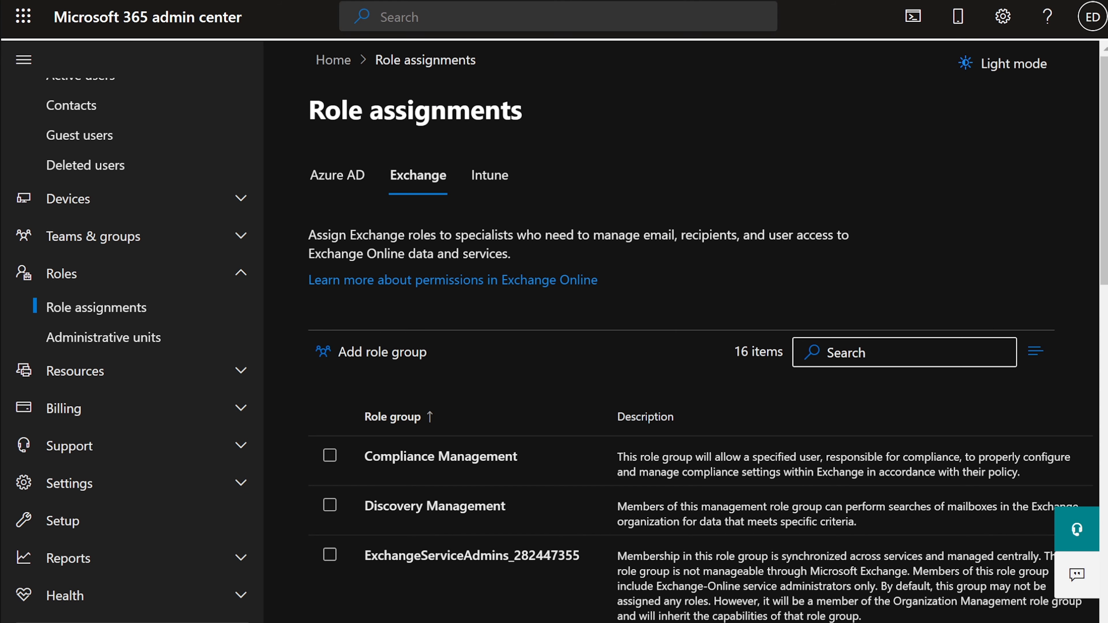
pyautogui.scroll(-2, 653, 384)
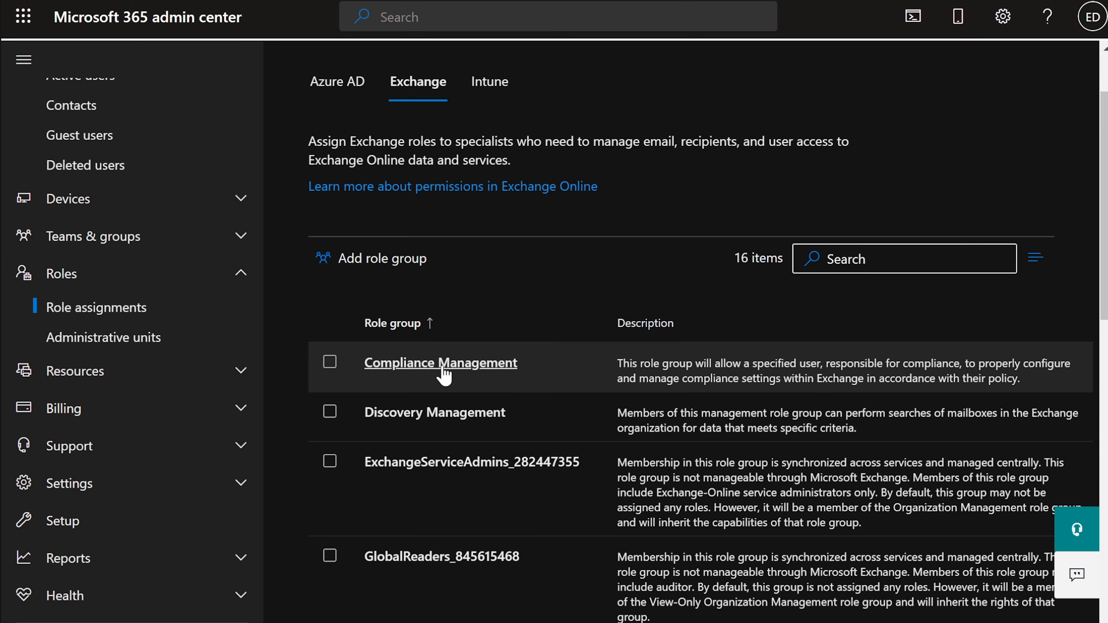
pyautogui.scroll(-5, 445, 421)
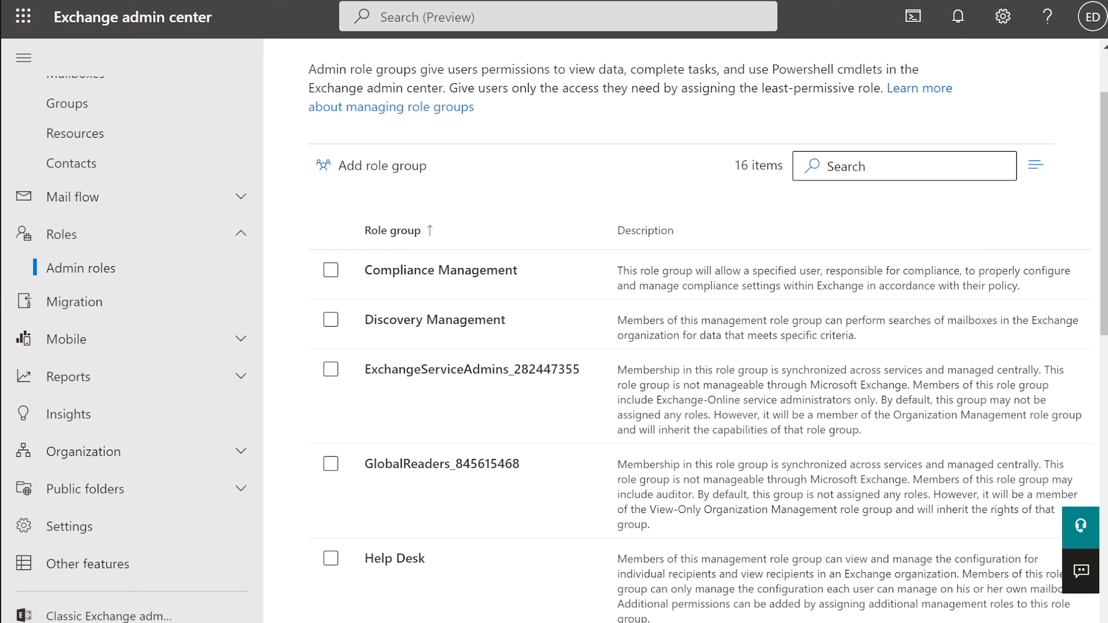
# Show Help Desk's two assigned UserMailbox admins and start adding more admins
pyautogui.scroll(-4, 601, 403)
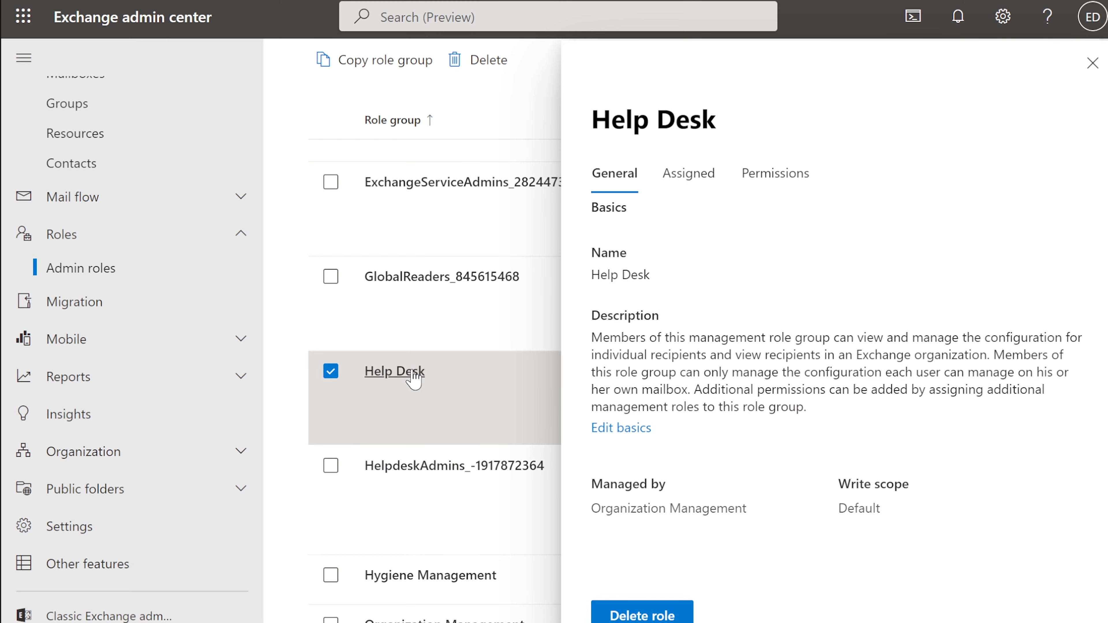
pyautogui.click(693, 185)
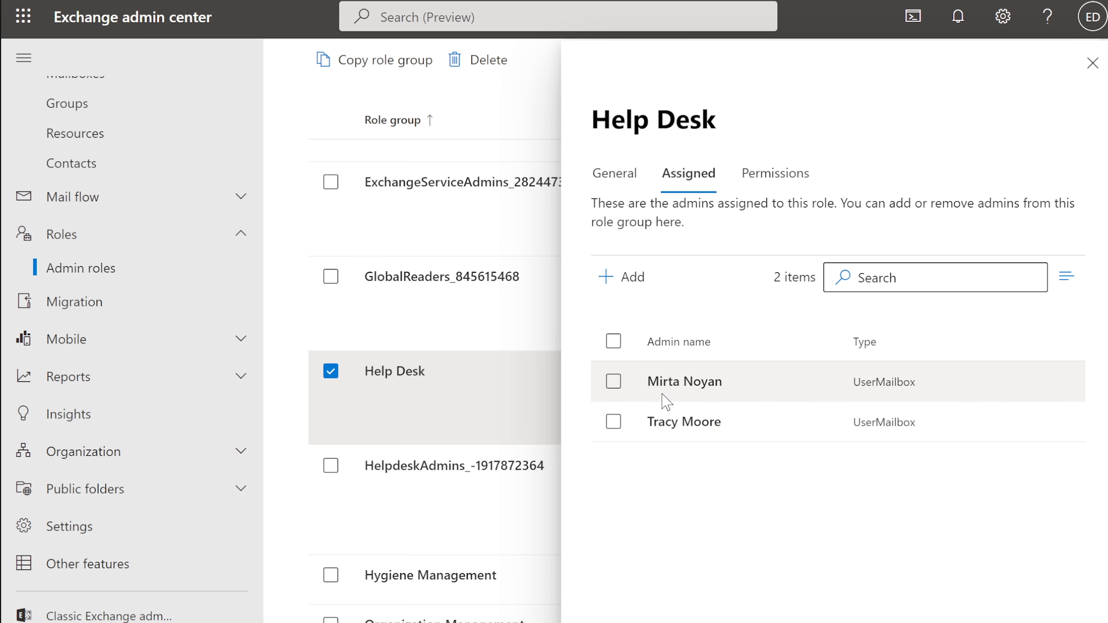
pyautogui.click(627, 284)
# Add two more users as Help Desk admins, bringing it to four, and view its permissions
pyautogui.click(627, 222)
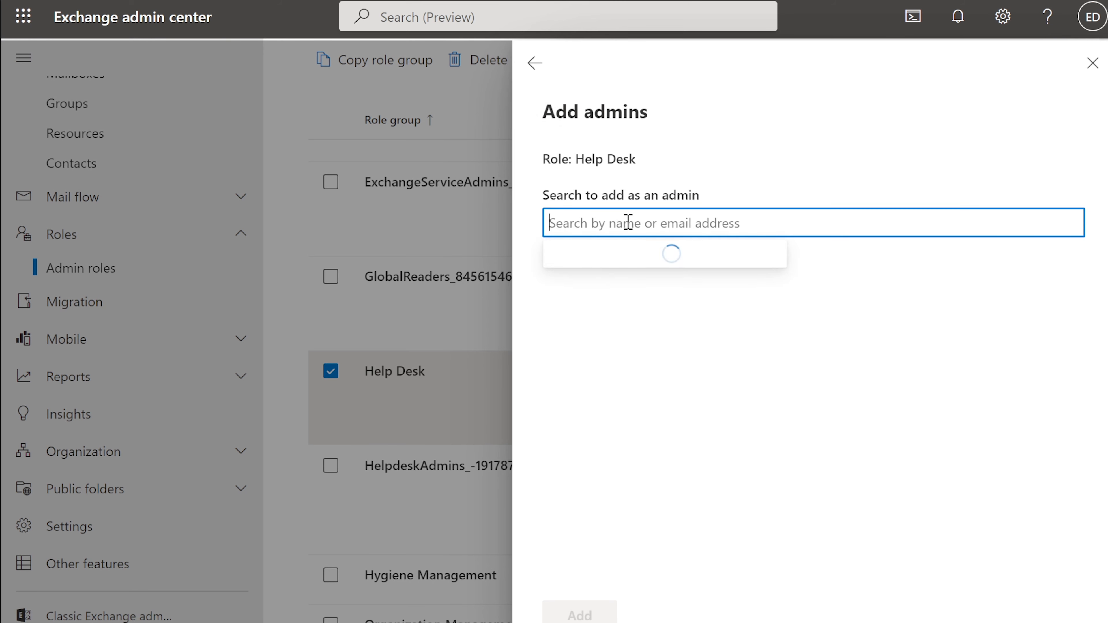
pyautogui.scroll(-10, 685, 378)
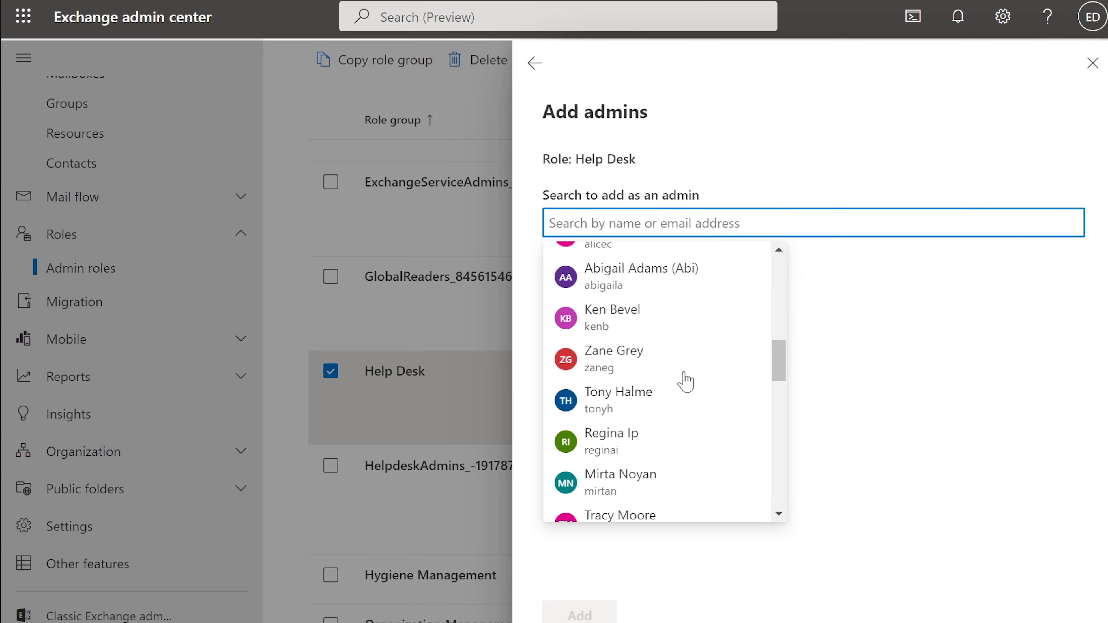
pyautogui.scroll(-5, 685, 383)
pyautogui.scroll(4, 684, 384)
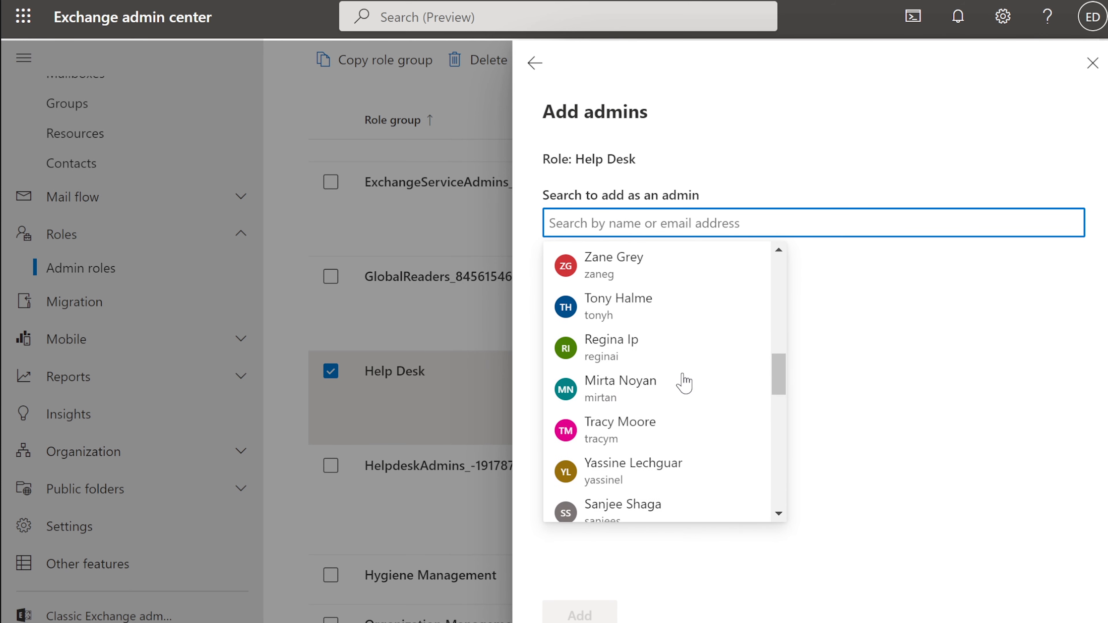
pyautogui.scroll(-2, 685, 382)
pyautogui.click(649, 379)
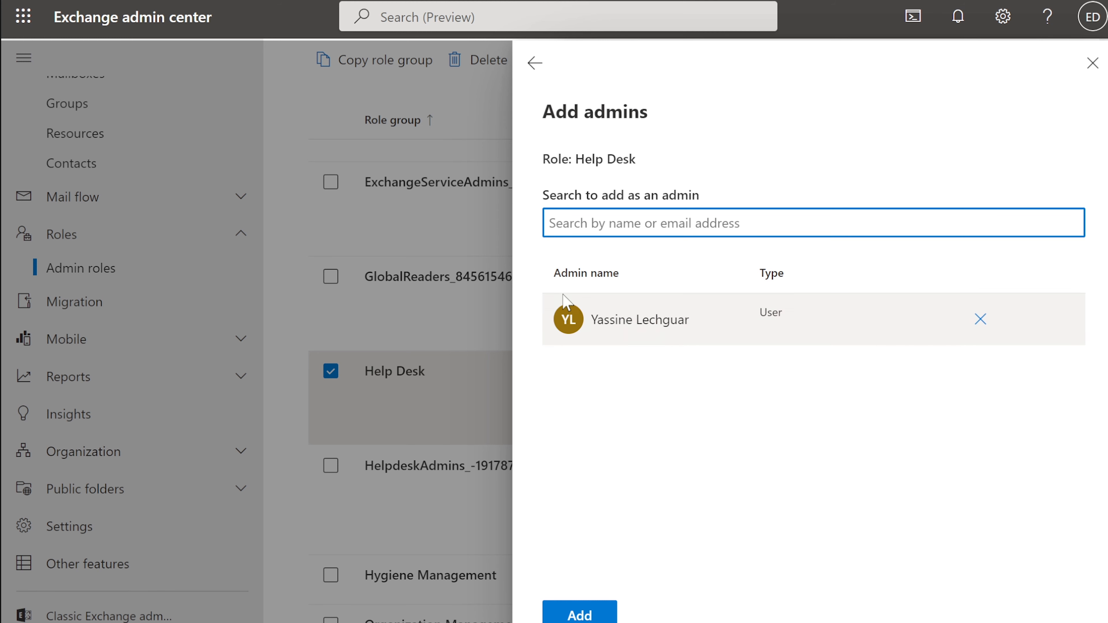
pyautogui.click(639, 223)
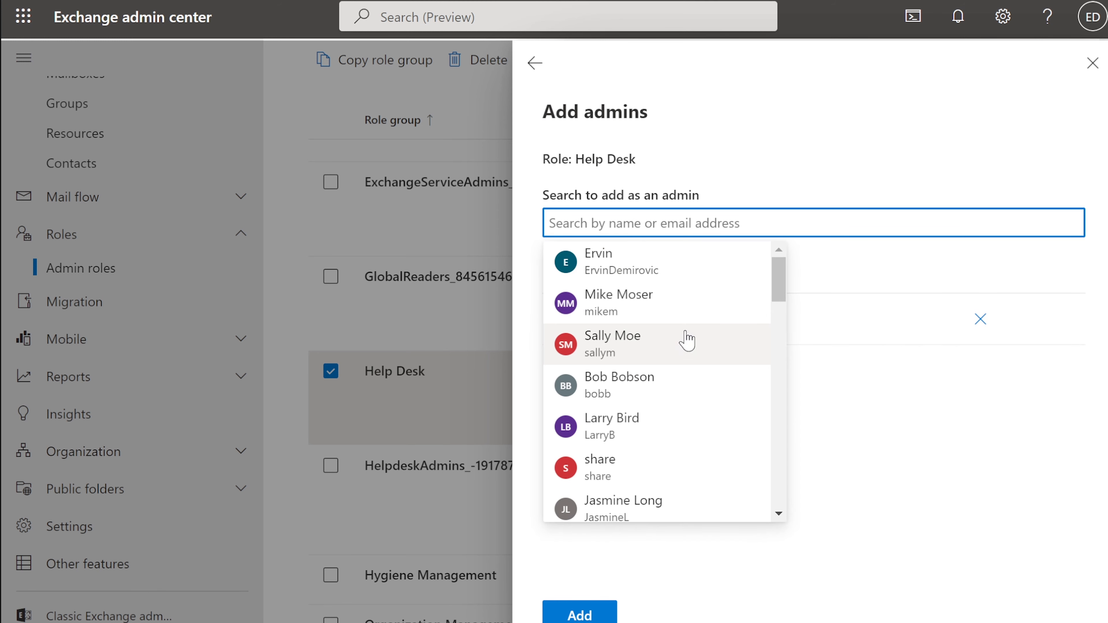
pyautogui.scroll(-10, 687, 341)
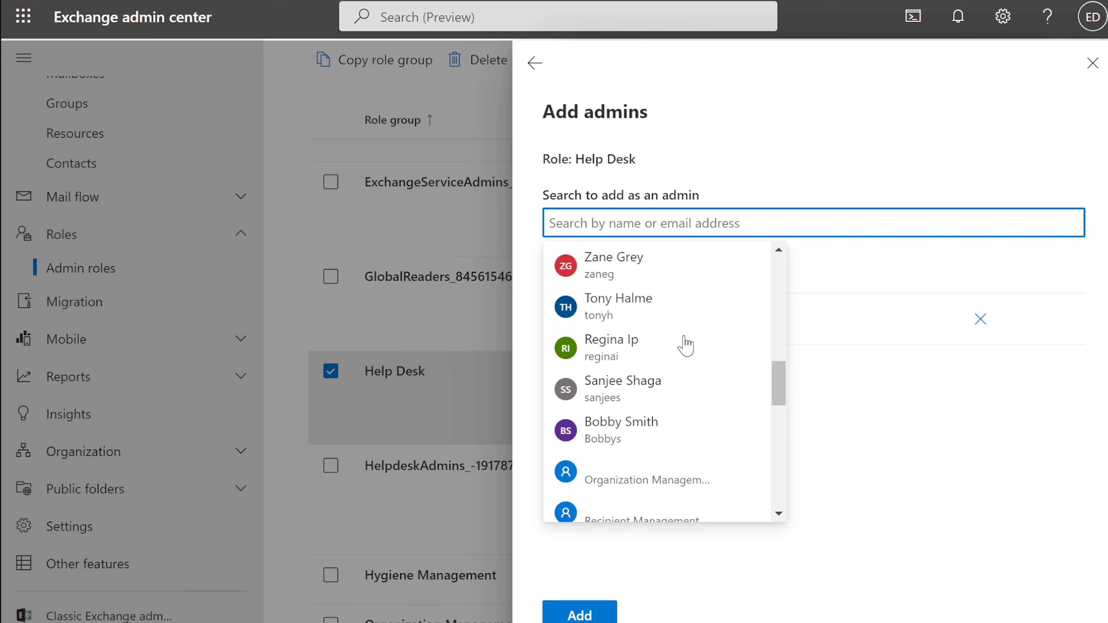
pyautogui.click(652, 384)
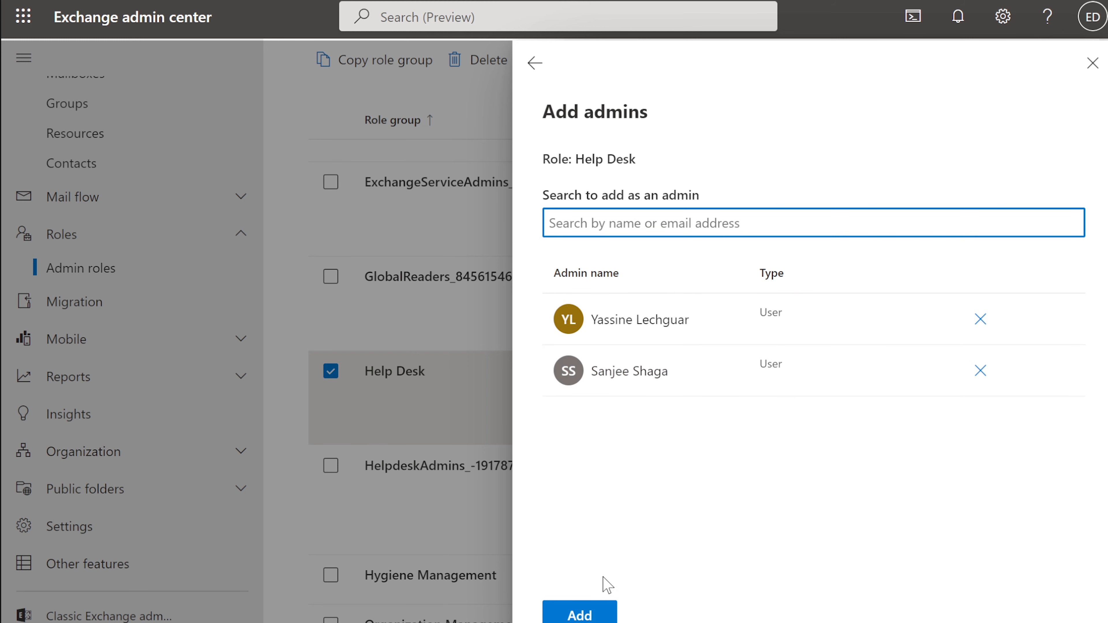
pyautogui.click(596, 612)
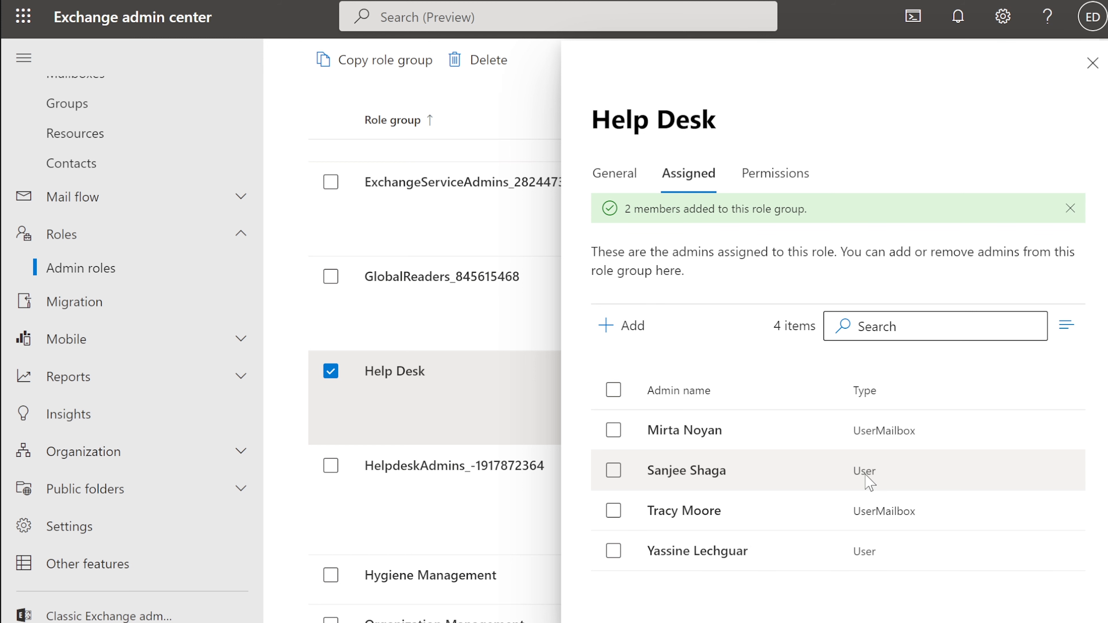
pyautogui.click(775, 173)
# Scroll through Help Desk's selected roles and back up to the top
pyautogui.scroll(-3, 737, 426)
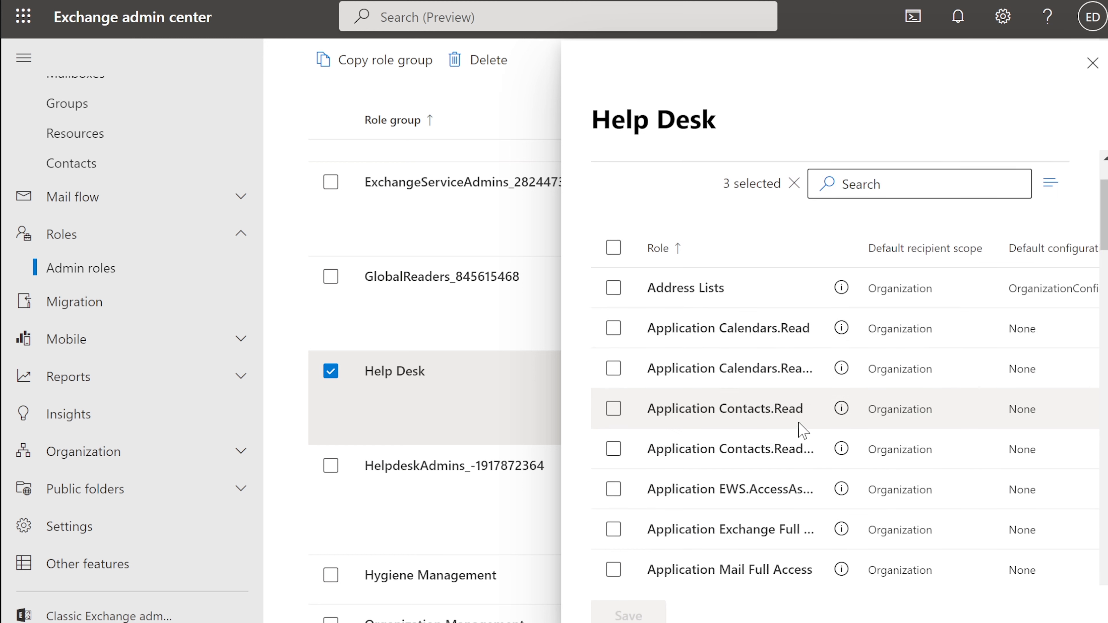
pyautogui.scroll(-4, 803, 431)
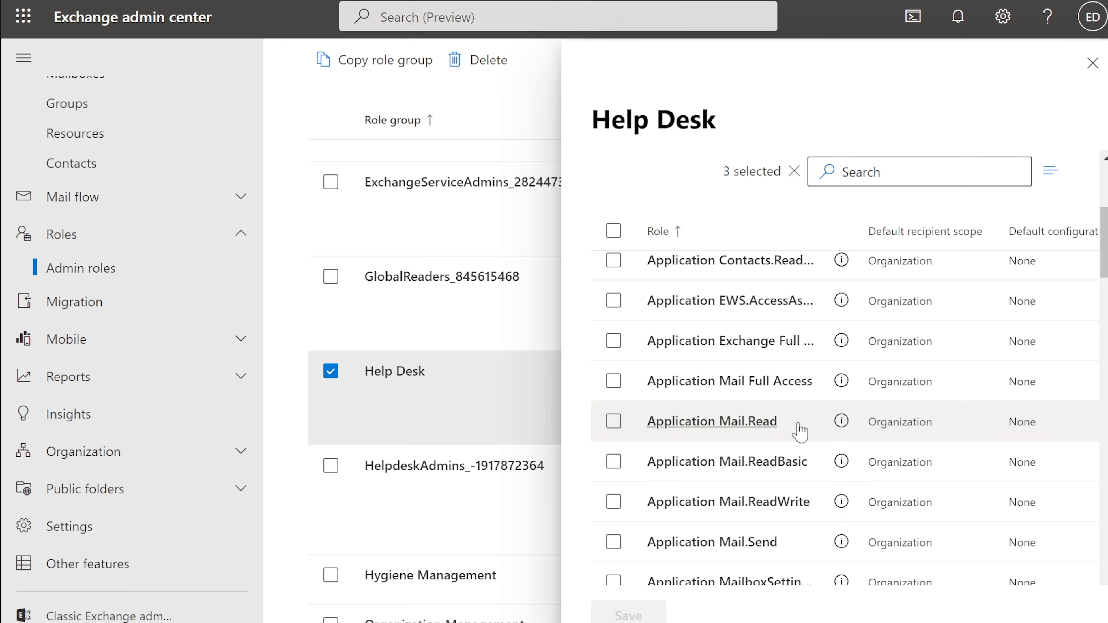
pyautogui.scroll(-4, 800, 432)
pyautogui.scroll(-2, 802, 431)
pyautogui.scroll(-3, 802, 431)
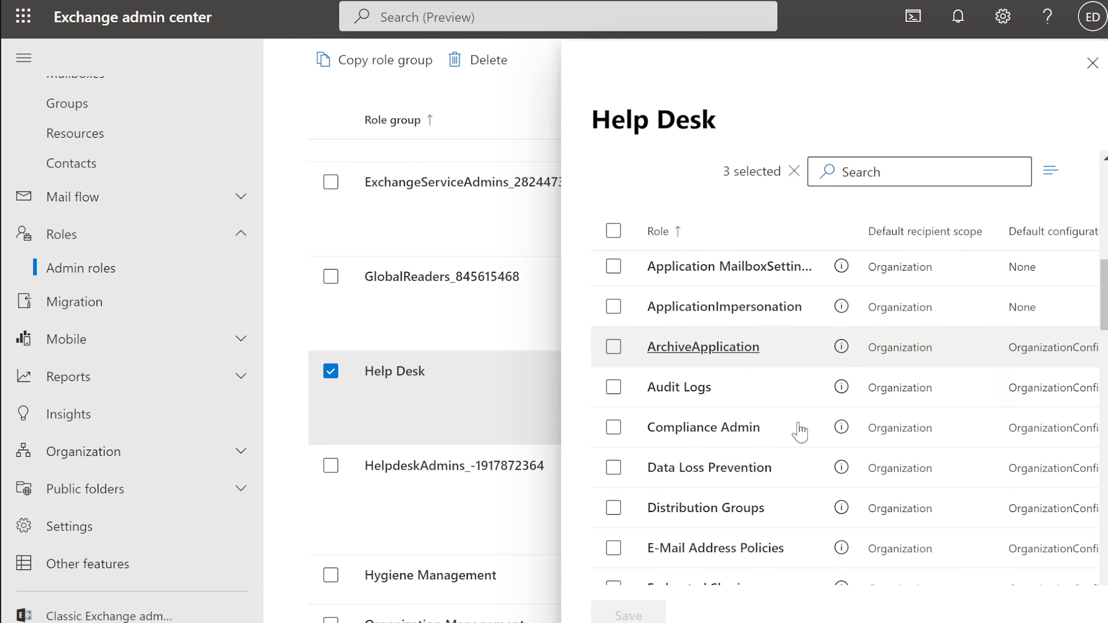
pyautogui.scroll(10, 800, 432)
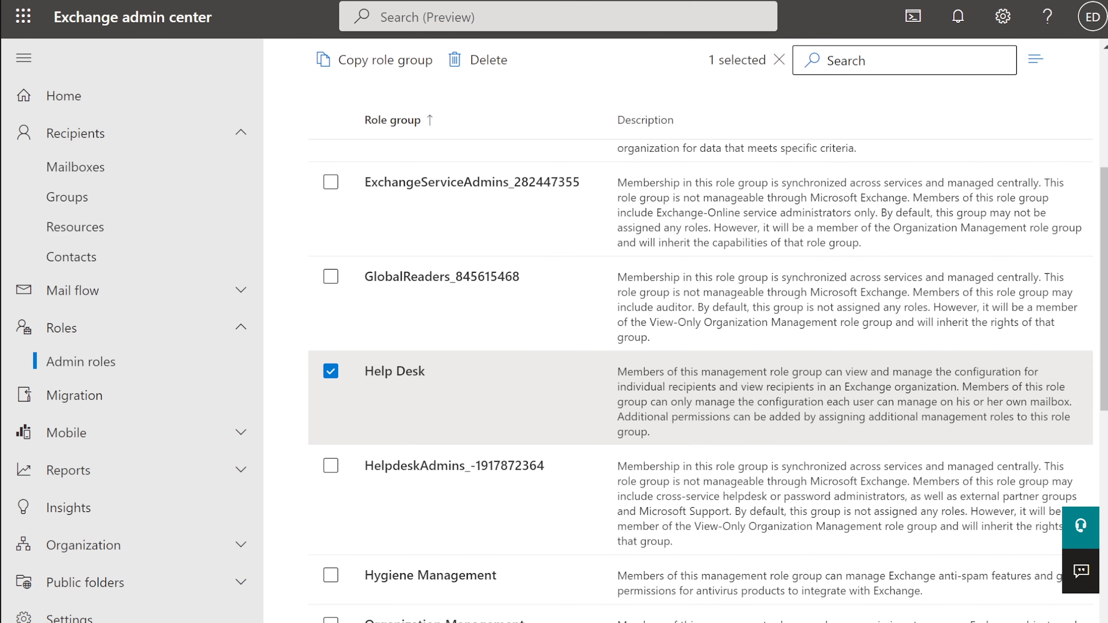
pyautogui.scroll(5, 570, 231)
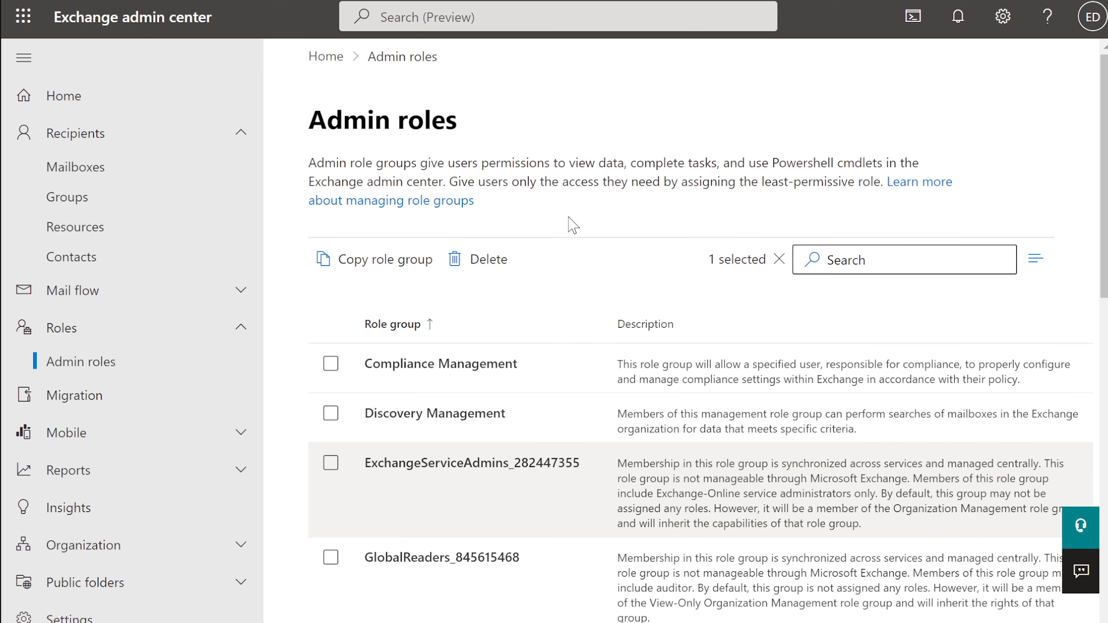
# Go Home, then Recipients > Mailboxes, and browse the 14 UserMailbox entries
pyautogui.click(65, 109)
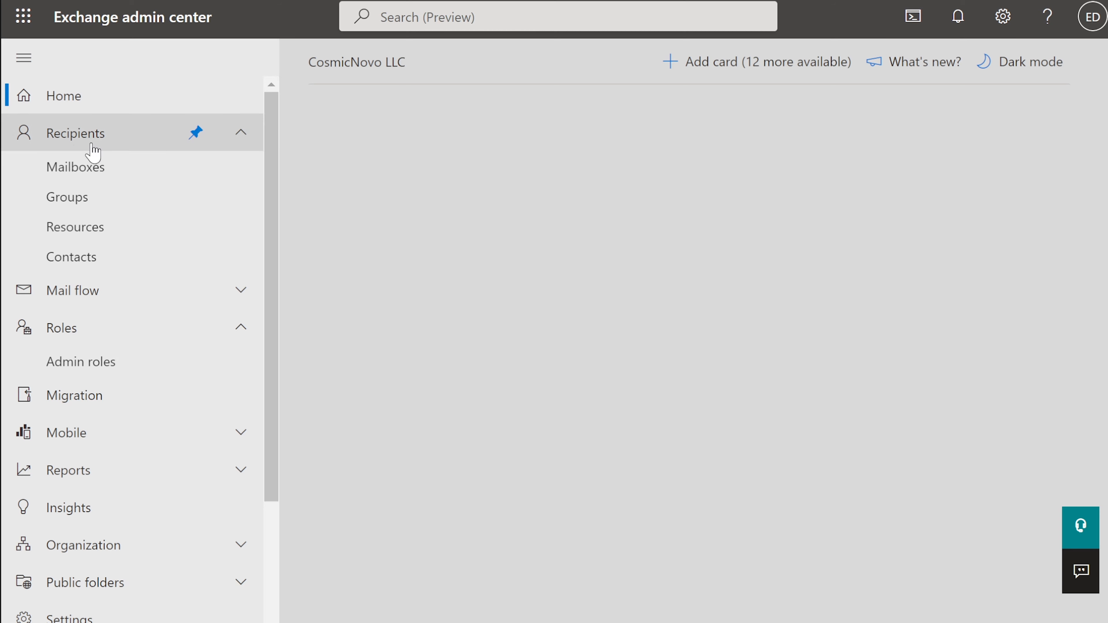
pyautogui.click(77, 142)
pyautogui.click(77, 142)
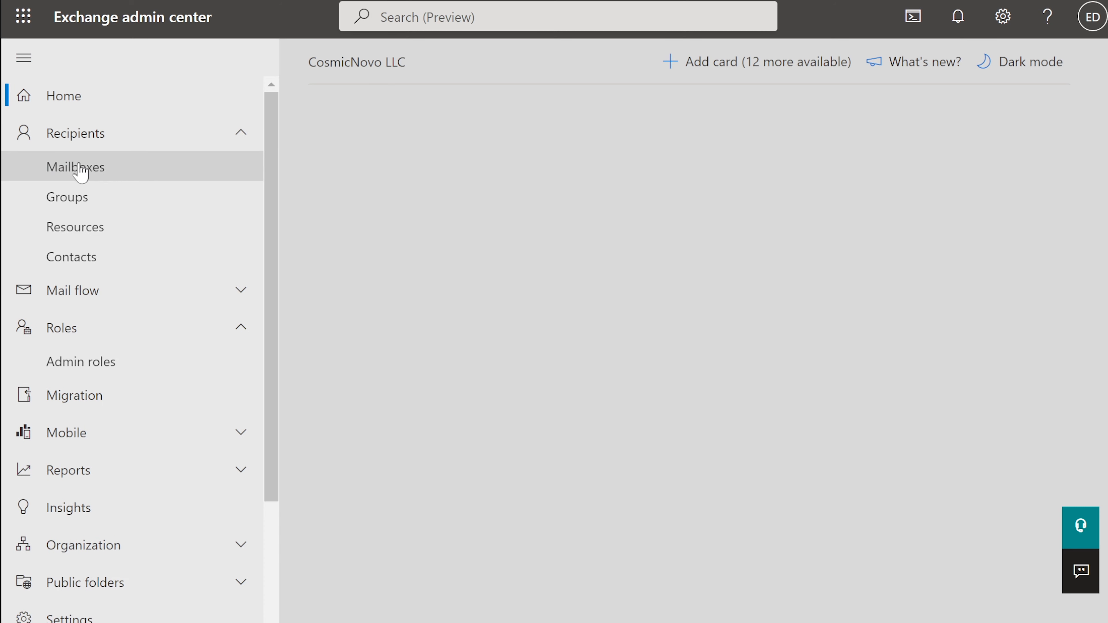
pyautogui.click(85, 174)
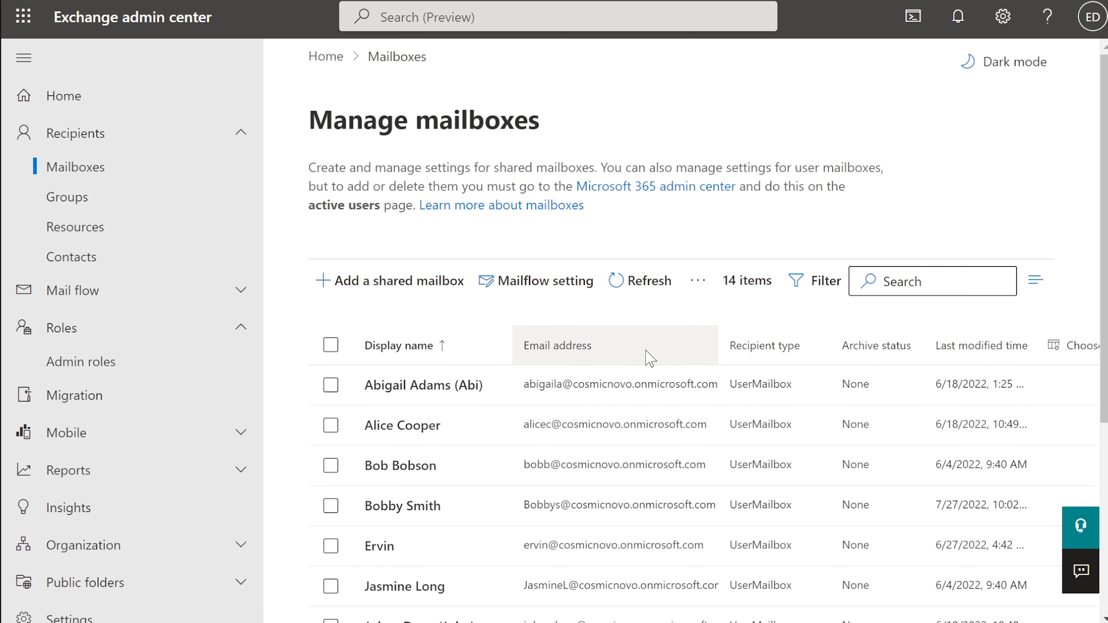
pyautogui.scroll(-2, 650, 358)
pyautogui.scroll(-2, 650, 357)
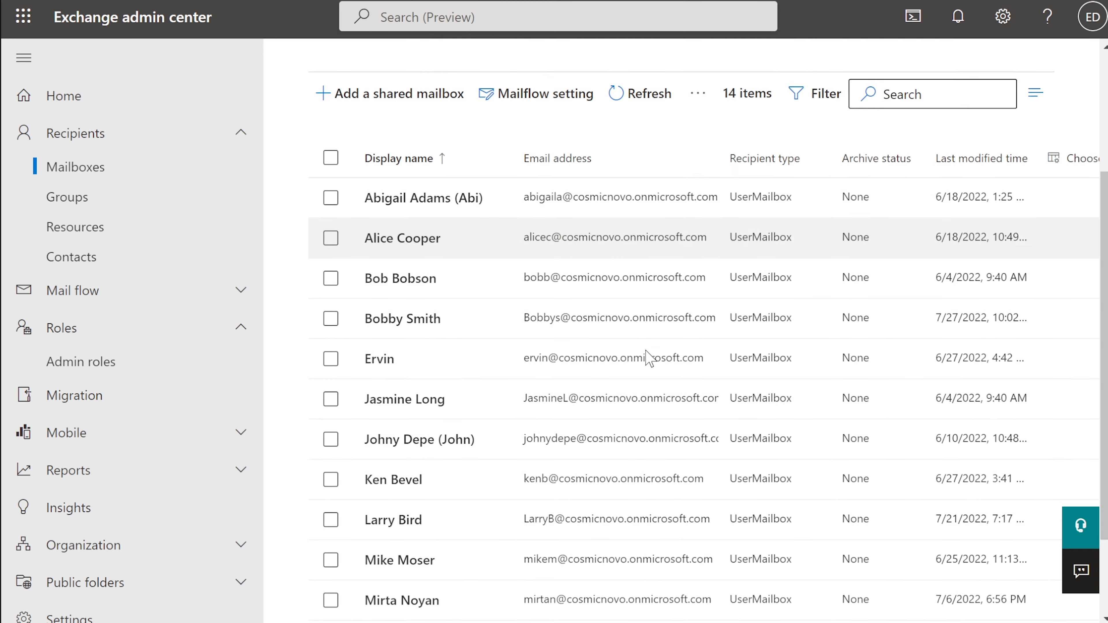
pyautogui.scroll(2, 651, 358)
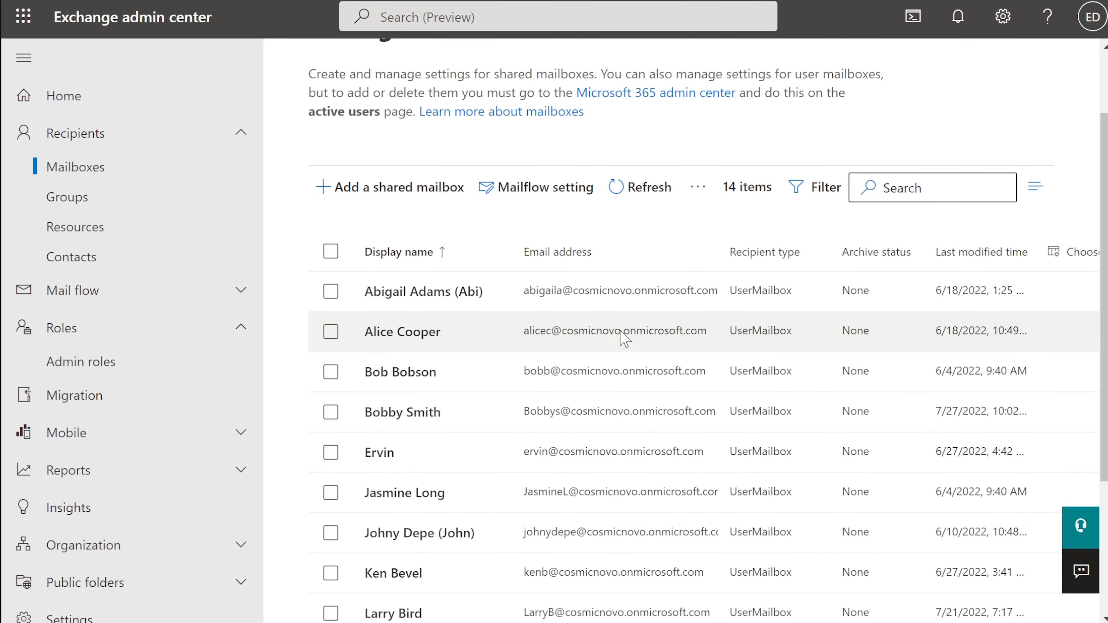
pyautogui.scroll(-1, 431, 302)
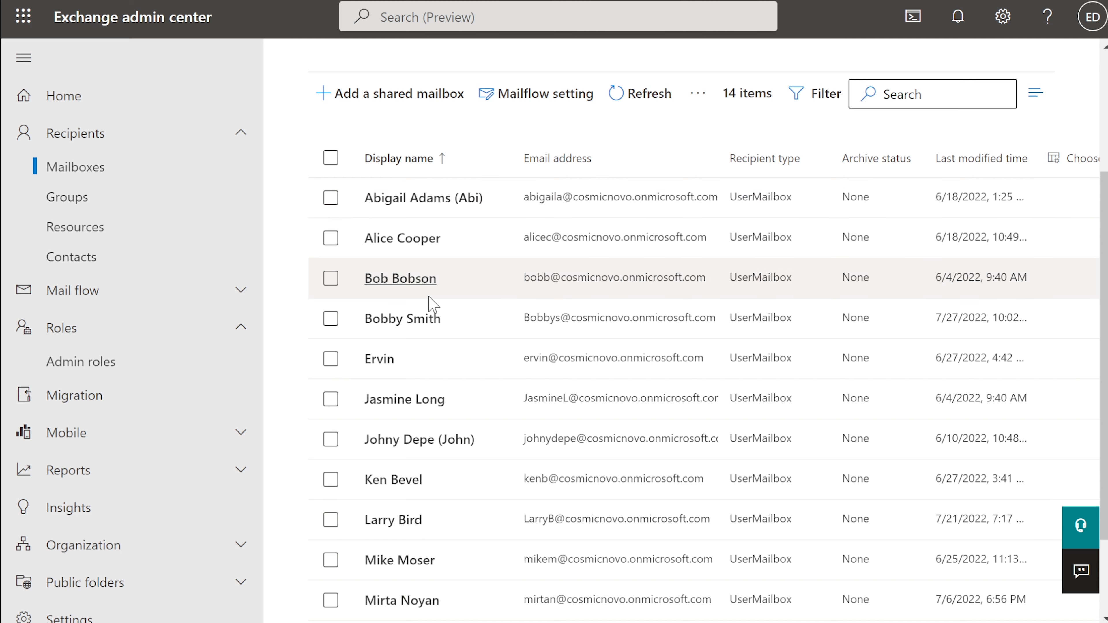
pyautogui.scroll(1, 431, 302)
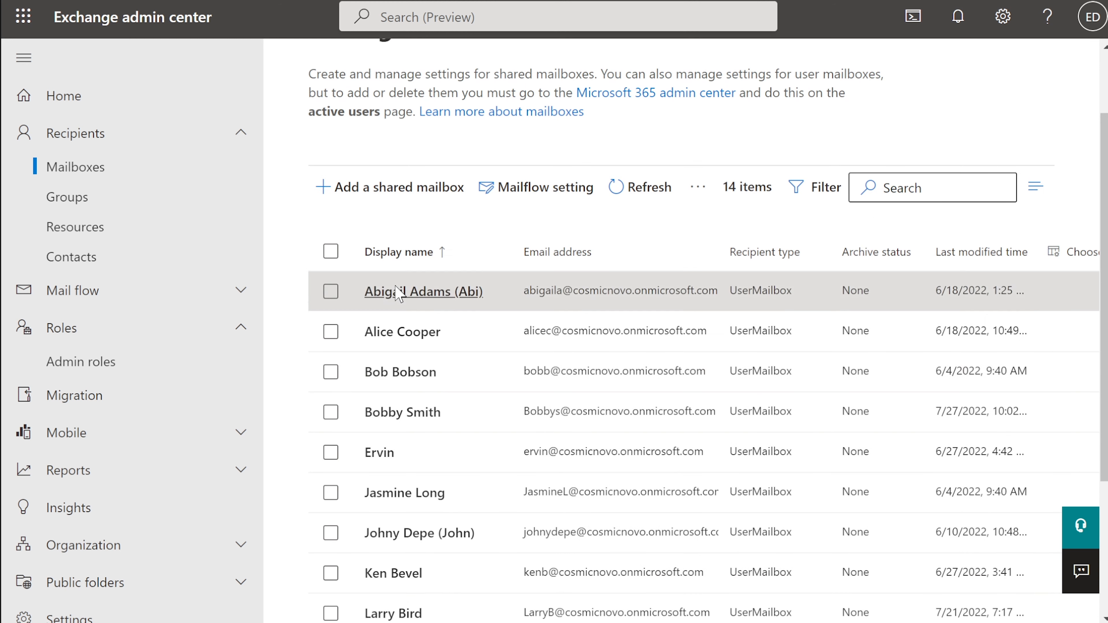
# Open the first user mailbox's details pane
pyautogui.click(401, 288)
pyautogui.scroll(1, 396, 295)
pyautogui.click(395, 289)
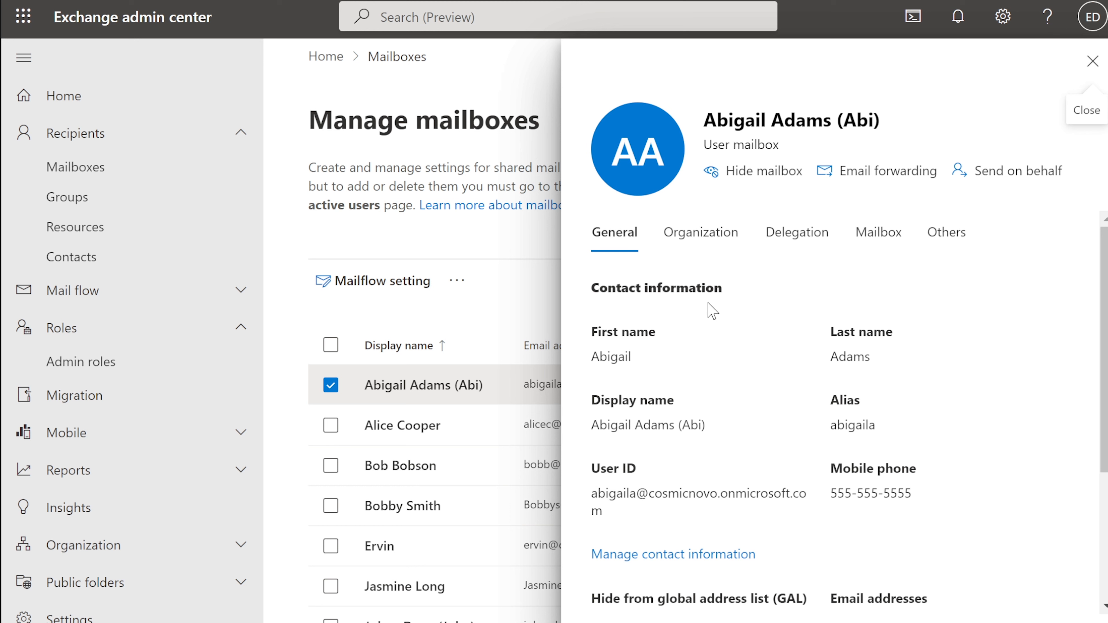
pyautogui.scroll(-2, 711, 311)
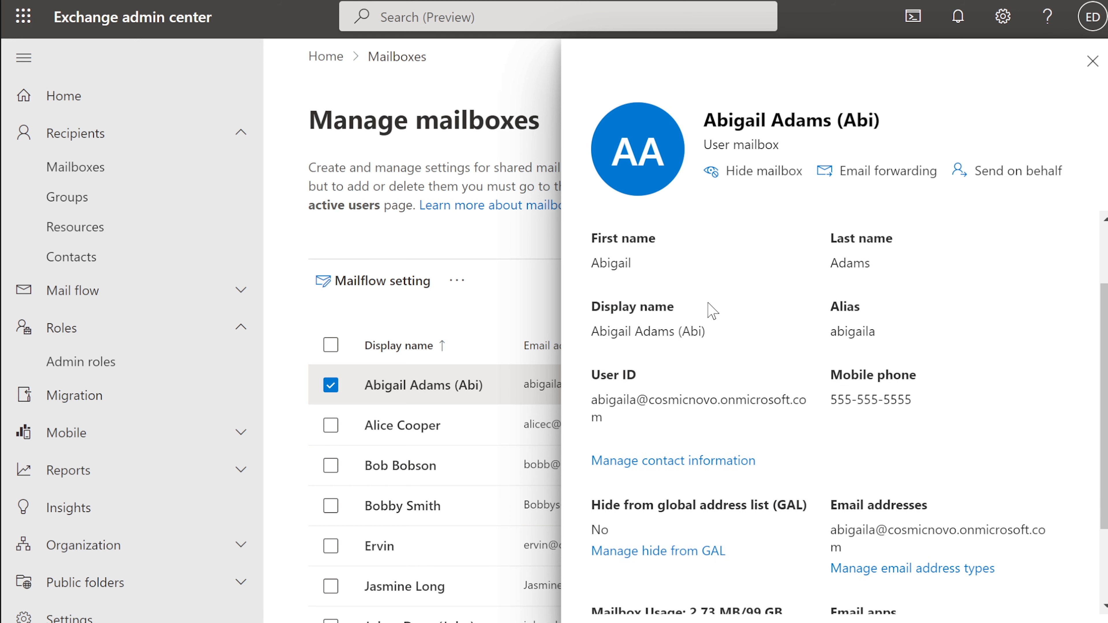
pyautogui.scroll(2, 711, 310)
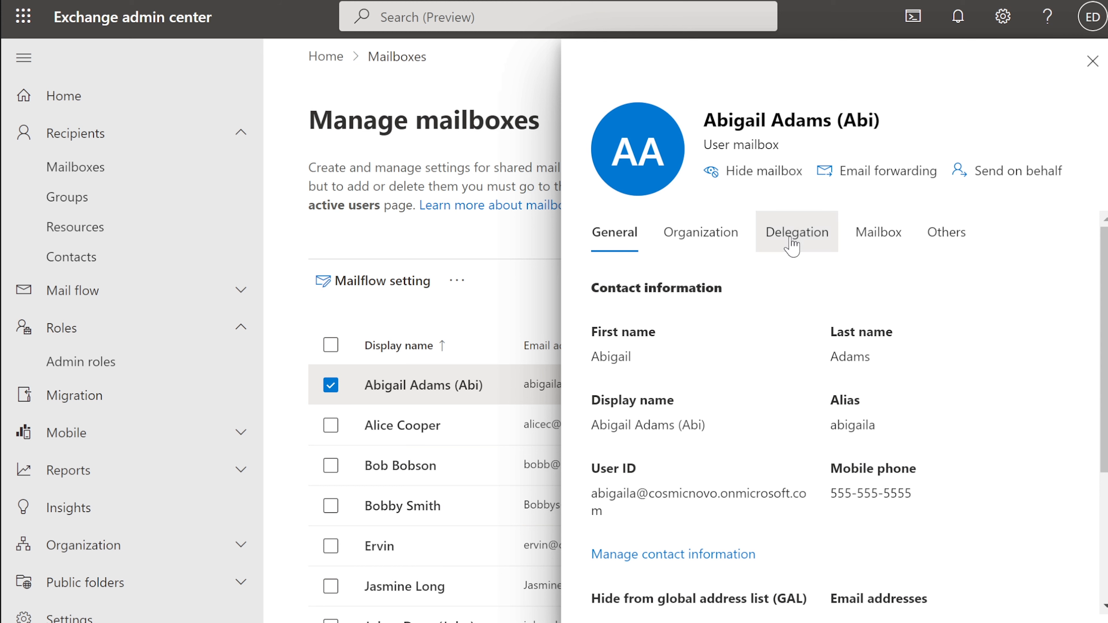
# Review its Delegation tab, with empty Send as and Send on behalf sections
pyautogui.click(792, 246)
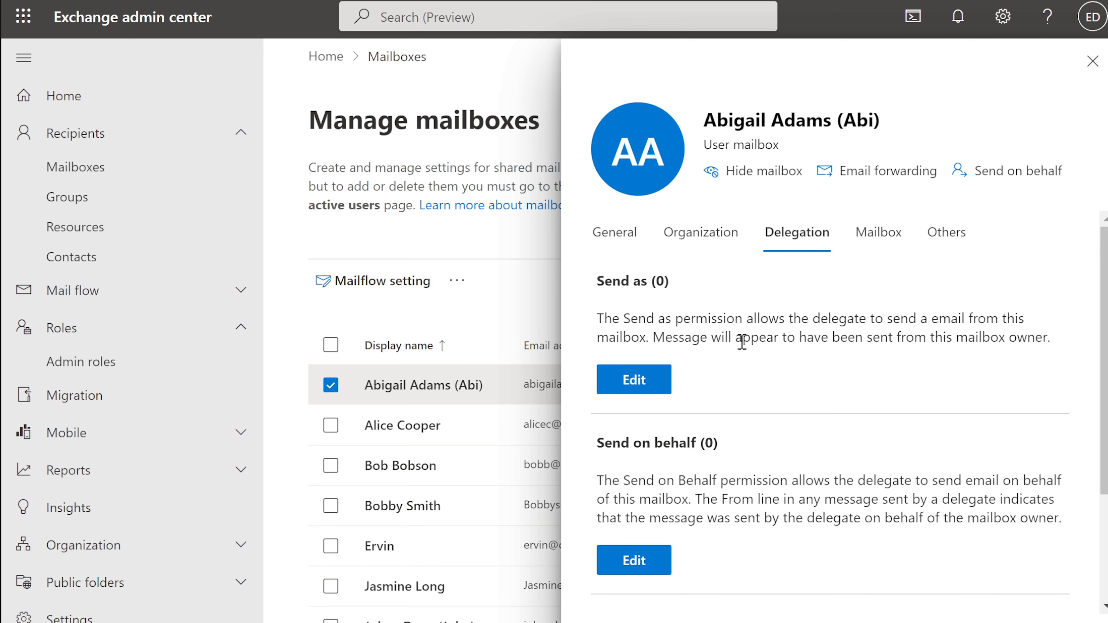
pyautogui.moveTo(593, 317); pyautogui.dragTo(1063, 347)
pyautogui.click(657, 337)
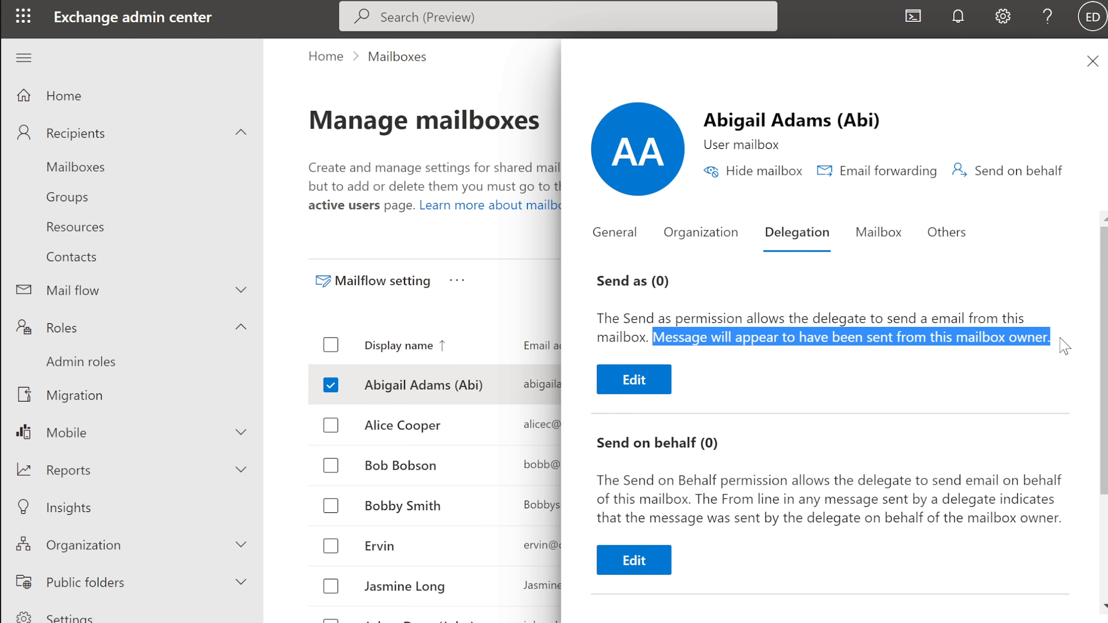
pyautogui.click(825, 331)
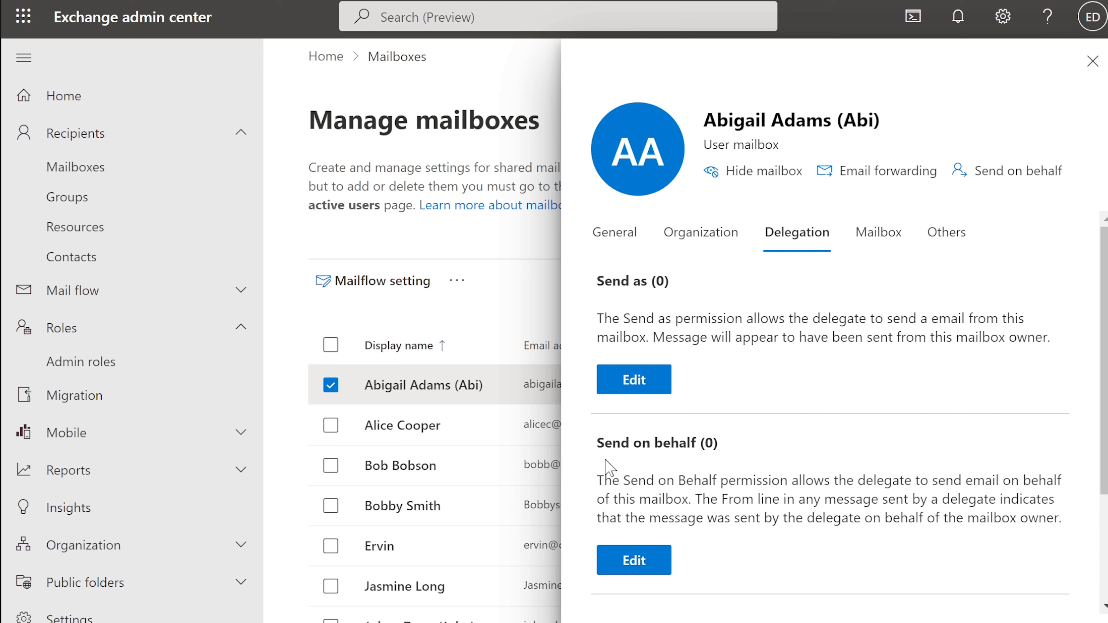
pyautogui.moveTo(598, 482); pyautogui.dragTo(1061, 520)
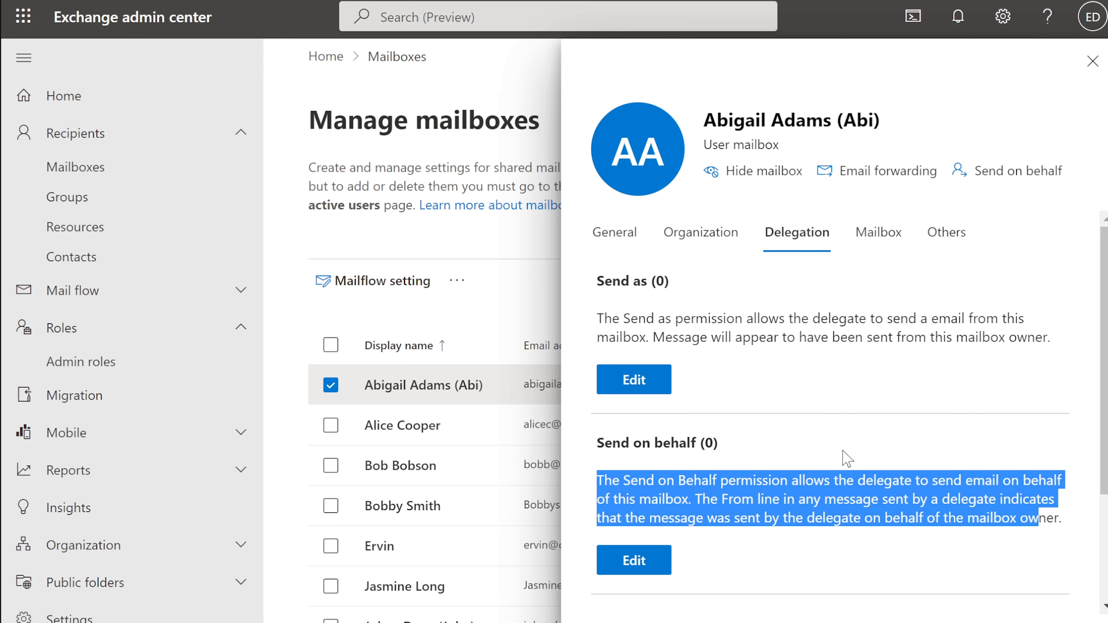
pyautogui.click(843, 456)
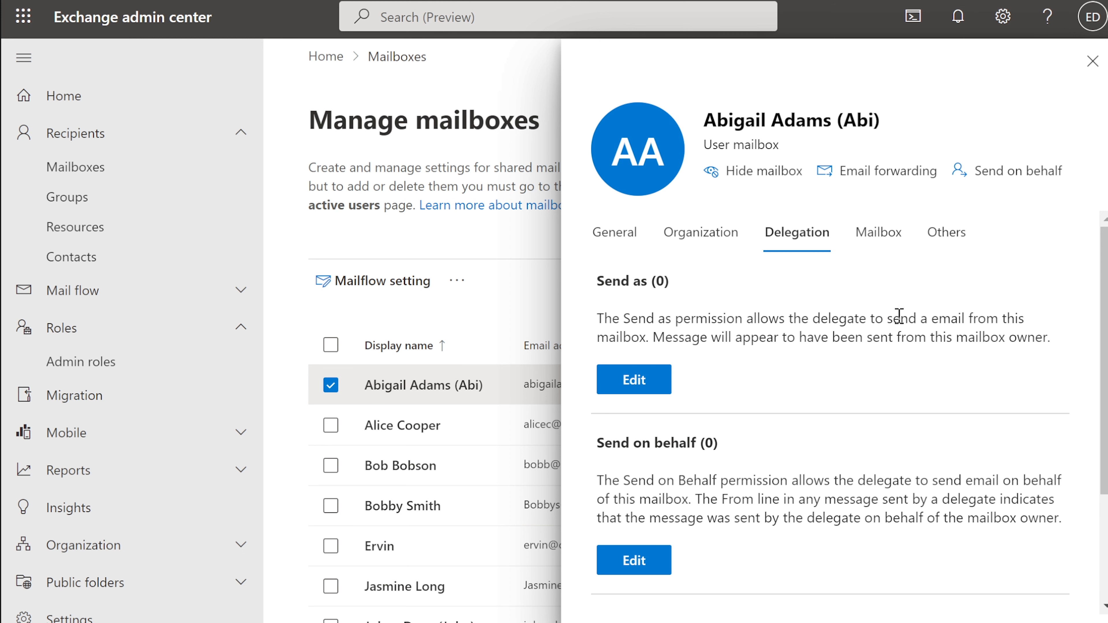
# Review the mailbox's mail flow size limits, 35840 KB sent and 36864 KB received, then close the details
pyautogui.click(874, 245)
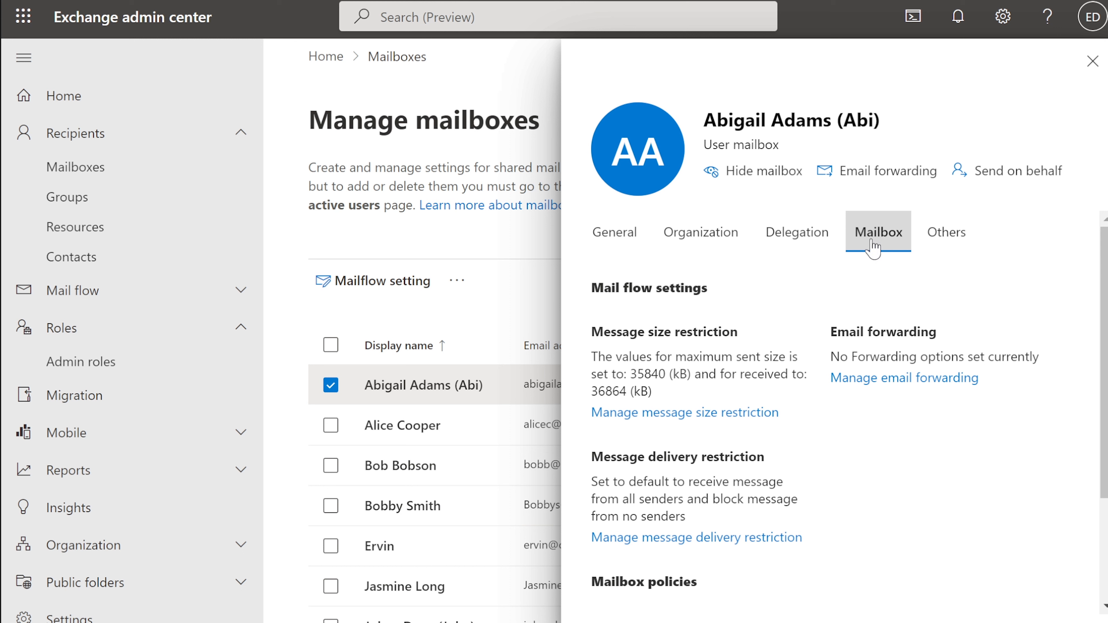
pyautogui.moveTo(844, 121); pyautogui.dragTo(874, 120)
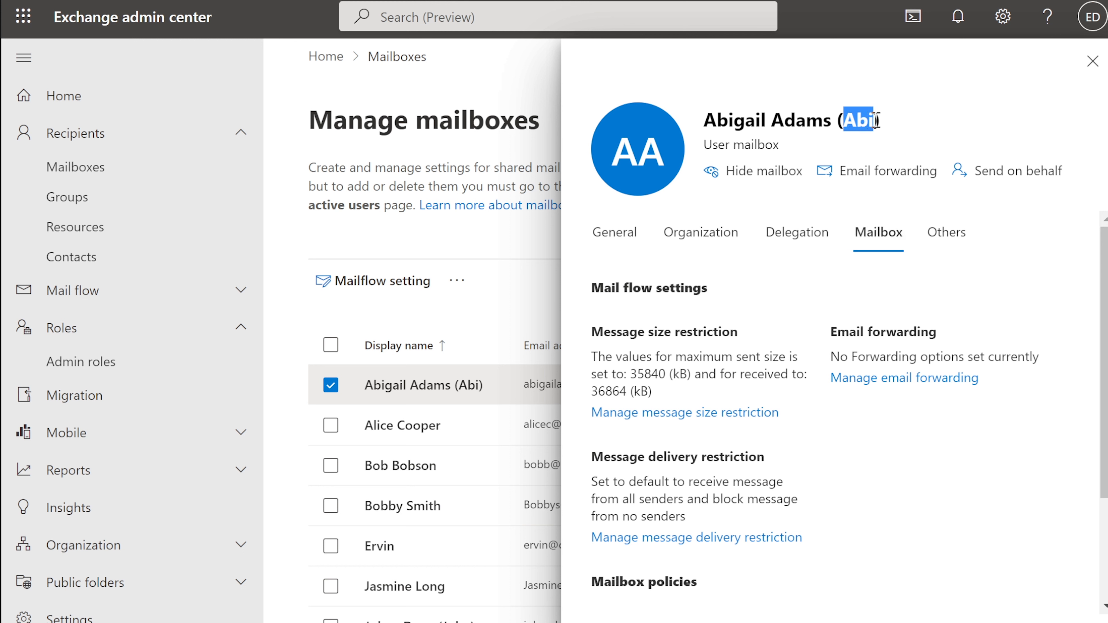
pyautogui.click(878, 491)
pyautogui.scroll(-2, 880, 491)
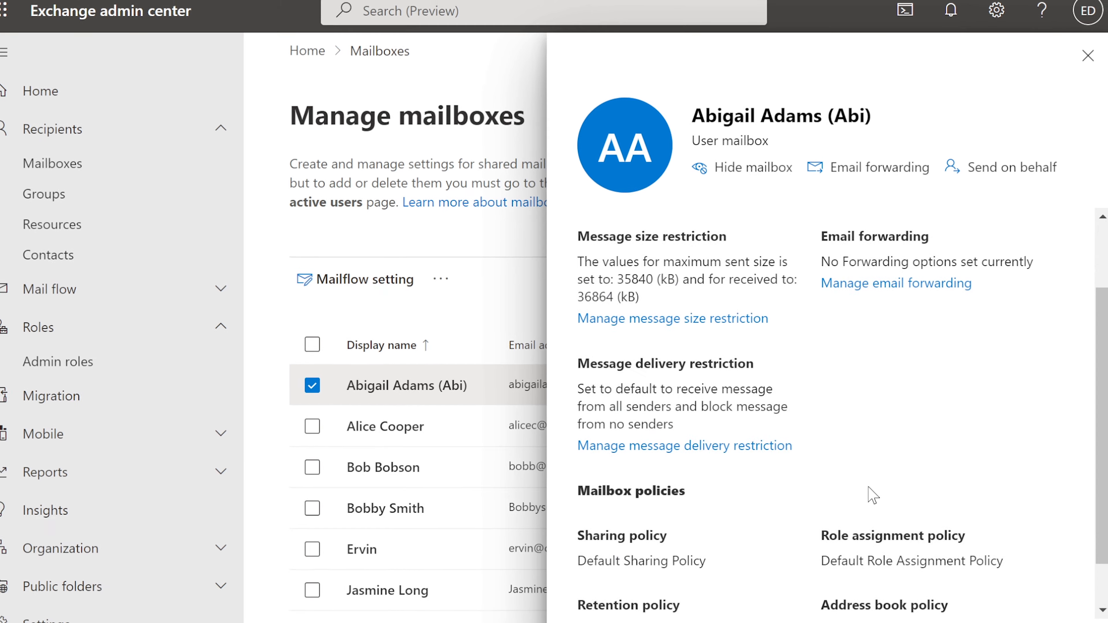
pyautogui.scroll(2, 873, 485)
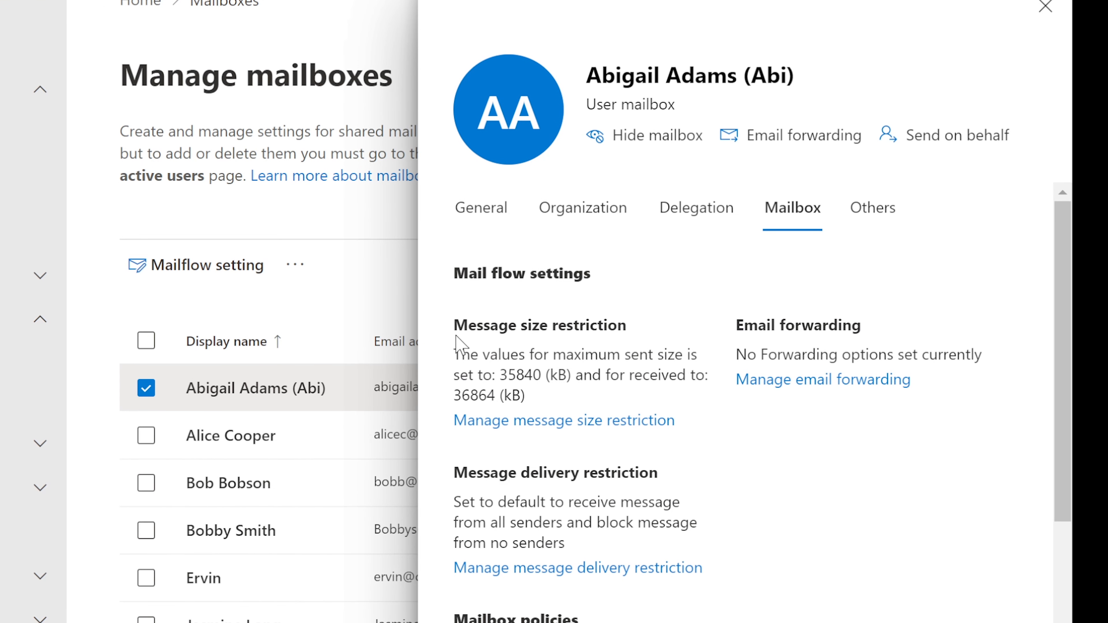
pyautogui.moveTo(456, 322); pyautogui.dragTo(657, 345)
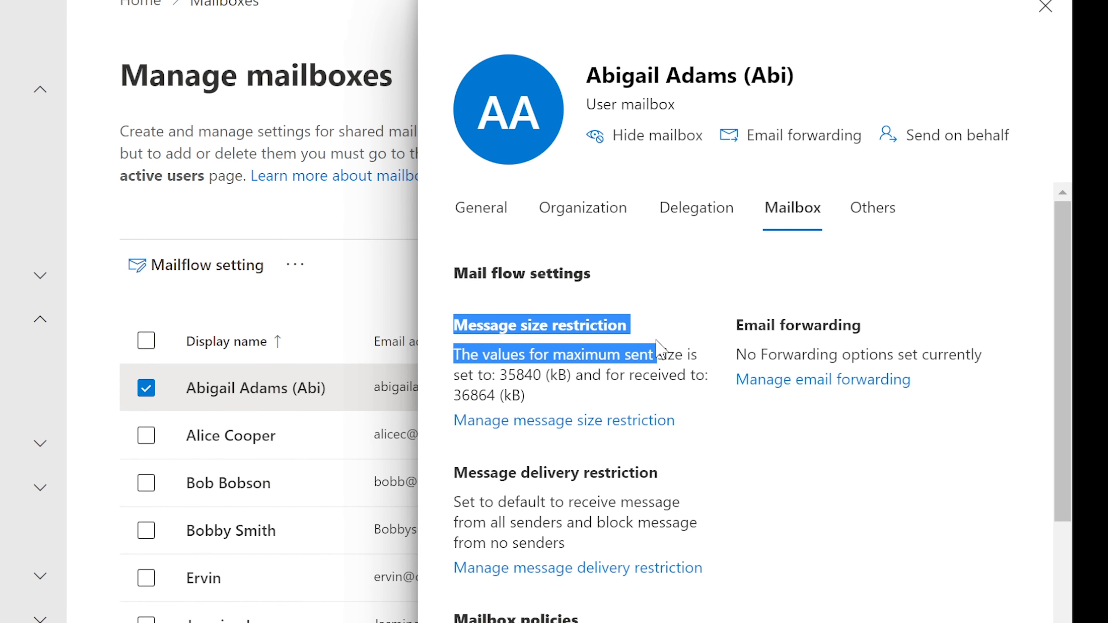
pyautogui.click(655, 354)
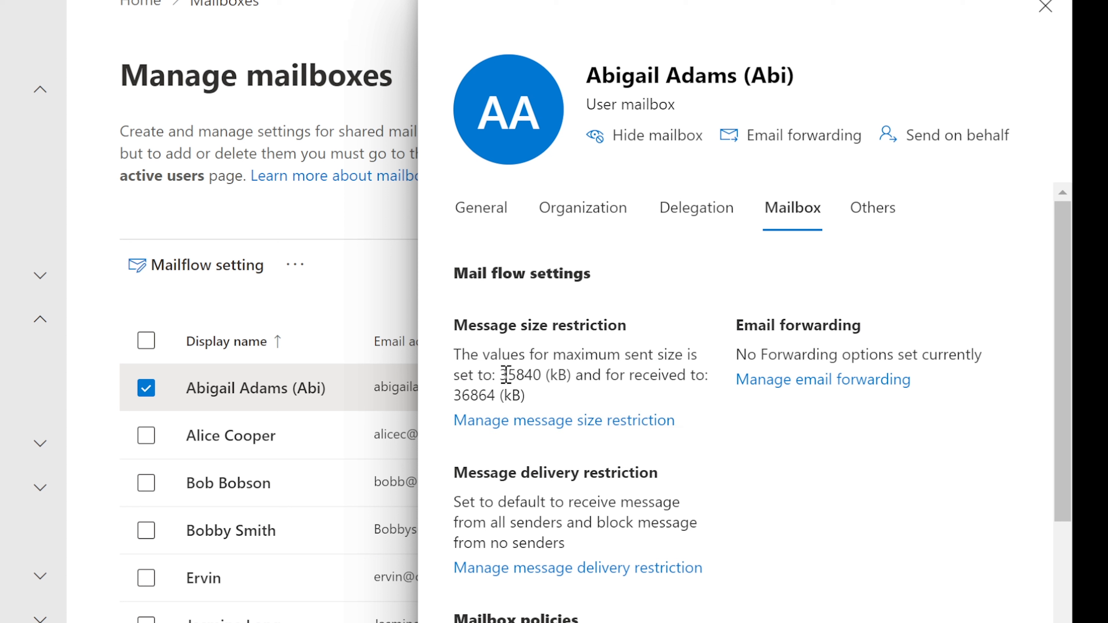
pyautogui.moveTo(504, 375); pyautogui.dragTo(544, 367)
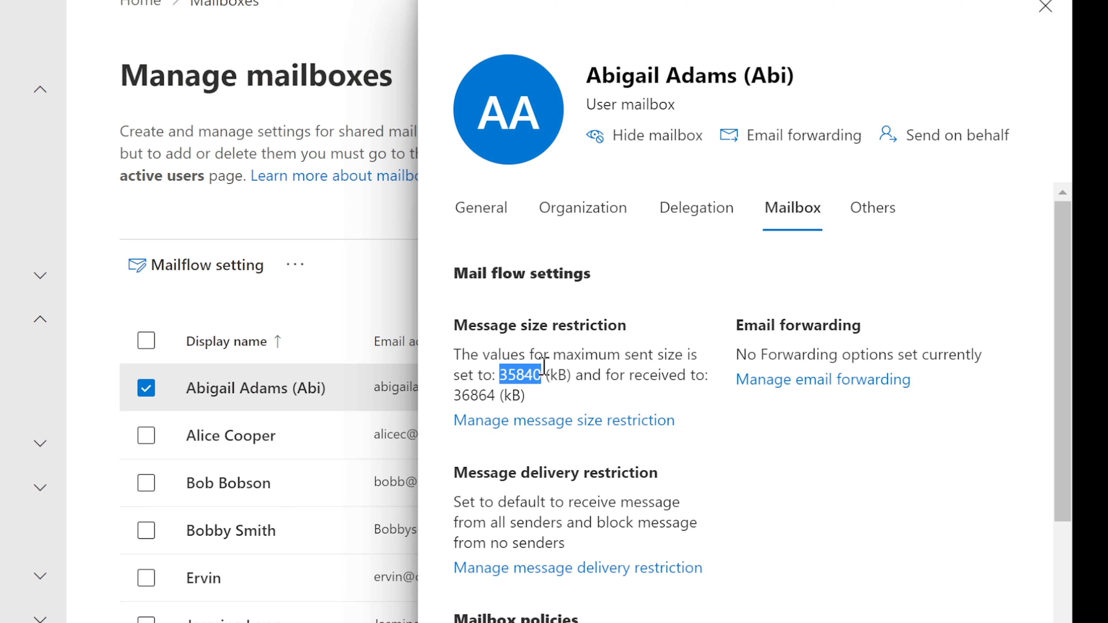
pyautogui.click(564, 369)
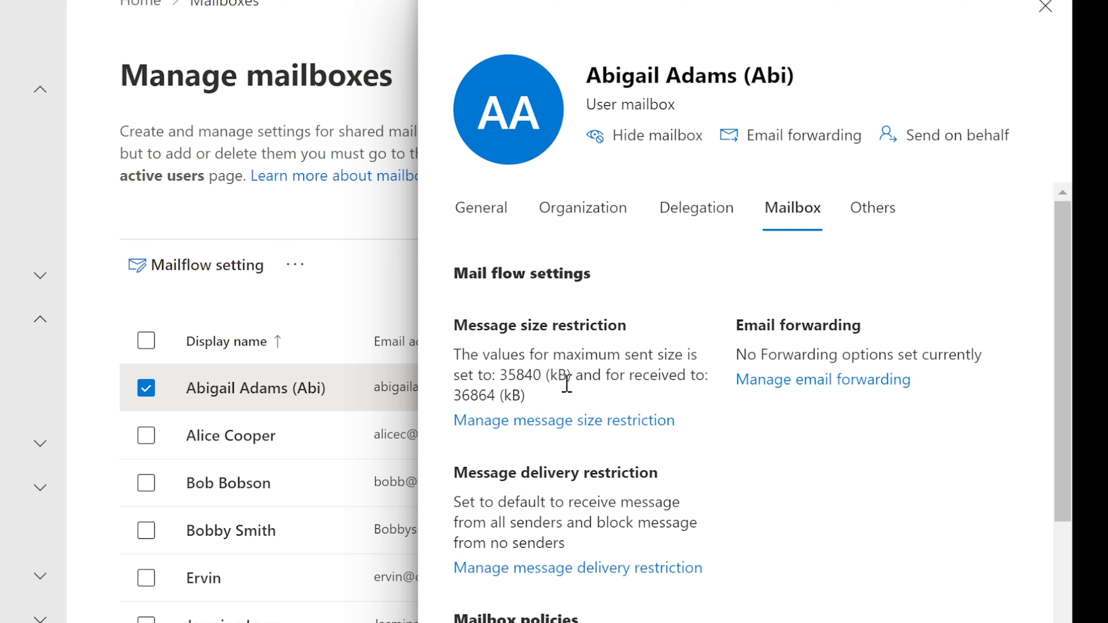
pyautogui.click(565, 418)
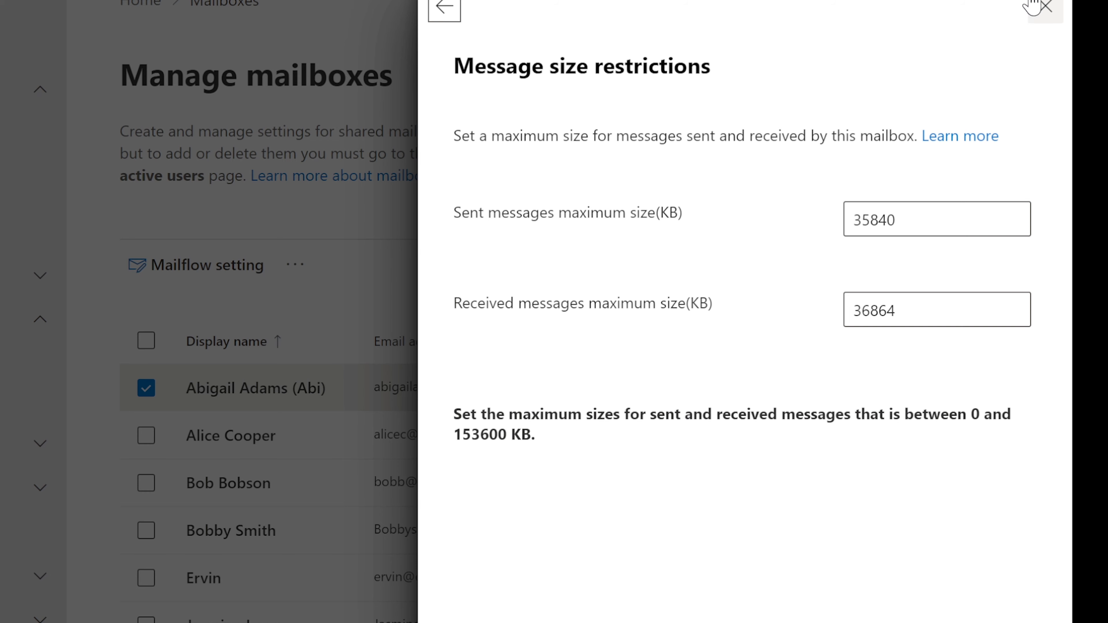
pyautogui.click(1044, 8)
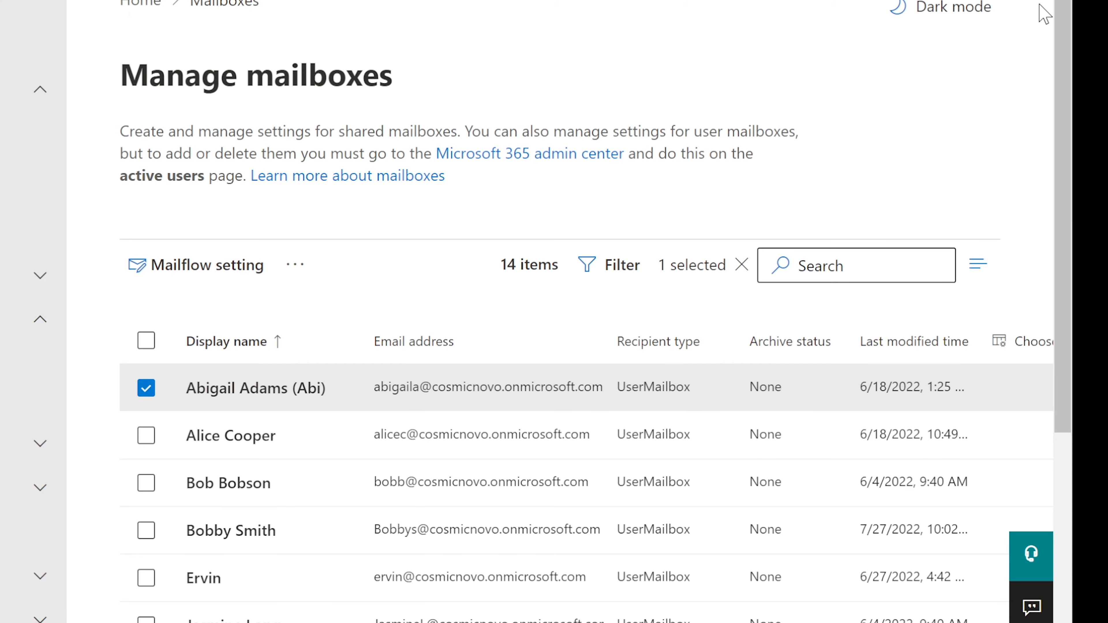
# Reopen the first user mailbox and review its message size restriction and email forwarding status
pyautogui.click(239, 388)
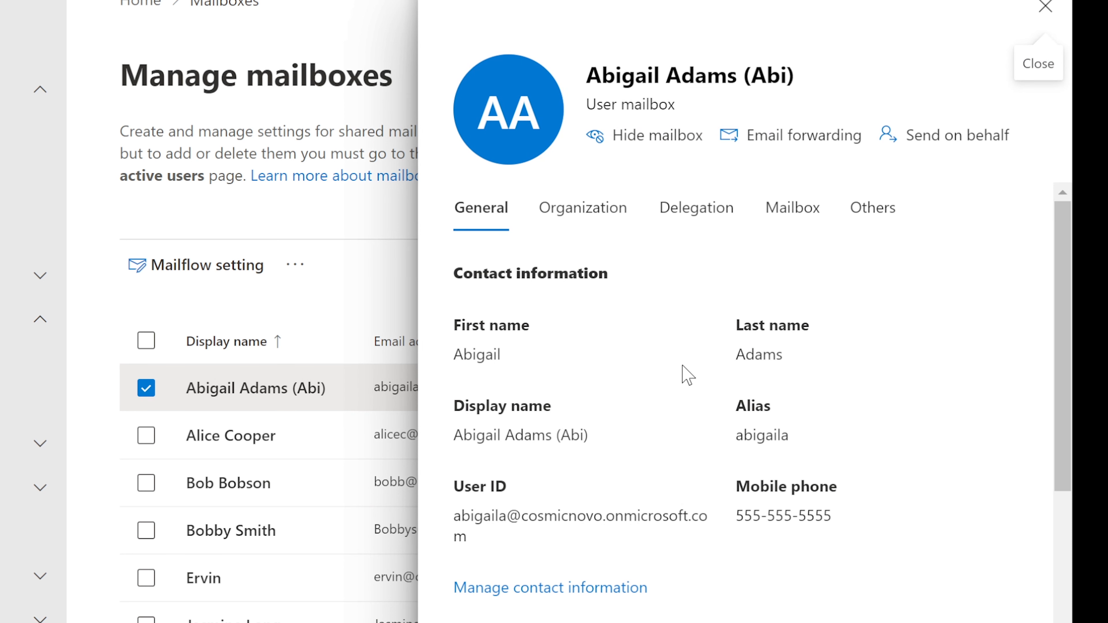
pyautogui.click(800, 195)
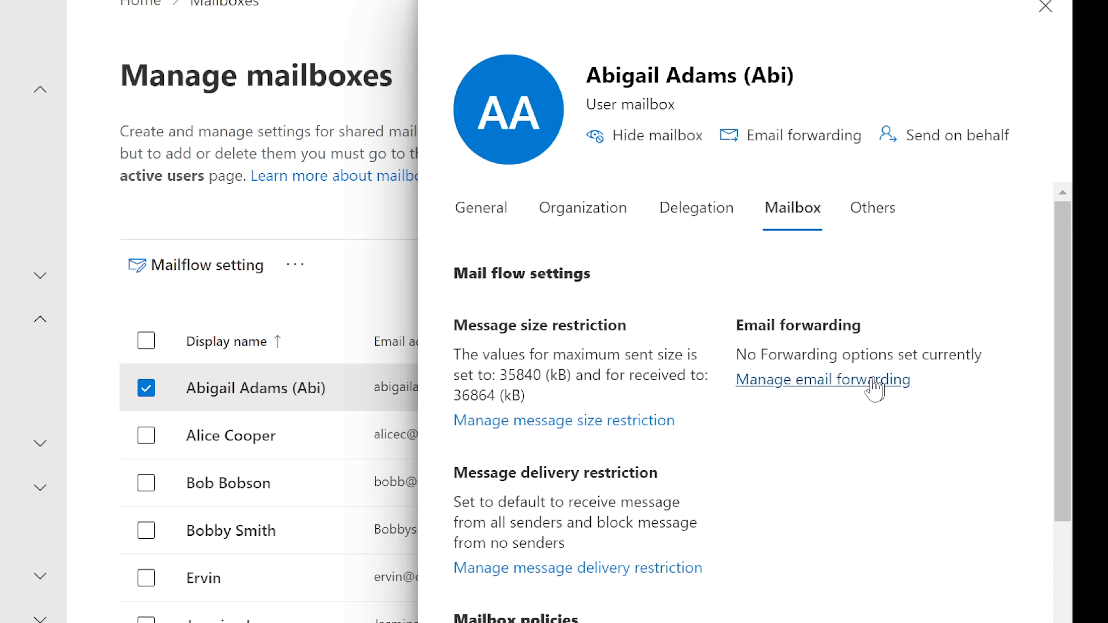
pyautogui.moveTo(694, 425); pyautogui.dragTo(457, 353)
pyautogui.click(481, 351)
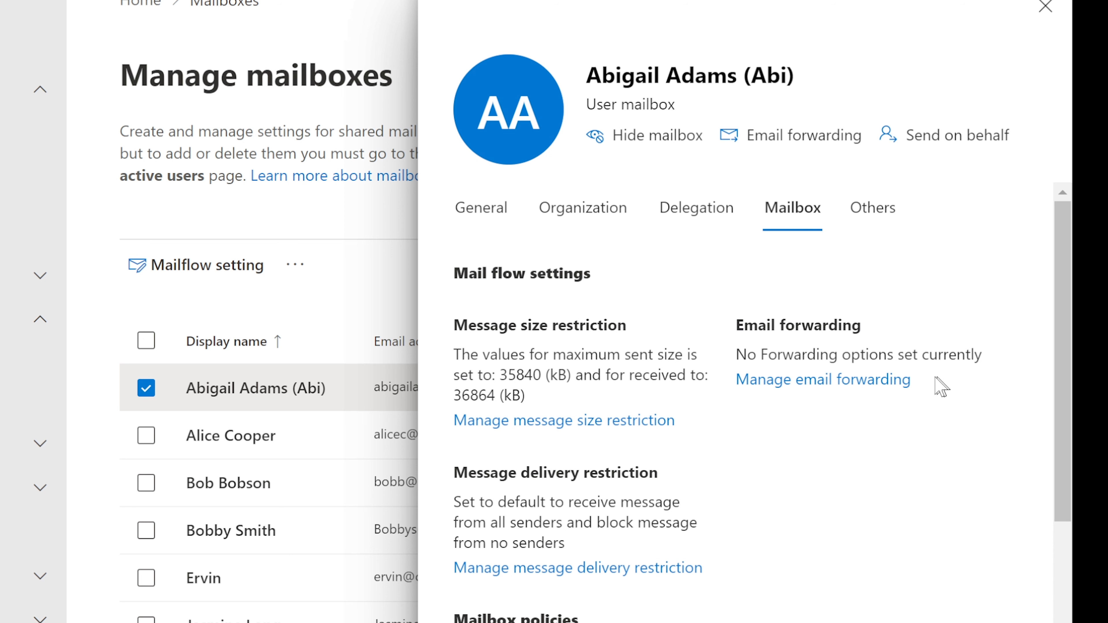
pyautogui.moveTo(940, 378); pyautogui.dragTo(740, 355)
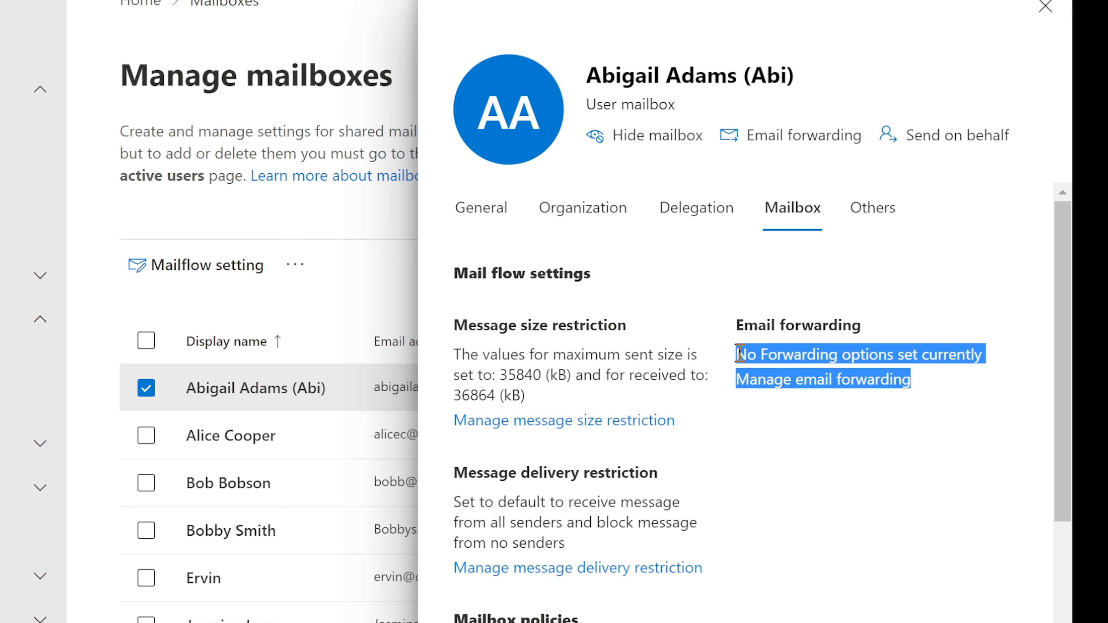
pyautogui.click(761, 350)
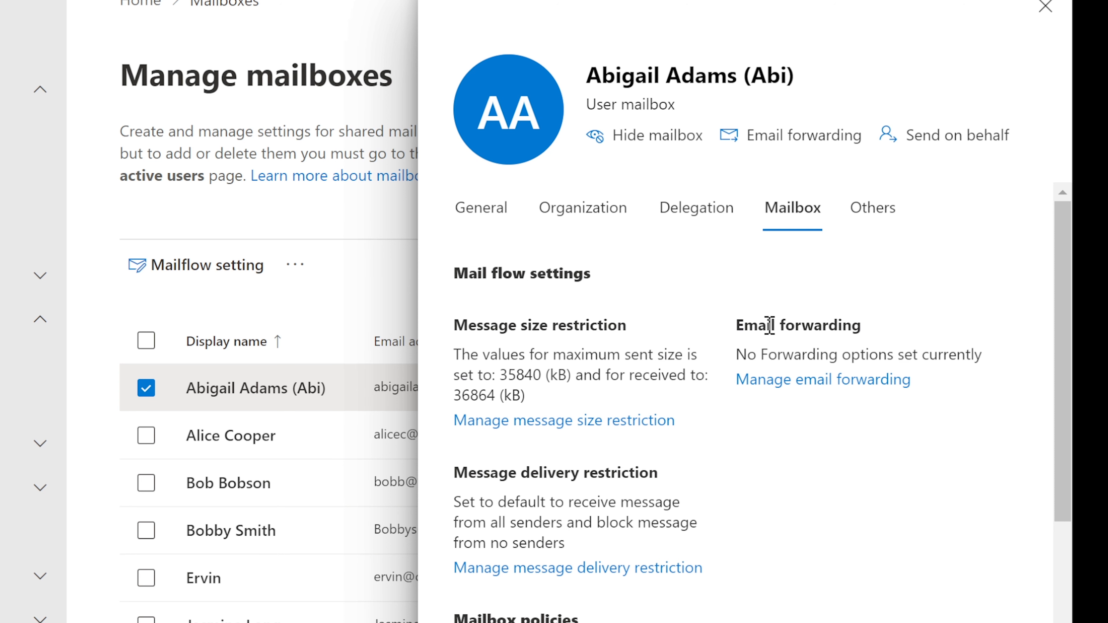
# Scroll through the remaining mail flow settings, then switch to the mailbox's Others settings
pyautogui.scroll(-3, 770, 325)
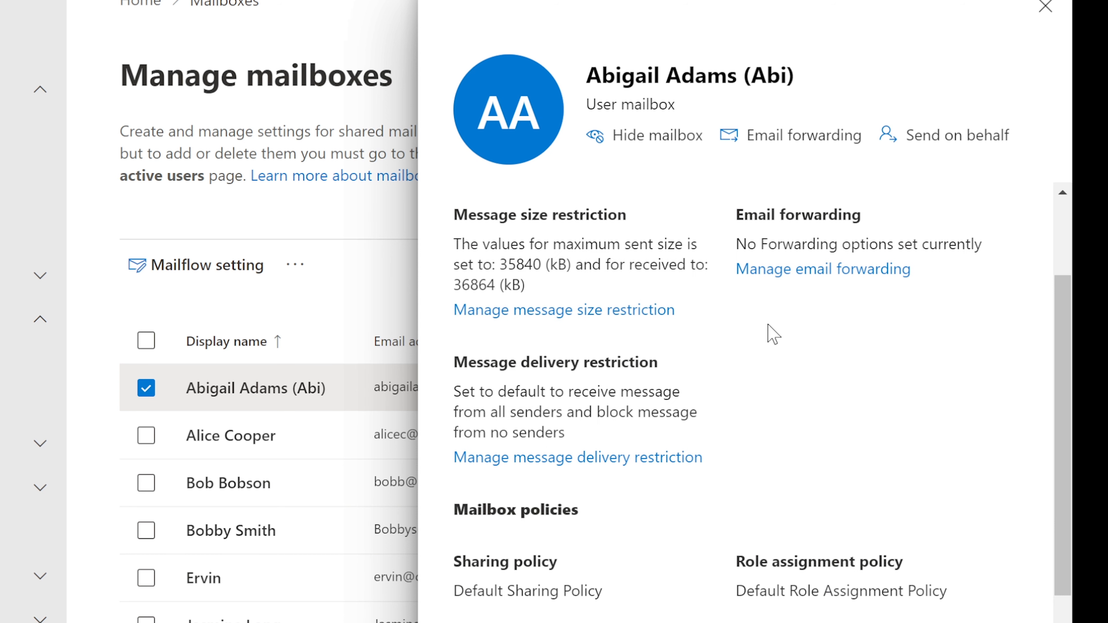
pyautogui.scroll(-2, 769, 325)
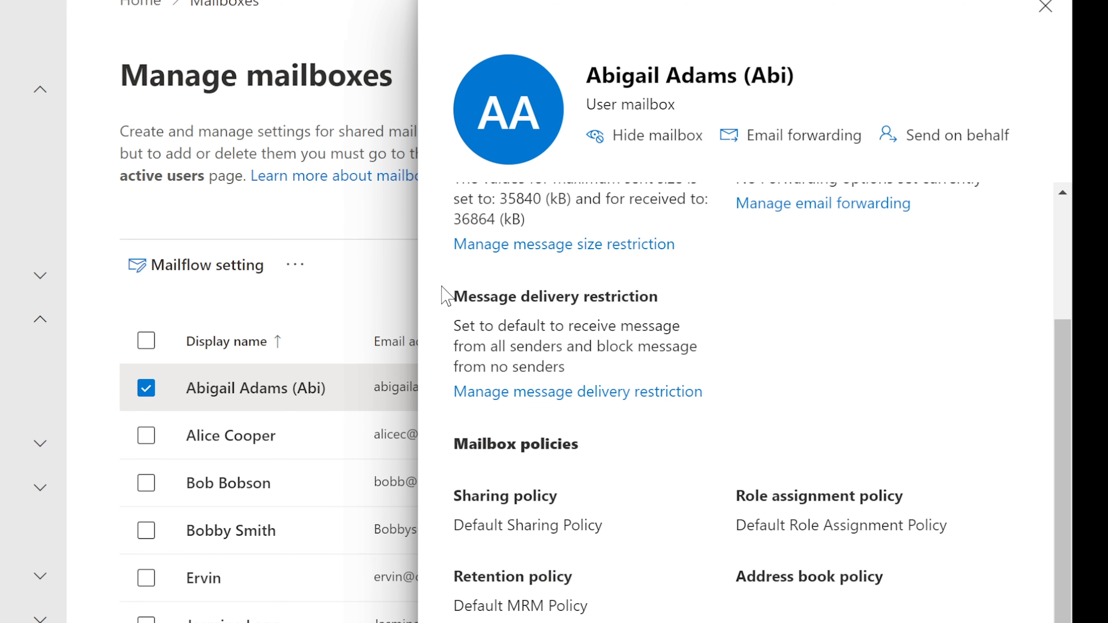
pyautogui.moveTo(446, 292); pyautogui.dragTo(678, 306)
pyautogui.click(651, 328)
pyautogui.scroll(4, 776, 553)
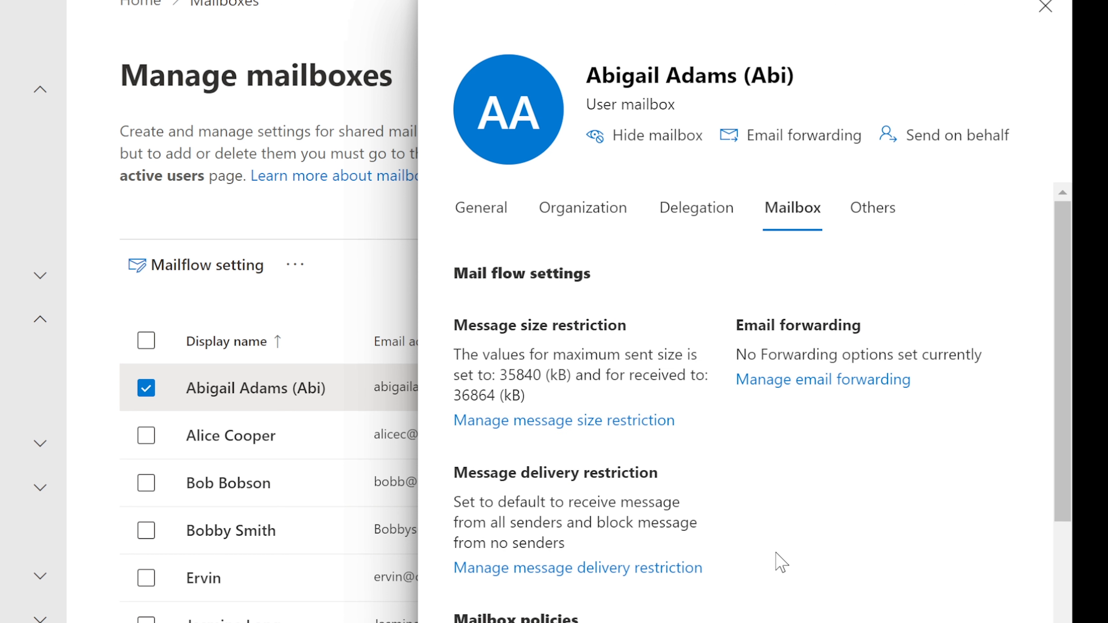
pyautogui.click(883, 222)
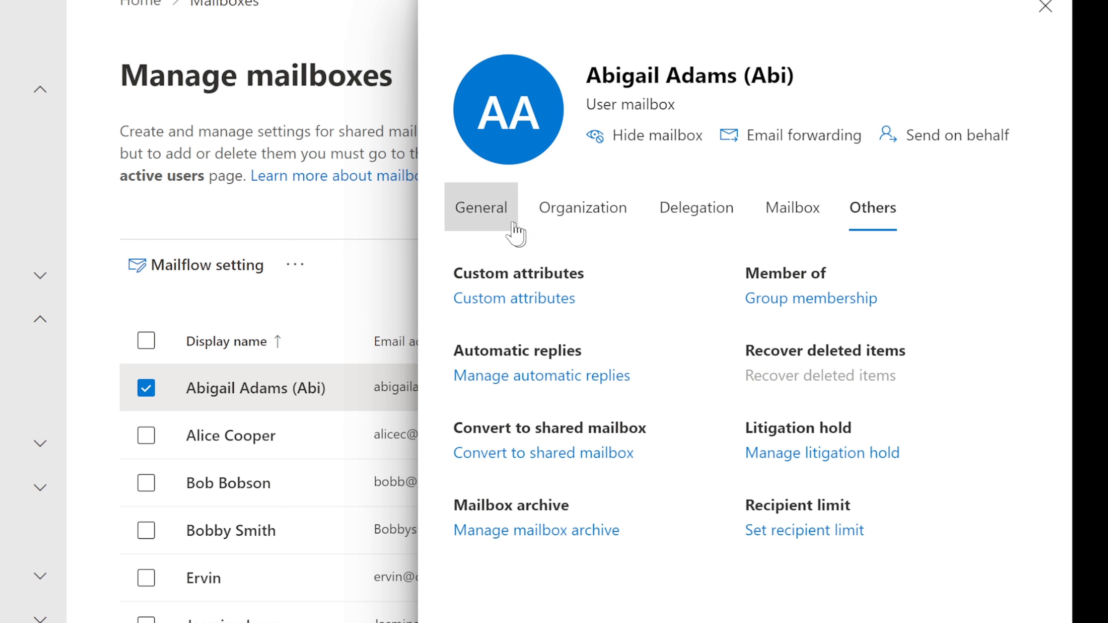
# Glance at the General contact information, then close the user mailbox details
pyautogui.click(469, 211)
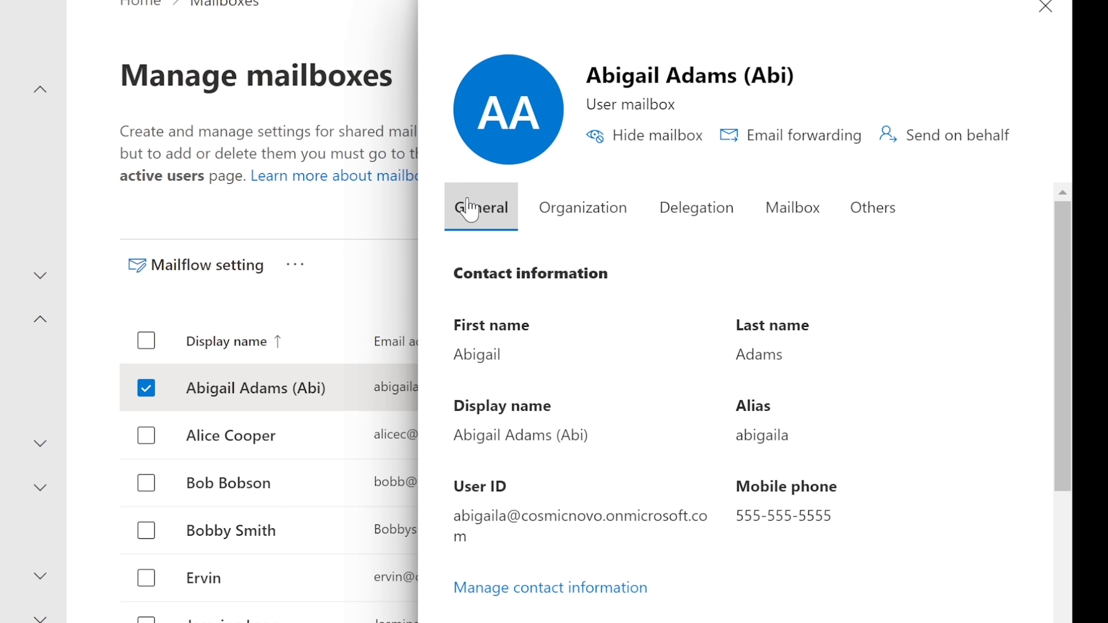
pyautogui.click(1046, 7)
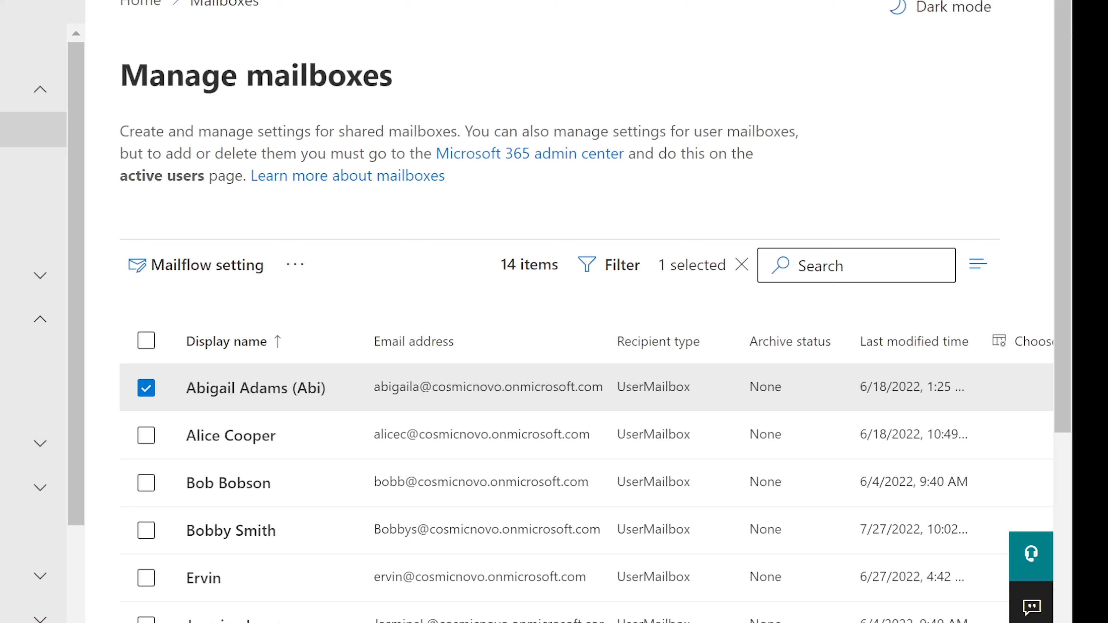
# Deselect the user mailbox and open NewSharedMailbox from further down the list
pyautogui.click(31, 129)
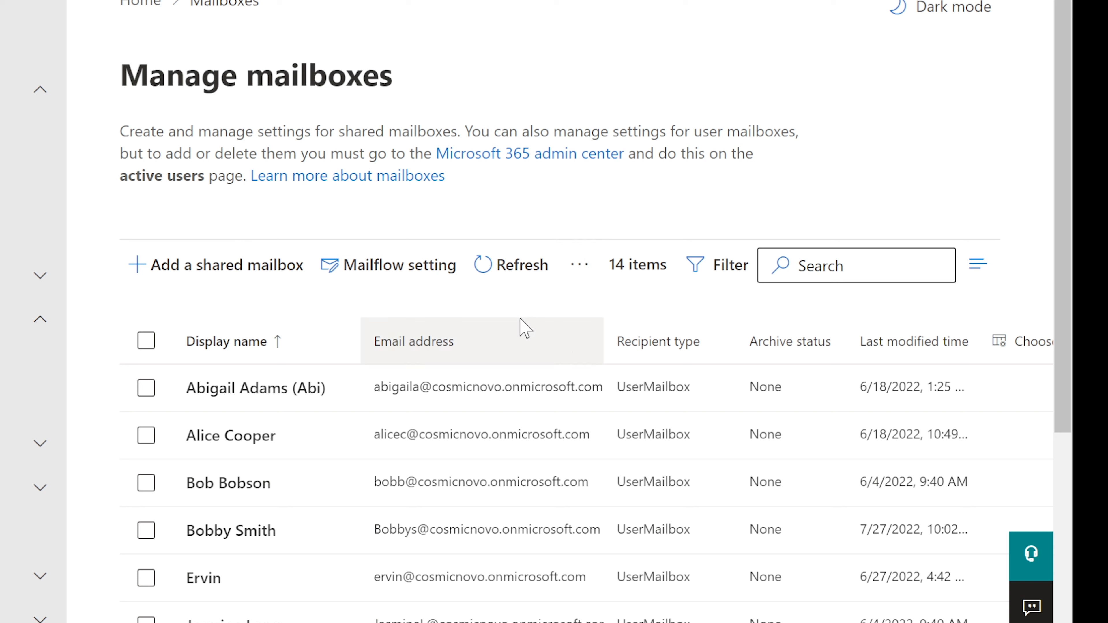
pyautogui.scroll(-6, 521, 318)
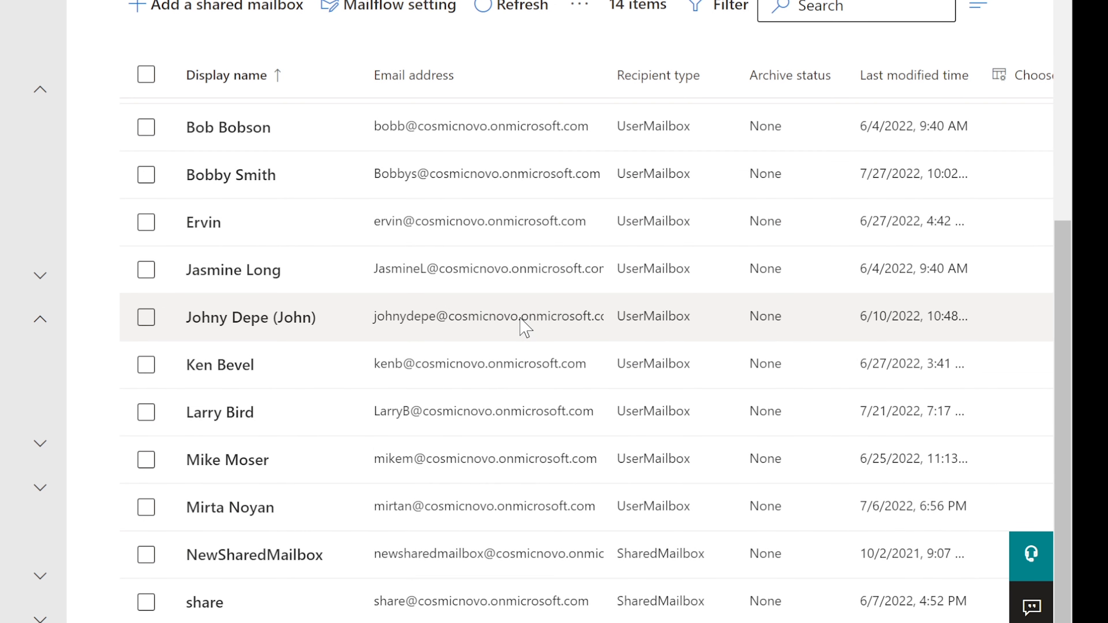
pyautogui.click(250, 558)
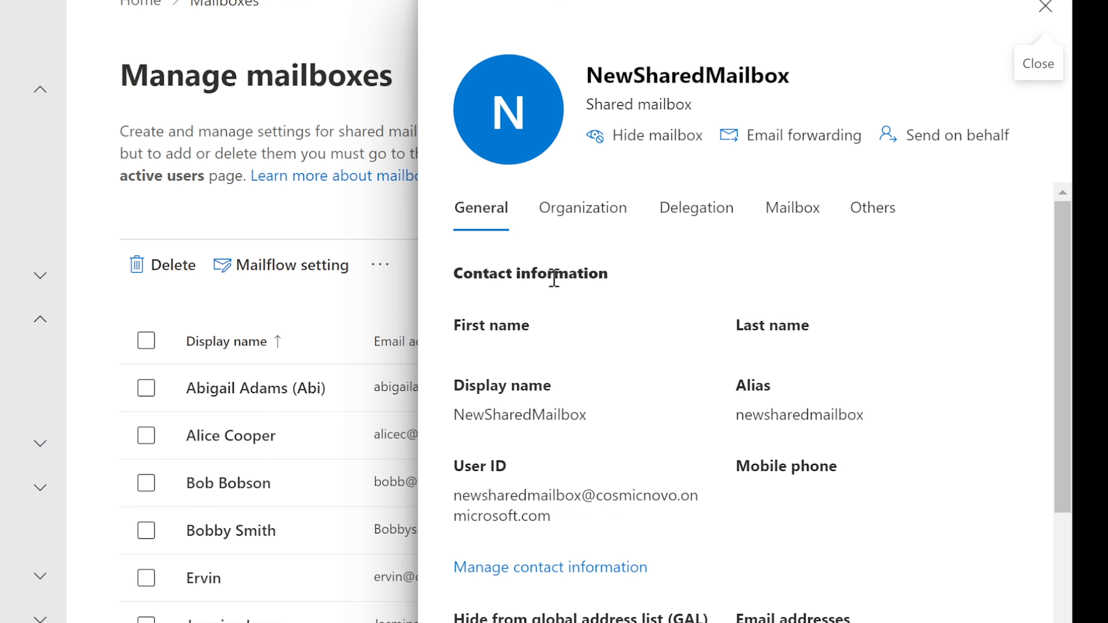
# On NewSharedMailbox's Delegation tab, review the Send as description and edit its delegate list
pyautogui.scroll(-1, 599, 270)
pyautogui.scroll(1, 600, 270)
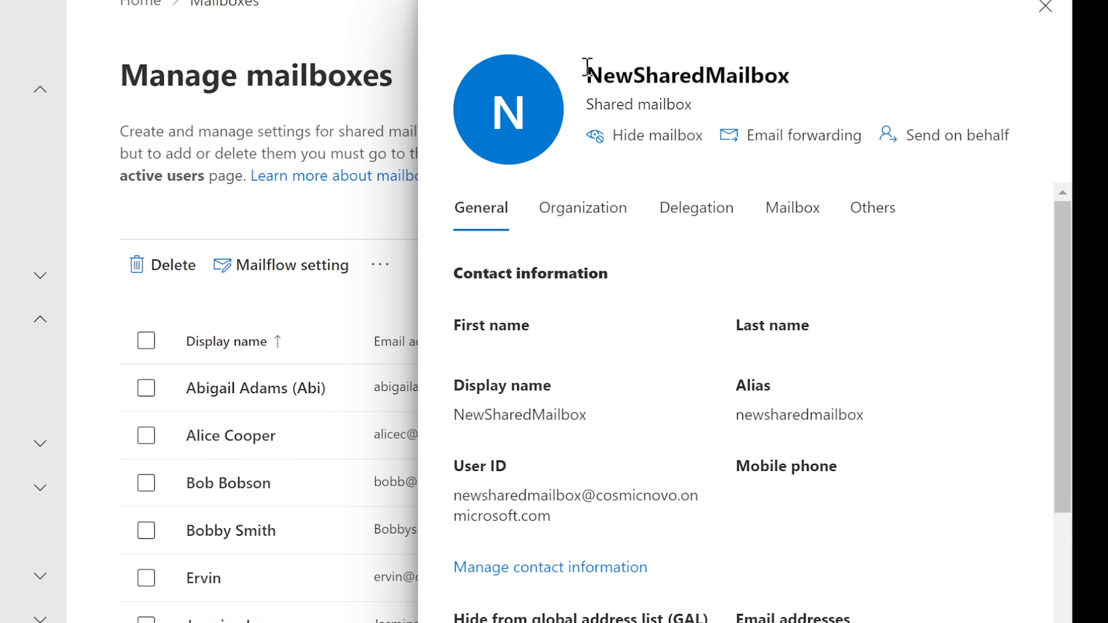
pyautogui.click(700, 216)
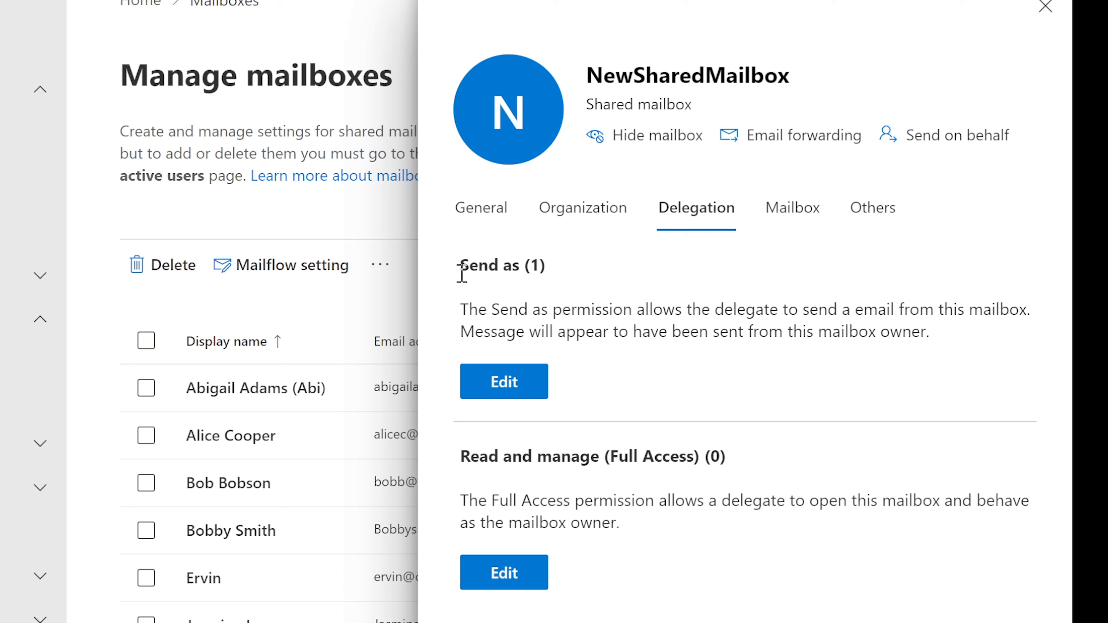
pyautogui.moveTo(461, 306); pyautogui.dragTo(1032, 298)
pyautogui.click(823, 317)
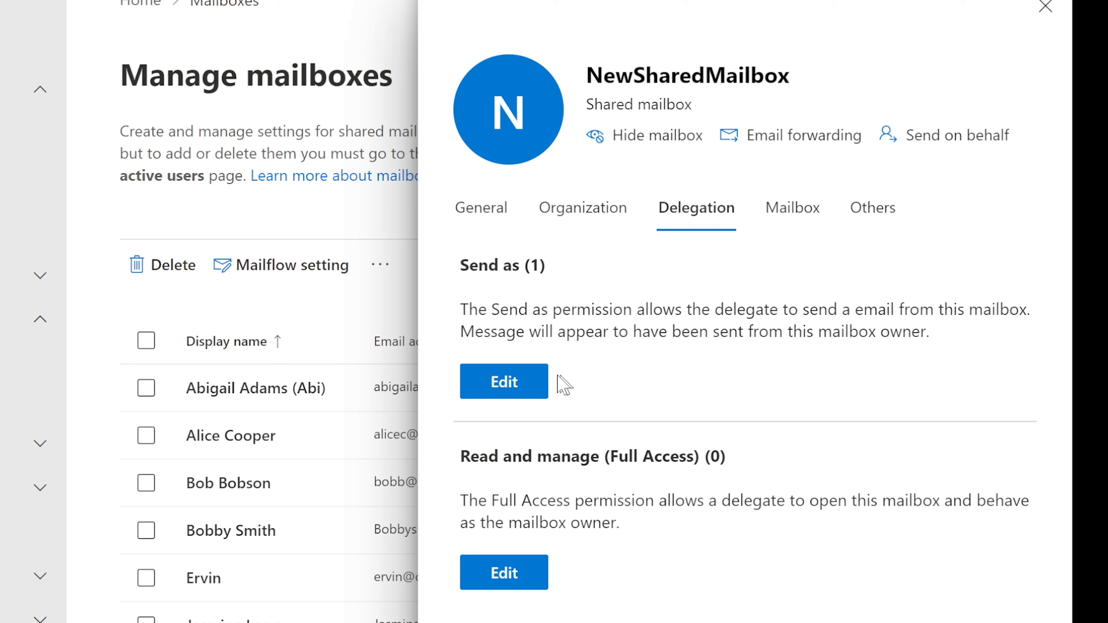
pyautogui.click(497, 390)
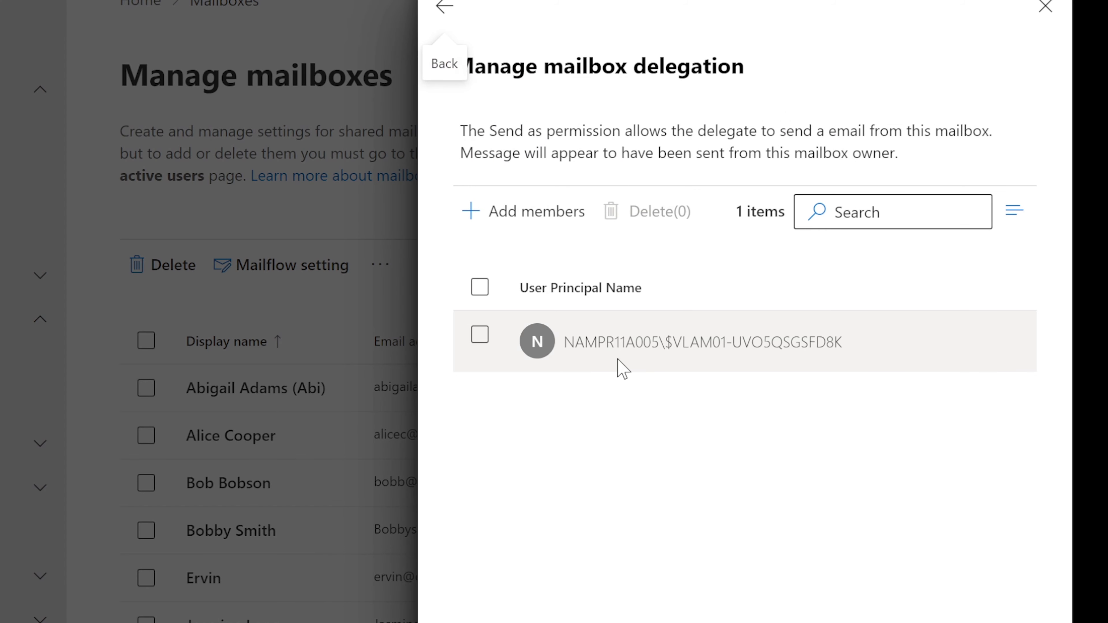
# Add a user found by searching 'm' as a Send as delegate, confirm, and return to Delegation
pyautogui.click(541, 213)
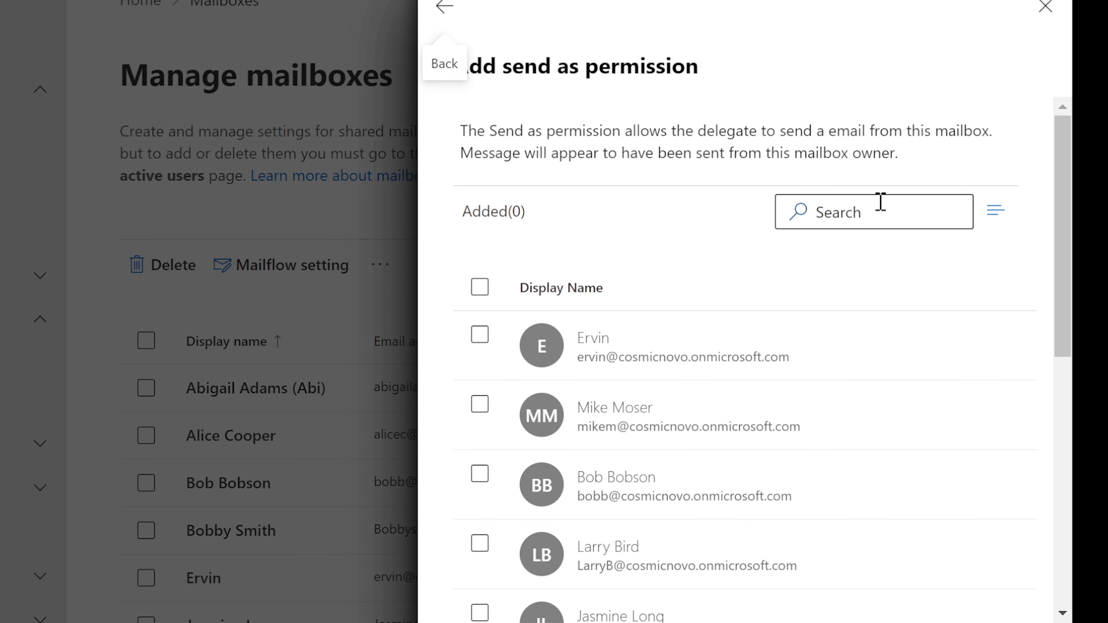
pyautogui.click(867, 210)
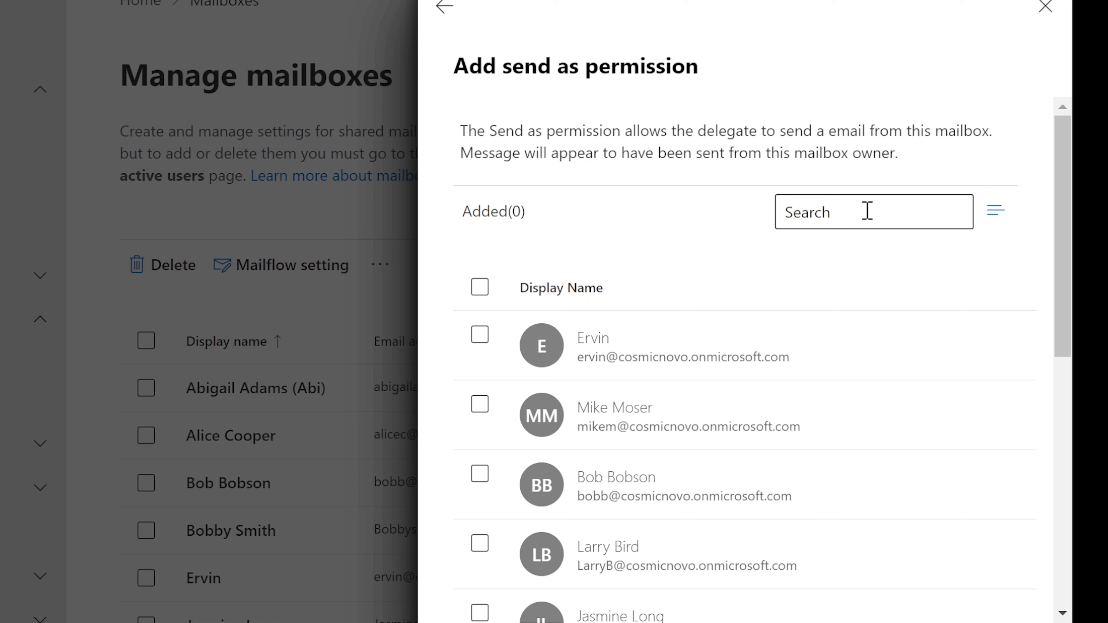
pyautogui.write('m')
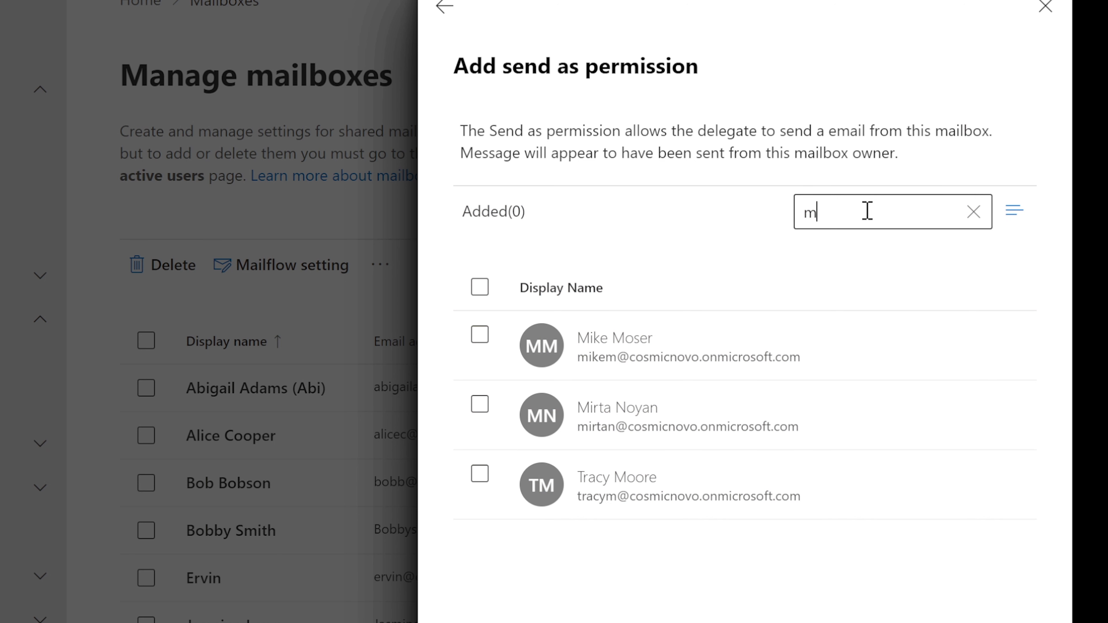
pyautogui.click(663, 486)
pyautogui.click(514, 622)
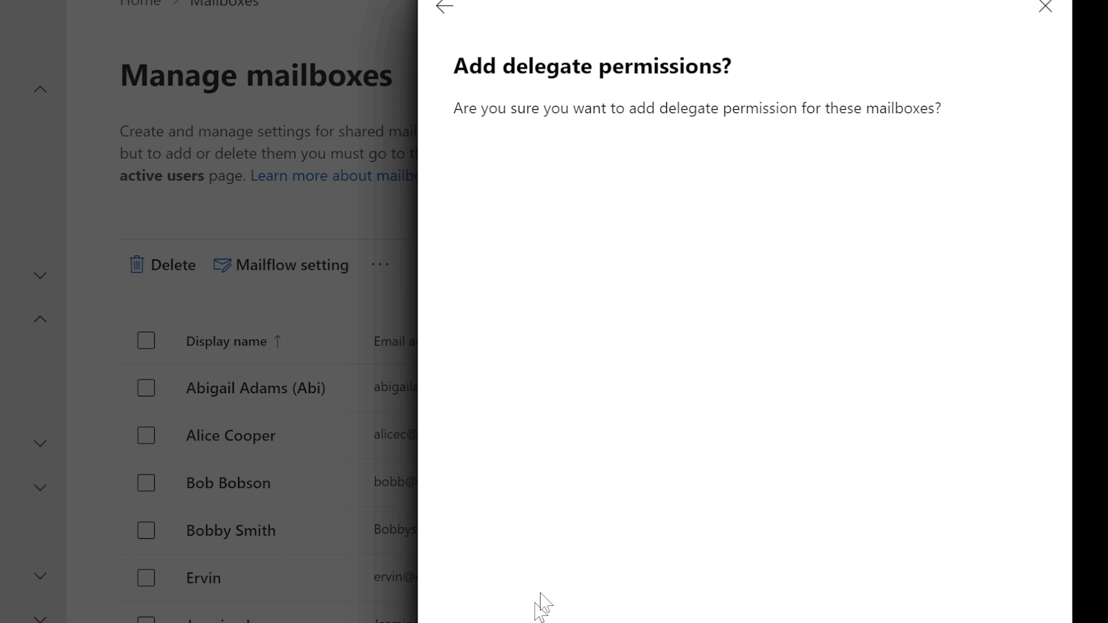
pyautogui.click(514, 622)
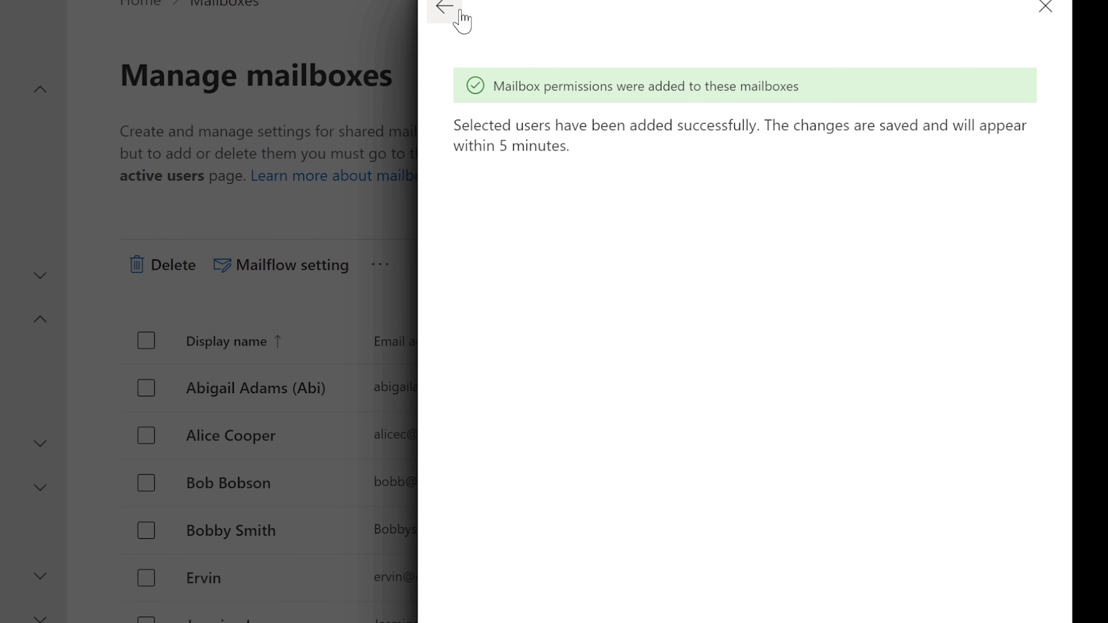
pyautogui.click(448, 7)
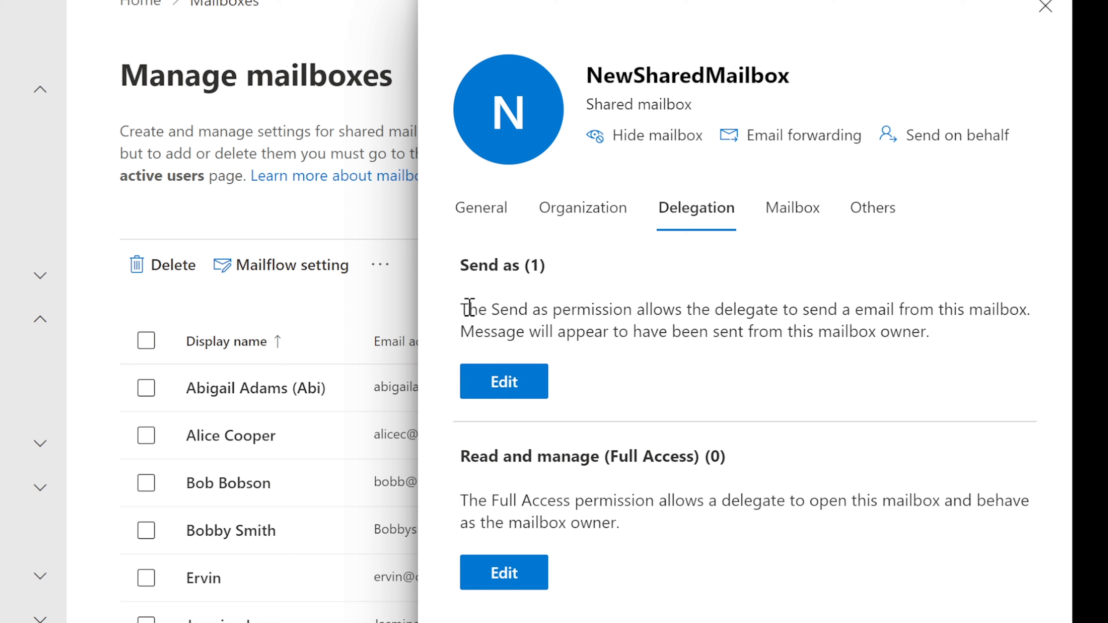
# Review the Send as description and mailbox name, then recheck and close the Send as delegate list
pyautogui.moveTo(461, 309); pyautogui.dragTo(1033, 310)
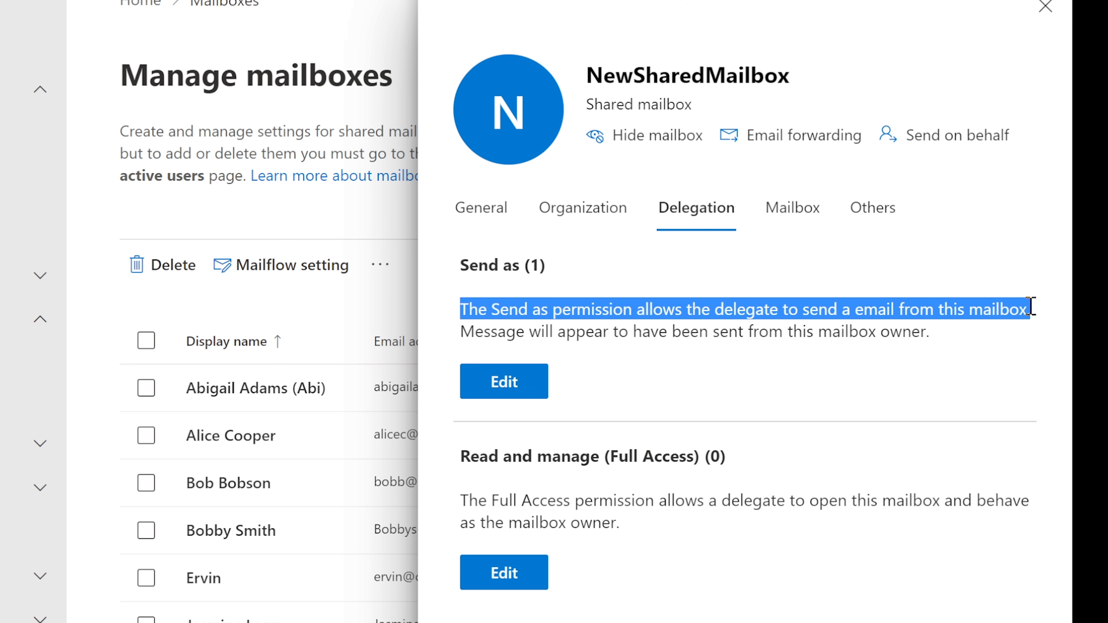
pyautogui.click(972, 309)
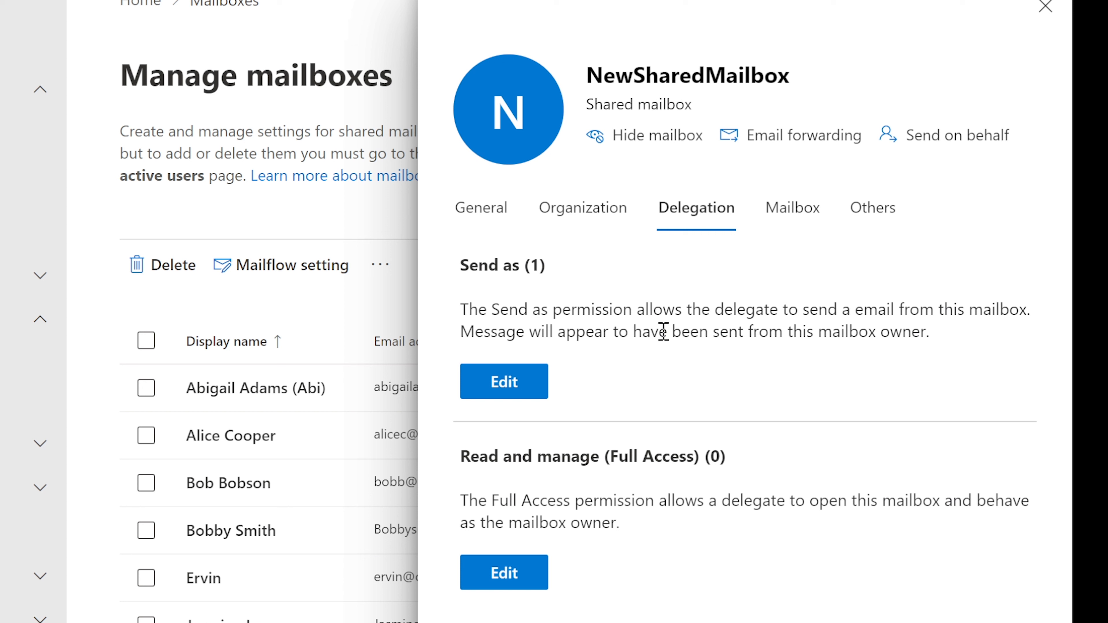
pyautogui.moveTo(589, 72); pyautogui.dragTo(788, 75)
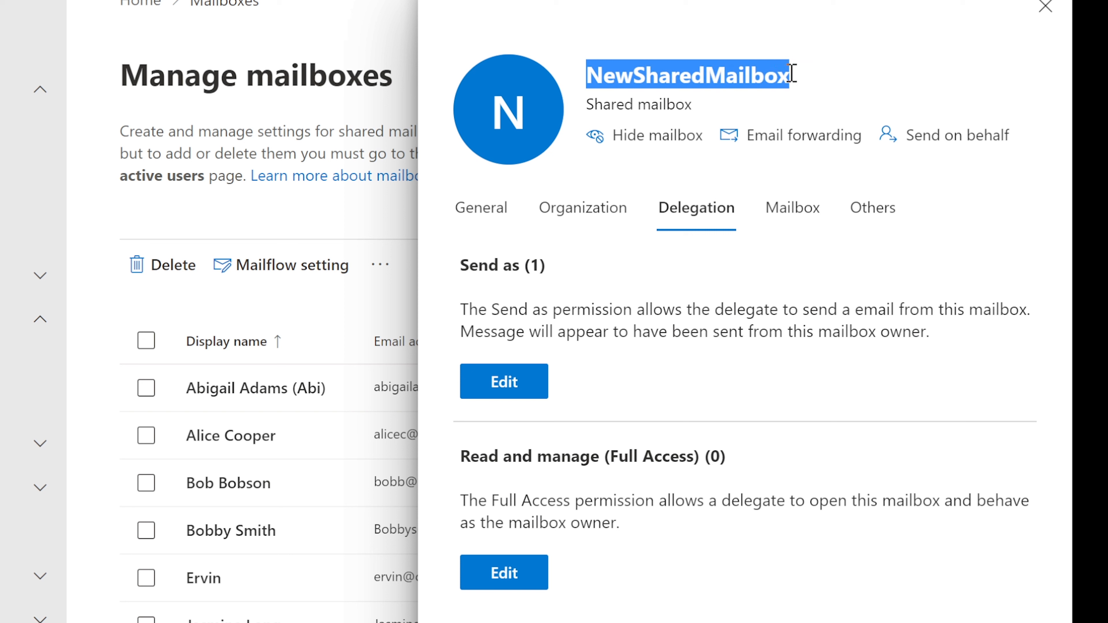
pyautogui.click(770, 74)
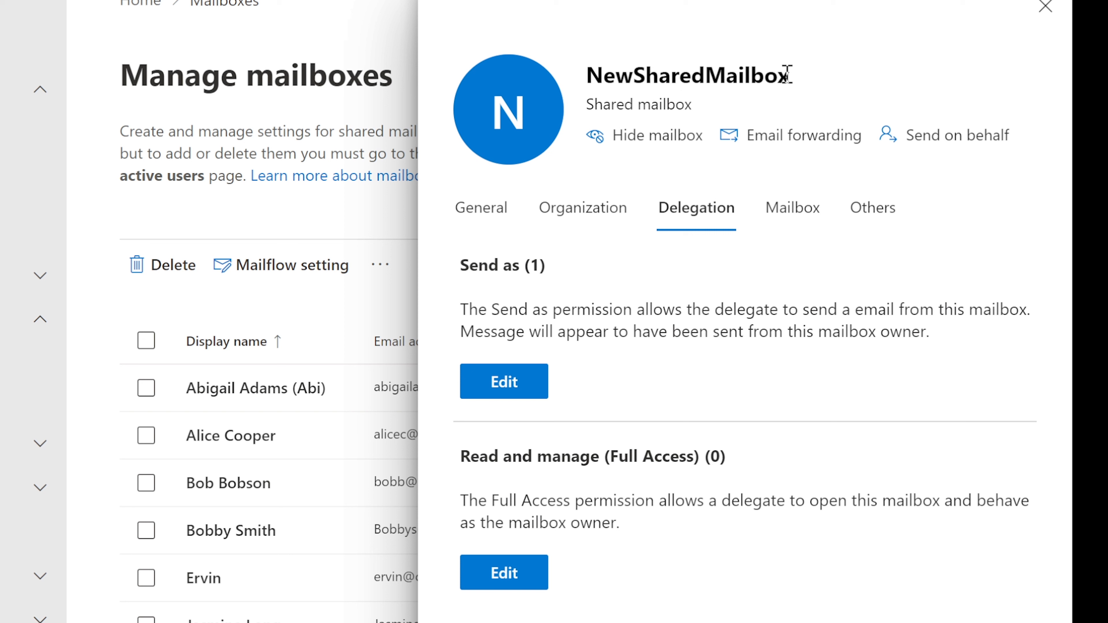
pyautogui.moveTo(801, 81); pyautogui.dragTo(584, 85)
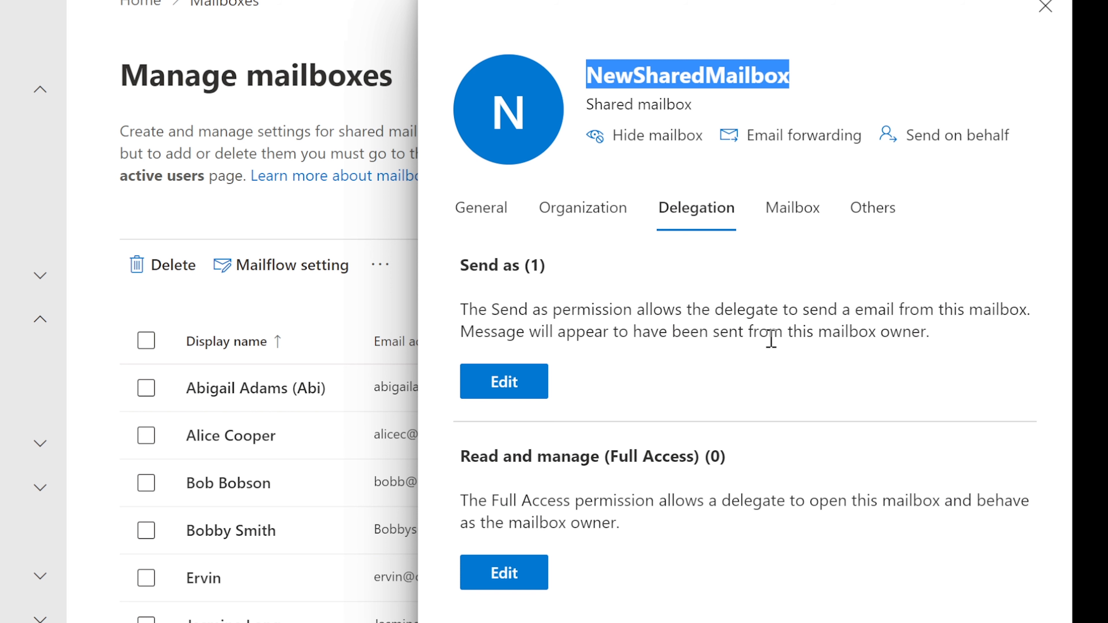
pyautogui.click(519, 383)
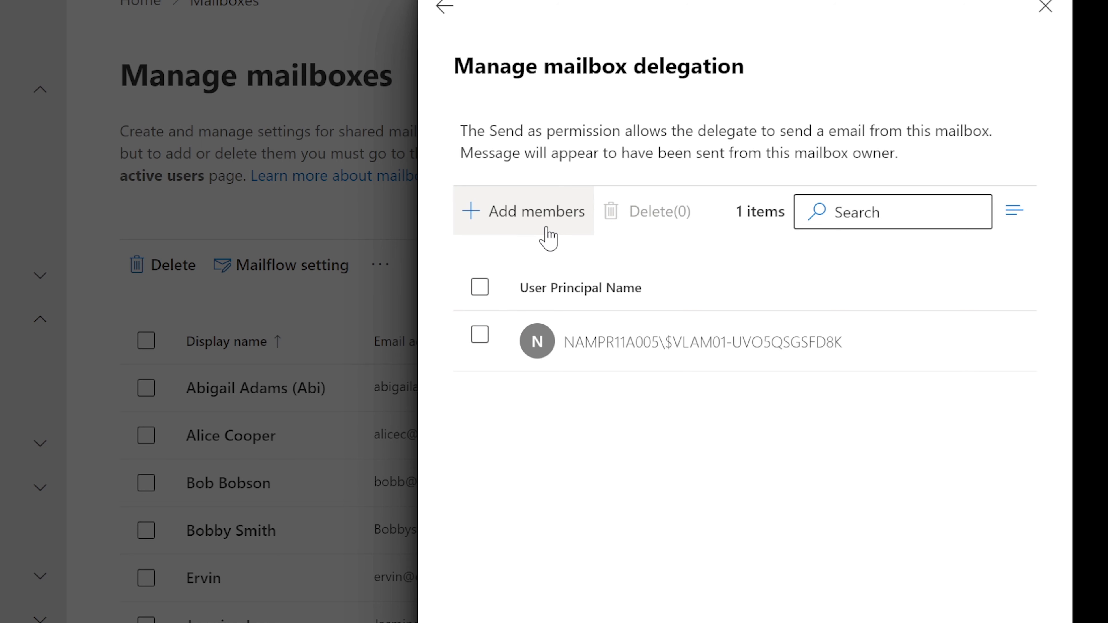
pyautogui.click(1048, 12)
# Confirm the Delegation tab now shows Send as (2) alongside the empty Read and manage section
pyautogui.scroll(5, 313, 557)
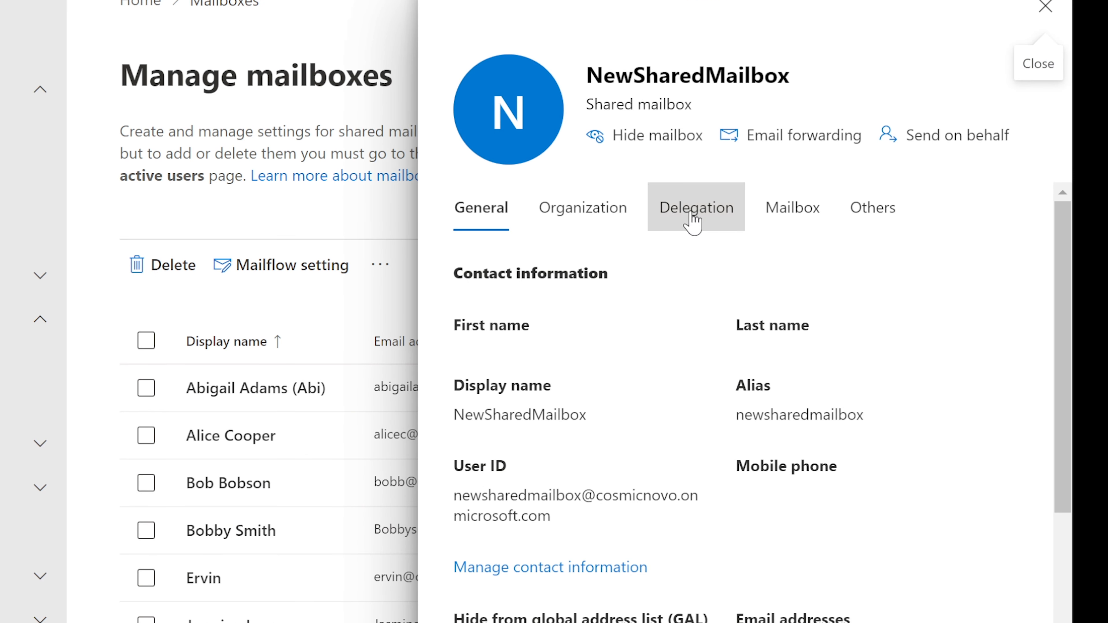
pyautogui.click(693, 224)
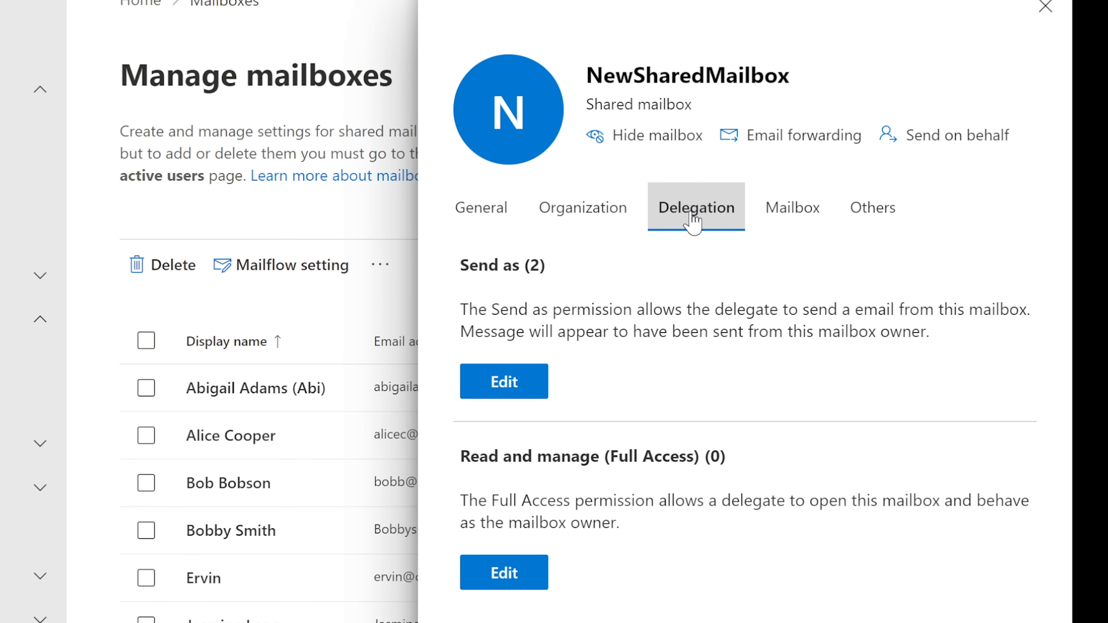
pyautogui.moveTo(551, 267); pyautogui.dragTo(464, 267)
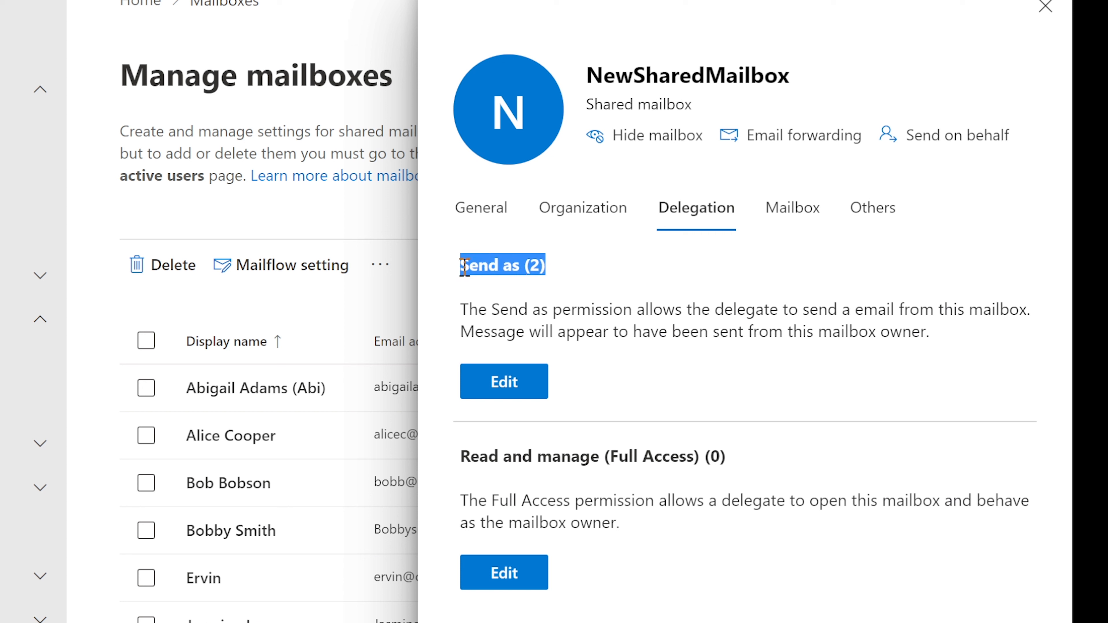
pyautogui.click(718, 263)
pyautogui.moveTo(460, 458); pyautogui.dragTo(729, 455)
pyautogui.click(683, 495)
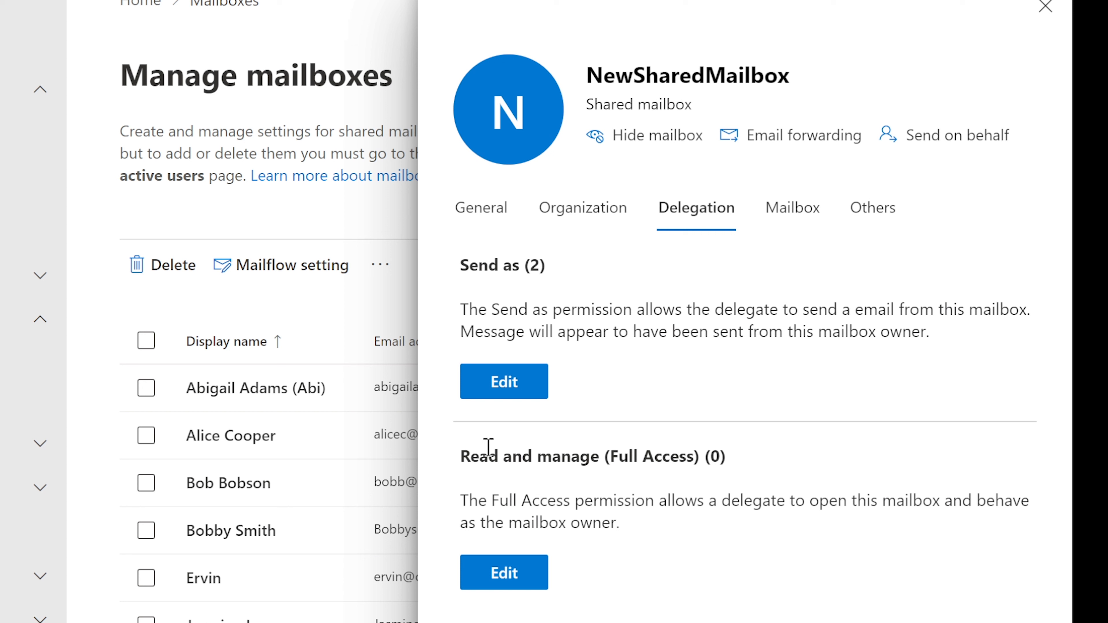
# Close NewSharedMailbox and view a user mailbox's delegation, showing Send on behalf (0)
pyautogui.click(1046, 8)
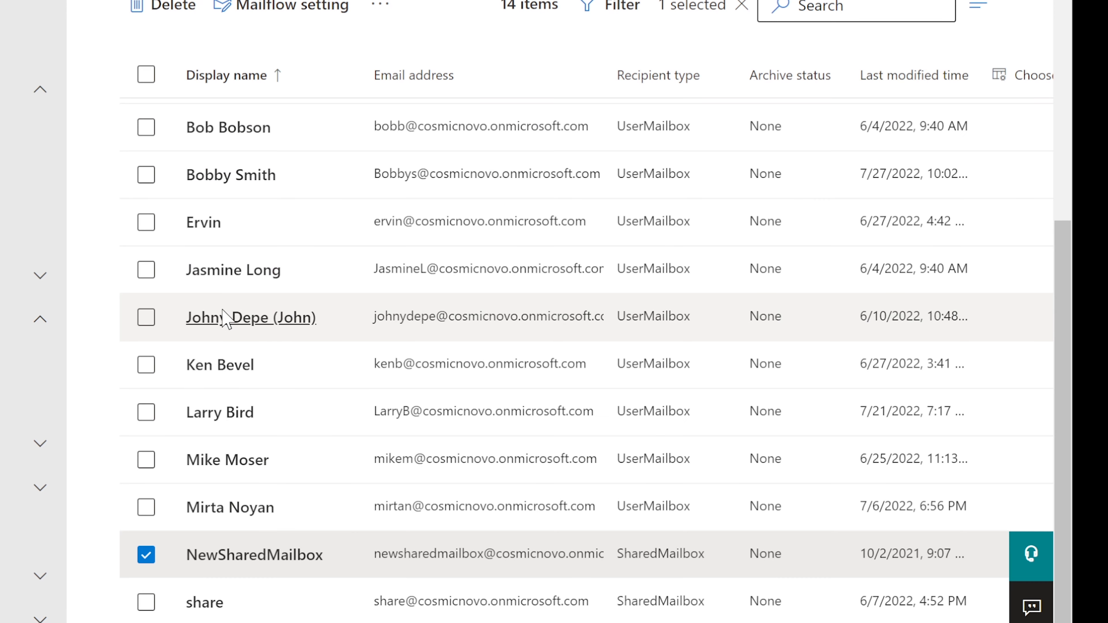
pyautogui.scroll(5, 209, 317)
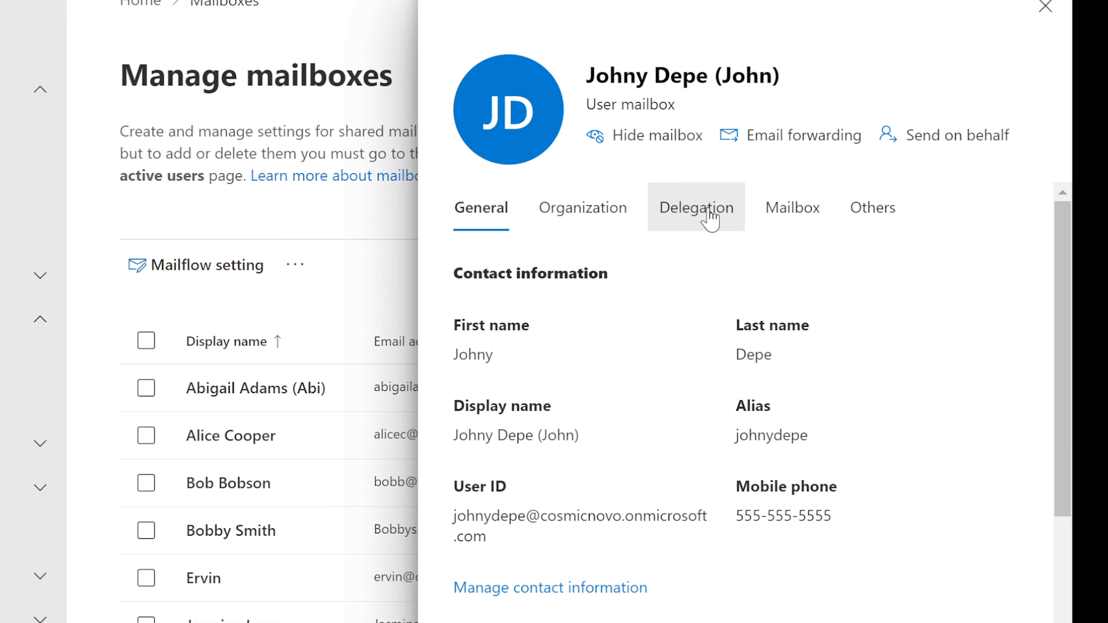
pyautogui.click(705, 214)
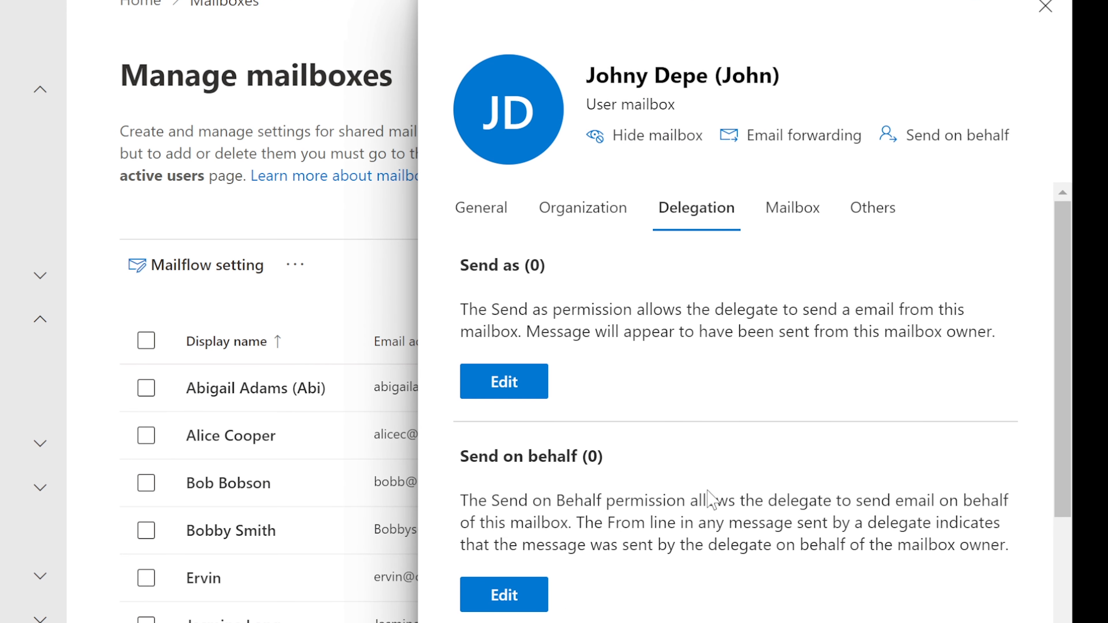
pyautogui.moveTo(608, 458); pyautogui.dragTo(463, 459)
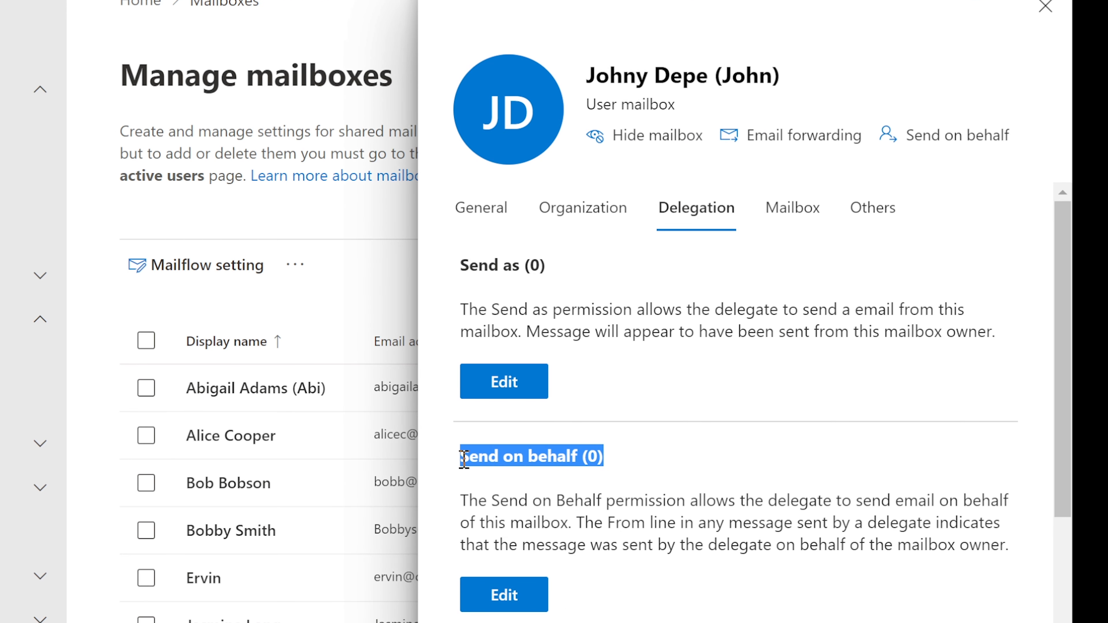
pyautogui.click(574, 460)
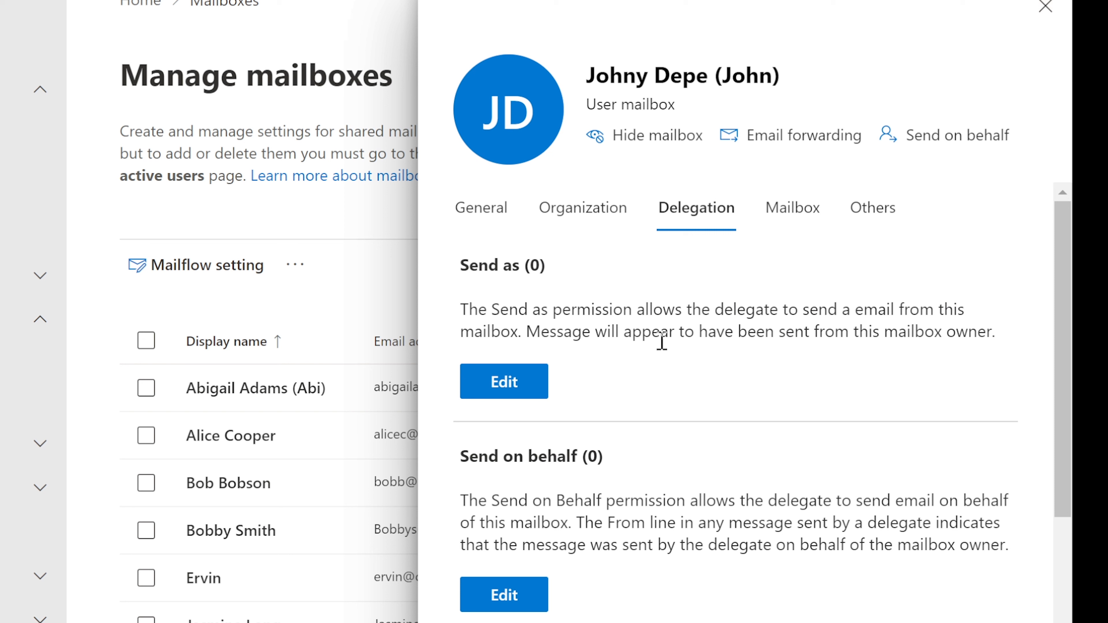
# Read the Send on behalf description and check the mailbox owner's display name
pyautogui.moveTo(465, 500); pyautogui.dragTo(579, 525)
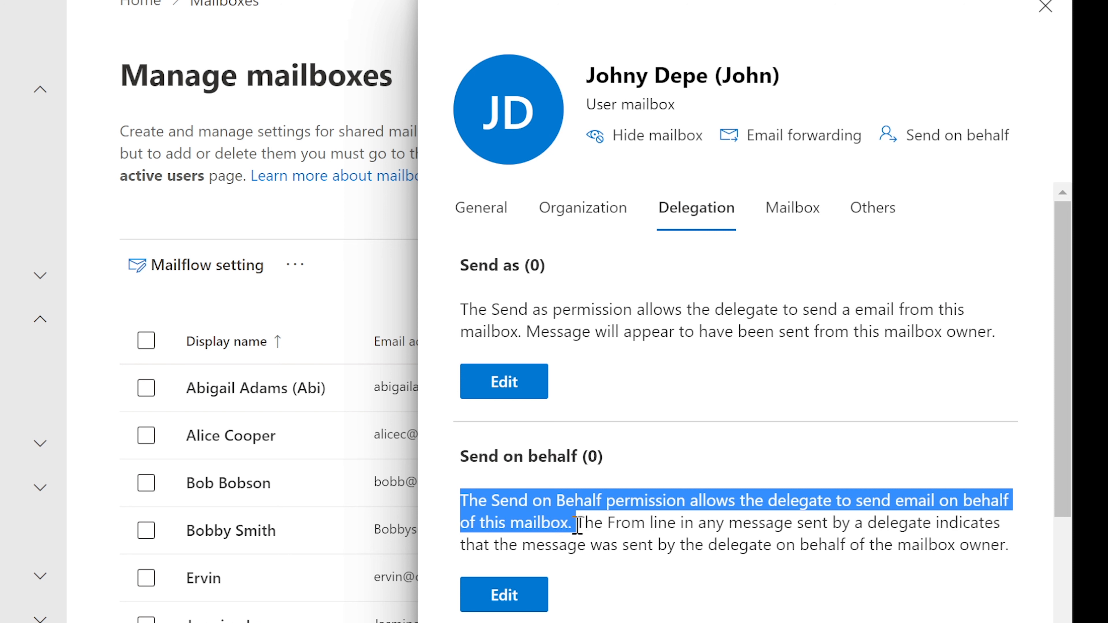
pyautogui.click(583, 522)
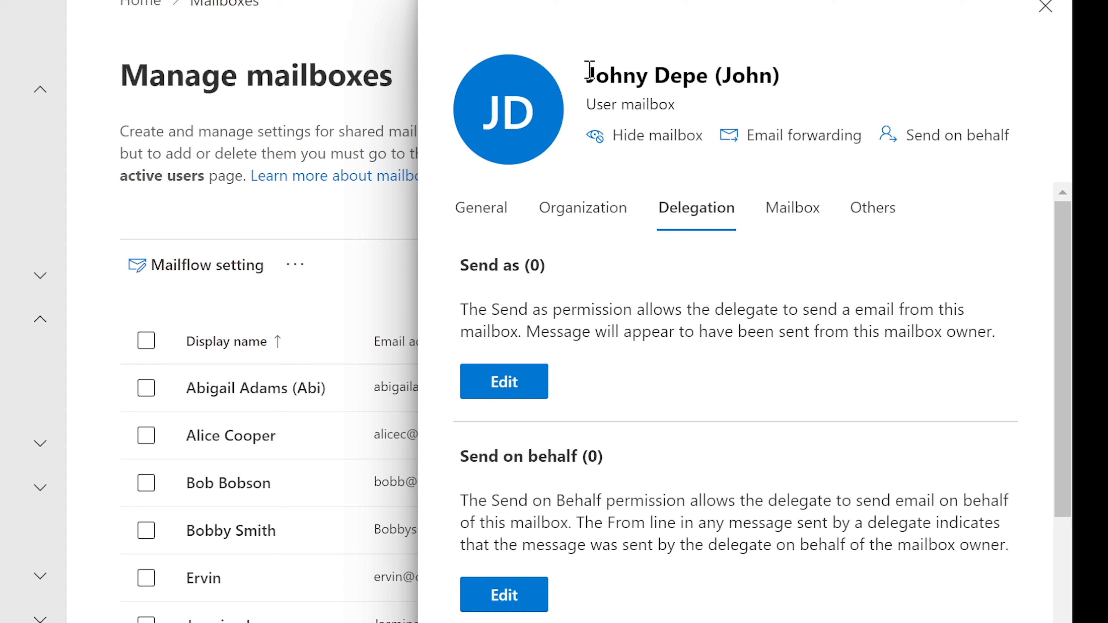
pyautogui.moveTo(589, 71); pyautogui.dragTo(792, 73)
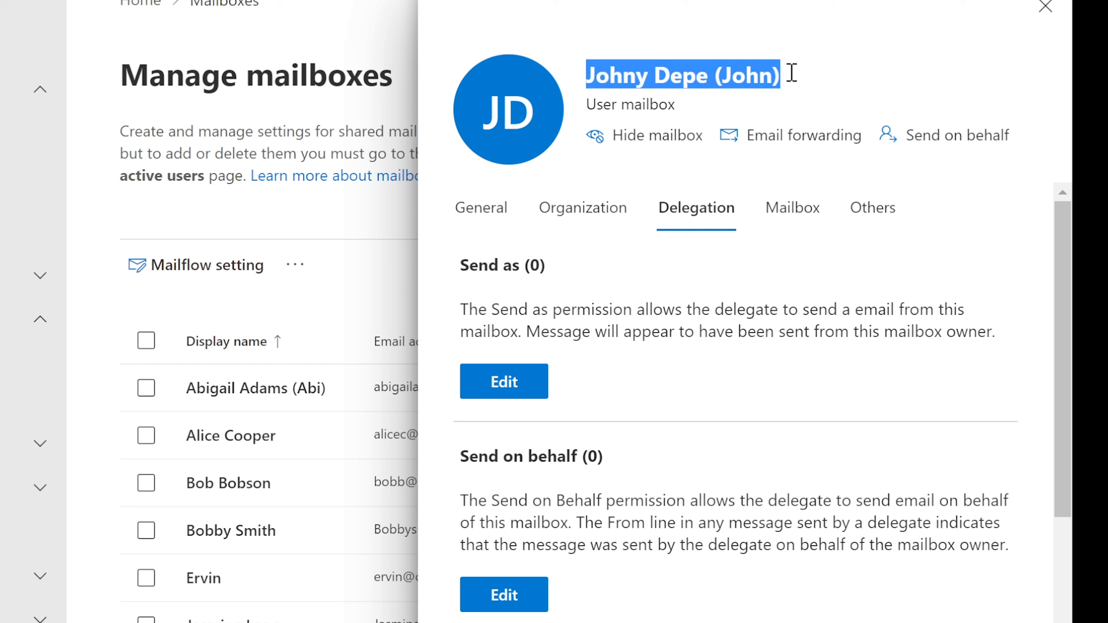
pyautogui.click(765, 75)
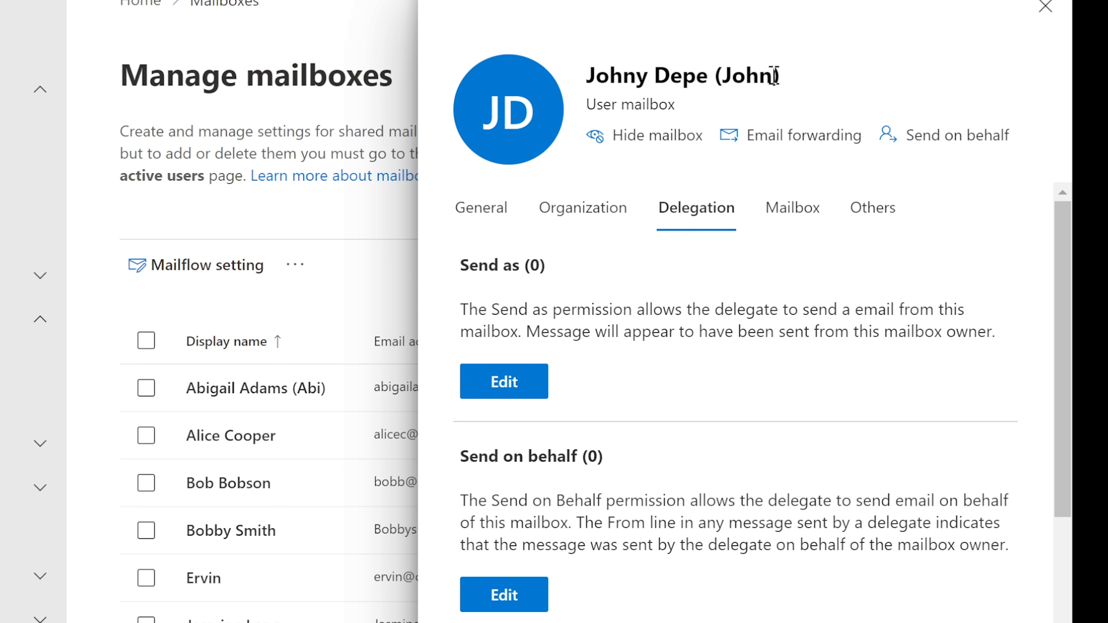
pyautogui.moveTo(773, 75); pyautogui.dragTo(726, 78)
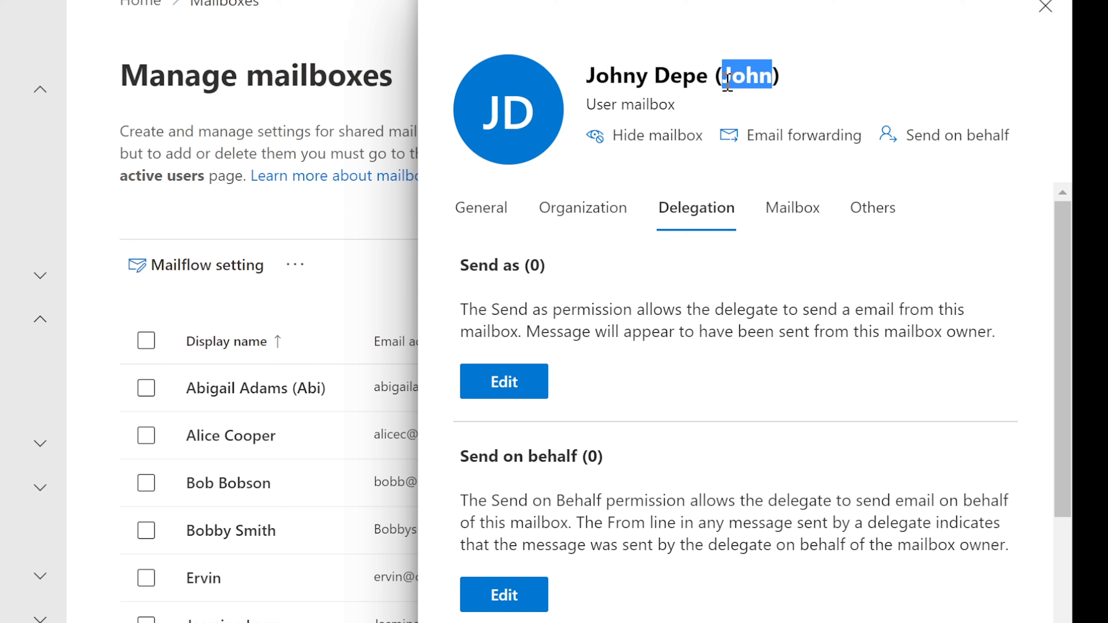
pyautogui.click(724, 75)
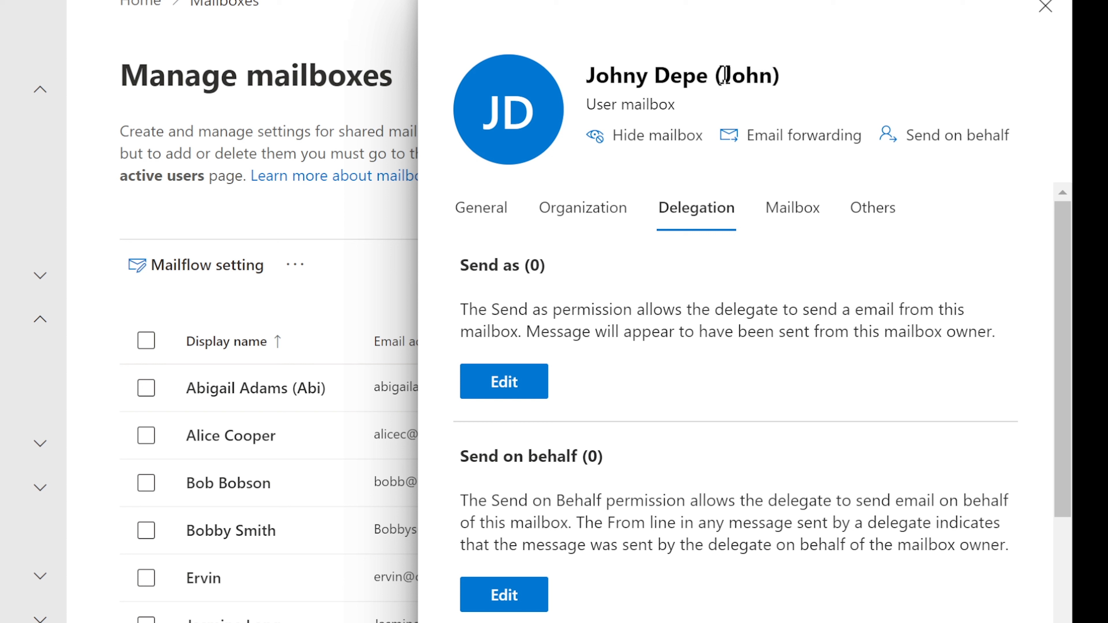
# Close the user mailbox and open NewSharedMailbox's Delegation tab
pyautogui.click(1043, 8)
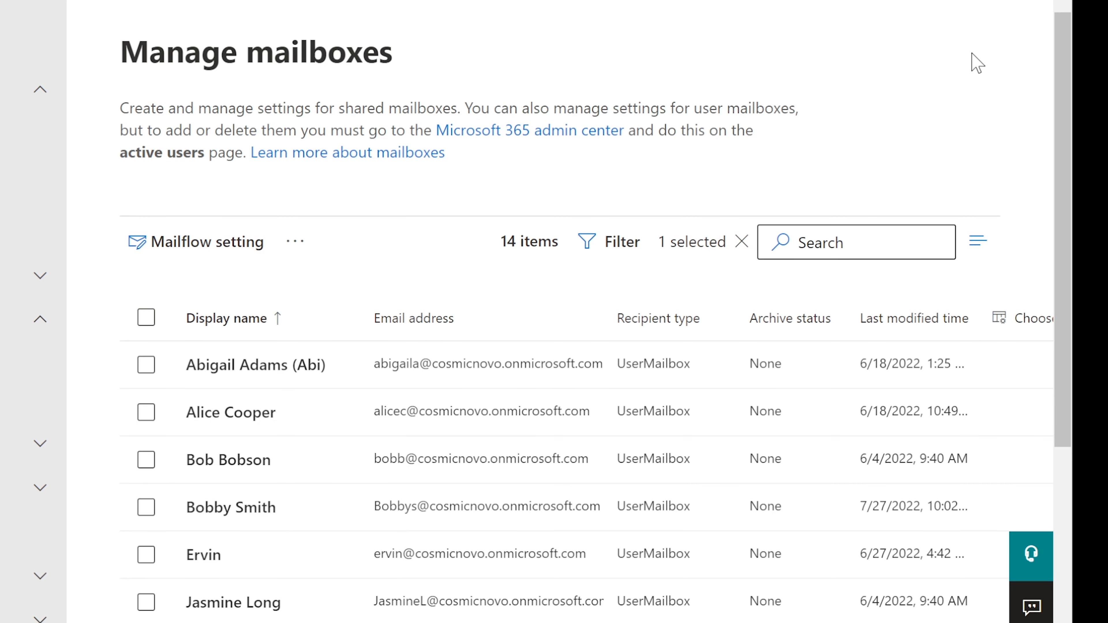
pyautogui.scroll(-4, 359, 369)
pyautogui.scroll(-3, 360, 369)
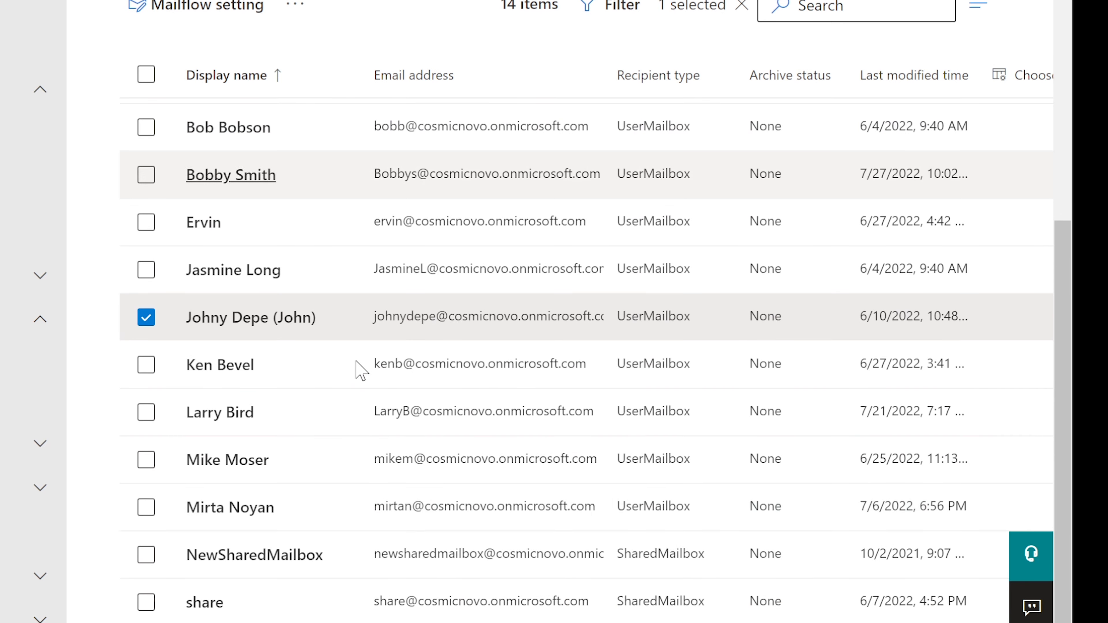
pyautogui.click(265, 557)
pyautogui.scroll(-4, 858, 361)
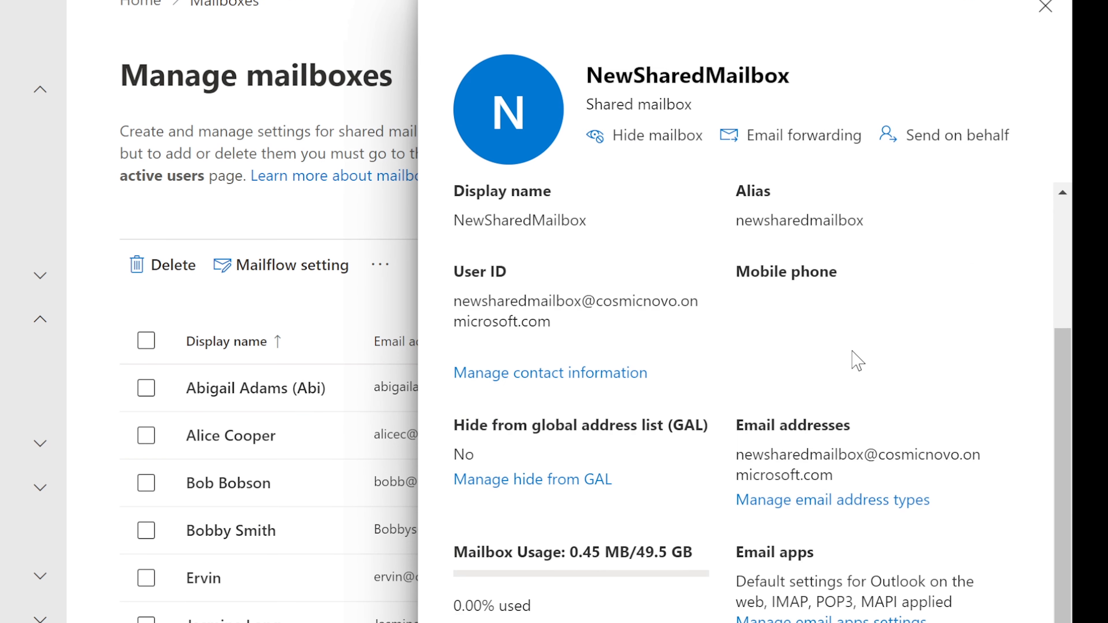
pyautogui.scroll(4, 710, 250)
pyautogui.click(696, 227)
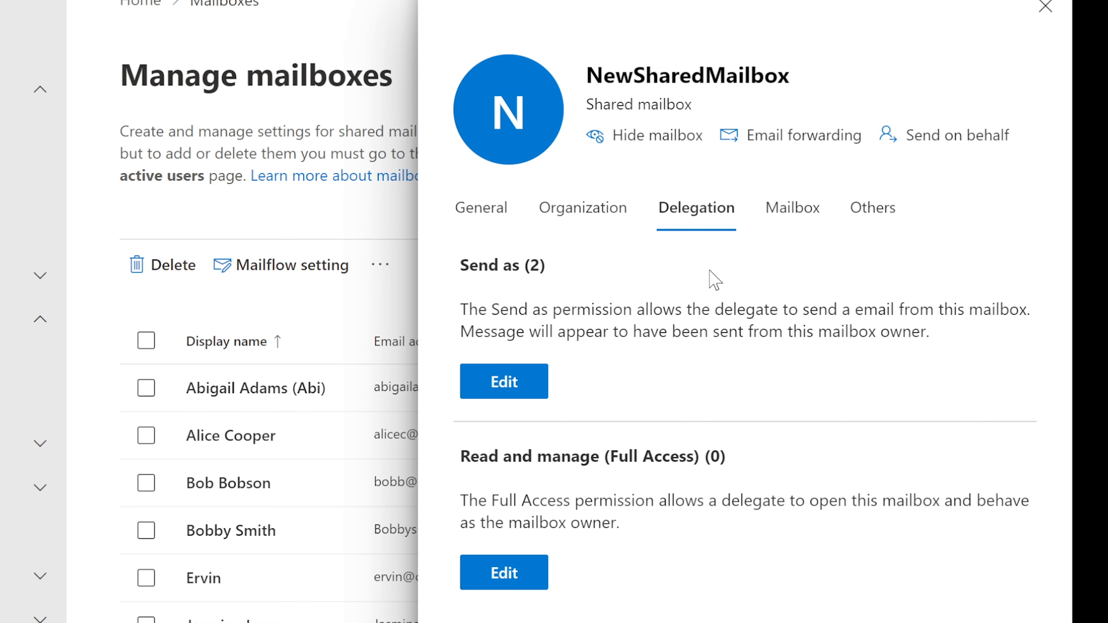
# Review the Read and manage (Full Access) description and edit its empty member list
pyautogui.moveTo(469, 455); pyautogui.dragTo(670, 457)
pyautogui.moveTo(460, 501); pyautogui.dragTo(916, 528)
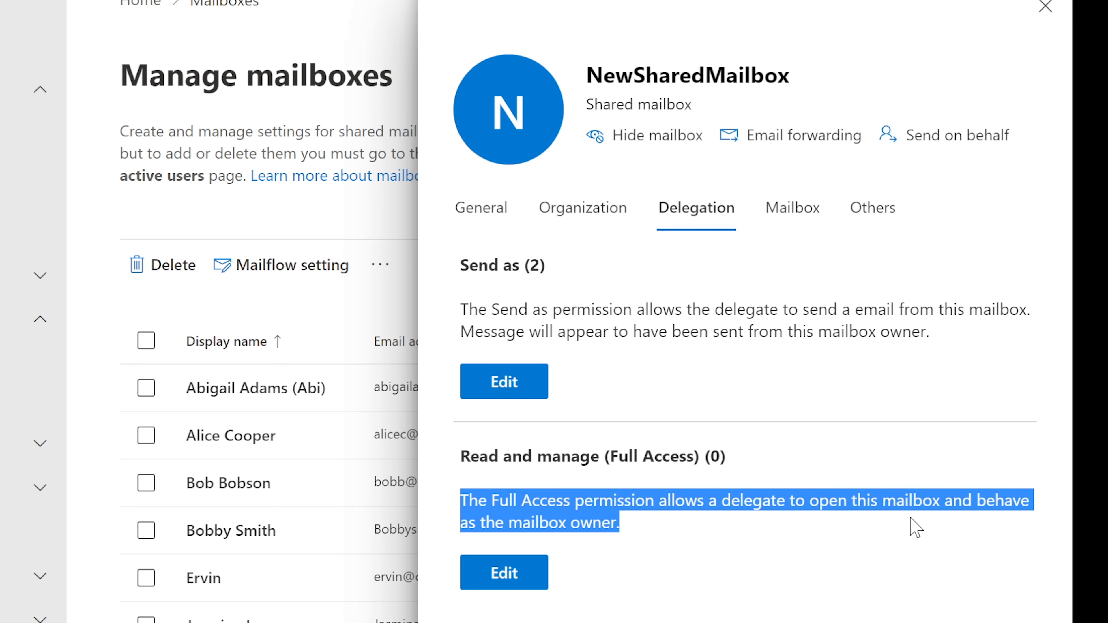
pyautogui.click(759, 493)
pyautogui.moveTo(620, 524); pyautogui.dragTo(445, 508)
pyautogui.click(480, 498)
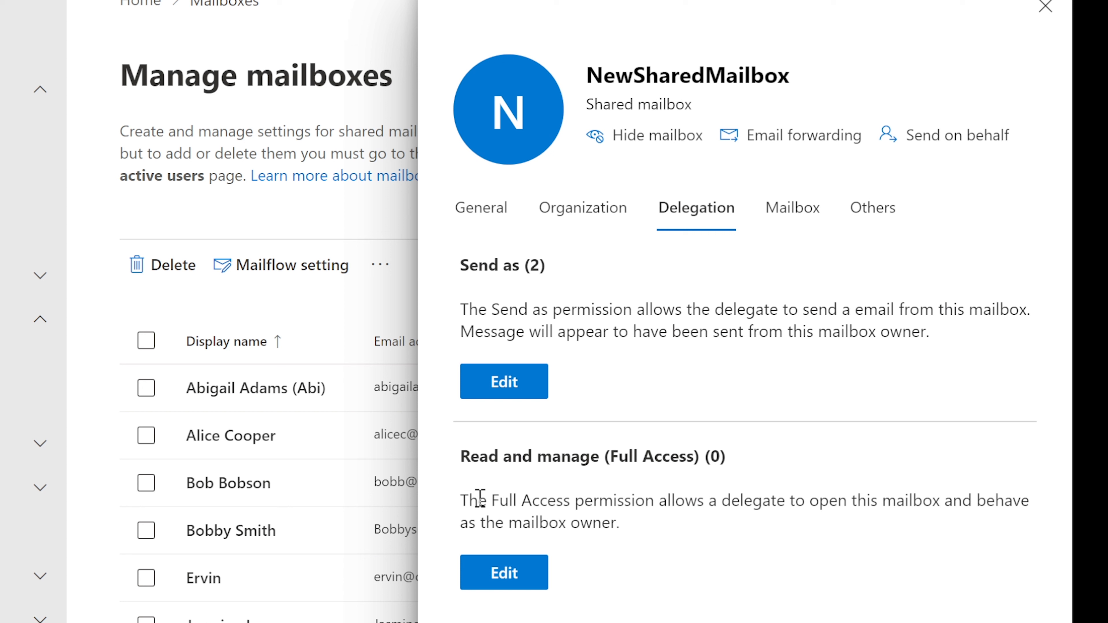
pyautogui.click(498, 572)
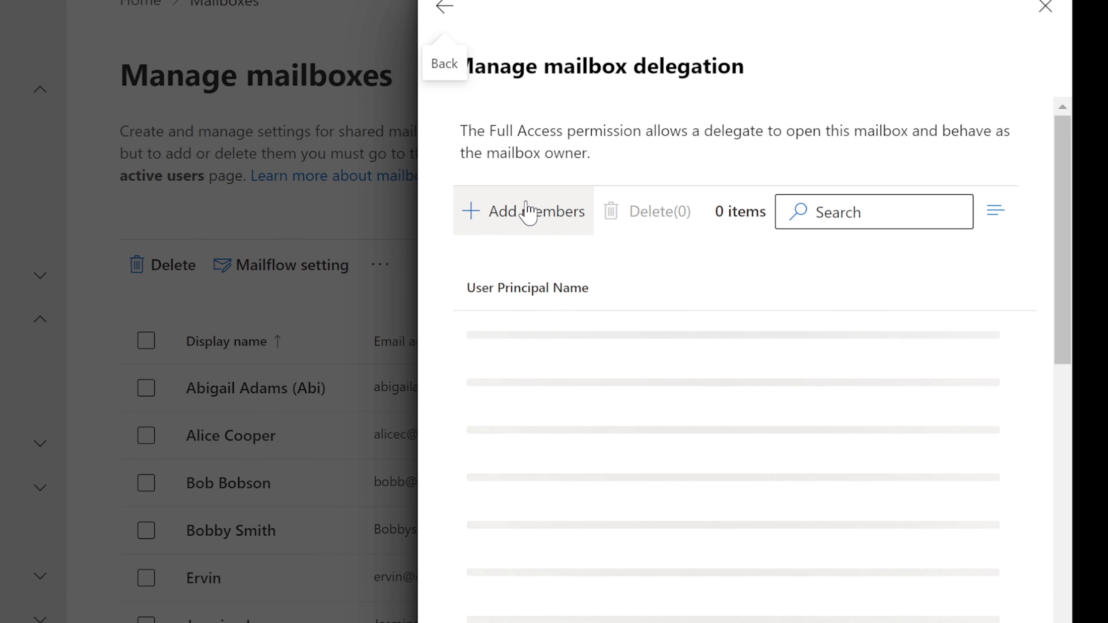
# Add a user found by name search as a Full Access delegate, confirm, and return to Delegation
pyautogui.click(528, 220)
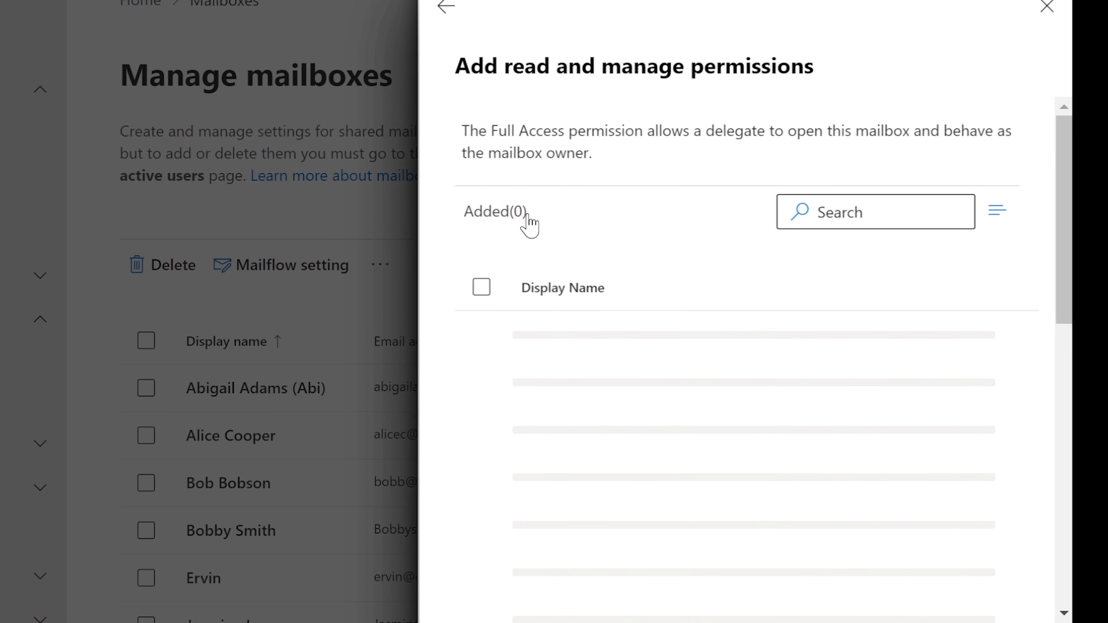
pyautogui.click(863, 208)
pyautogui.write('t')
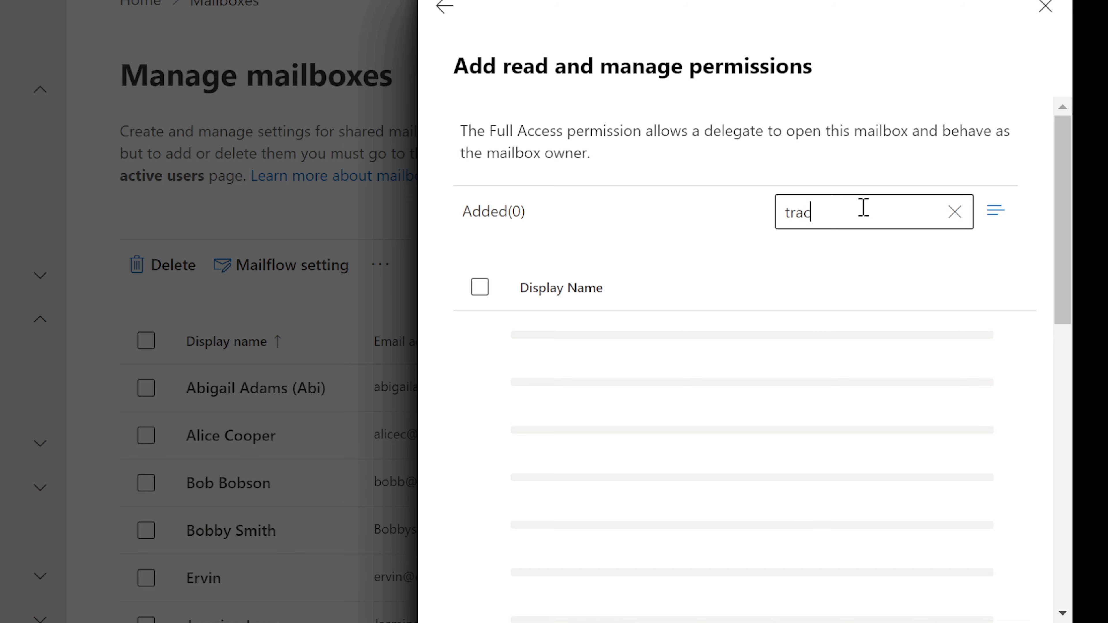
pyautogui.write('rac')
pyautogui.click(479, 334)
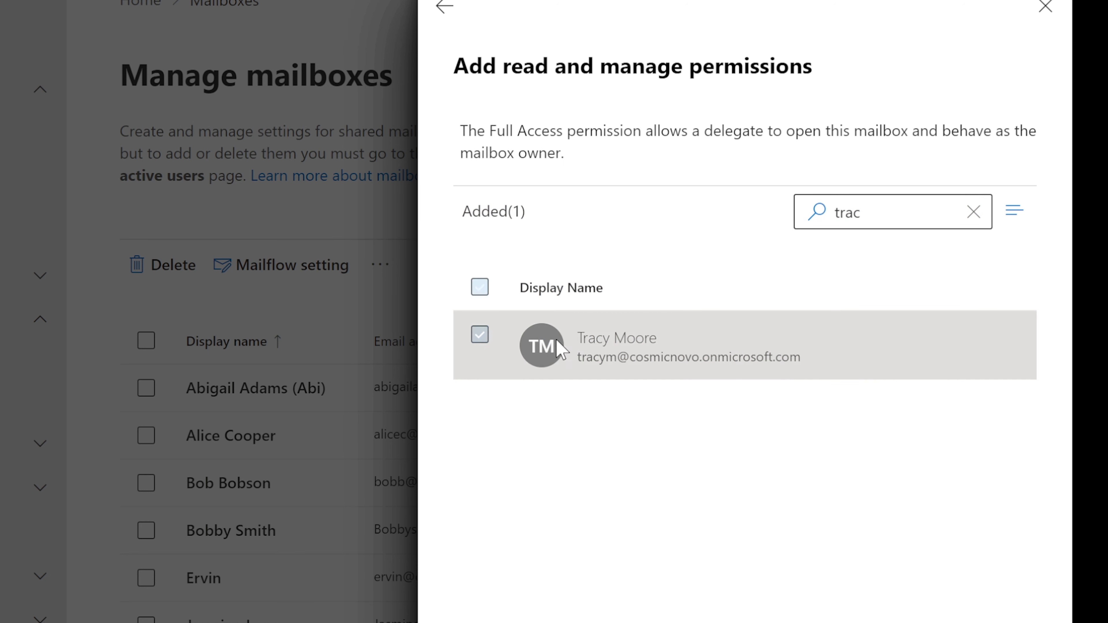
pyautogui.click(532, 622)
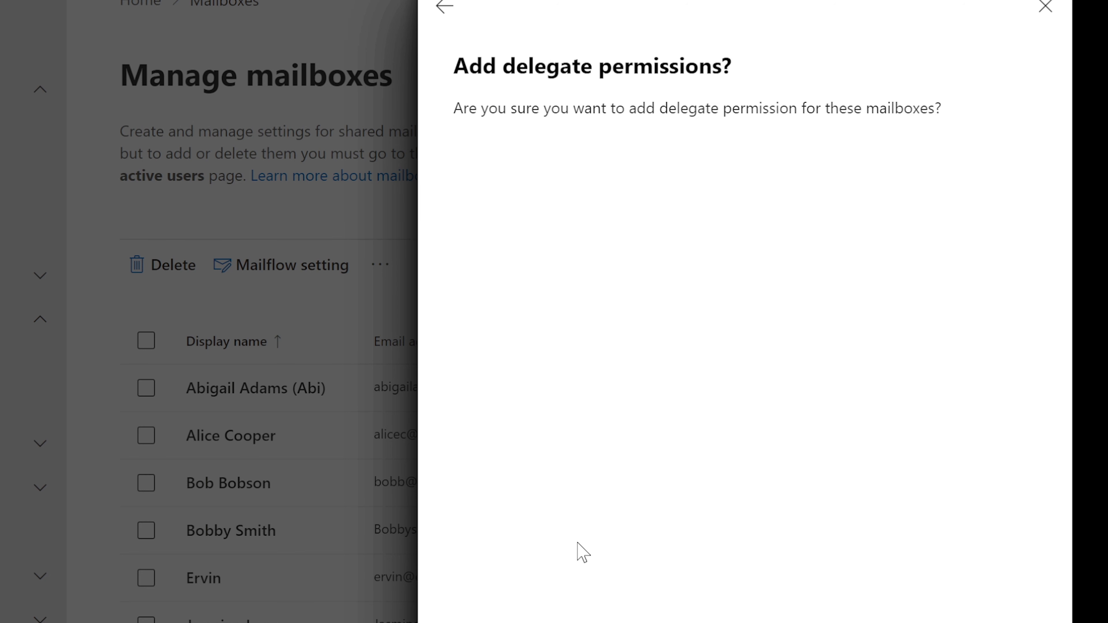
pyautogui.click(504, 622)
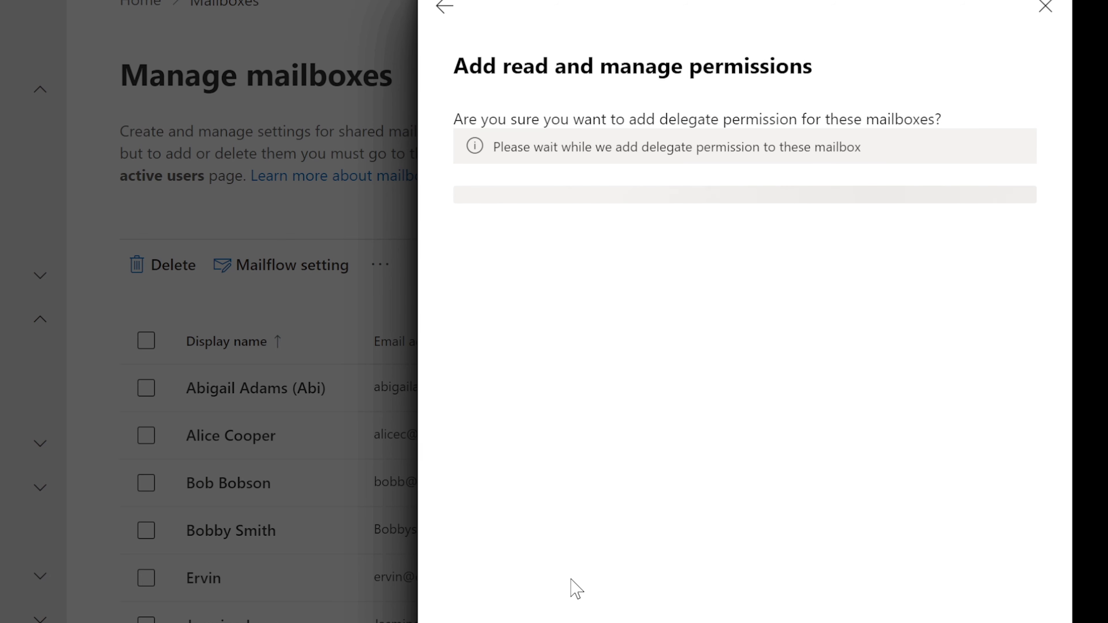
pyautogui.click(443, 14)
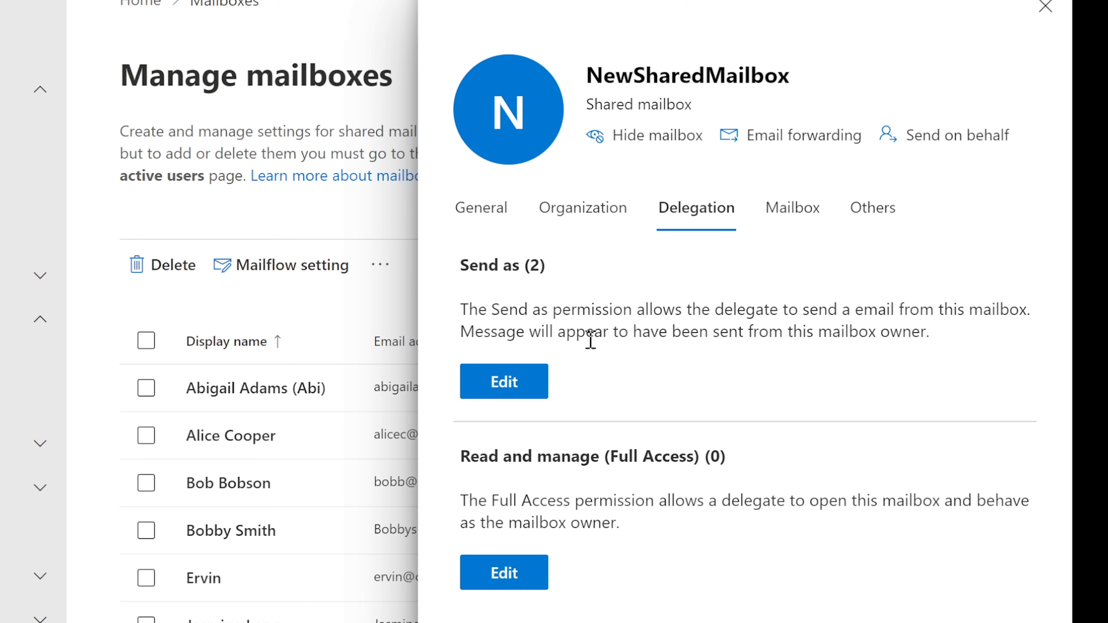
pyautogui.moveTo(463, 262); pyautogui.dragTo(564, 277)
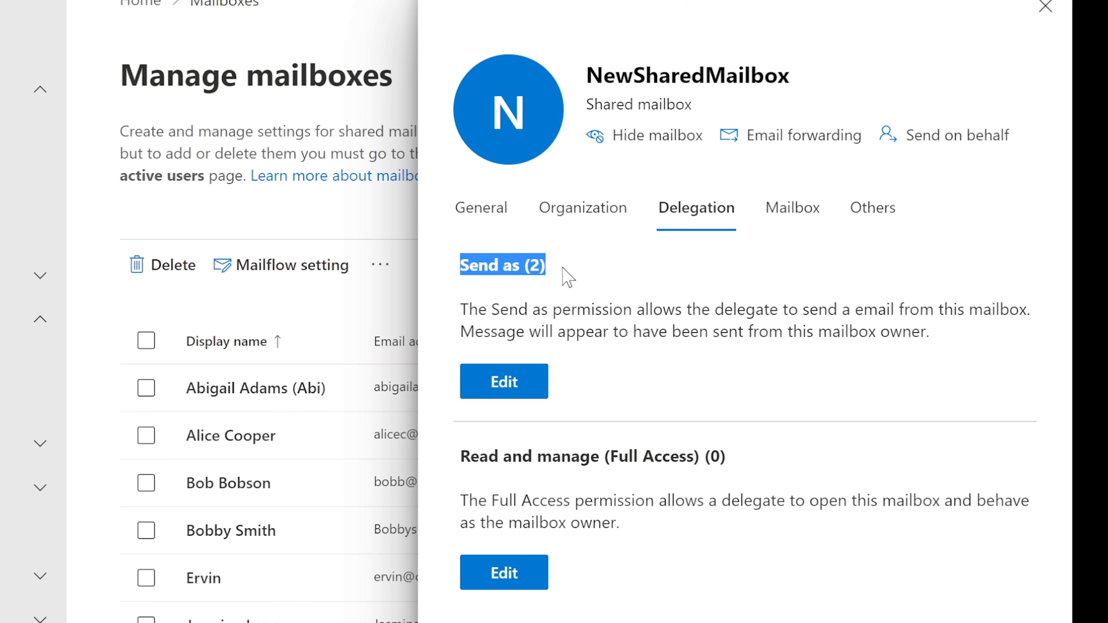
# On the new message, show the From field and list the available sender addresses
pyautogui.click(561, 309)
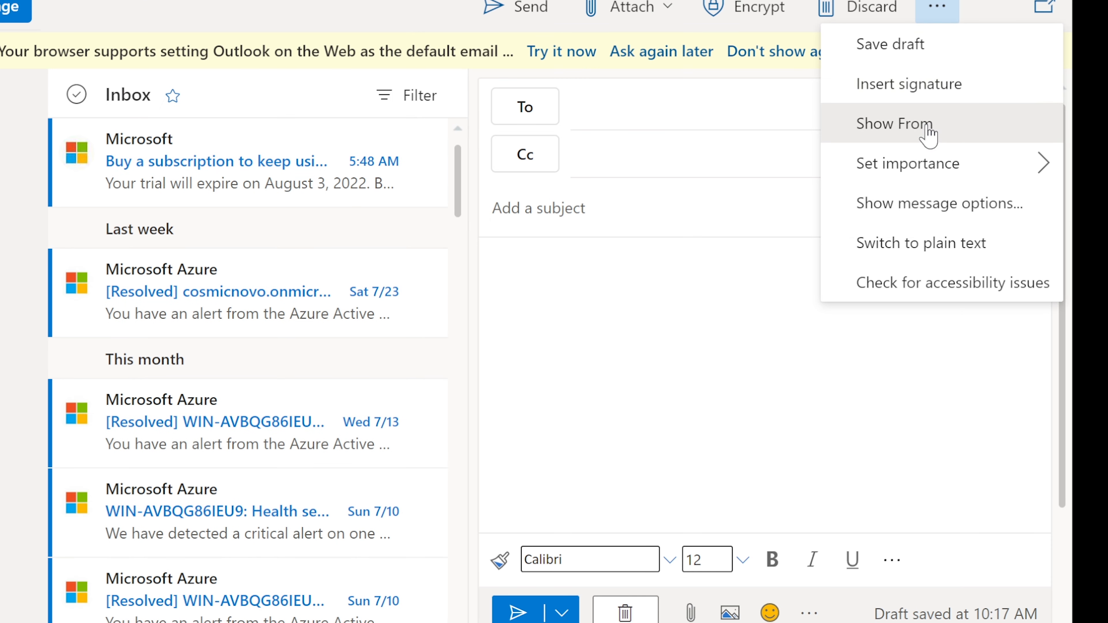
pyautogui.click(928, 136)
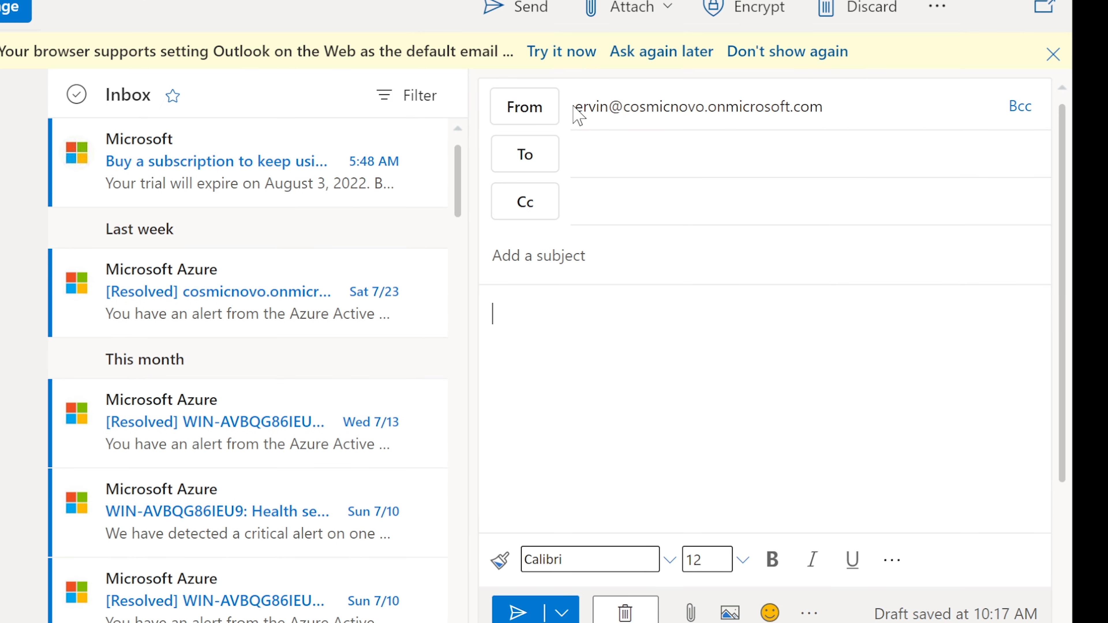
pyautogui.click(522, 114)
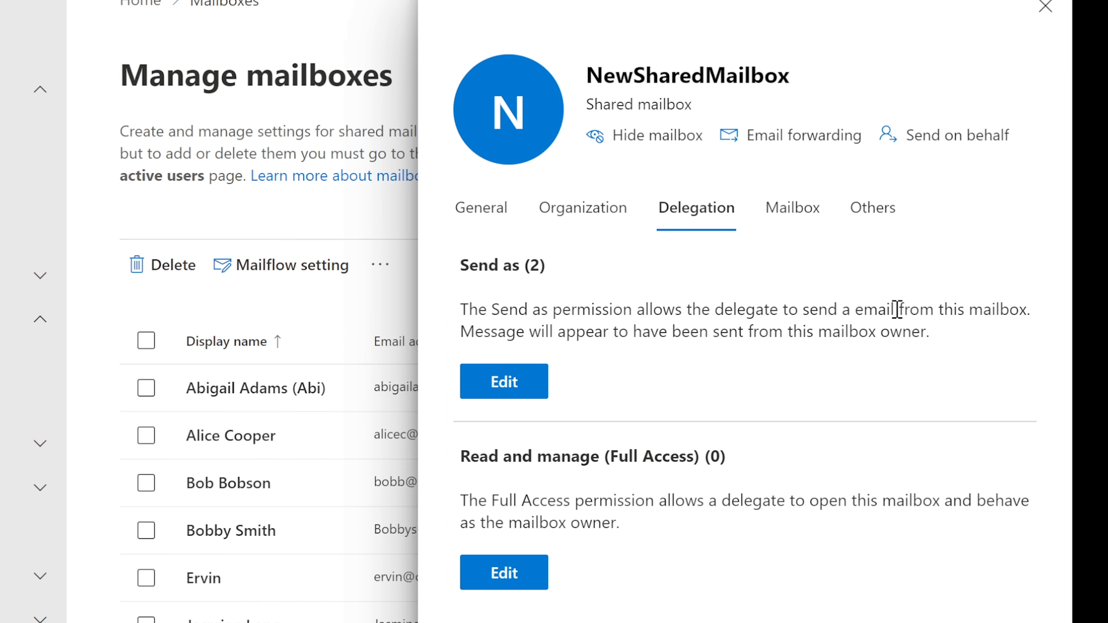
pyautogui.moveTo(587, 75); pyautogui.dragTo(797, 77)
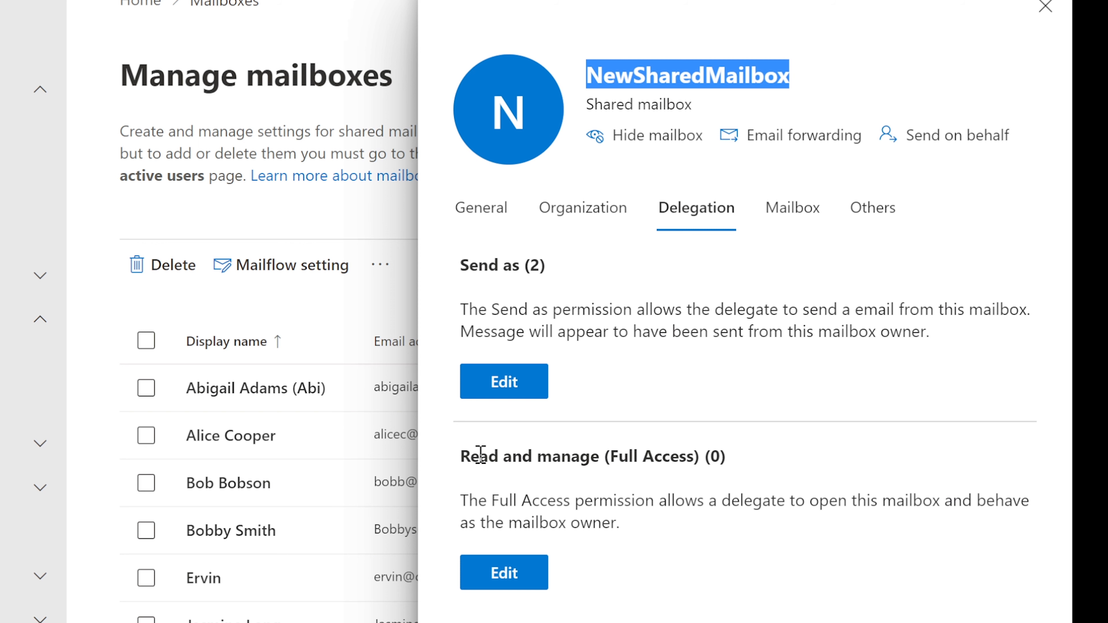
pyautogui.moveTo(467, 458); pyautogui.dragTo(740, 498)
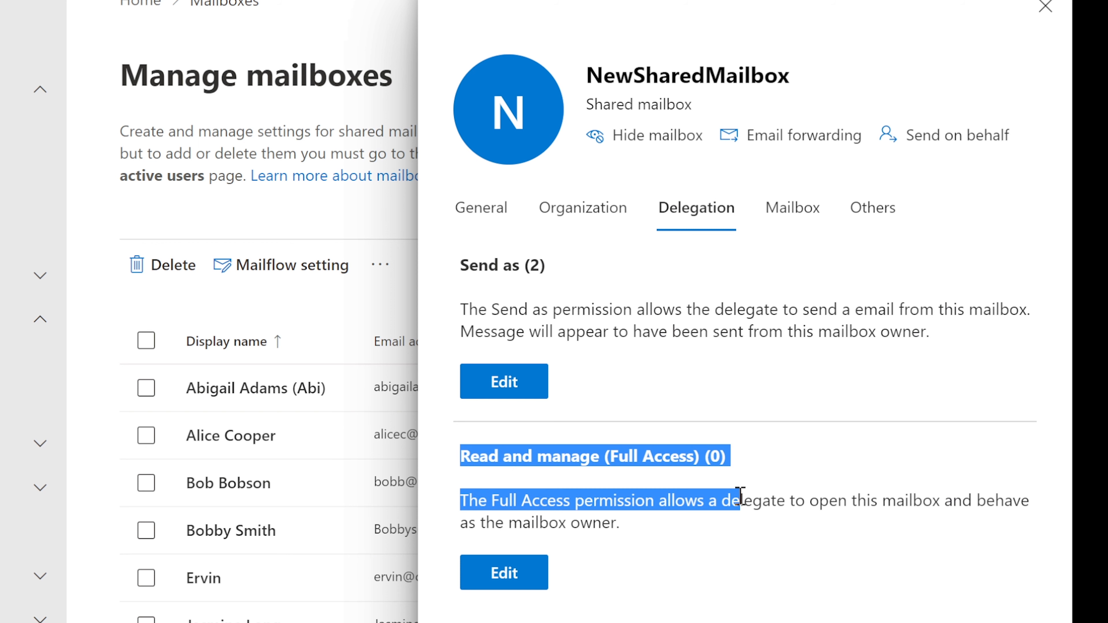
pyautogui.click(738, 512)
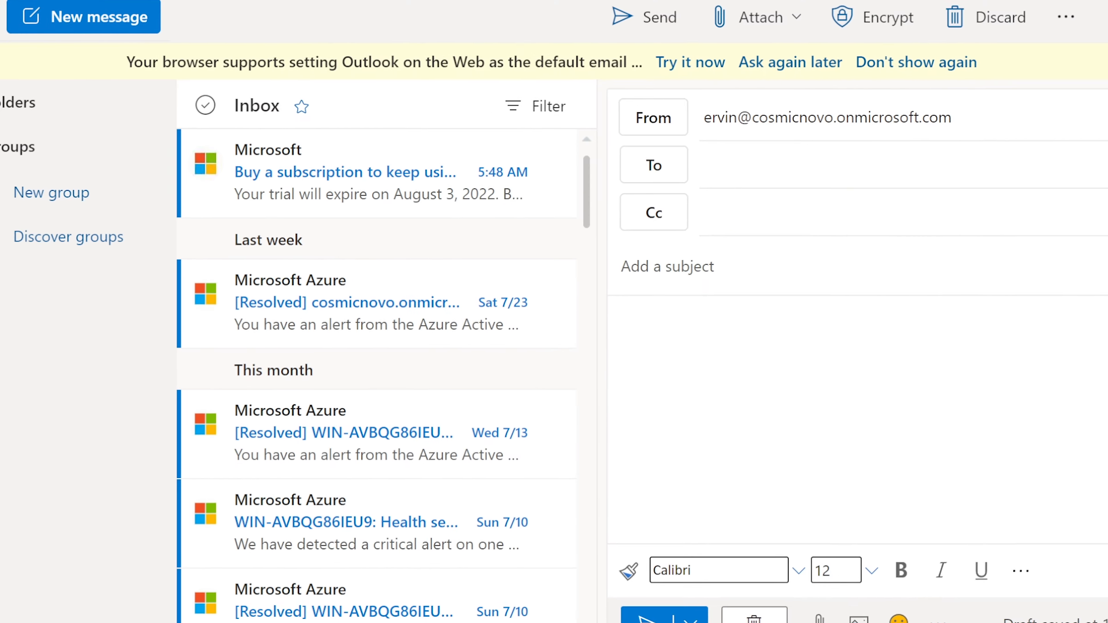
# Add NewSharedMailbox as a shared folder under Folders, picking it from the suggestions
pyautogui.click(122, 113)
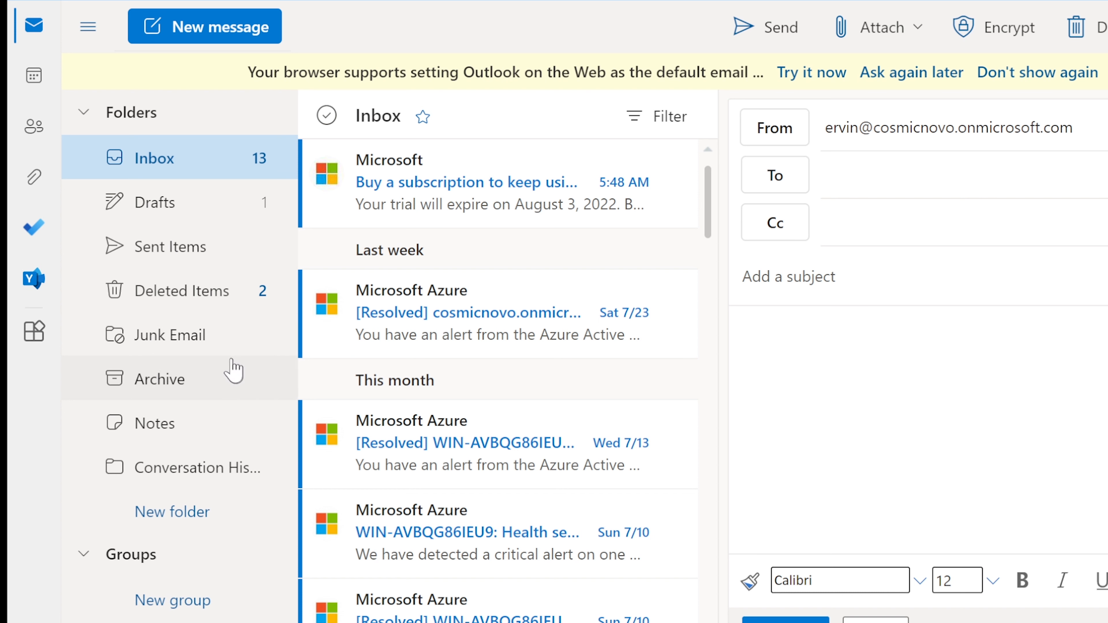
pyautogui.rightClick(130, 114)
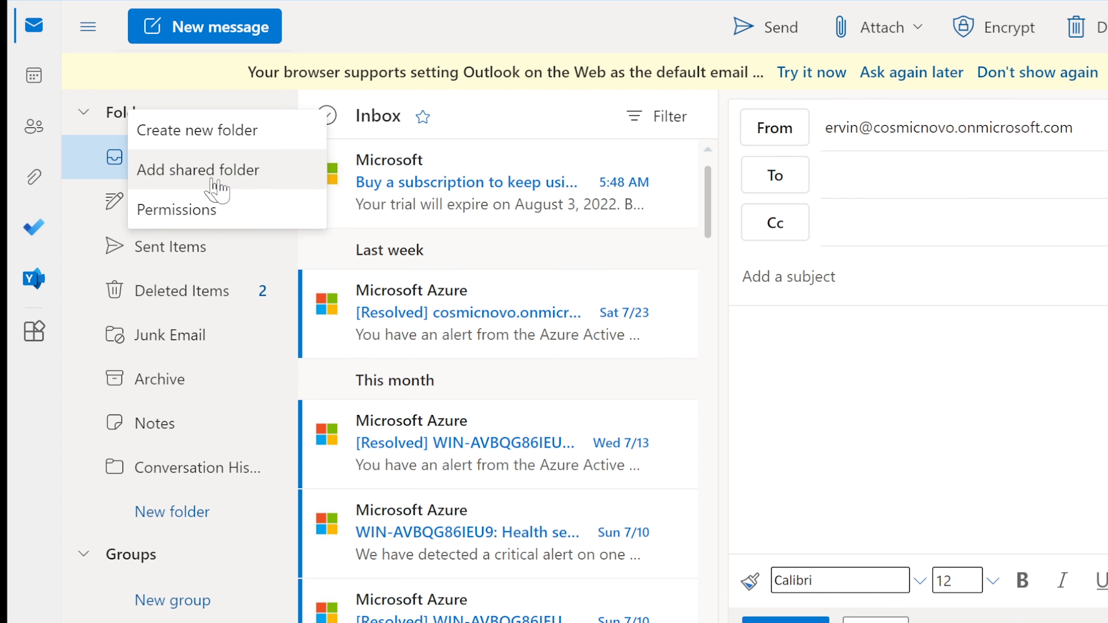
pyautogui.click(236, 183)
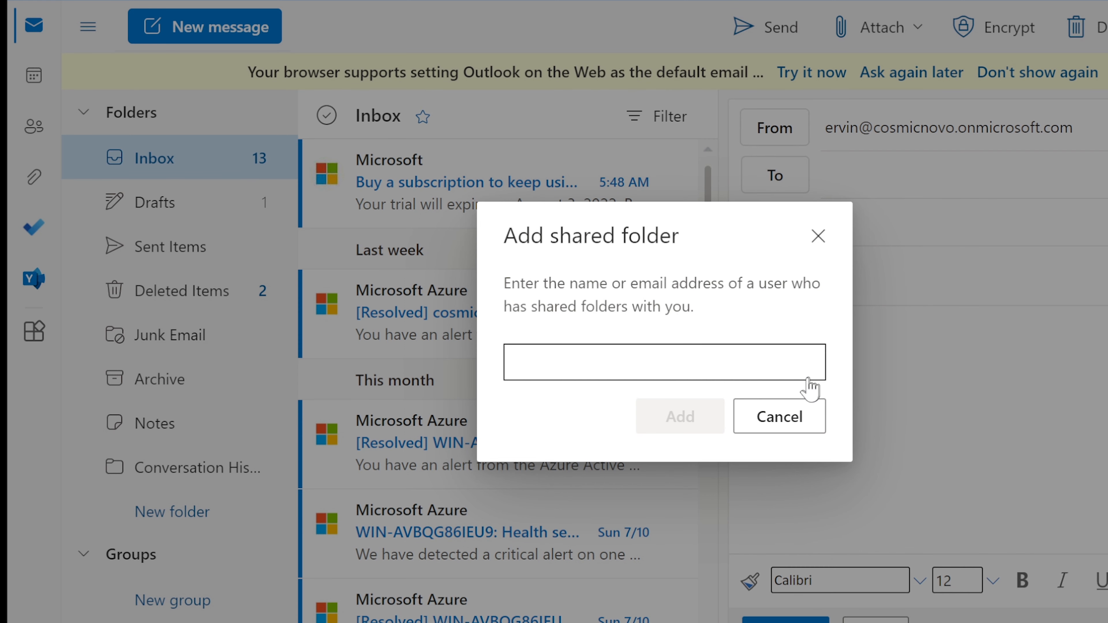
pyautogui.click(690, 360)
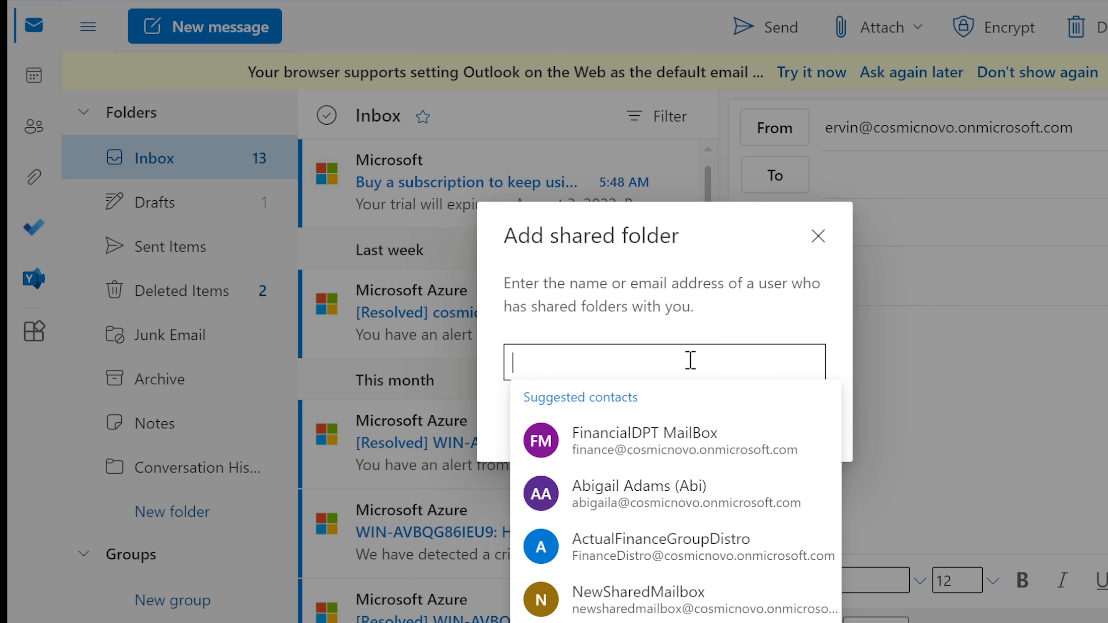
pyautogui.click(681, 596)
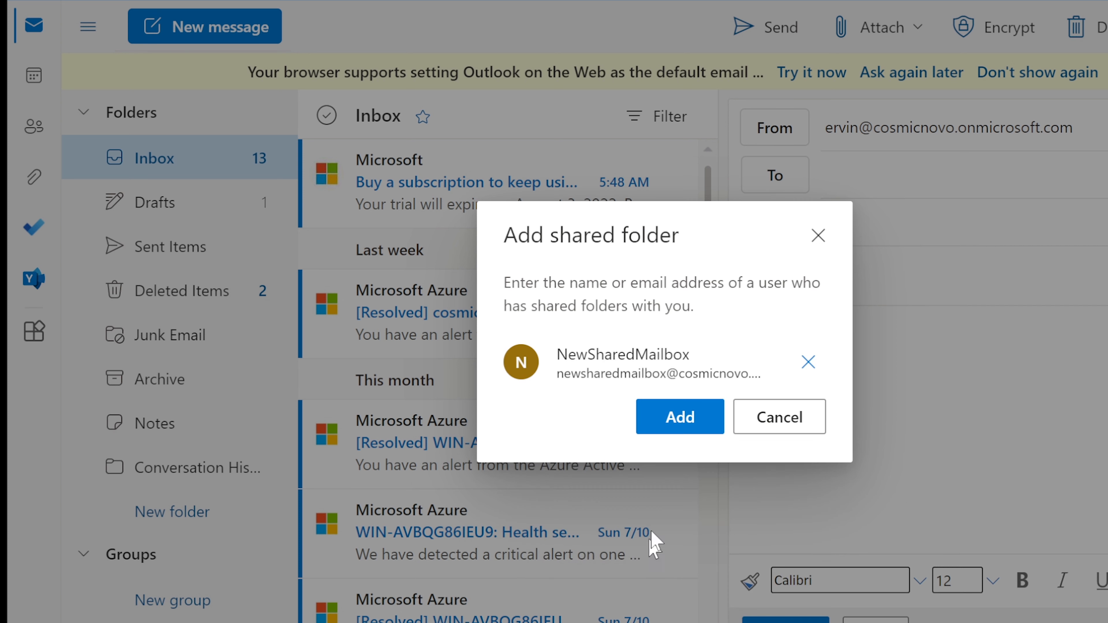
pyautogui.click(682, 420)
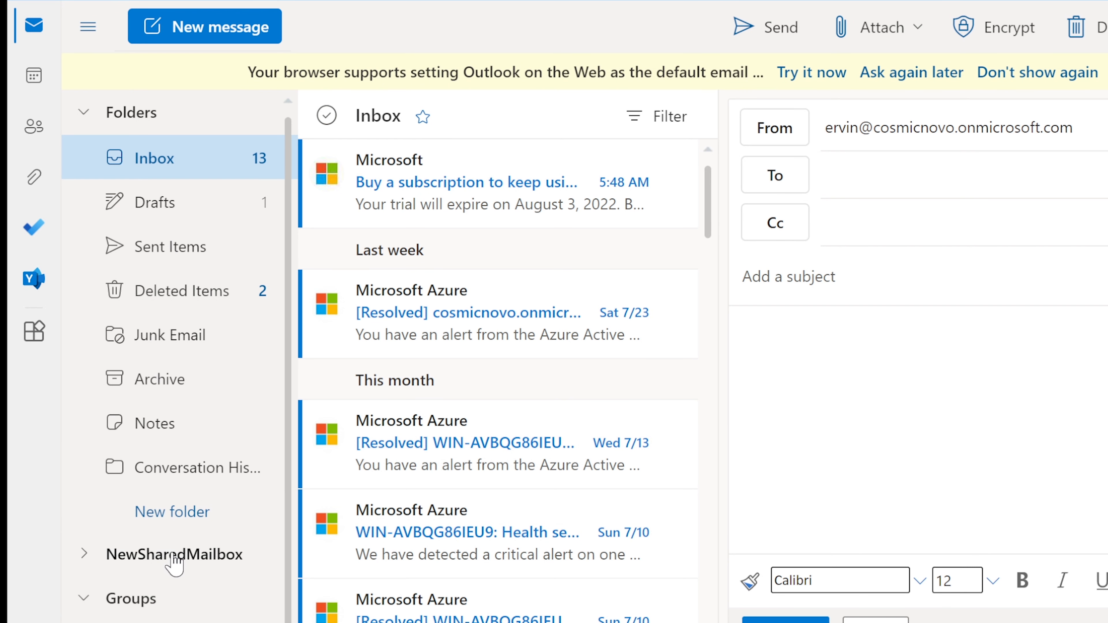
# Try expanding NewSharedMailbox in the folder list and dismiss the permission error
pyautogui.scroll(-1, 168, 563)
pyautogui.click(170, 540)
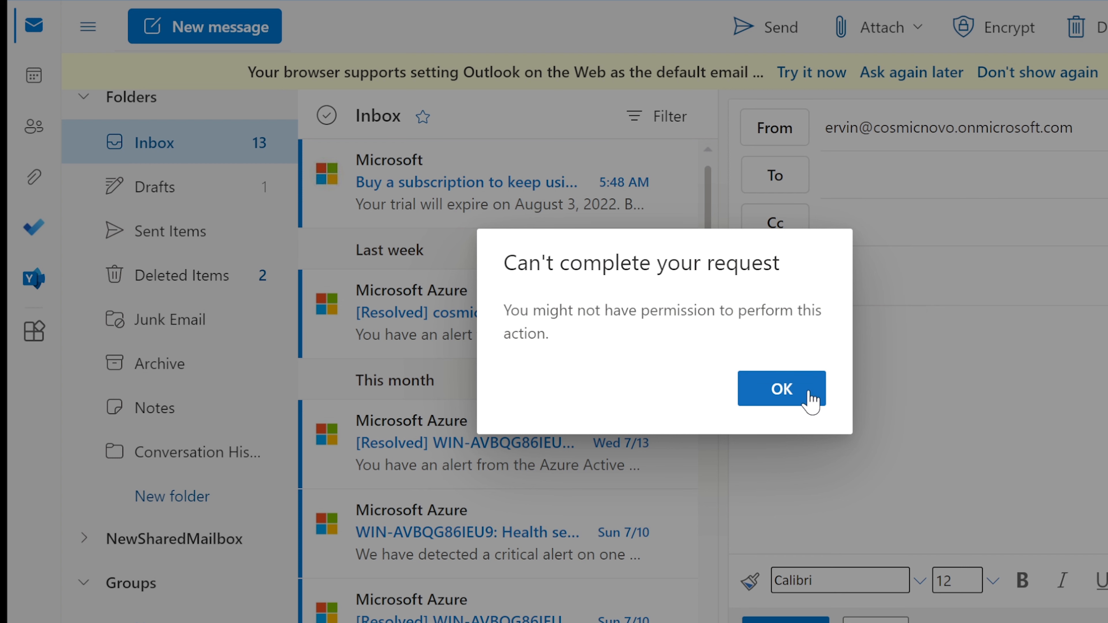
pyautogui.click(809, 401)
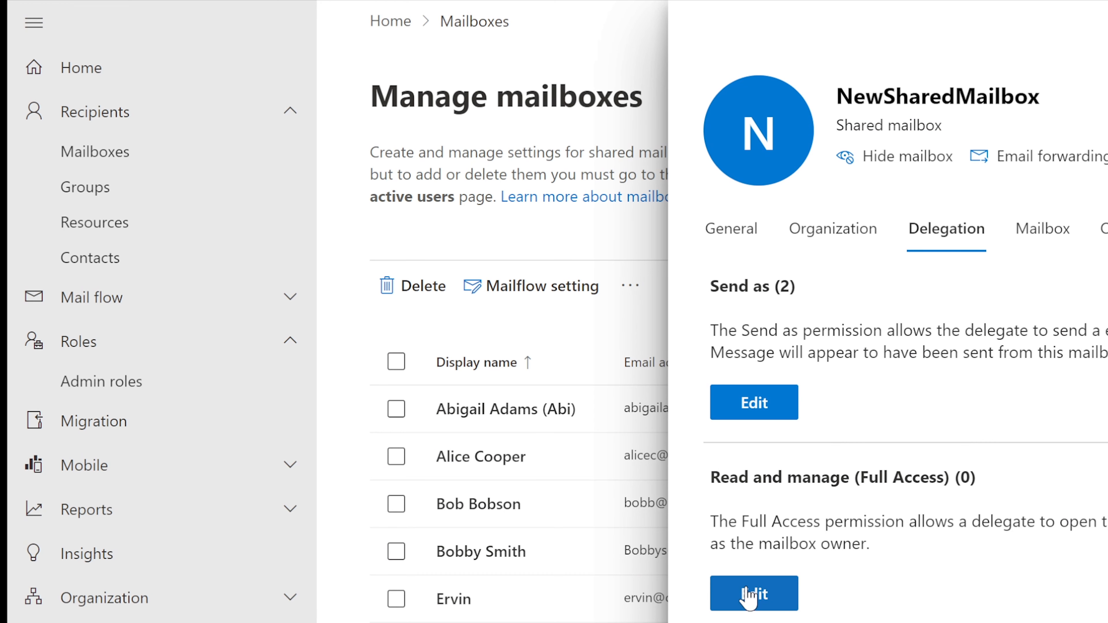
# Add your own account as a Read and manage (Full Access) delegate on NewSharedMailbox
pyautogui.click(751, 598)
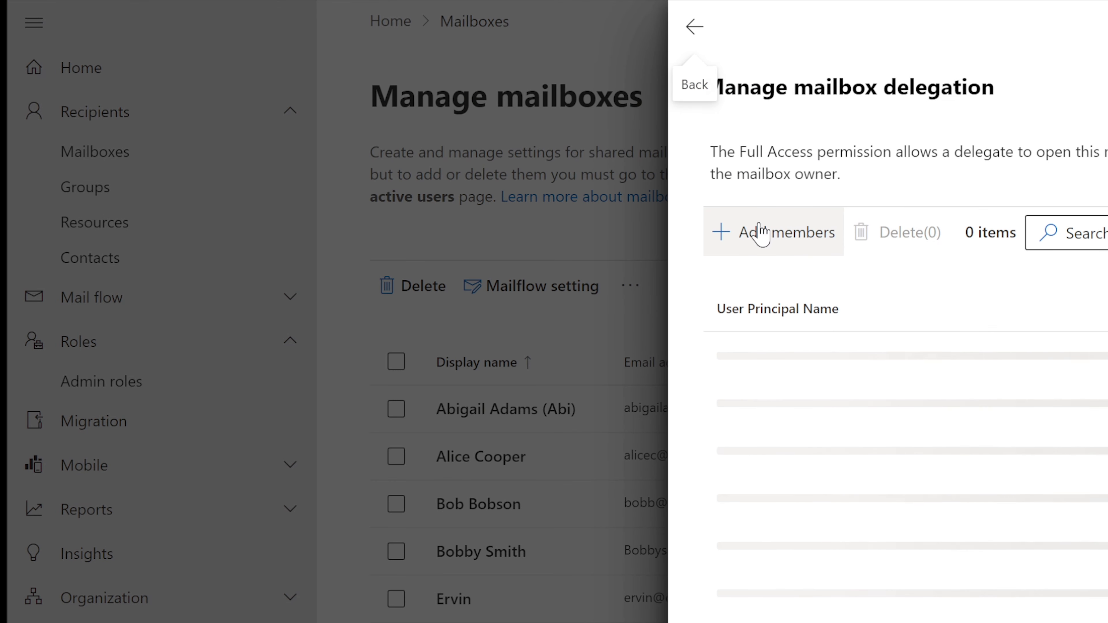
pyautogui.click(762, 233)
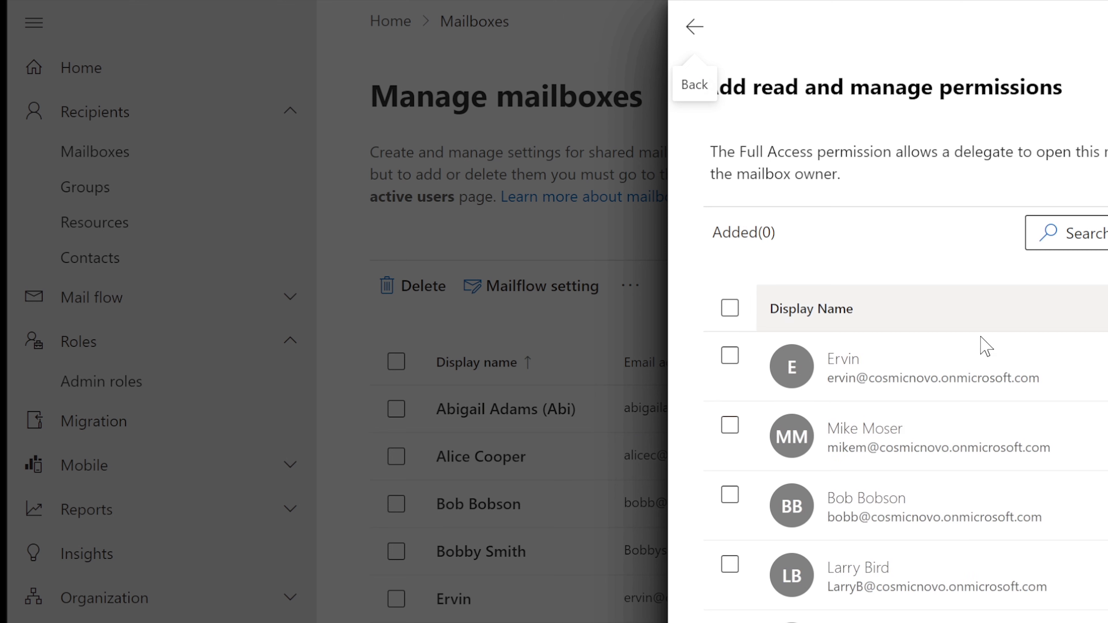
pyautogui.click(924, 379)
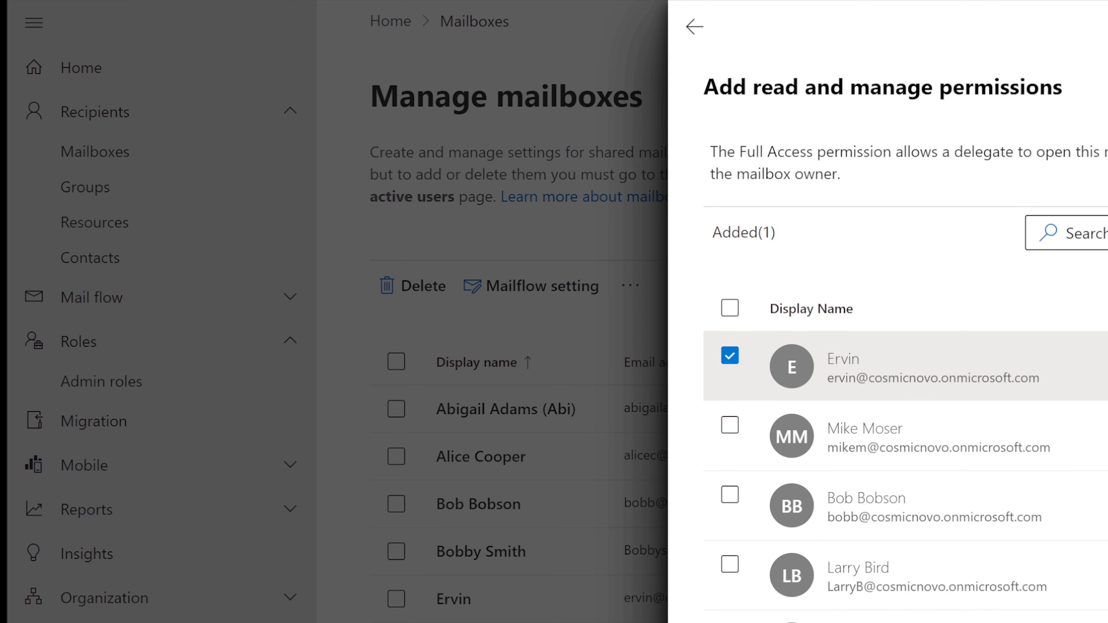
pyautogui.click(750, 622)
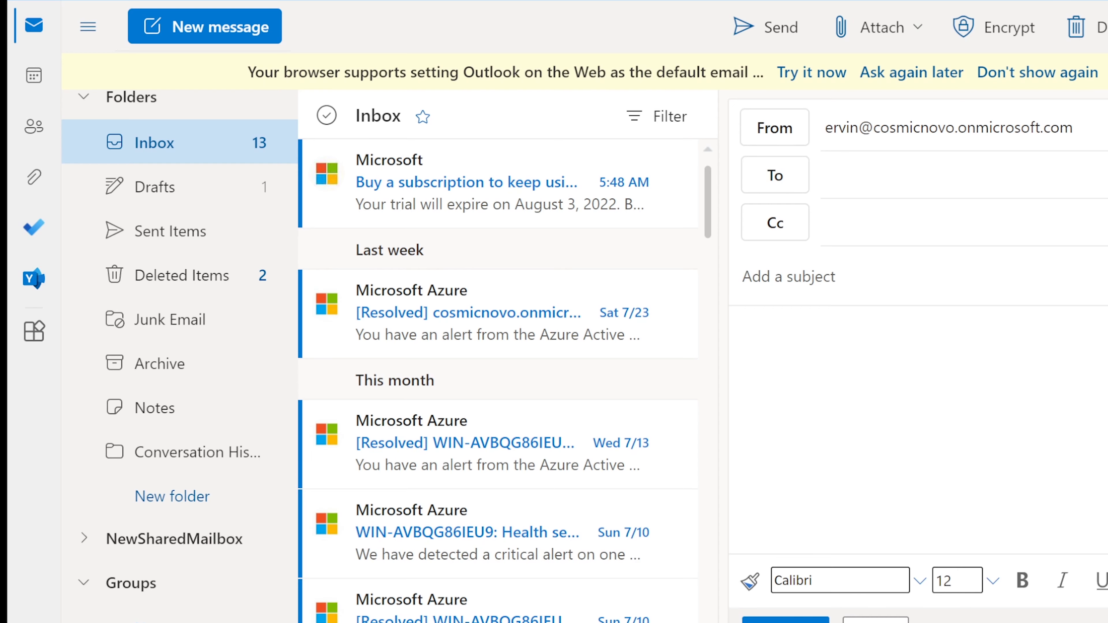
# Try expanding NewSharedMailbox twice, dismissing the permission error each time
pyautogui.click(176, 541)
pyautogui.click(783, 390)
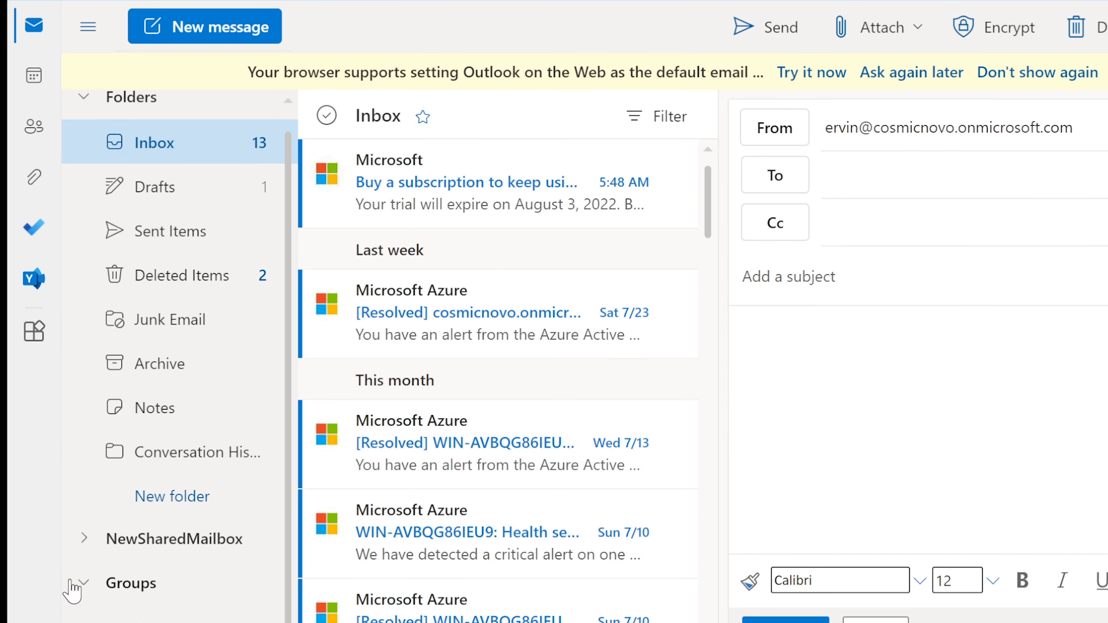
pyautogui.click(157, 546)
pyautogui.click(797, 396)
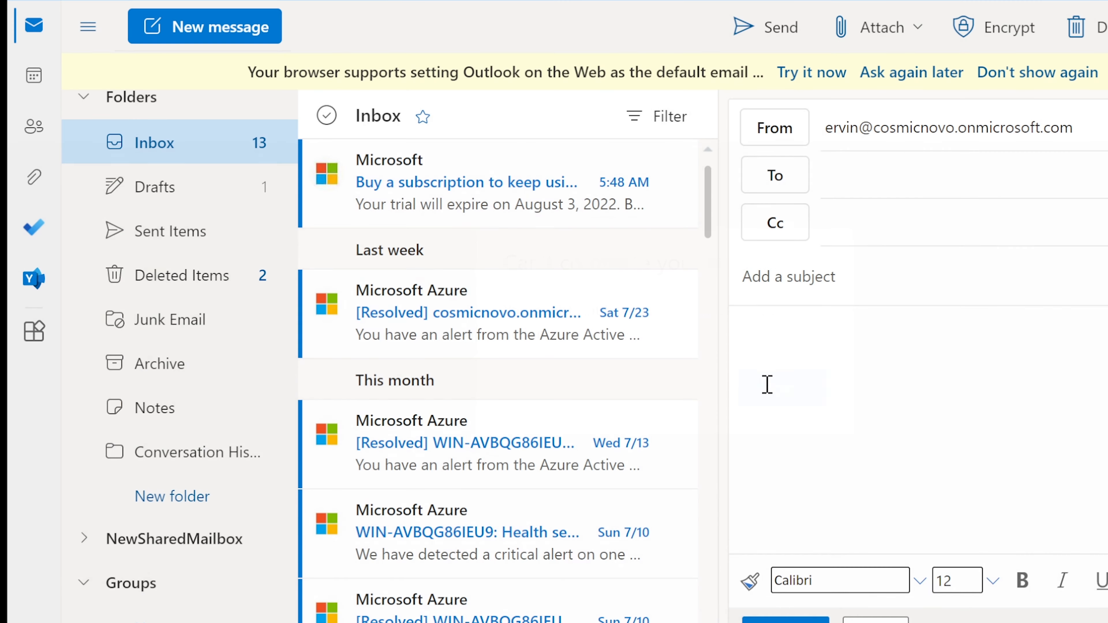
# Reload Outlook with F5, retry NewSharedMailbox, and dismiss the recurring permission error
pyautogui.press('F5')
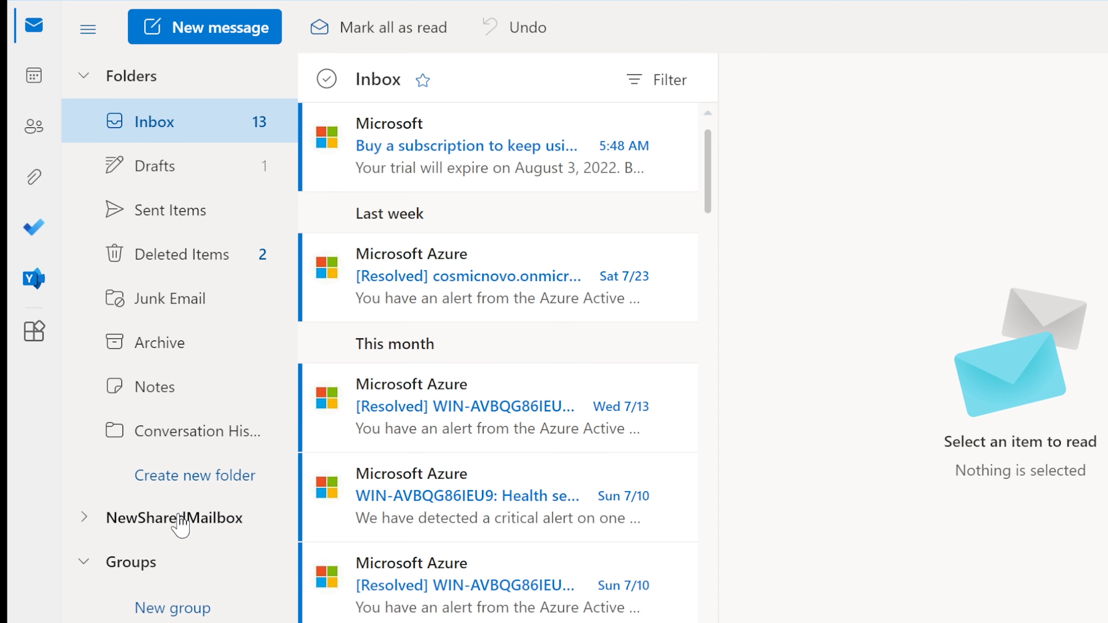
pyautogui.click(180, 527)
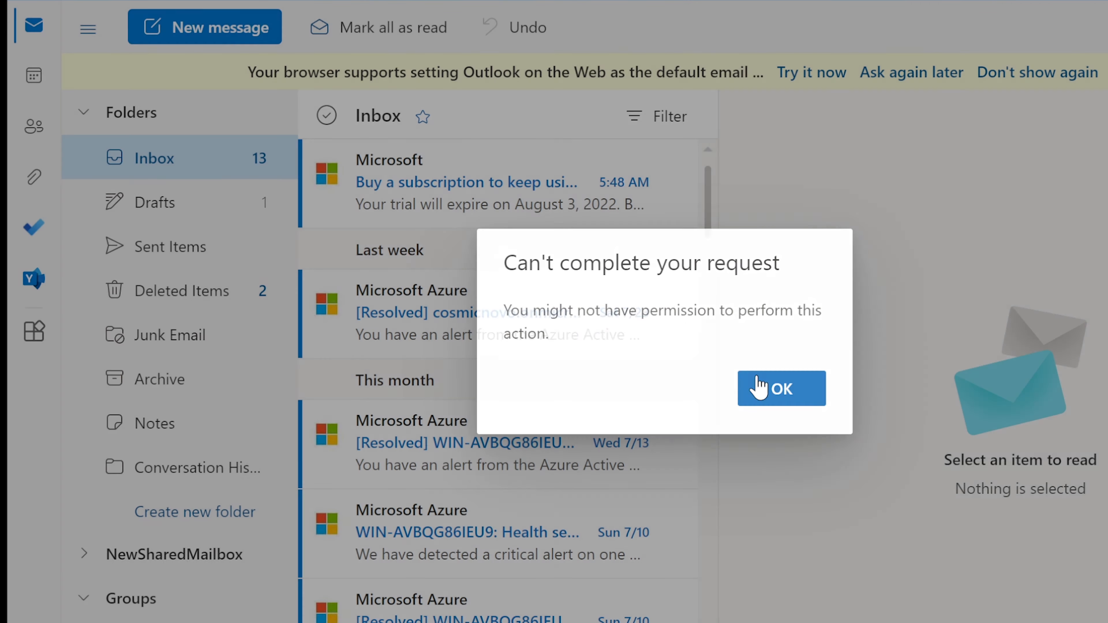
pyautogui.click(757, 389)
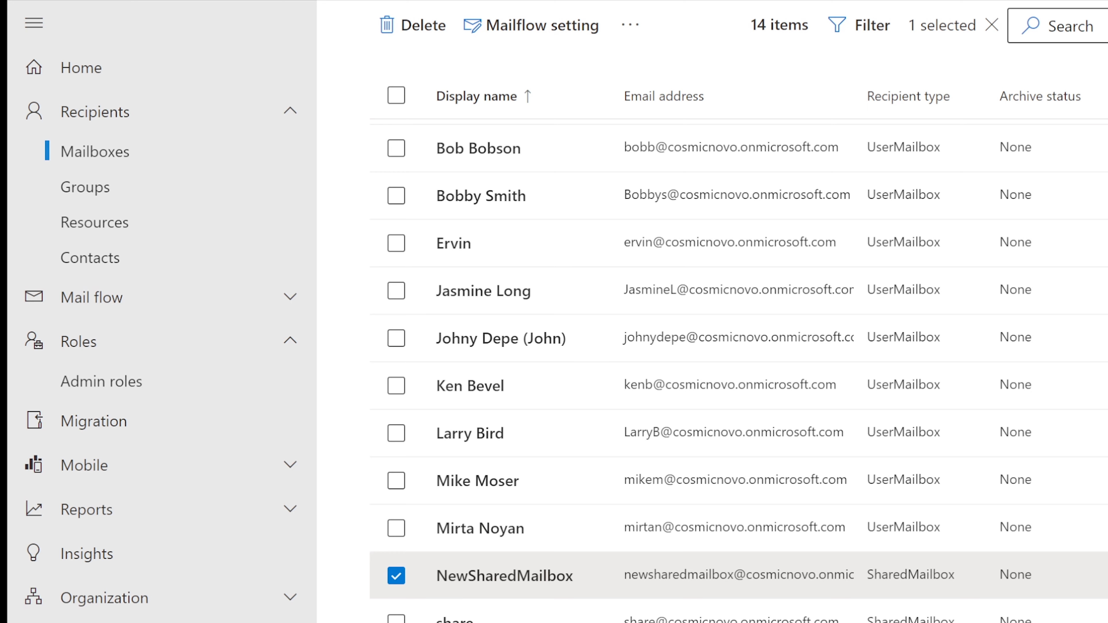
pyautogui.scroll(5, 776, 352)
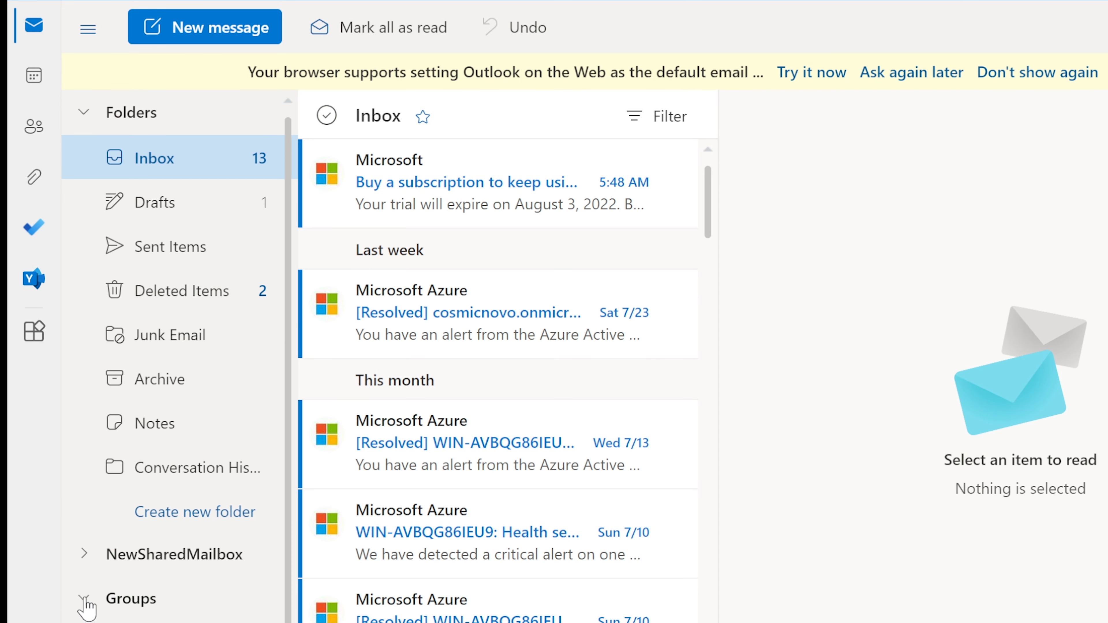
pyautogui.click(153, 563)
pyautogui.click(807, 393)
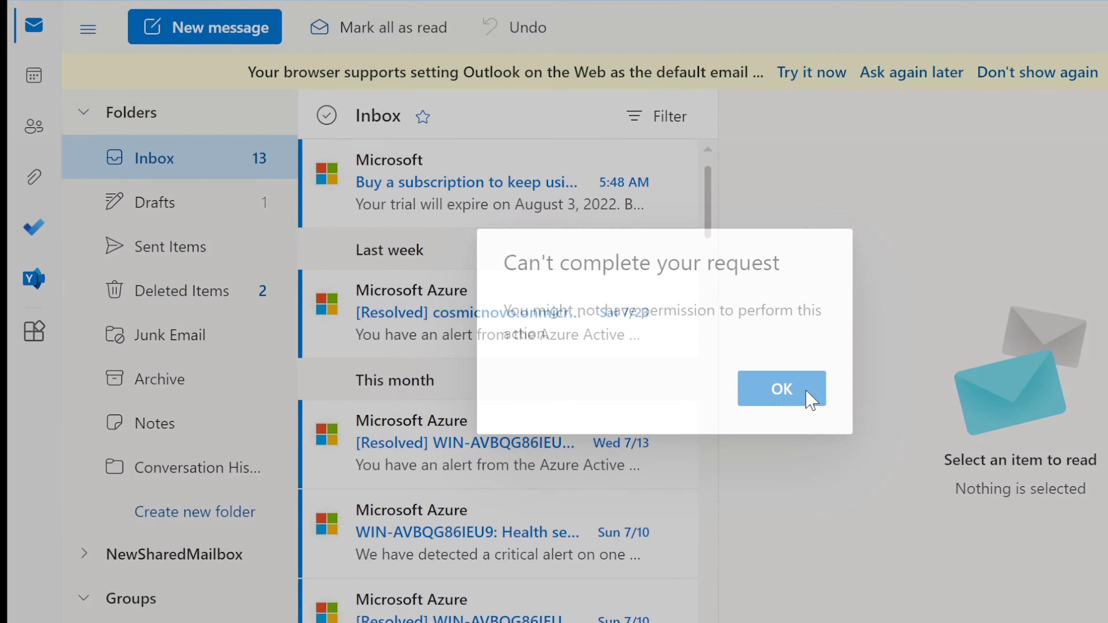
pyautogui.press('F5')
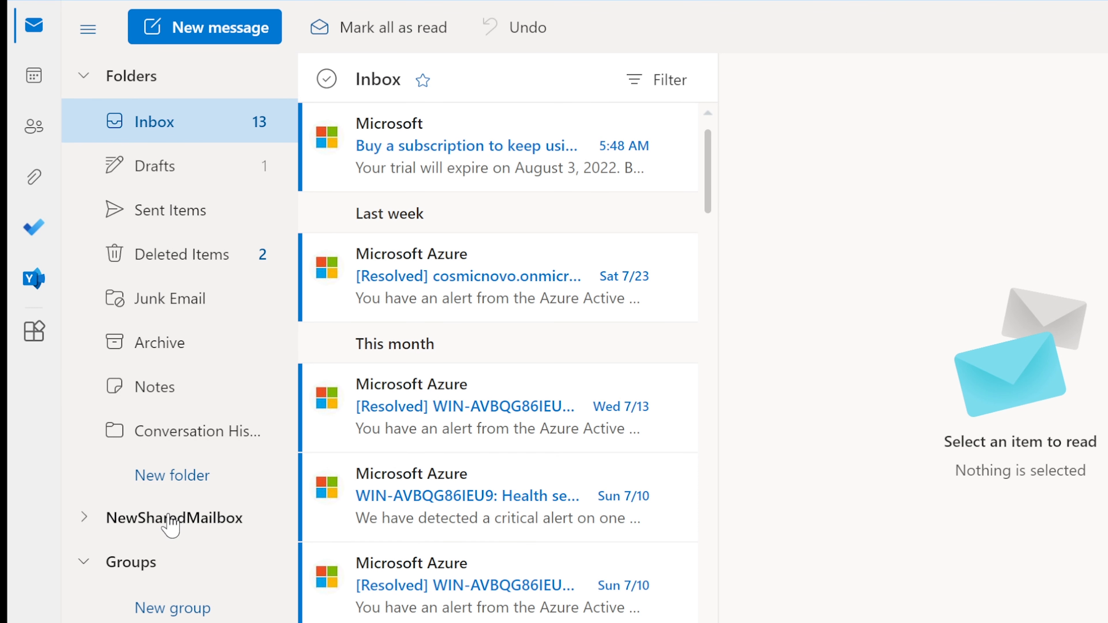
pyautogui.click(170, 519)
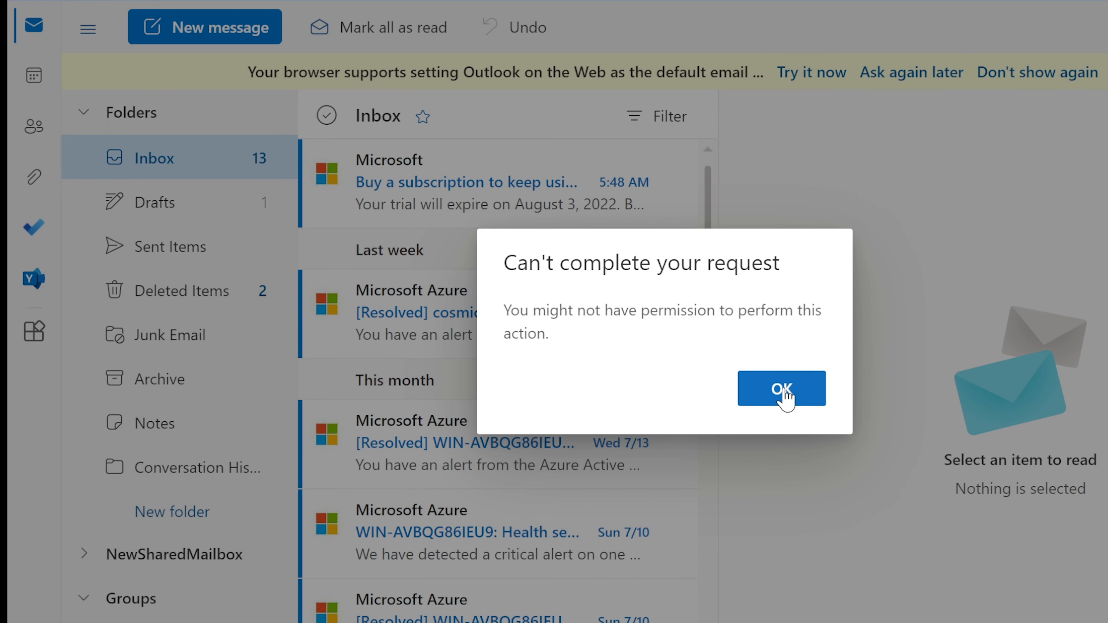
pyautogui.click(782, 388)
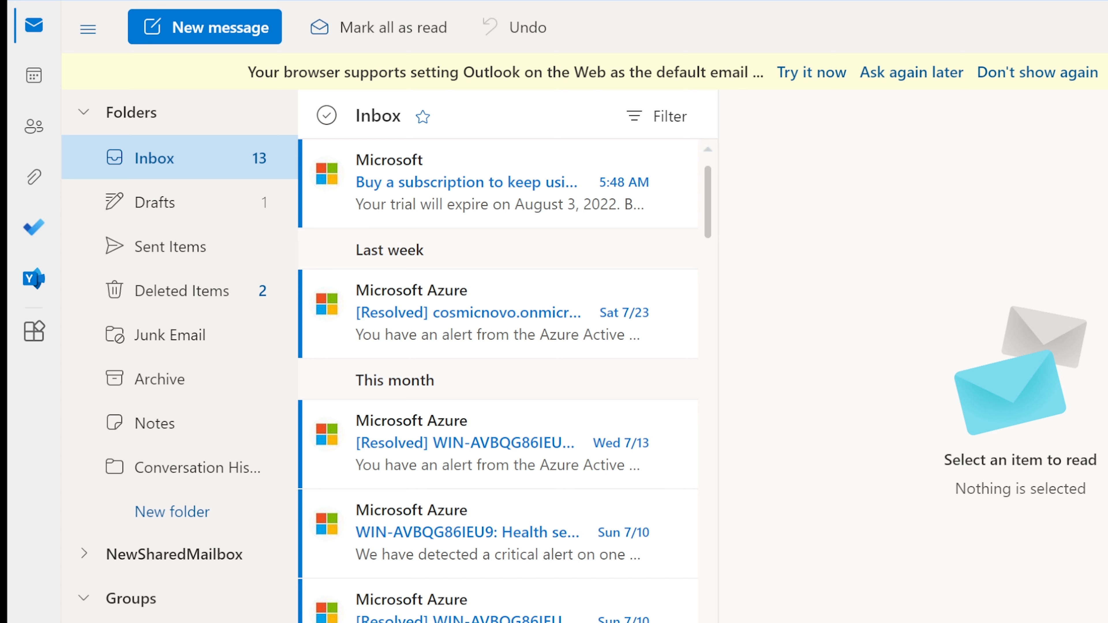
pyautogui.click(170, 557)
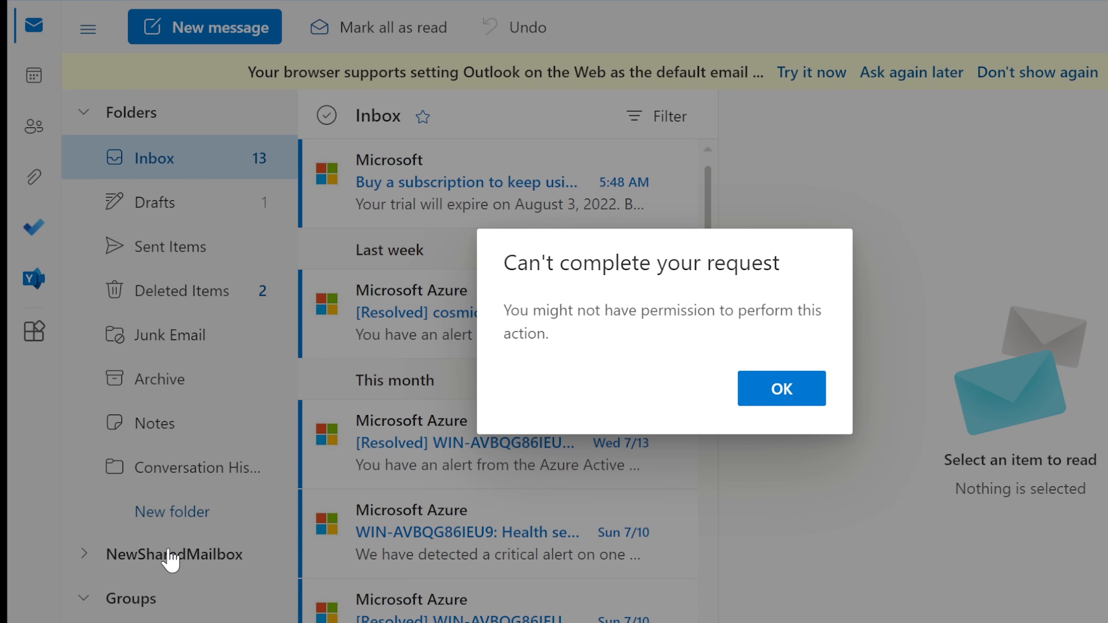
pyautogui.click(802, 404)
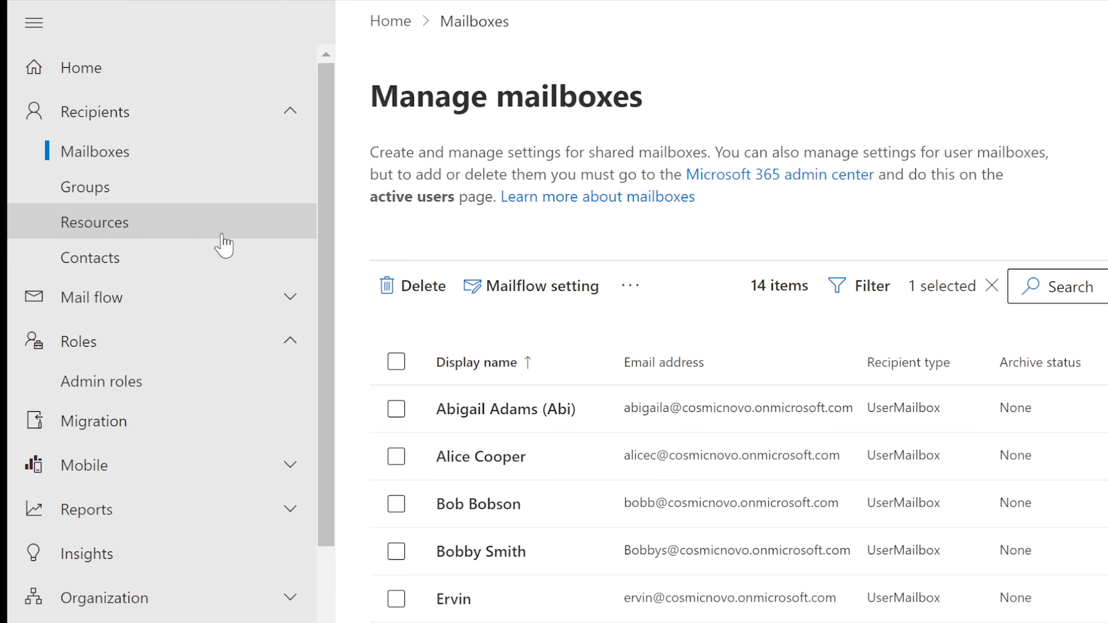
# Go to Recipients > Groups and start Add a group to reach the group type choice
pyautogui.scroll(-5, 544, 262)
pyautogui.scroll(4, 698, 410)
pyautogui.scroll(1, 689, 417)
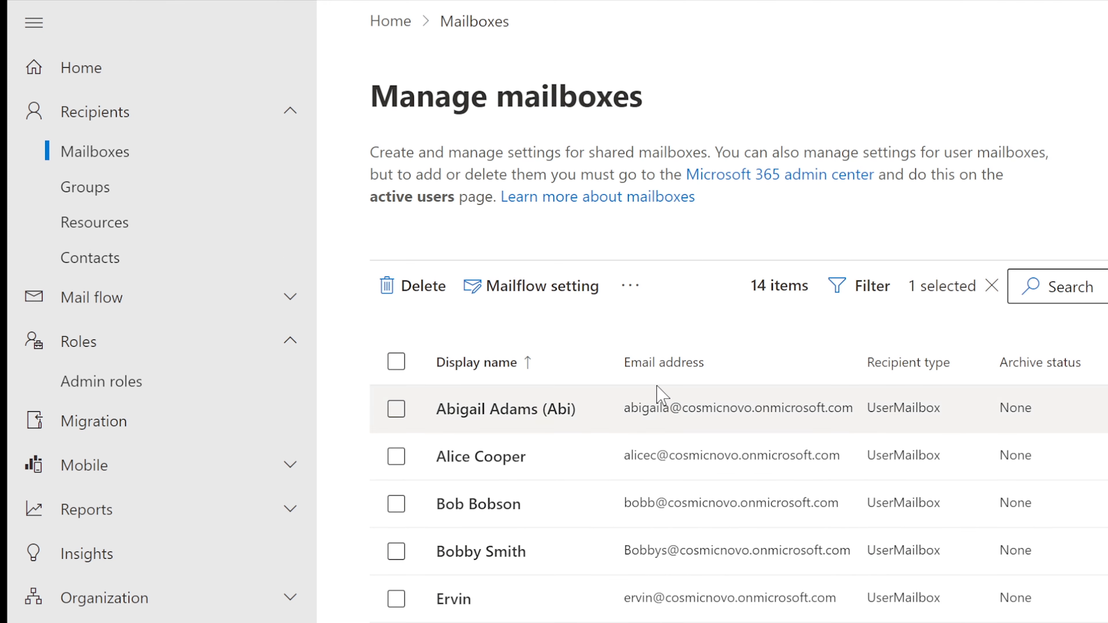
pyautogui.click(117, 188)
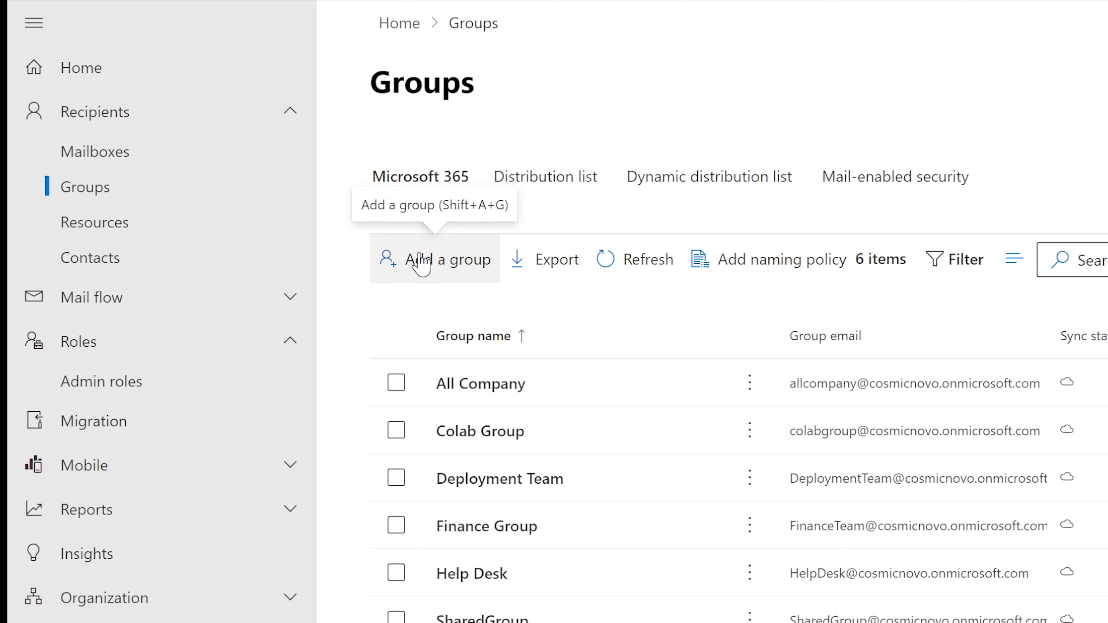
pyautogui.click(419, 262)
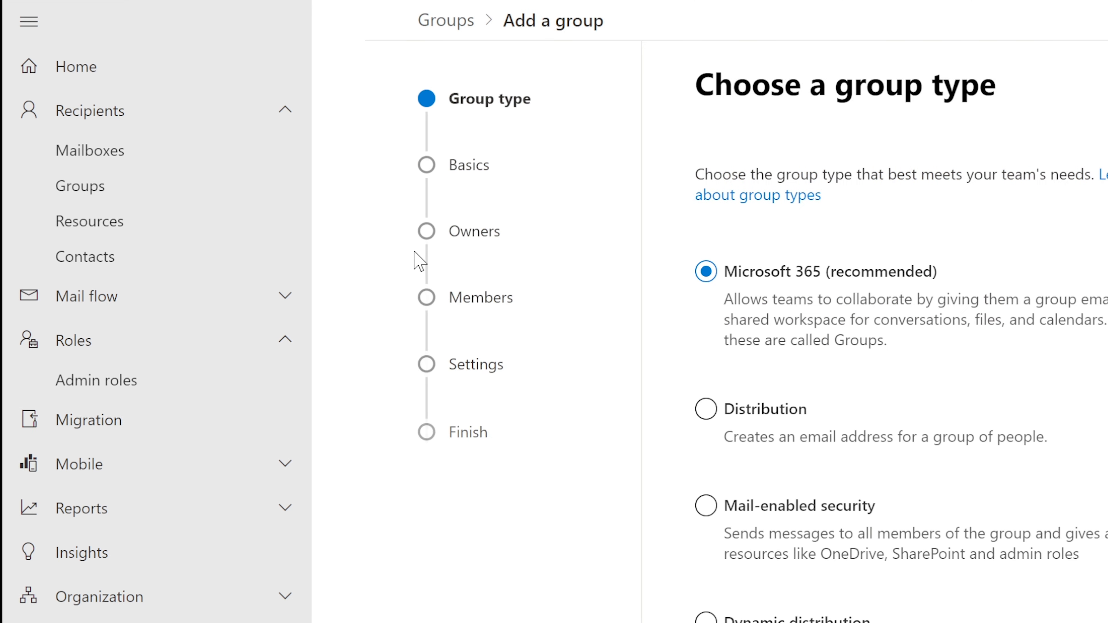
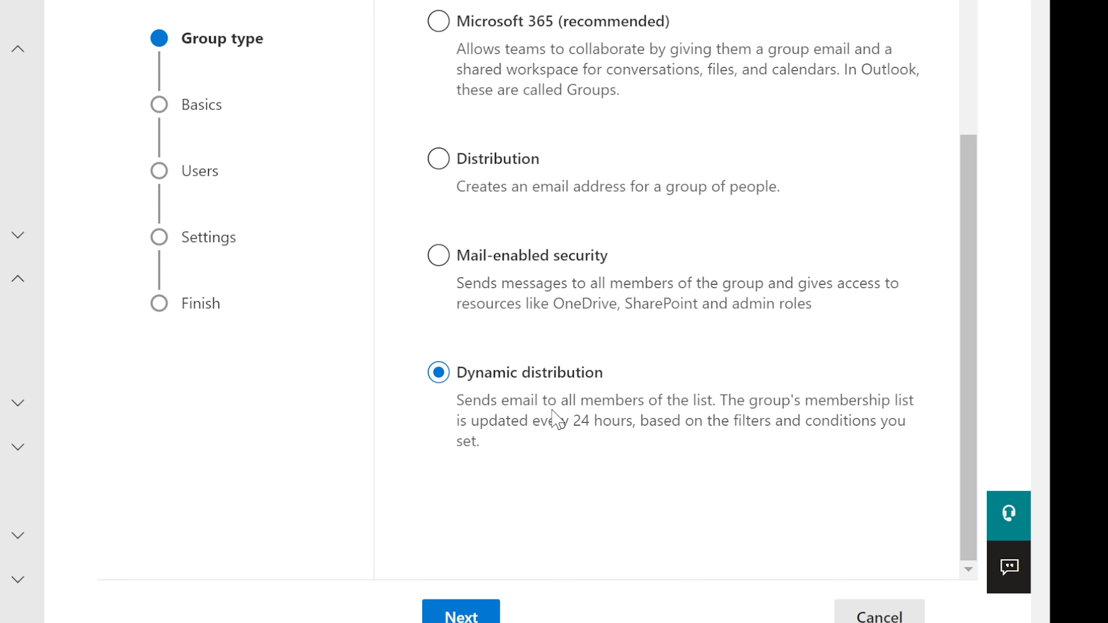
# Cancel the Add a group wizard without creating the dynamic distribution group
pyautogui.click(886, 617)
pyautogui.click(265, 309)
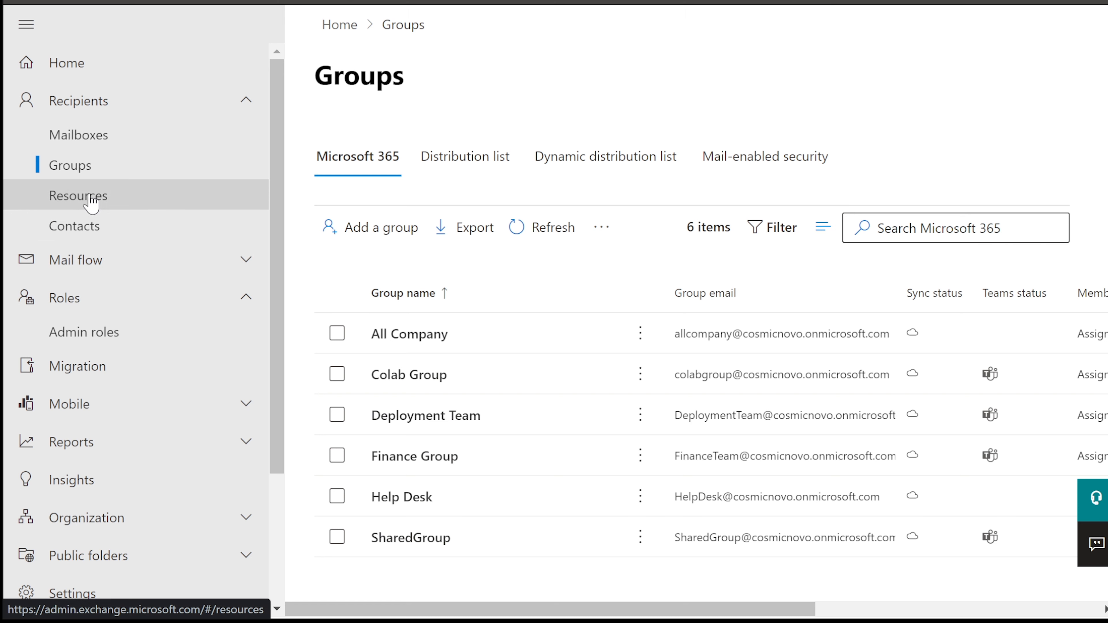
# Go to Mail flow > Message trace and begin a new trace
pyautogui.click(88, 266)
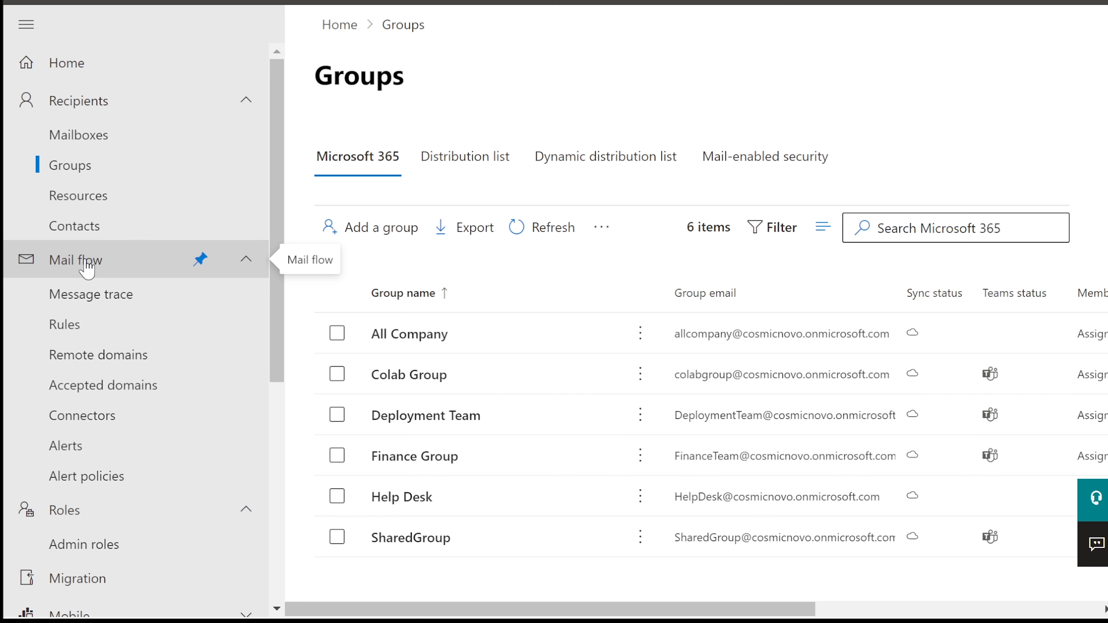
pyautogui.scroll(-2, 87, 266)
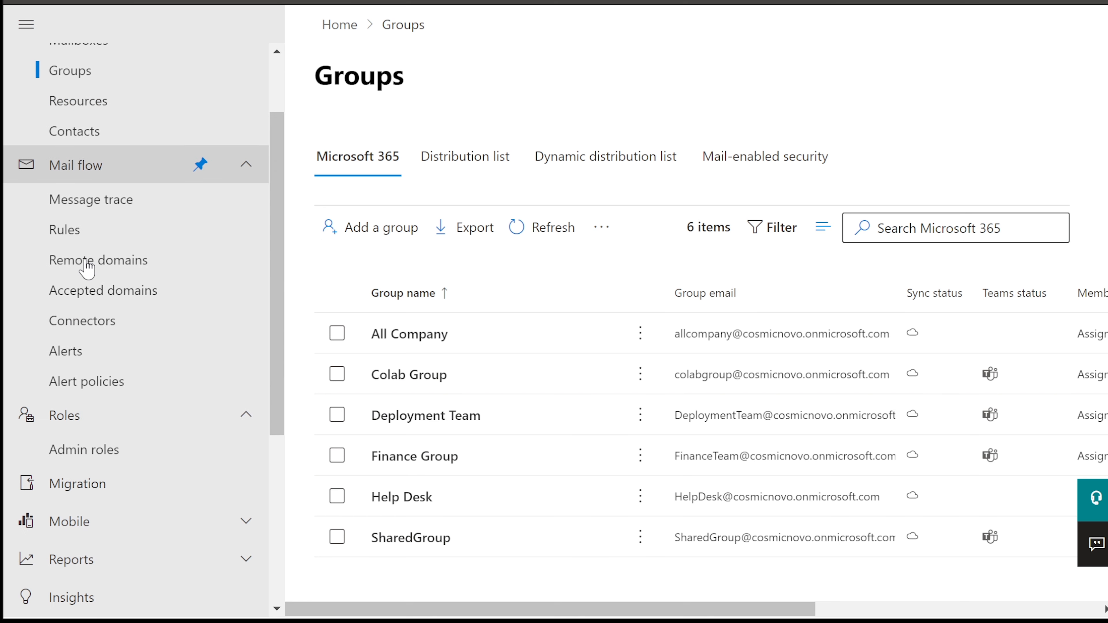
pyautogui.click(81, 204)
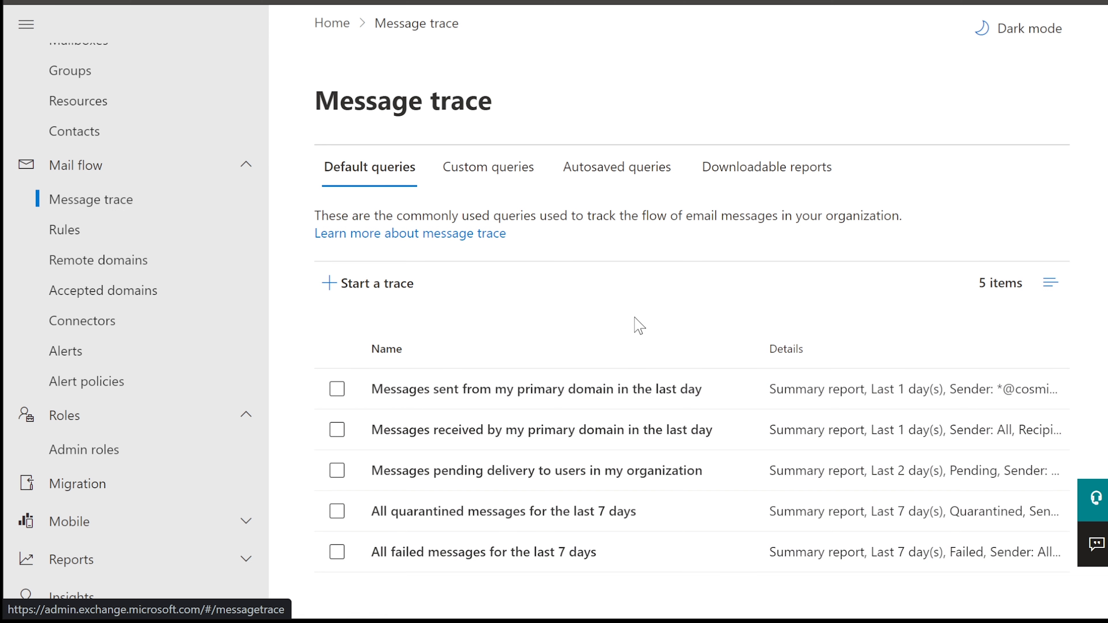
pyautogui.click(381, 290)
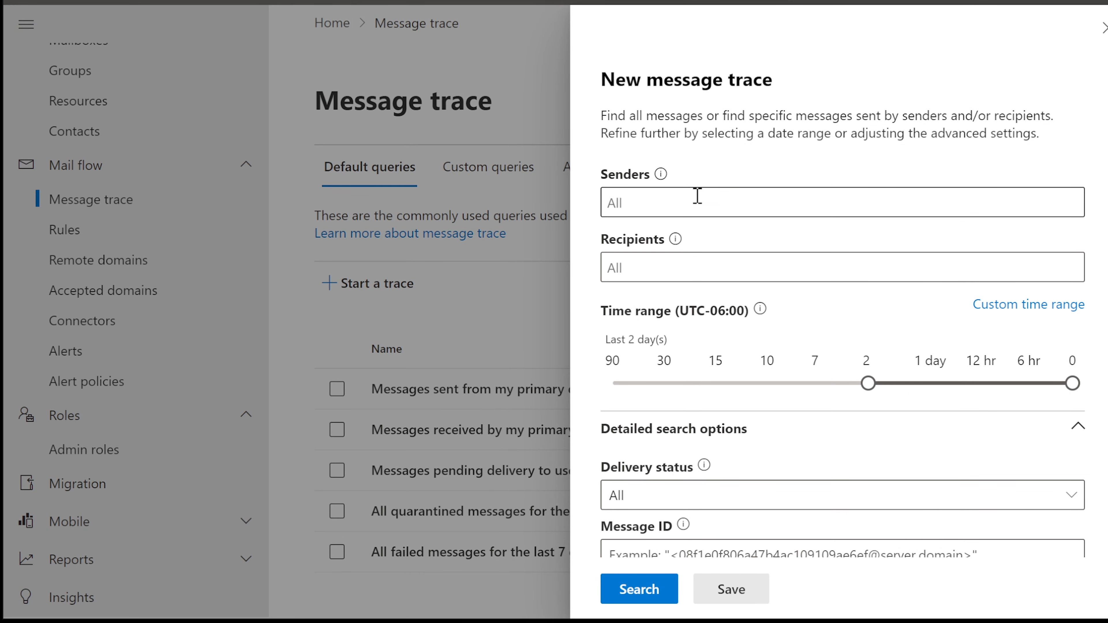
# Trace mail received by user tracy over the last 7 days and run the search
pyautogui.click(656, 268)
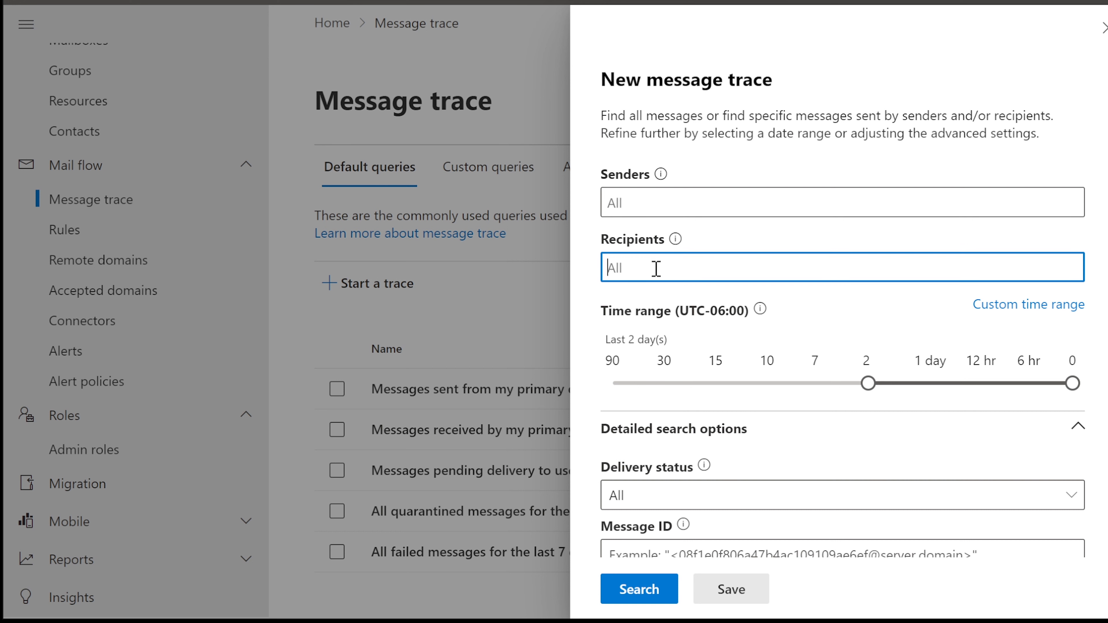
pyautogui.write('tracy')
pyautogui.click(705, 338)
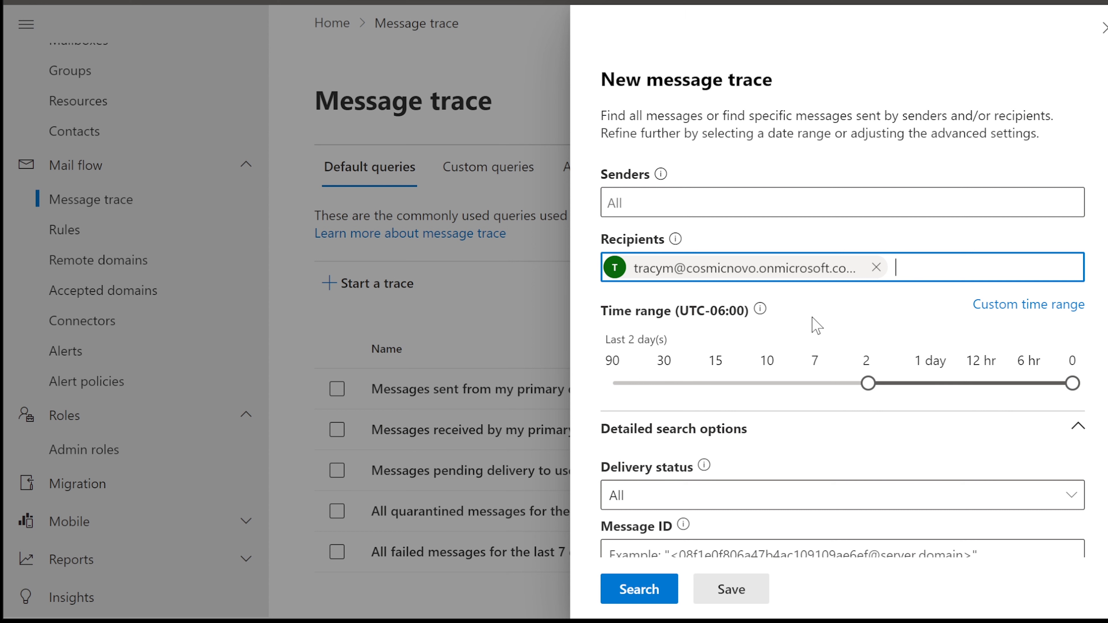
pyautogui.scroll(-2, 817, 326)
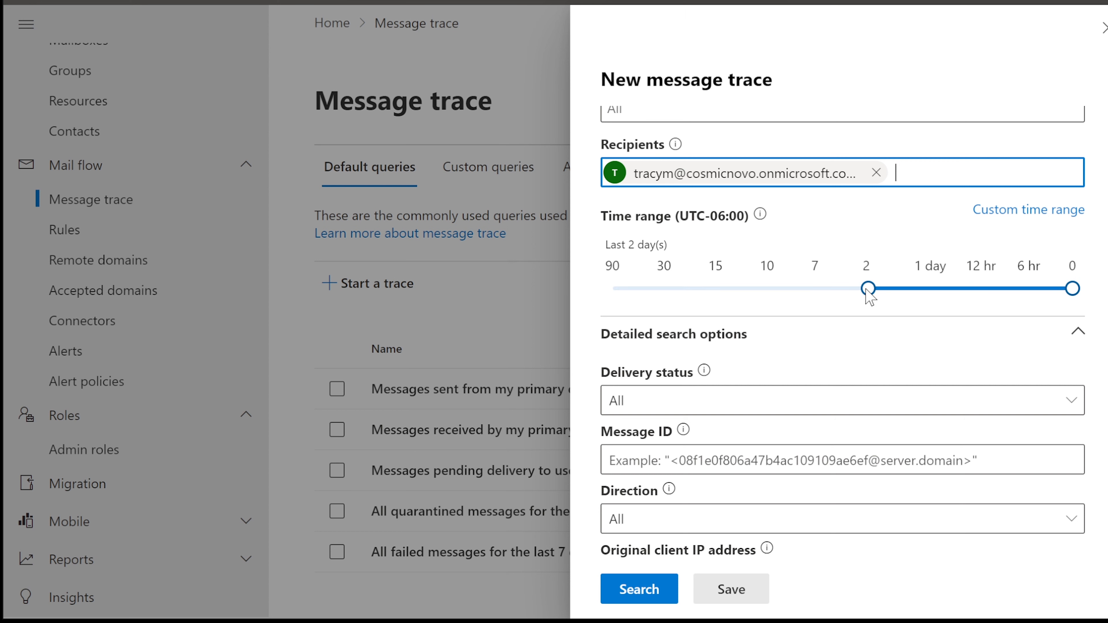
pyautogui.moveTo(869, 289); pyautogui.dragTo(810, 290)
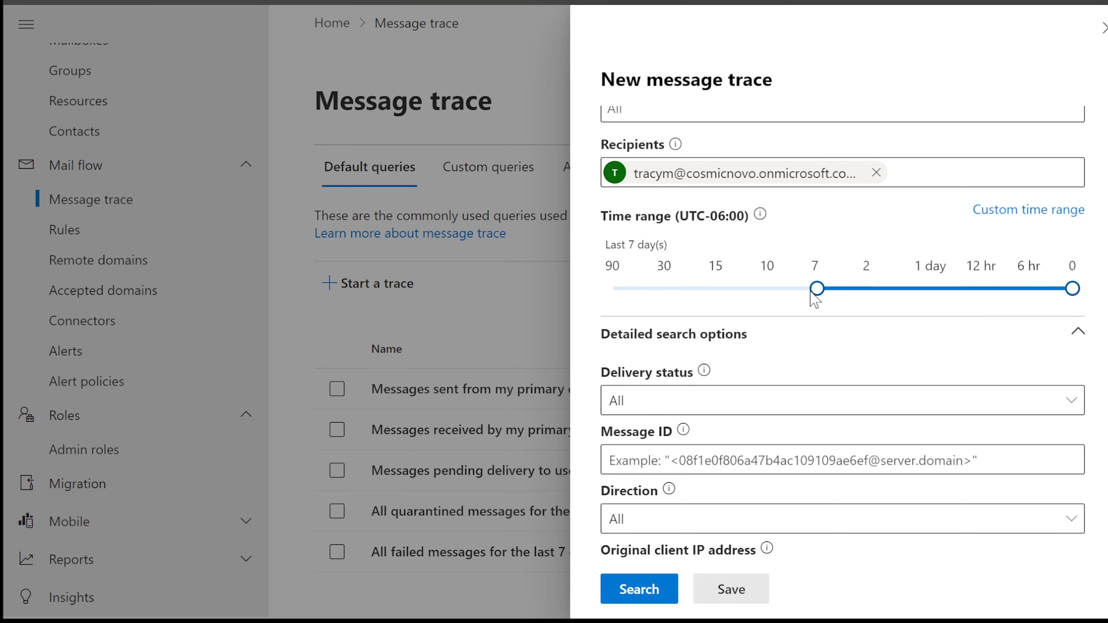
pyautogui.scroll(-2, 815, 301)
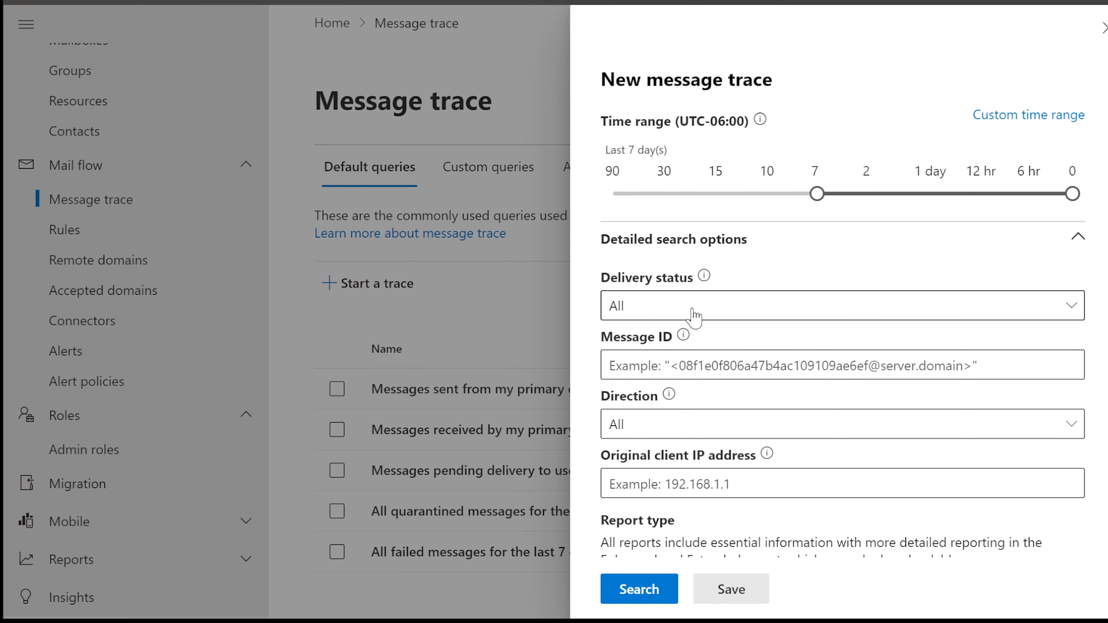
pyautogui.scroll(-4, 694, 316)
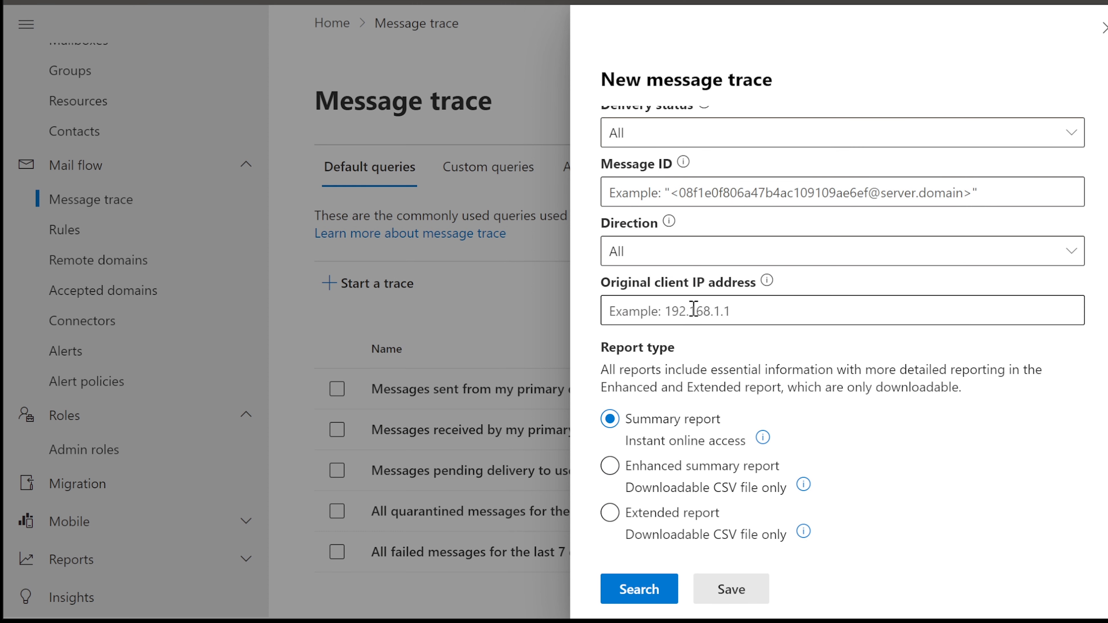
pyautogui.click(628, 594)
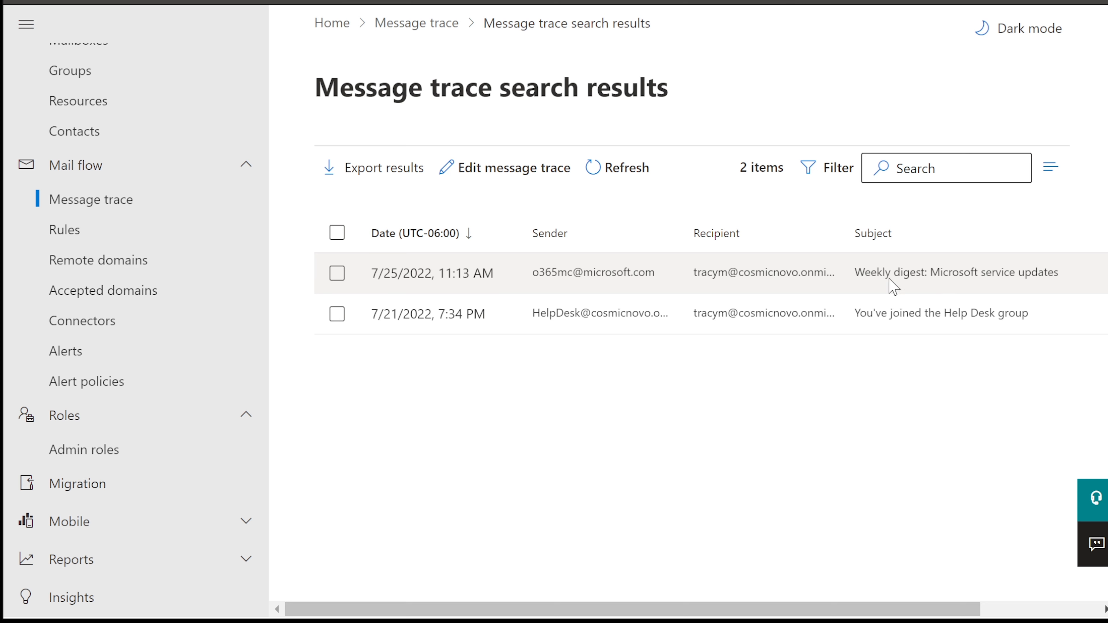
# Review the Weekly digest message's delivery details showing Inbox delivery, then report it for review
pyautogui.click(427, 277)
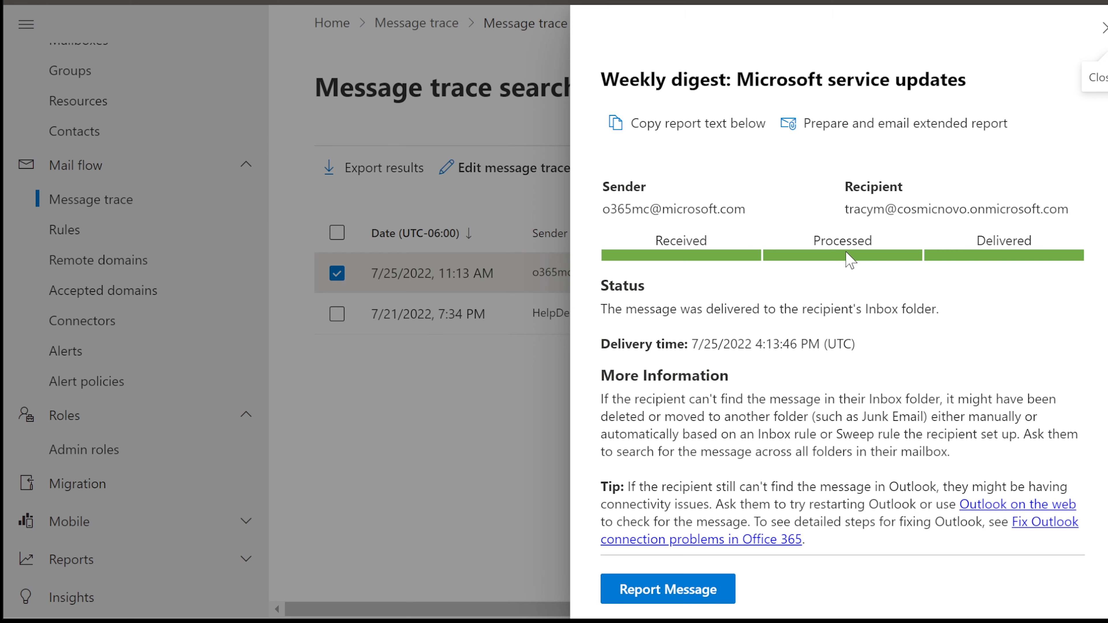
pyautogui.scroll(-2, 856, 268)
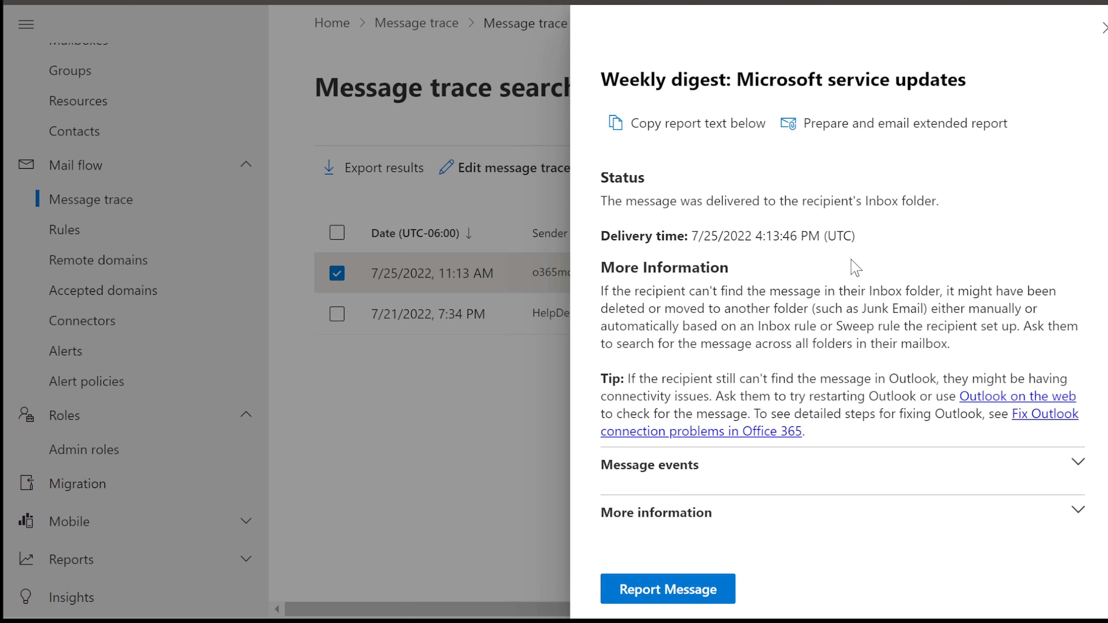
pyautogui.scroll(2, 856, 268)
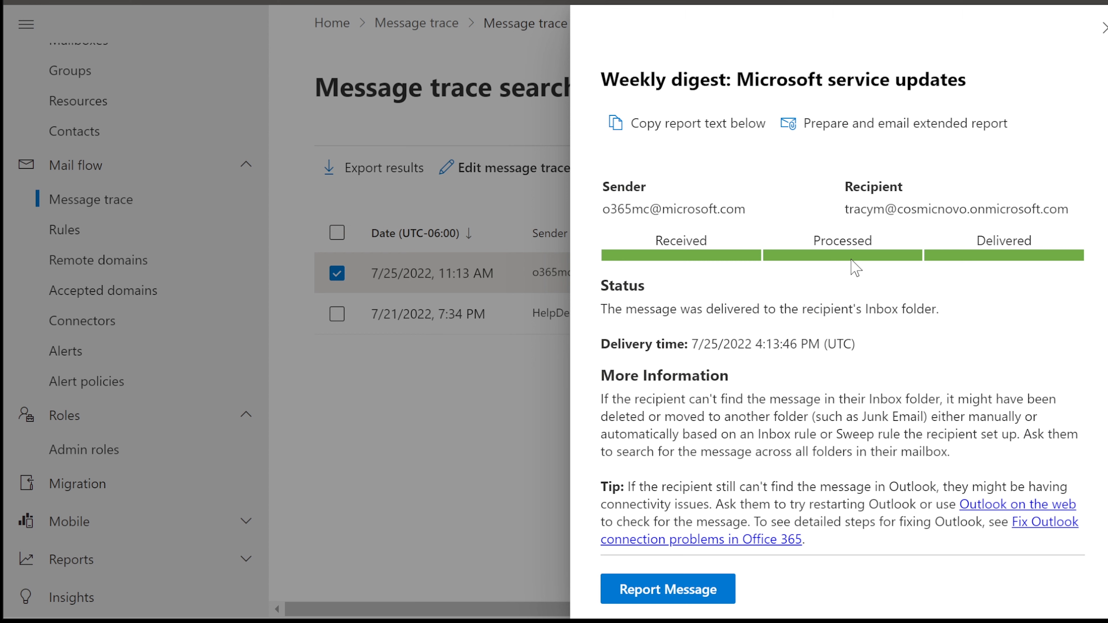
pyautogui.scroll(-2, 856, 268)
pyautogui.scroll(2, 856, 258)
pyautogui.scroll(-2, 857, 265)
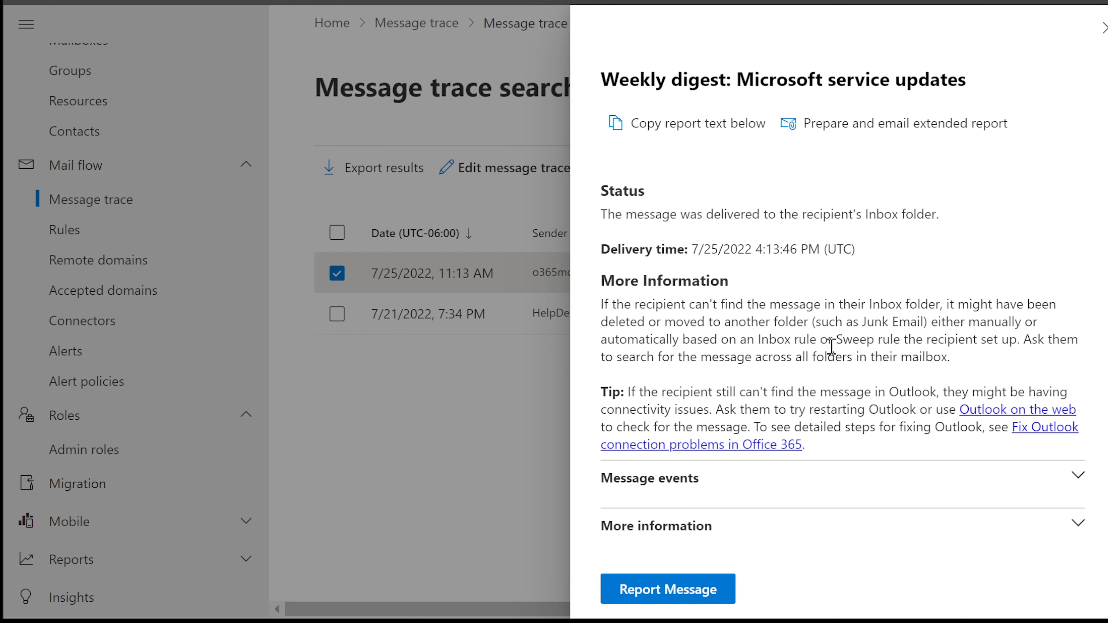
pyautogui.click(677, 594)
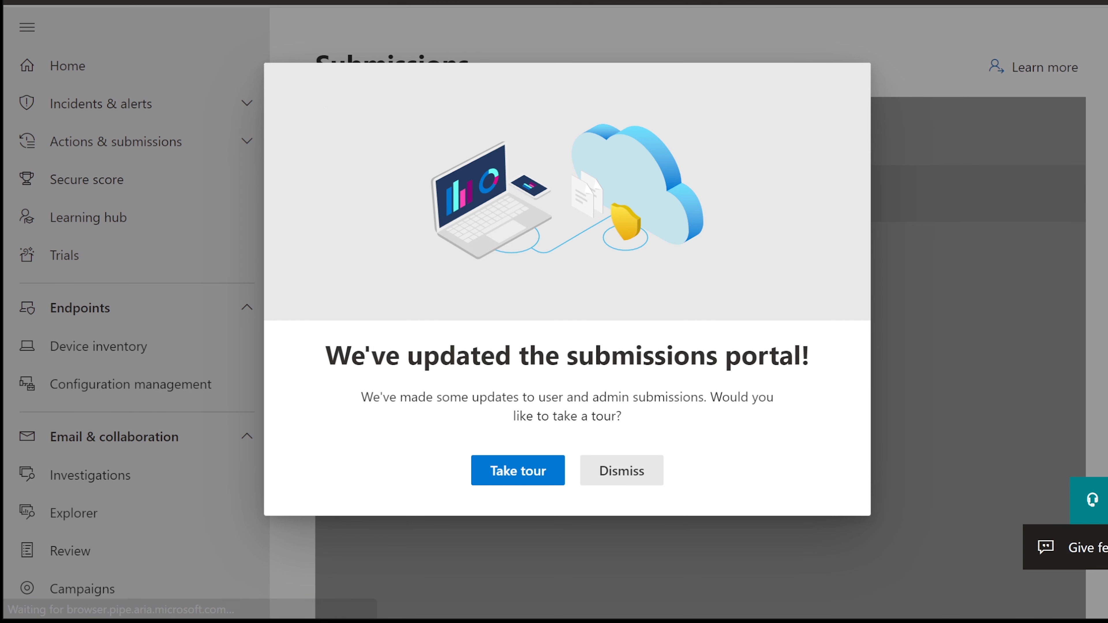
# Dismiss the submissions portal tour and close the Weekly digest details panel
pyautogui.click(625, 474)
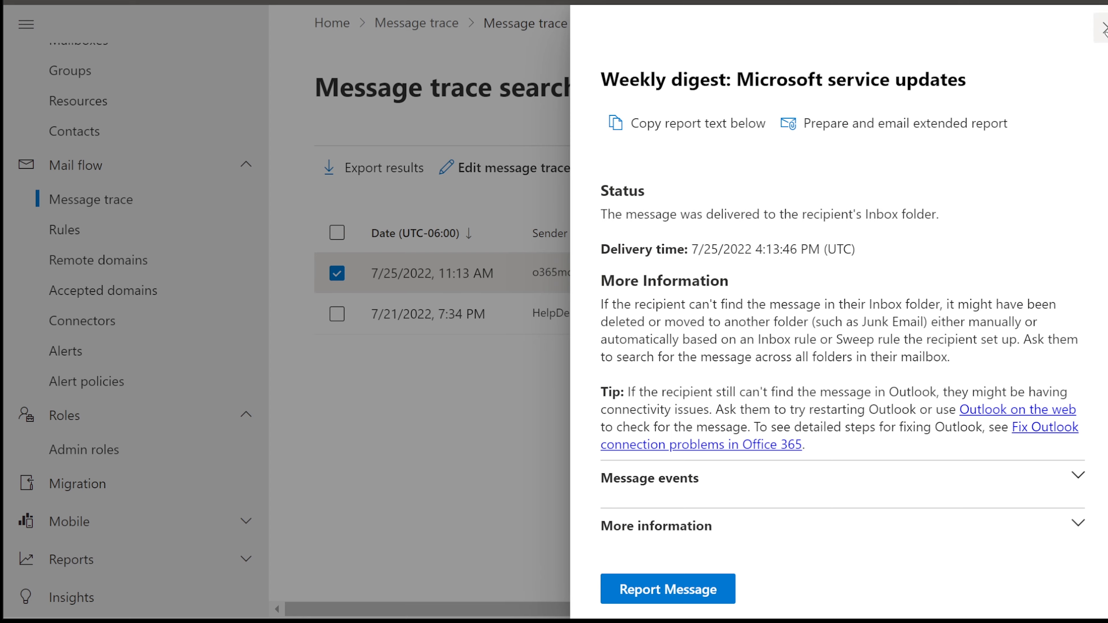
pyautogui.click(1104, 29)
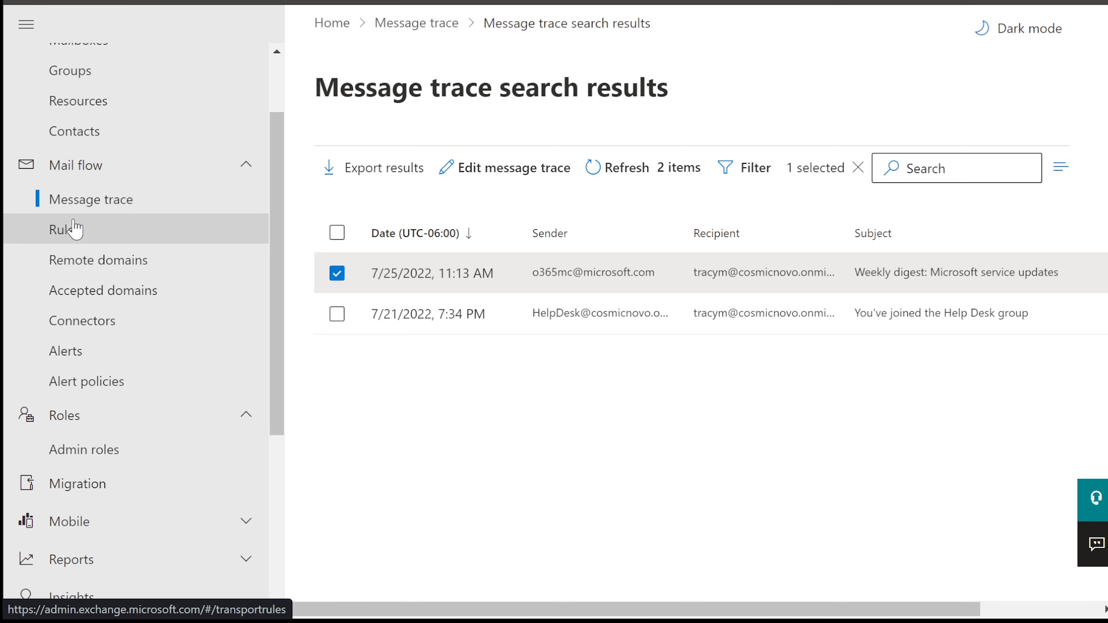
# Open Mail flow > Rules and read the Blocking Viruses rule's sender condition, actions and comments
pyautogui.click(77, 234)
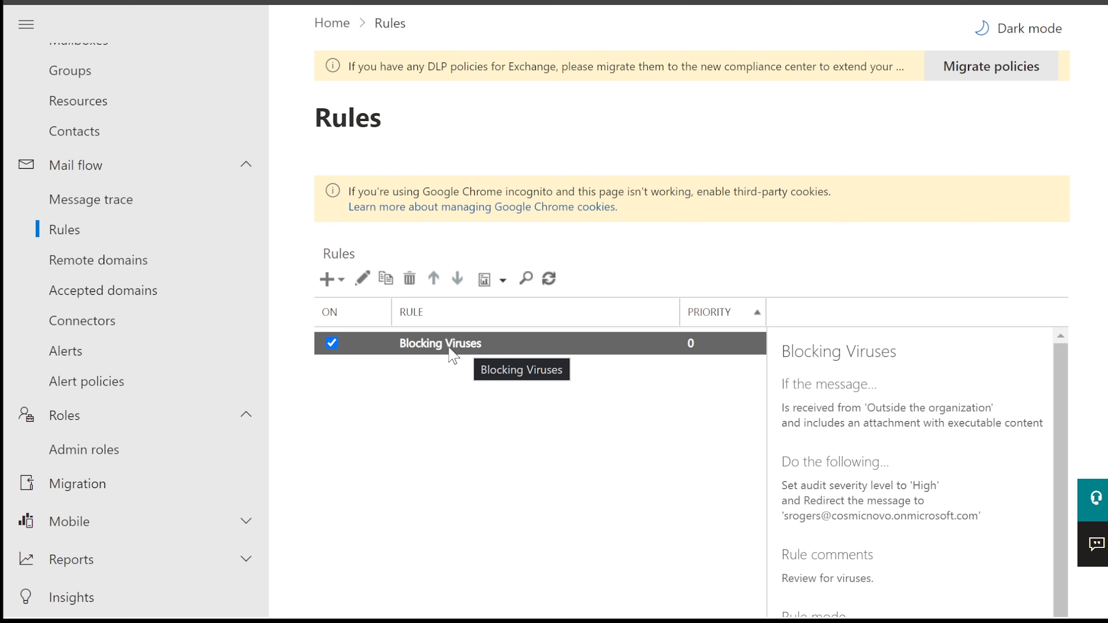
pyautogui.scroll(-1, 901, 458)
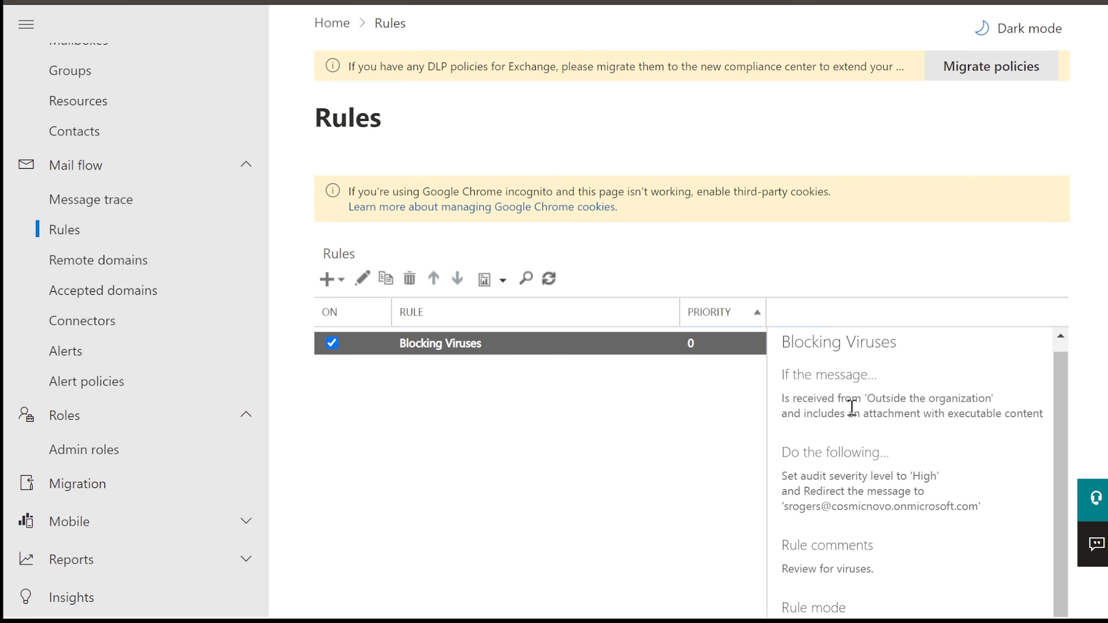
pyautogui.moveTo(781, 400); pyautogui.dragTo(794, 399)
pyautogui.click(828, 399)
pyautogui.scroll(-2, 828, 399)
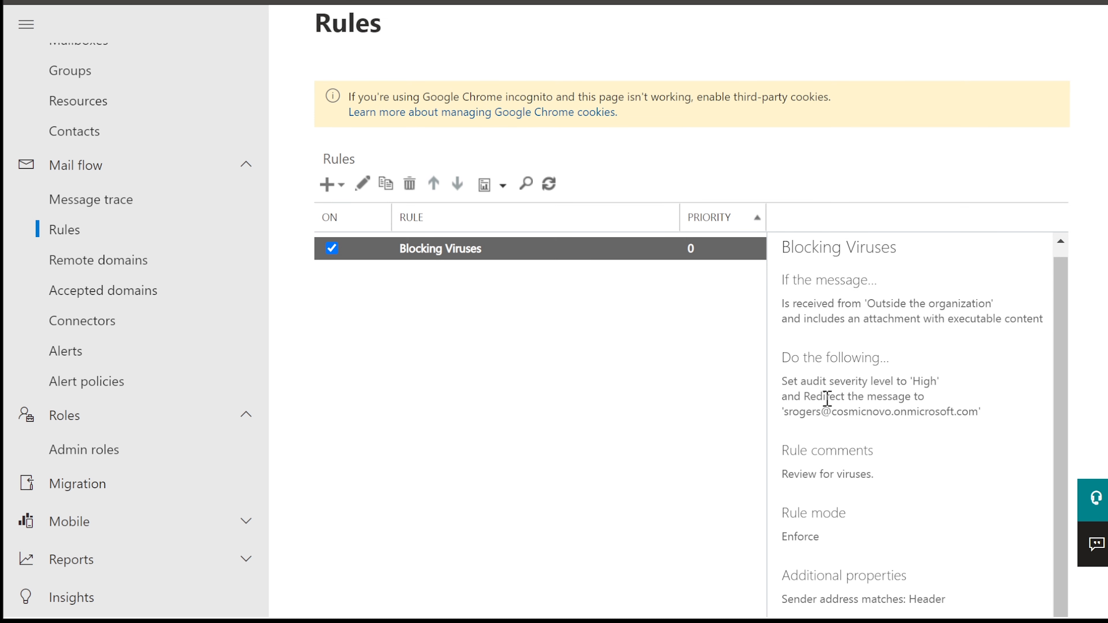
pyautogui.scroll(-2, 827, 399)
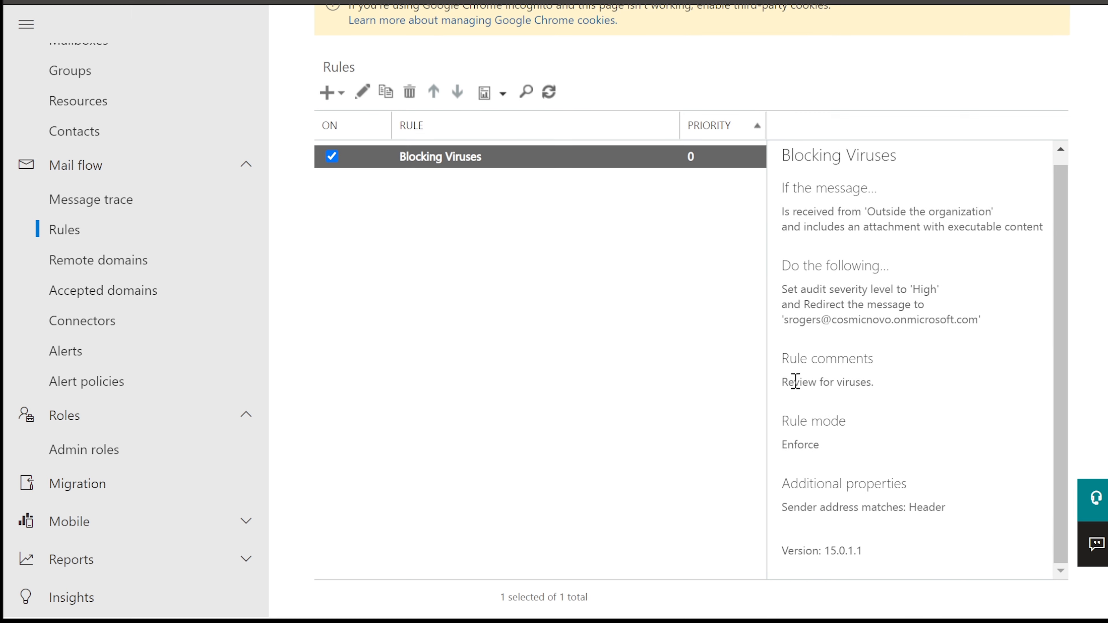
pyautogui.doubleClick(445, 166)
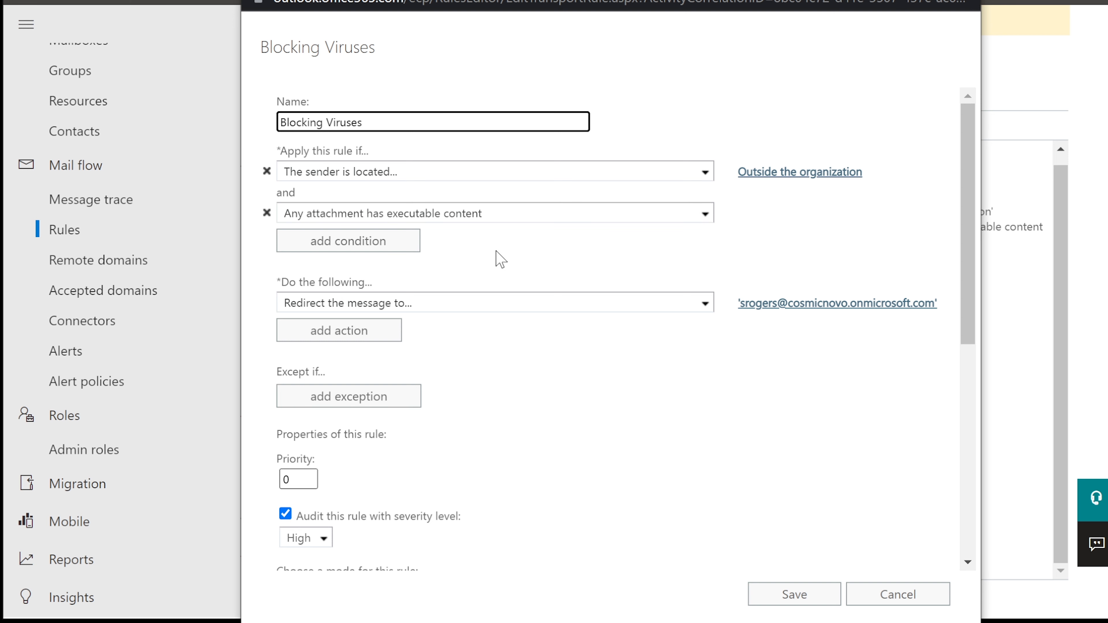
pyautogui.scroll(-2, 506, 251)
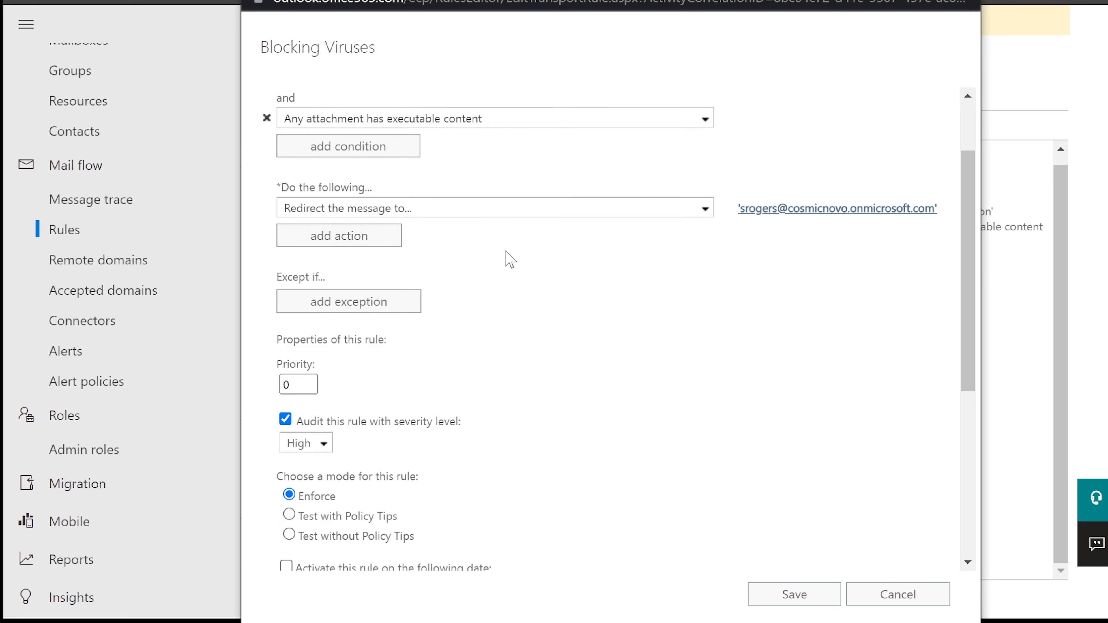
pyautogui.scroll(-6, 522, 253)
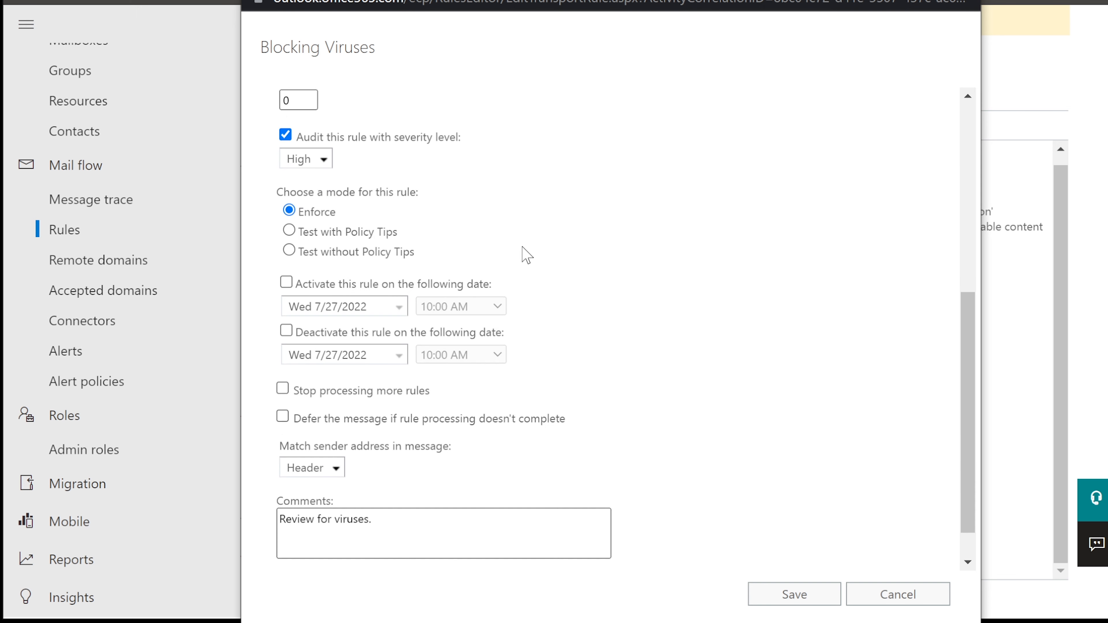
pyautogui.scroll(-1, 527, 255)
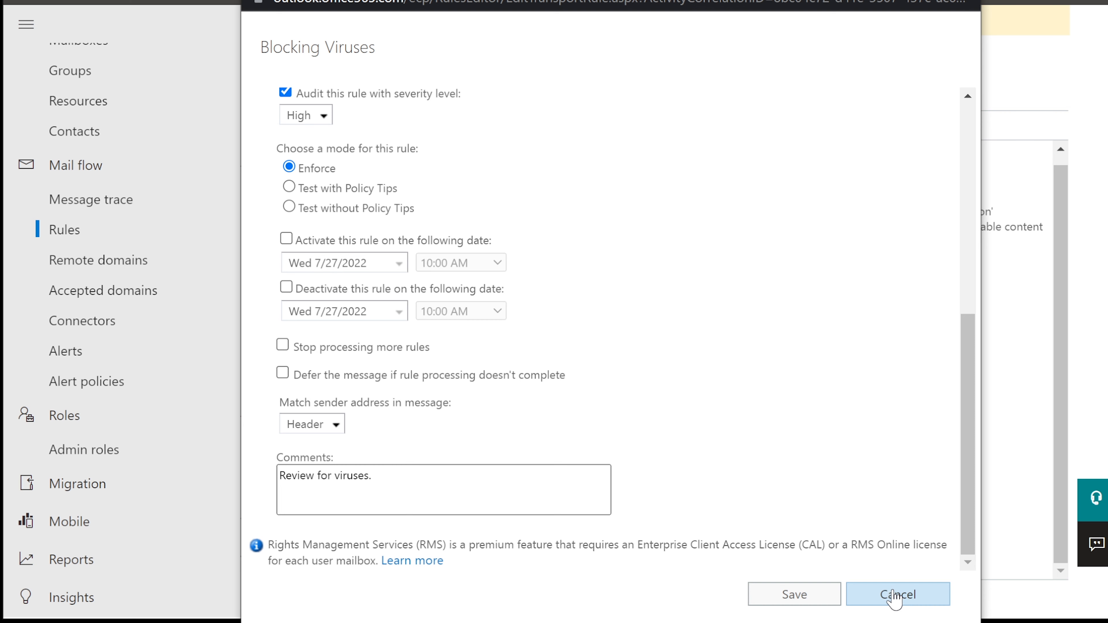
pyautogui.click(894, 597)
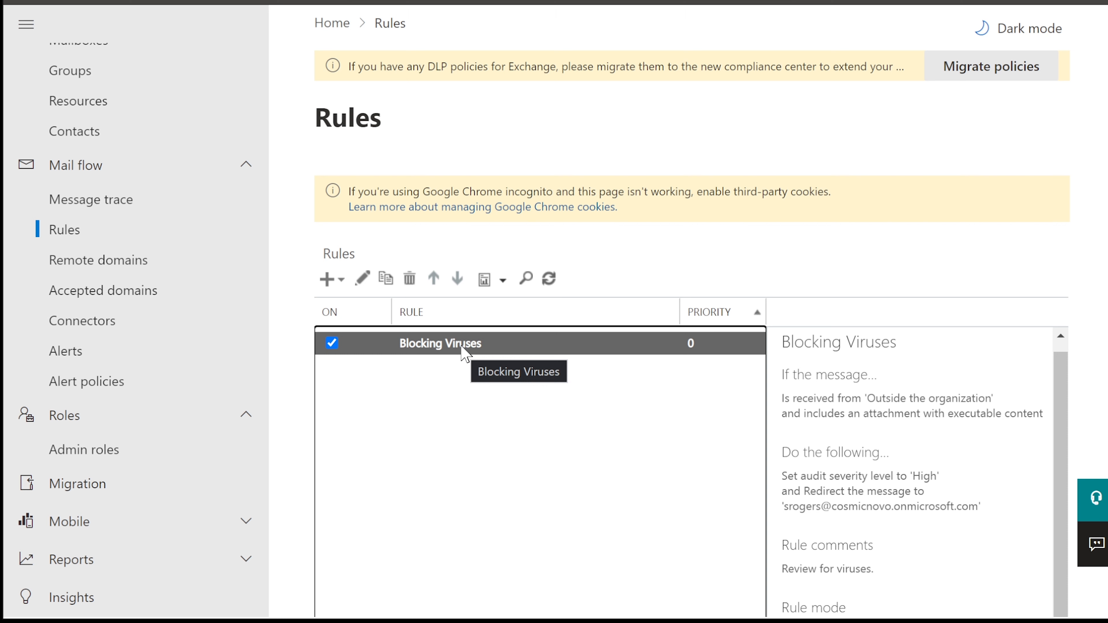
pyautogui.click(326, 279)
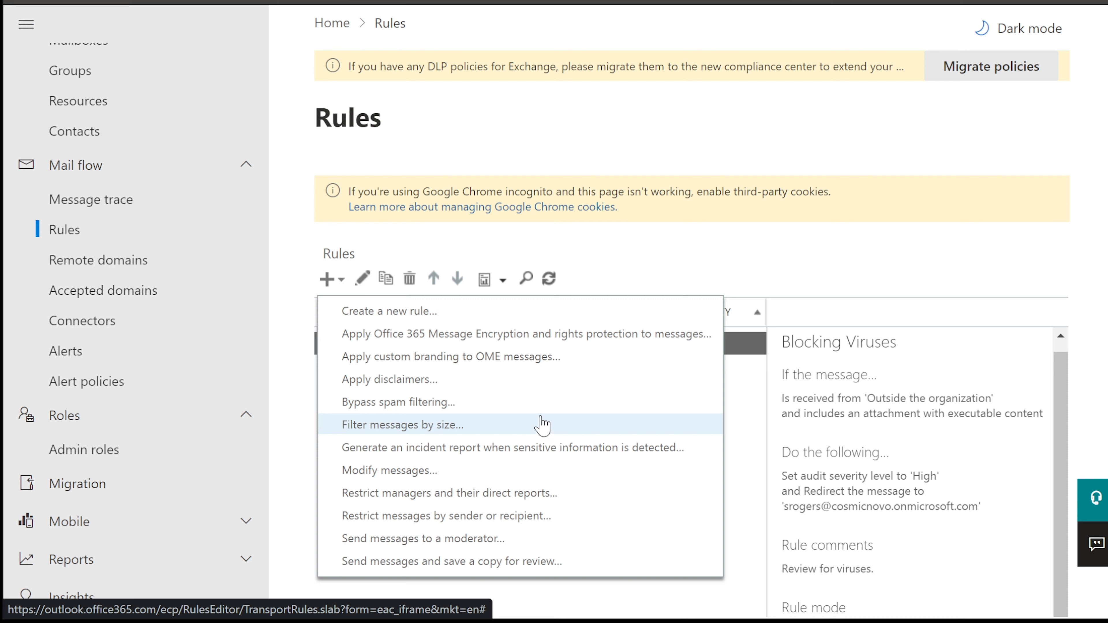
pyautogui.click(611, 241)
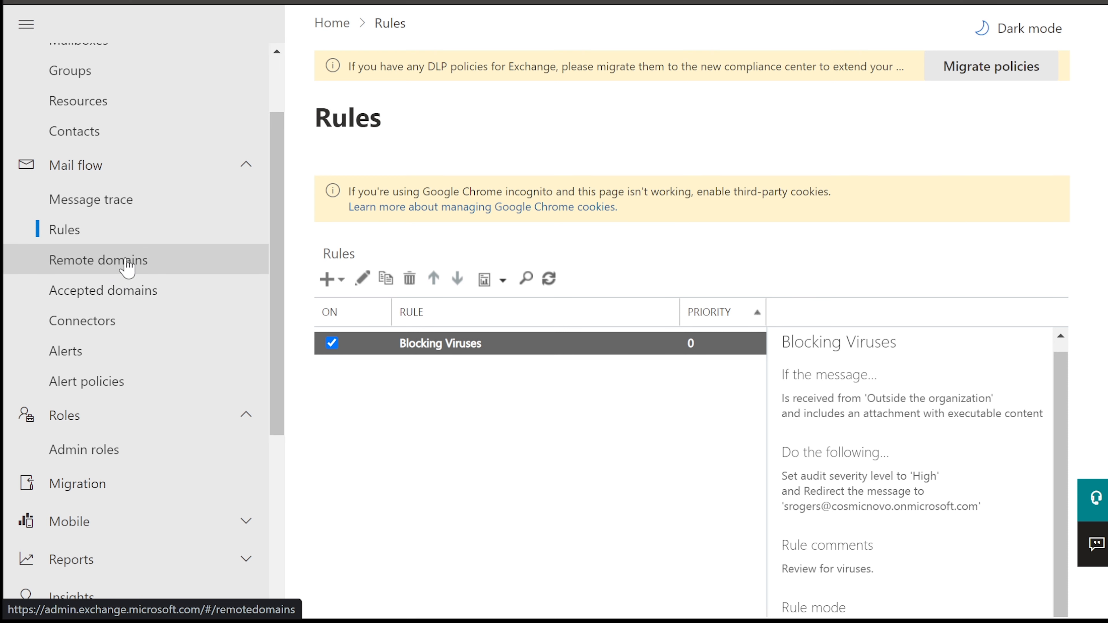
pyautogui.scroll(-2, 123, 334)
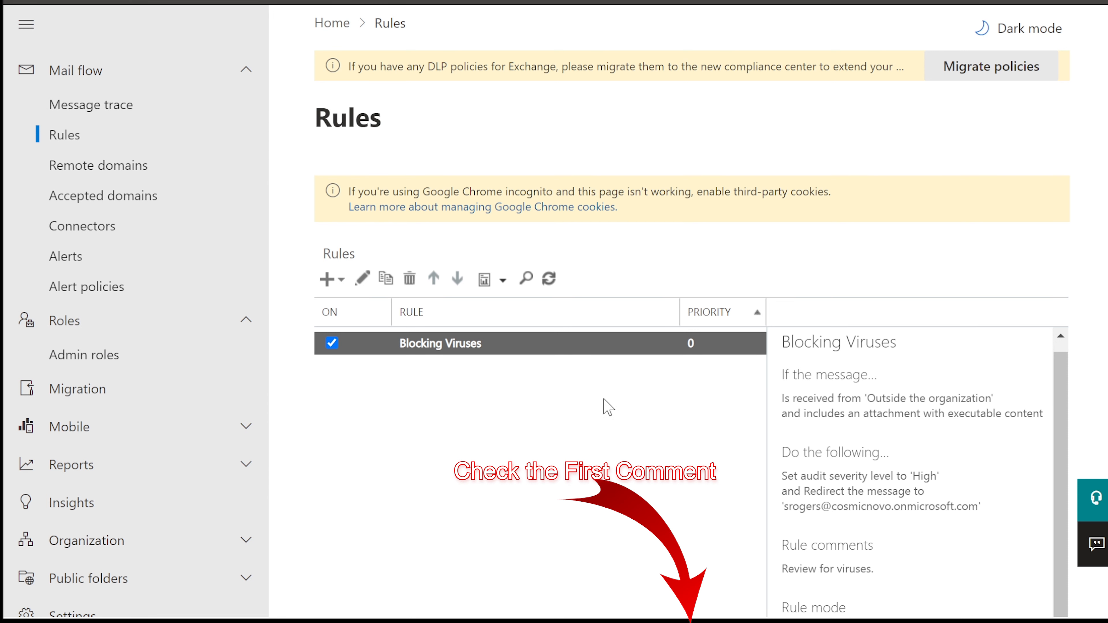
pyautogui.scroll(-2, 606, 408)
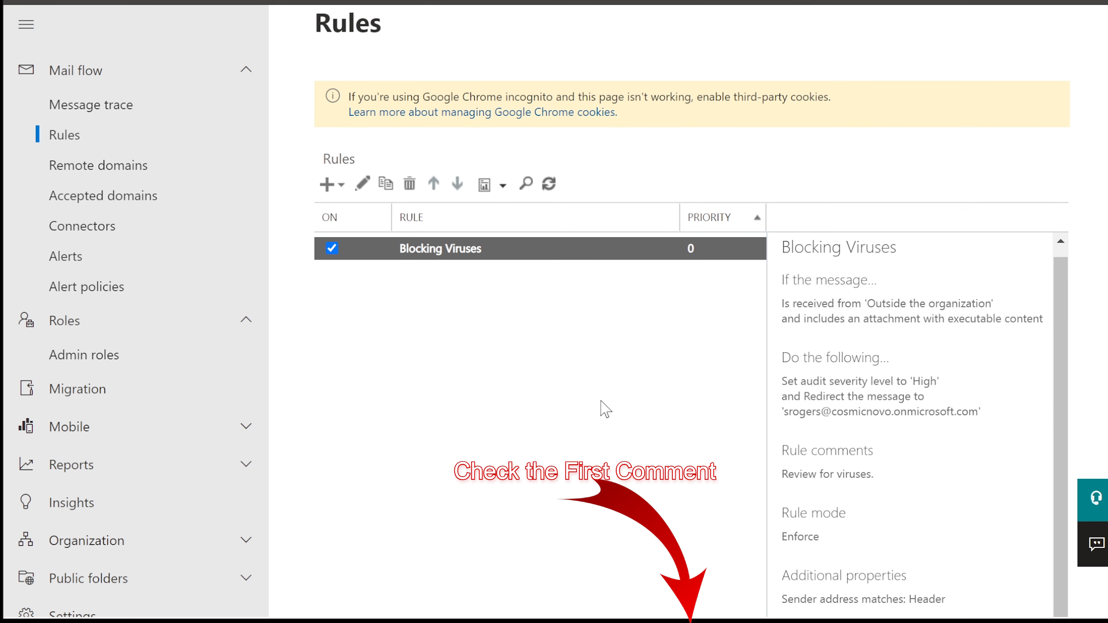